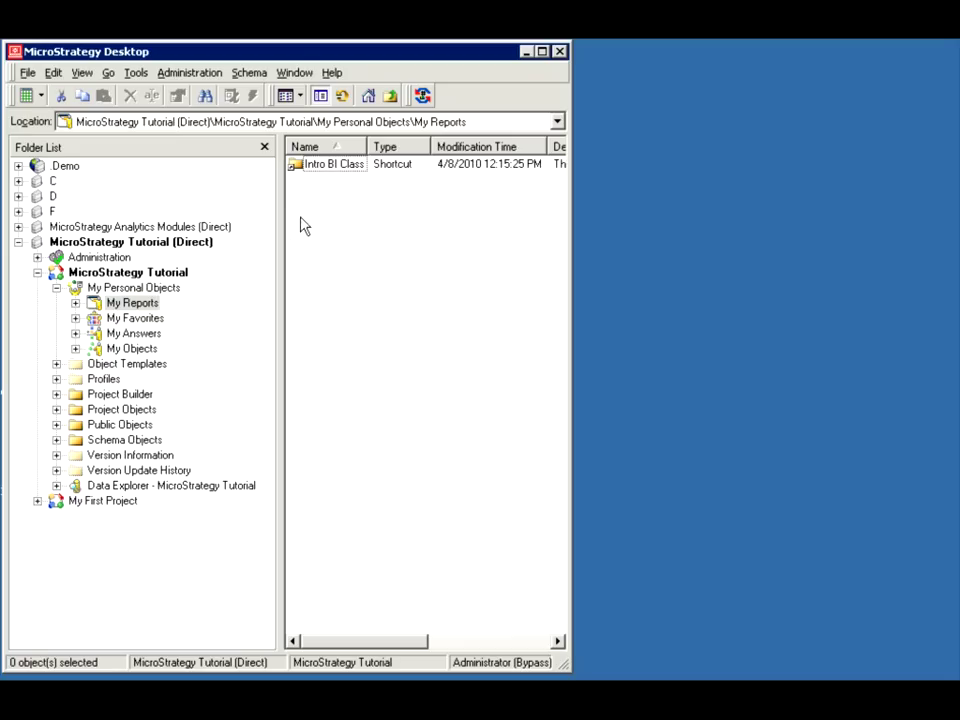
# Step: Start a new attribute in the My Reports folder
pyautogui.rightClick(306, 207)
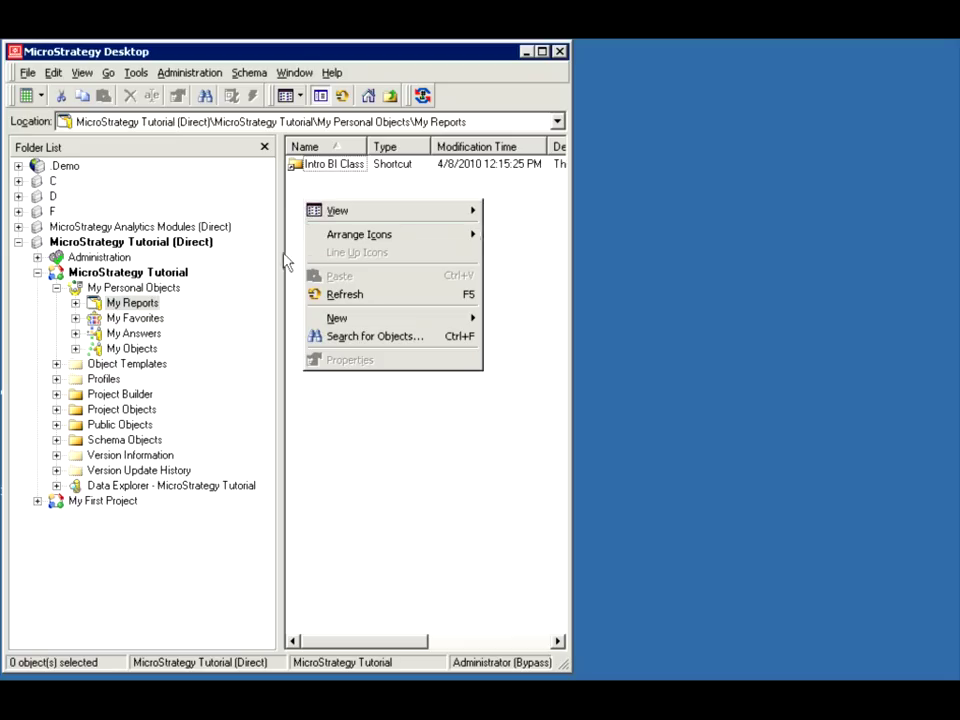
pyautogui.press('Escape')
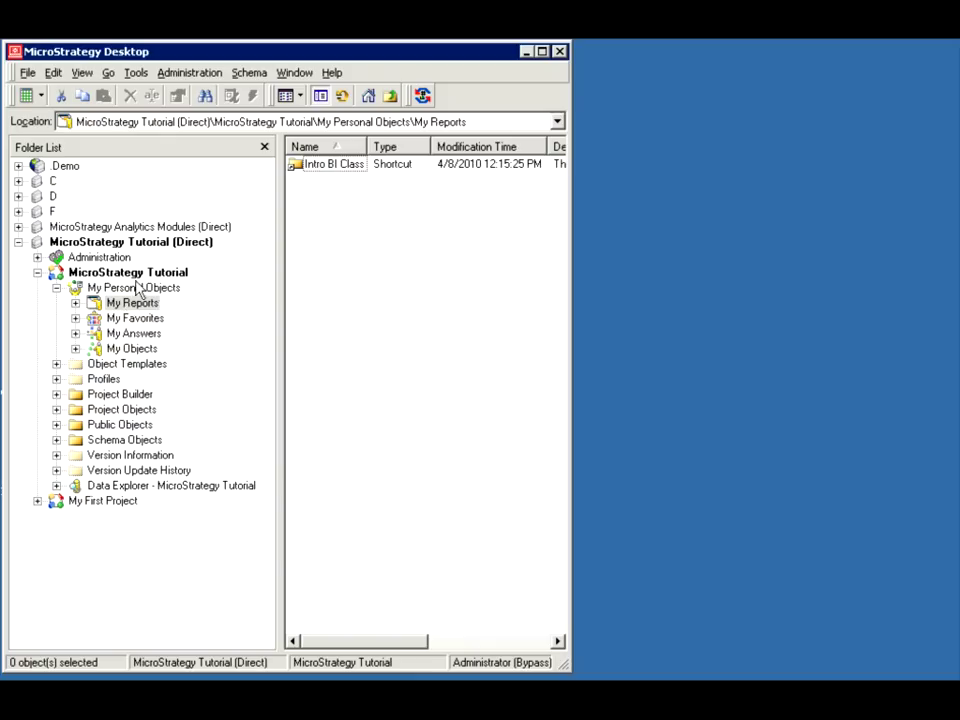
pyautogui.rightClick(307, 212)
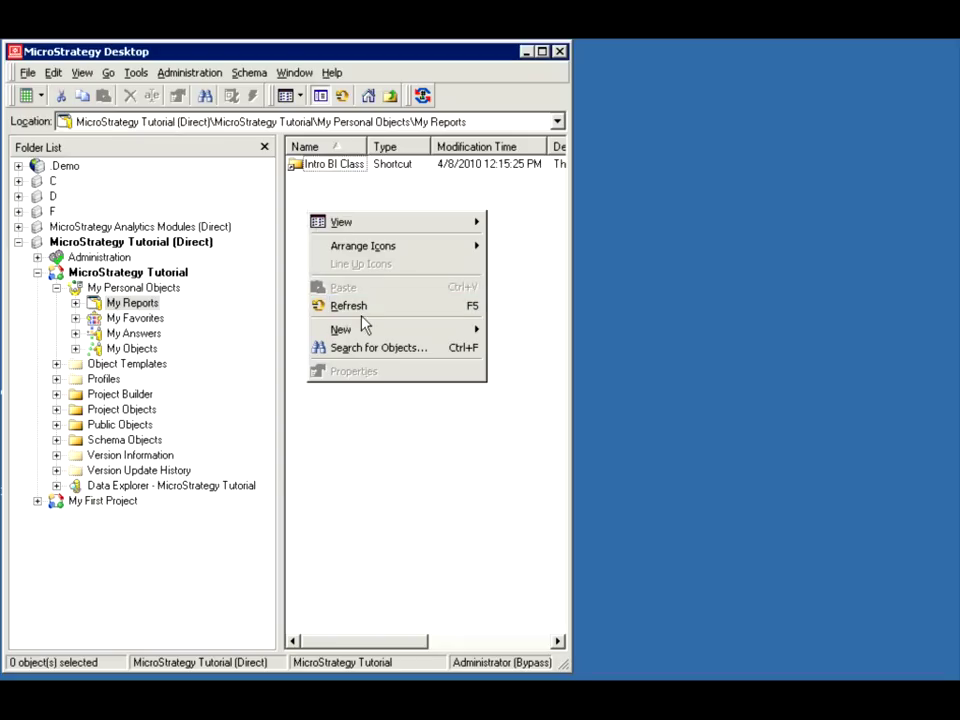
pyautogui.moveTo(439, 330)
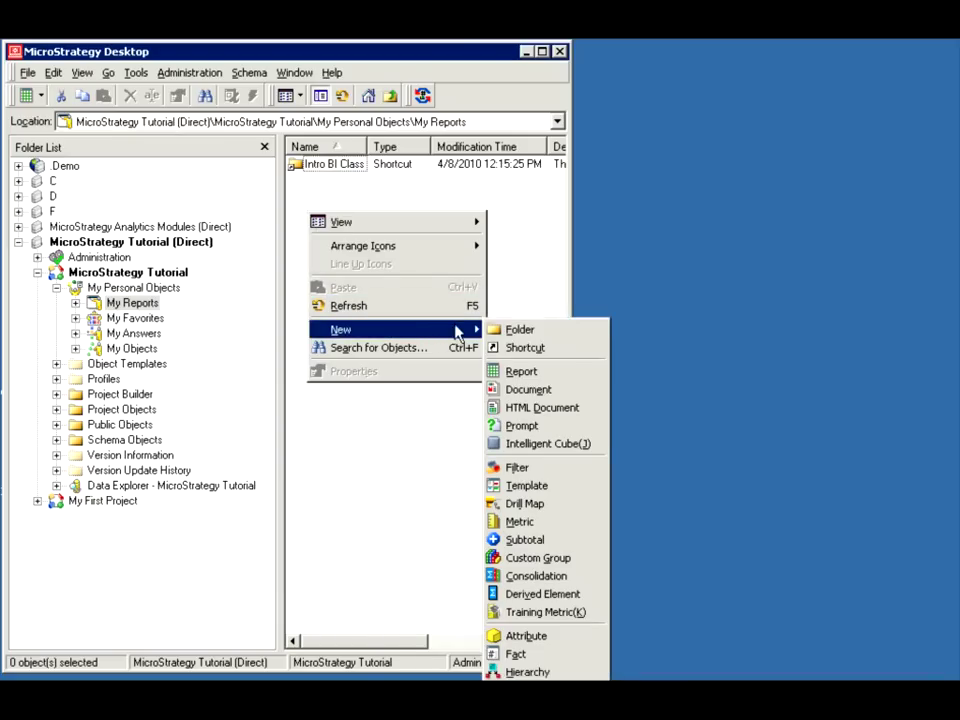
pyautogui.click(527, 637)
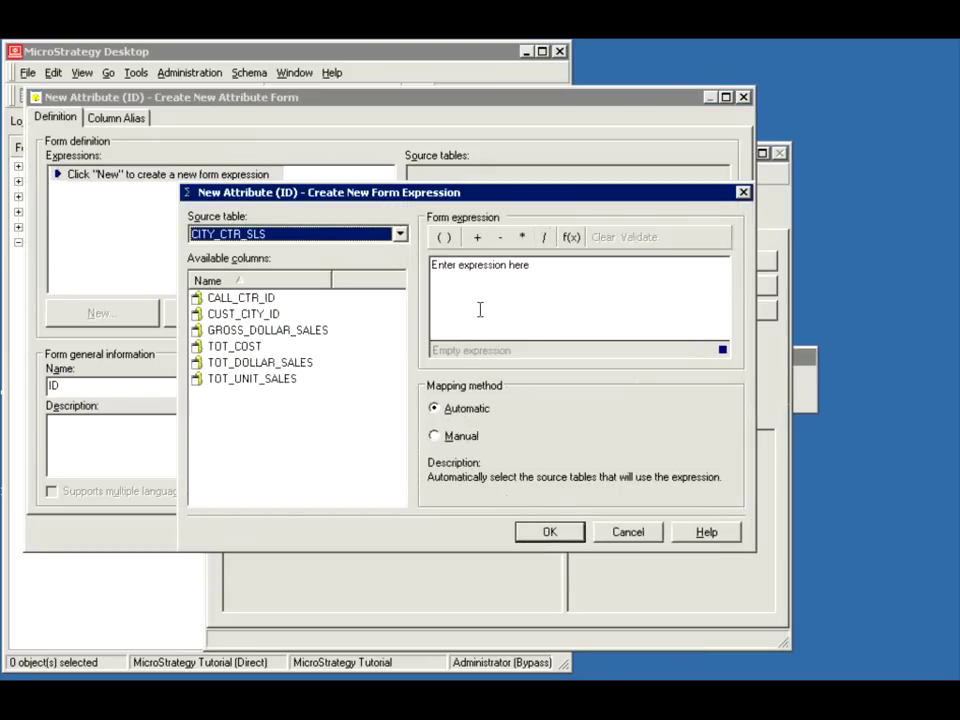
# Step: Choose LU_CUSTOMER as the source table for the new ID form expression
pyautogui.click(399, 235)
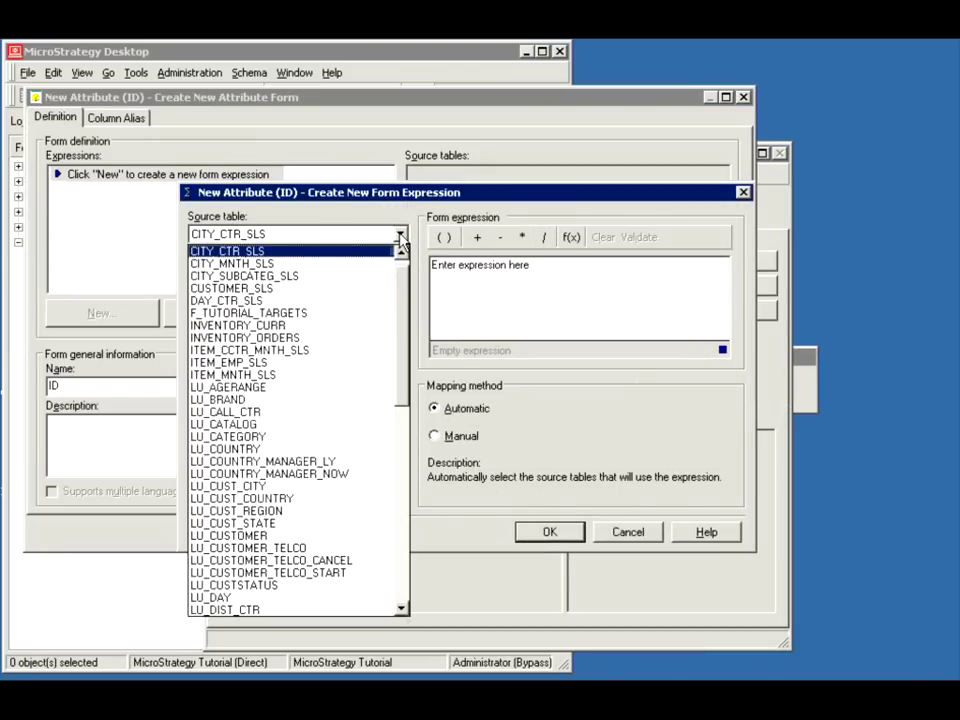
pyautogui.moveTo(407, 281); pyautogui.dragTo(409, 393)
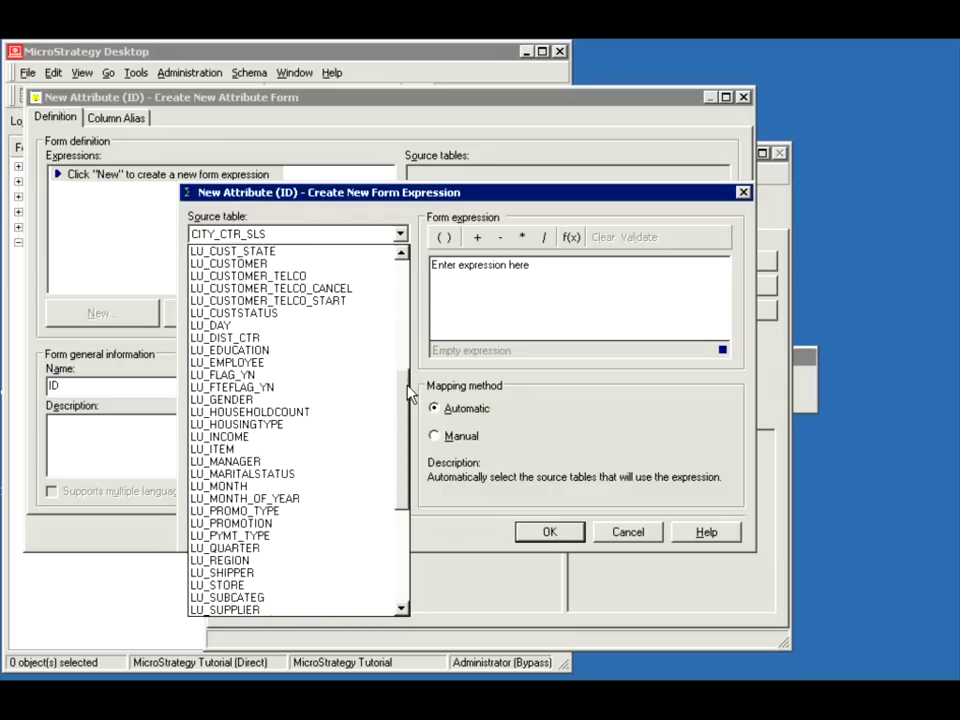
pyautogui.click(370, 234)
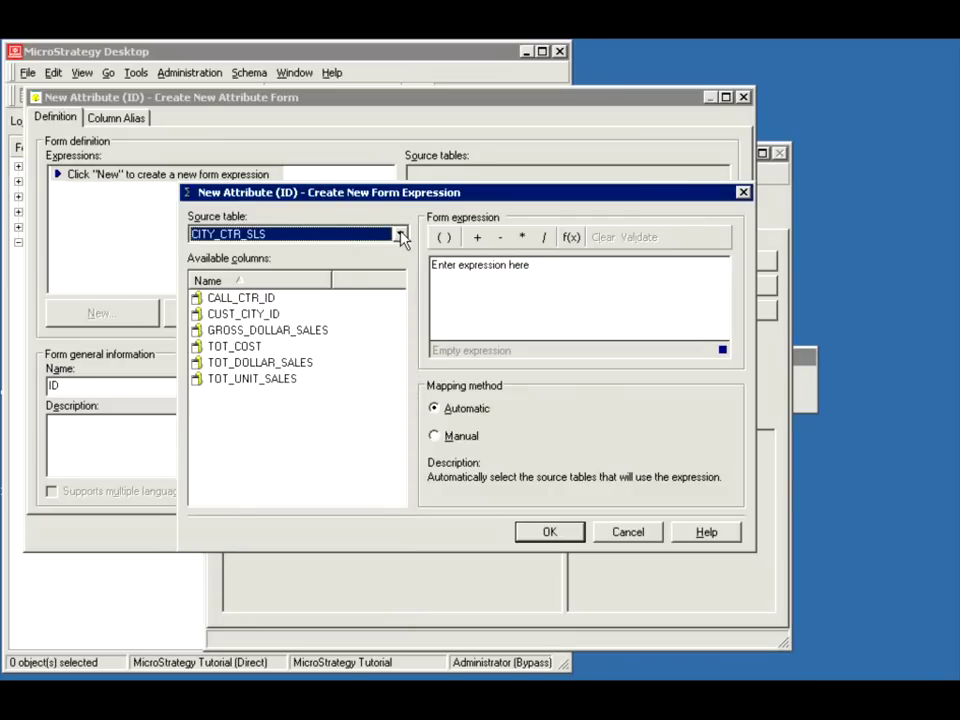
pyautogui.click(400, 235)
pyautogui.moveTo(409, 283); pyautogui.dragTo(407, 340)
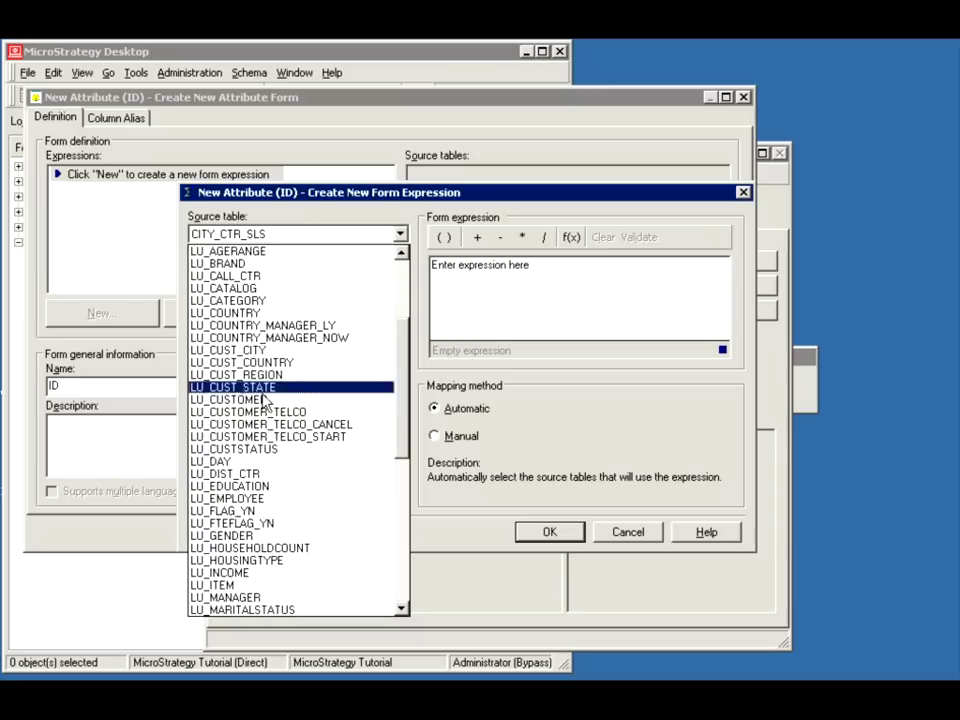
pyautogui.click(240, 400)
# Step: Define the ID form expression as CUSTOMER_ID with manual mapping, and include LU_CUSTOMER as a source table
pyautogui.moveTo(396, 343); pyautogui.dragTo(399, 388)
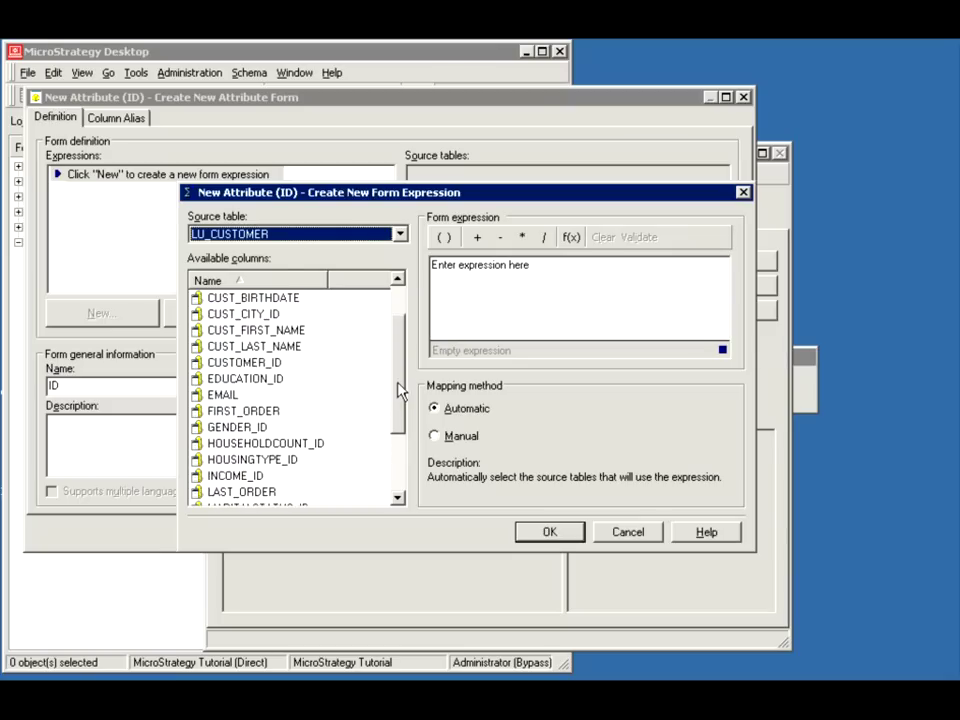
pyautogui.doubleClick(247, 364)
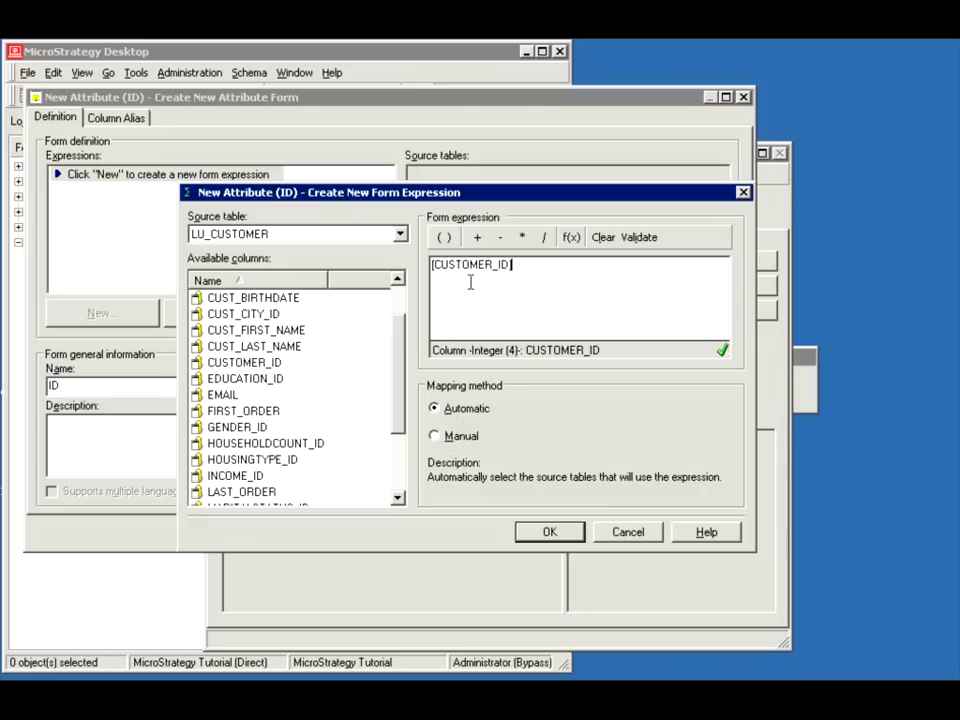
pyautogui.click(438, 438)
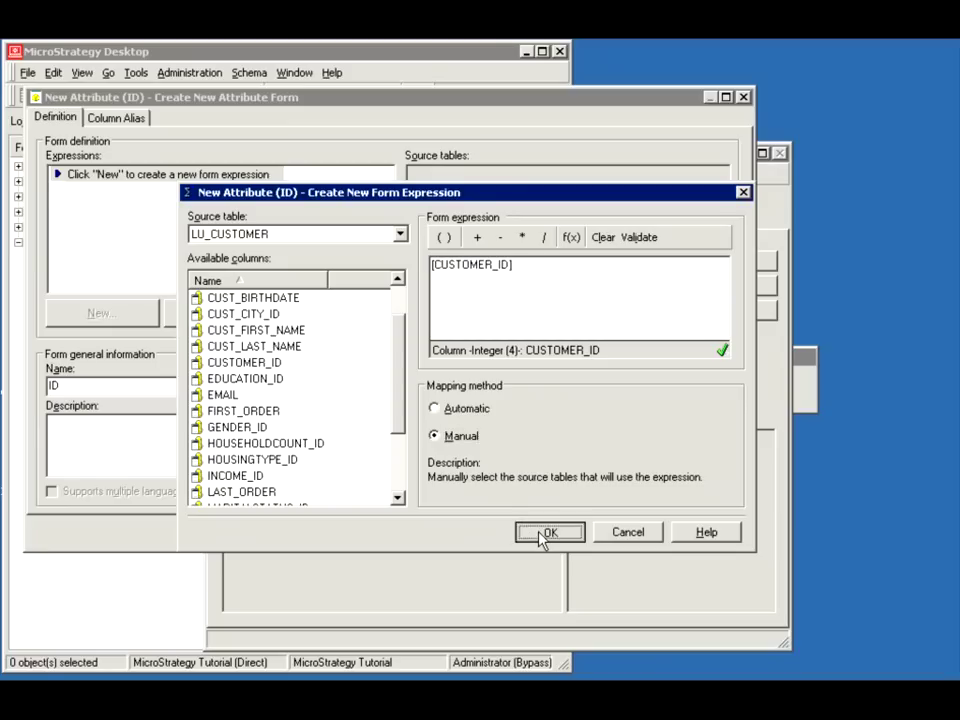
pyautogui.click(547, 532)
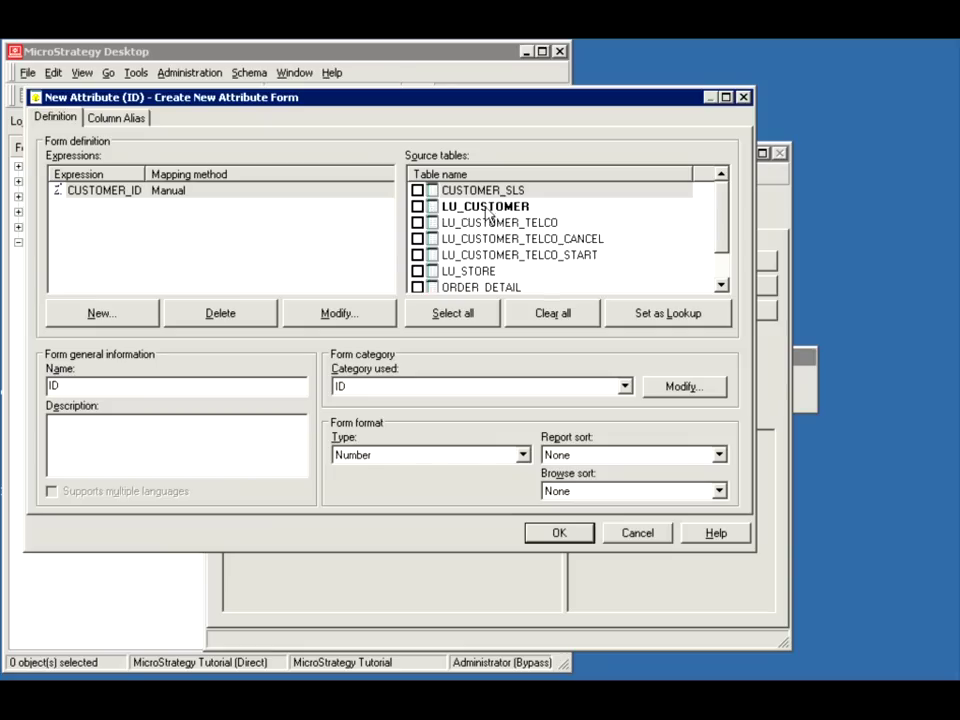
pyautogui.click(416, 207)
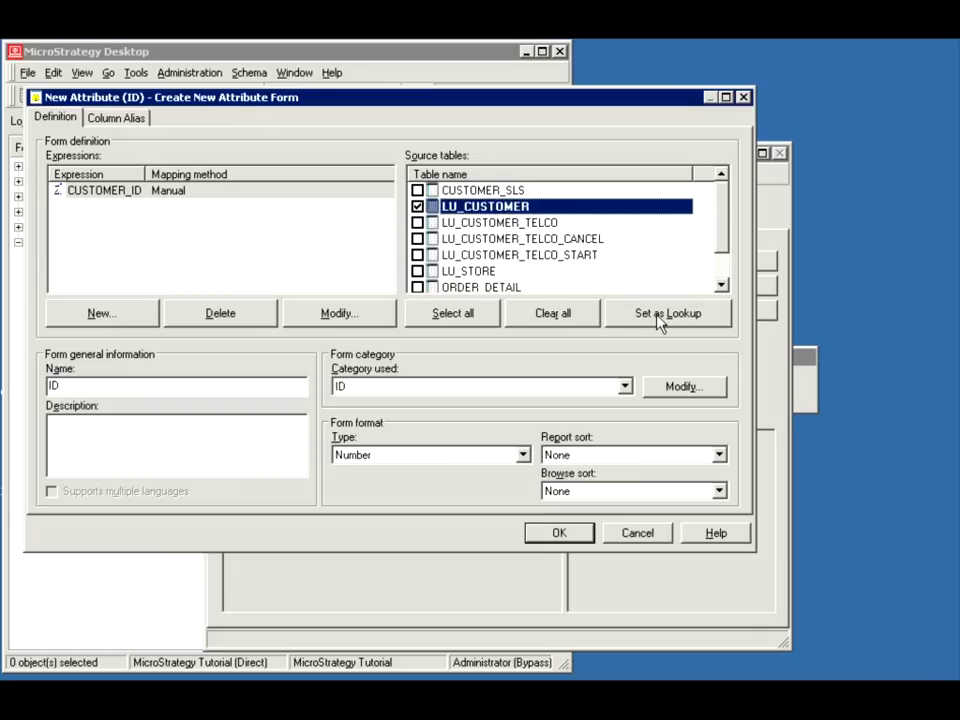
# Step: Try LU_CUSTOMER_TELCO as the lookup table, and revert to LU_CUSTOMER as lookup with LU_CUSTOMER_TELCO excluded
pyautogui.click(417, 223)
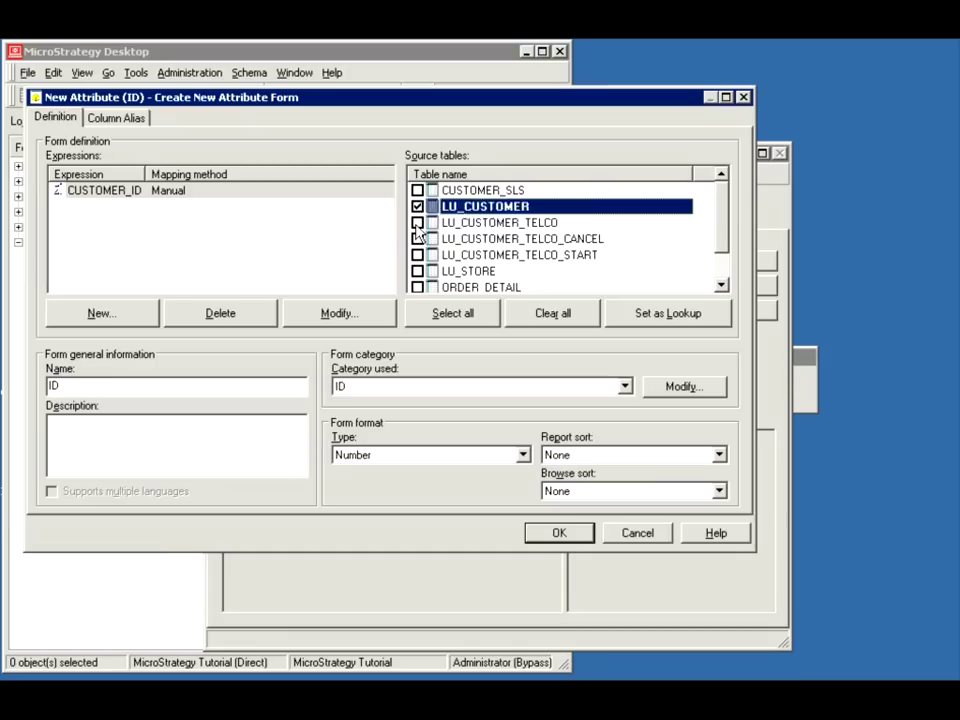
pyautogui.click(652, 318)
pyautogui.click(490, 207)
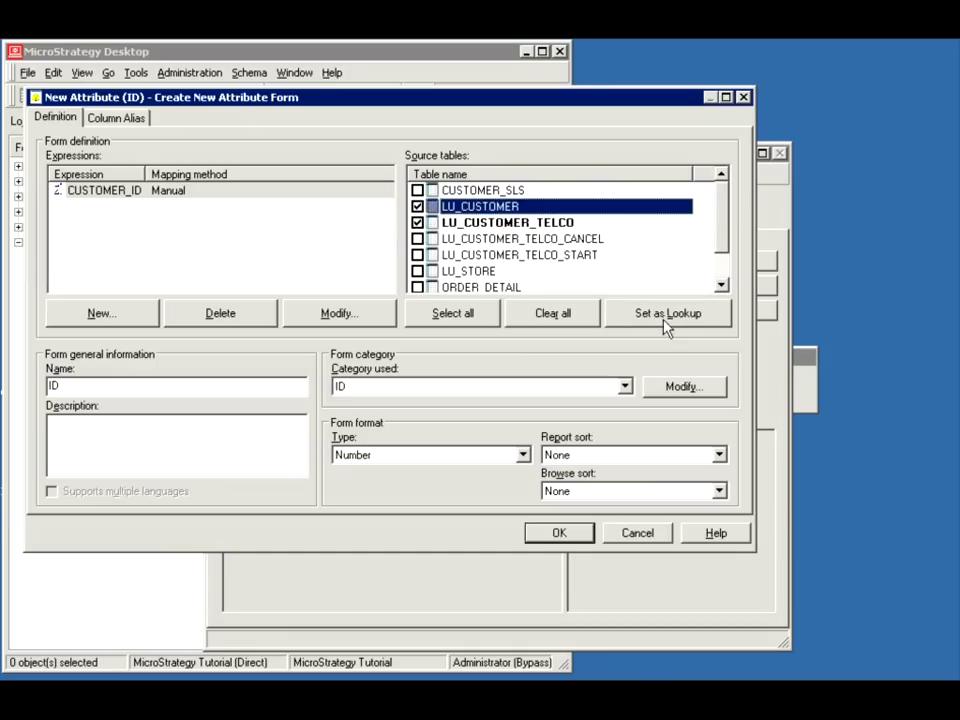
pyautogui.click(664, 324)
pyautogui.click(417, 223)
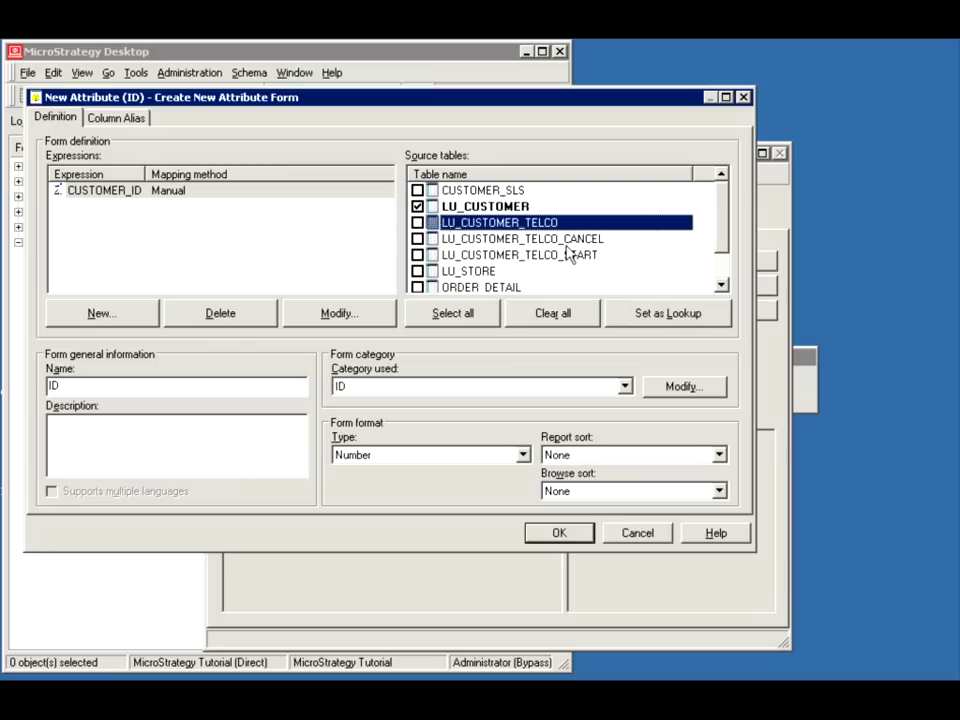
# Step: Include ORDER_DETAIL, ORDER_FACT and CUSTOMER_SLS as further source tables for the CUSTOMER_ID expression
pyautogui.moveTo(720, 221); pyautogui.dragTo(722, 257)
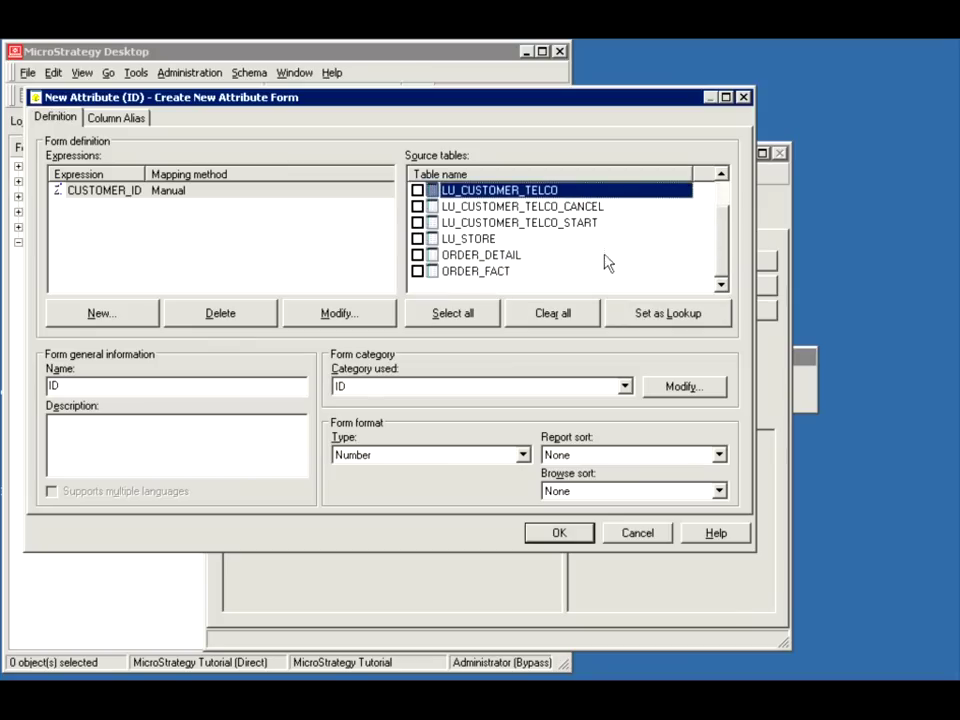
pyautogui.click(417, 255)
pyautogui.click(417, 271)
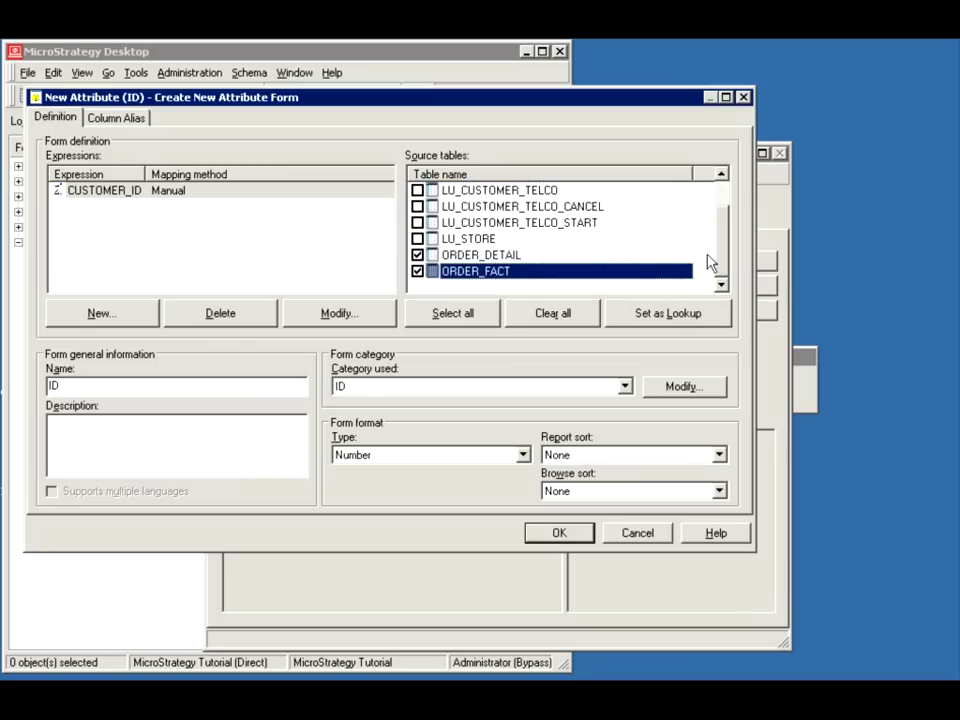
pyautogui.moveTo(726, 236); pyautogui.dragTo(699, 197)
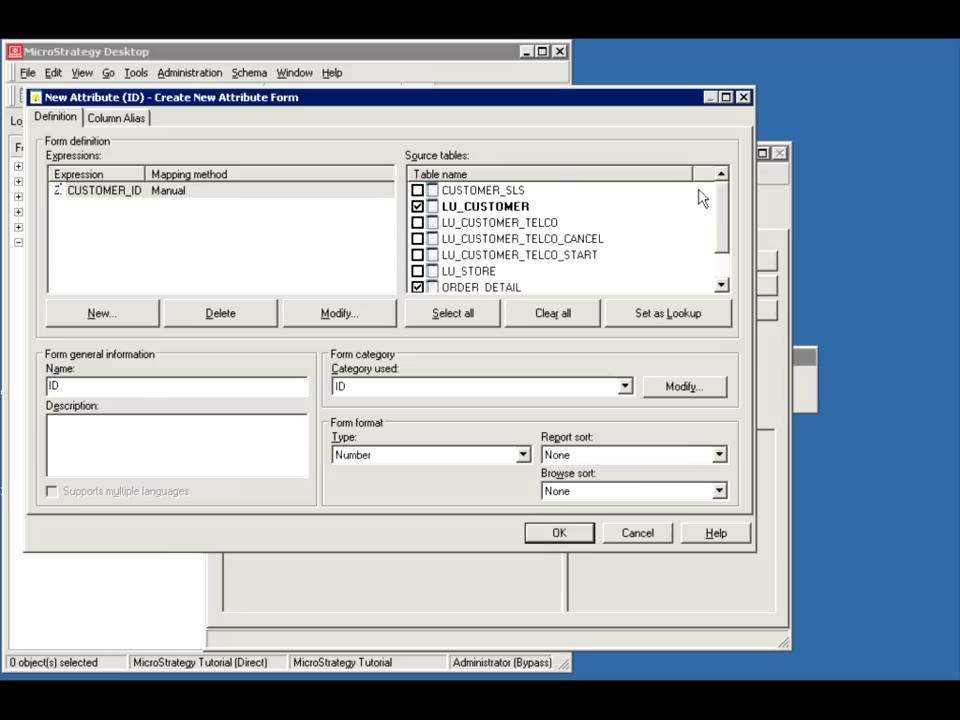
pyautogui.click(417, 190)
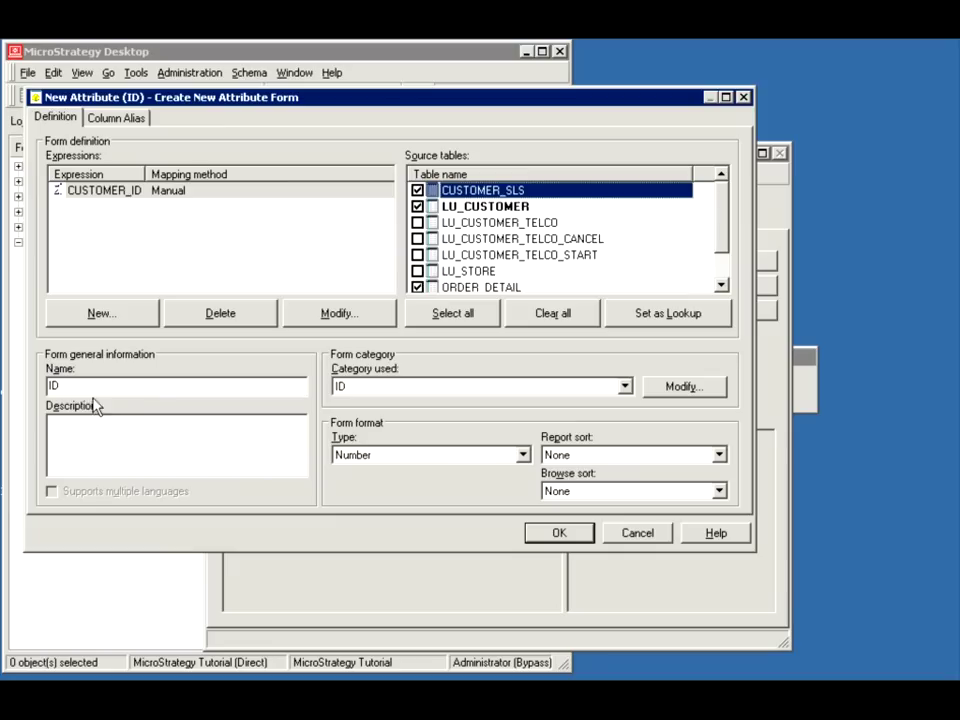
# Step: Keep ID as both the form's name and its category
pyautogui.moveTo(84, 386); pyautogui.dragTo(33, 387)
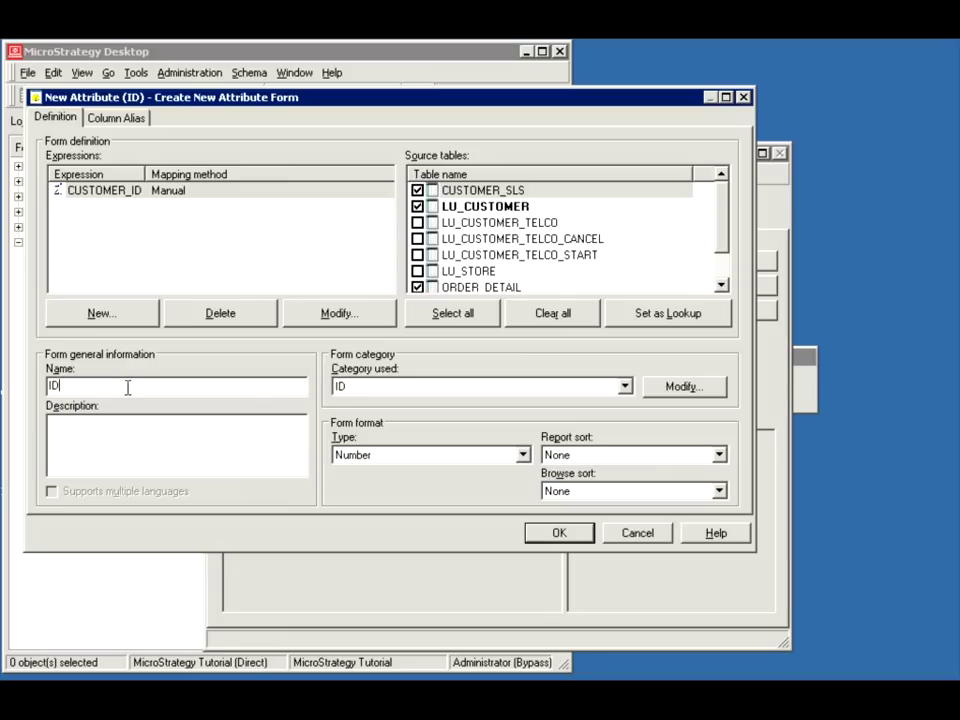
pyautogui.click(396, 392)
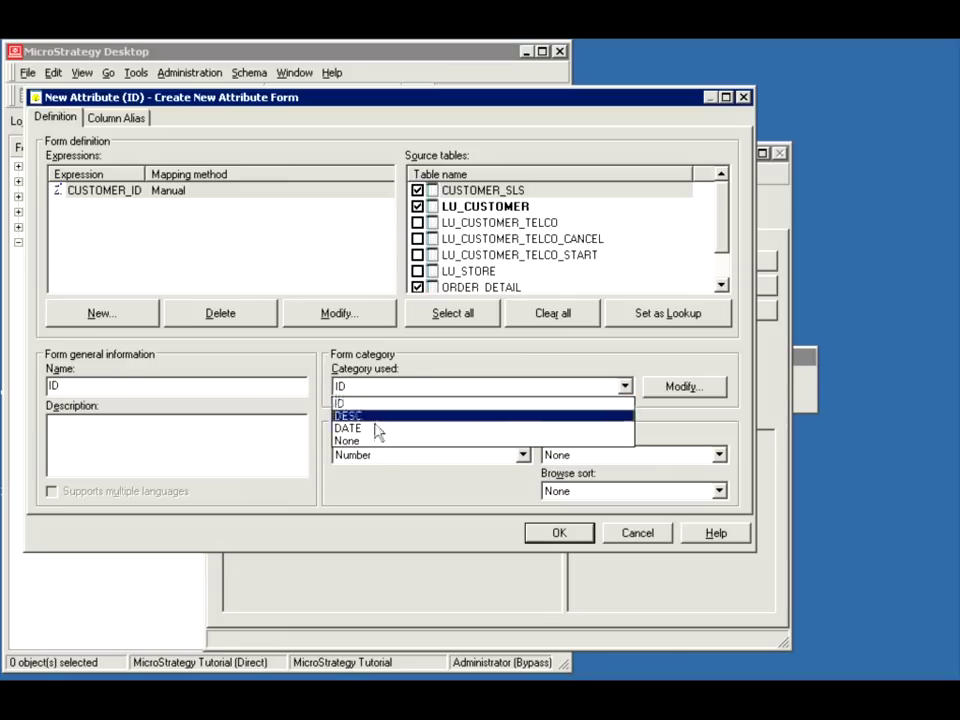
pyautogui.click(355, 392)
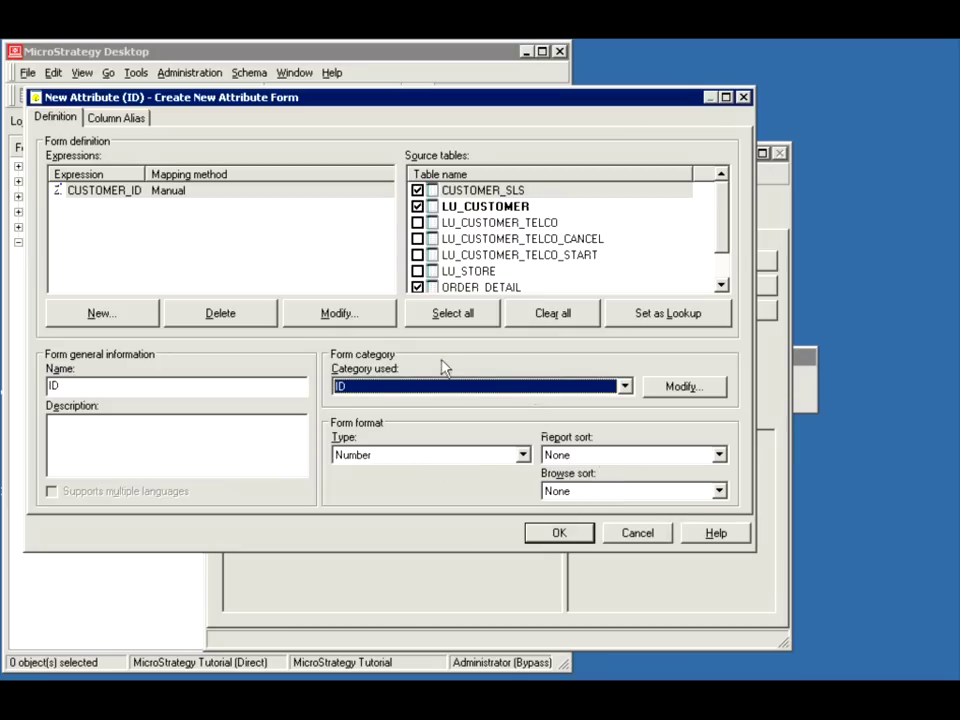
# Step: Create an Integer column named CID with byte length 4, assign it as the column alias, and accept the ID form
pyautogui.click(115, 119)
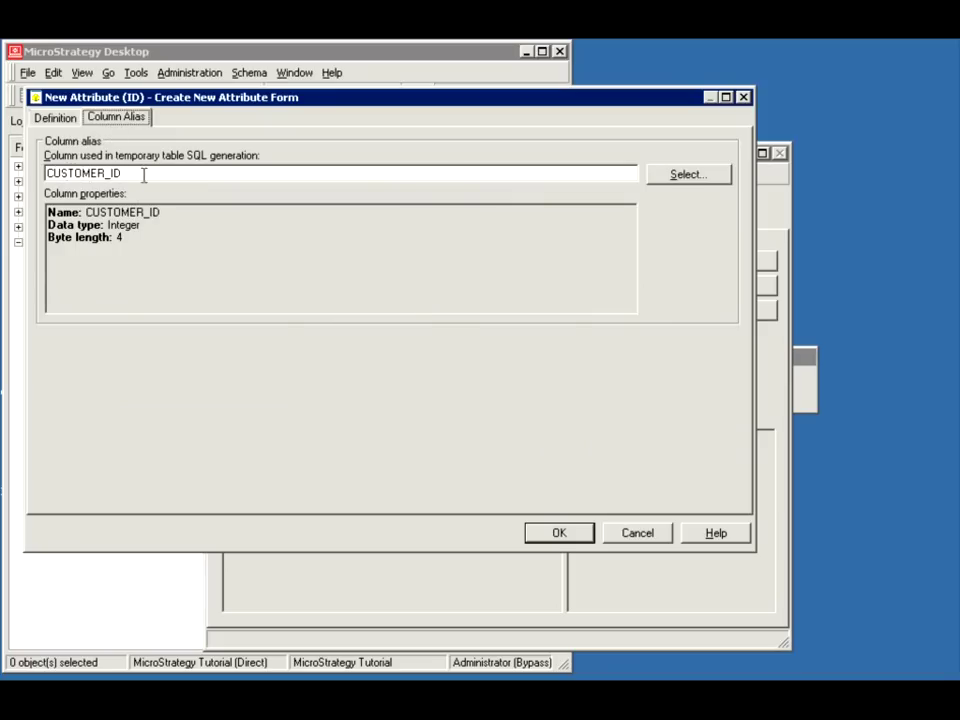
pyautogui.click(670, 180)
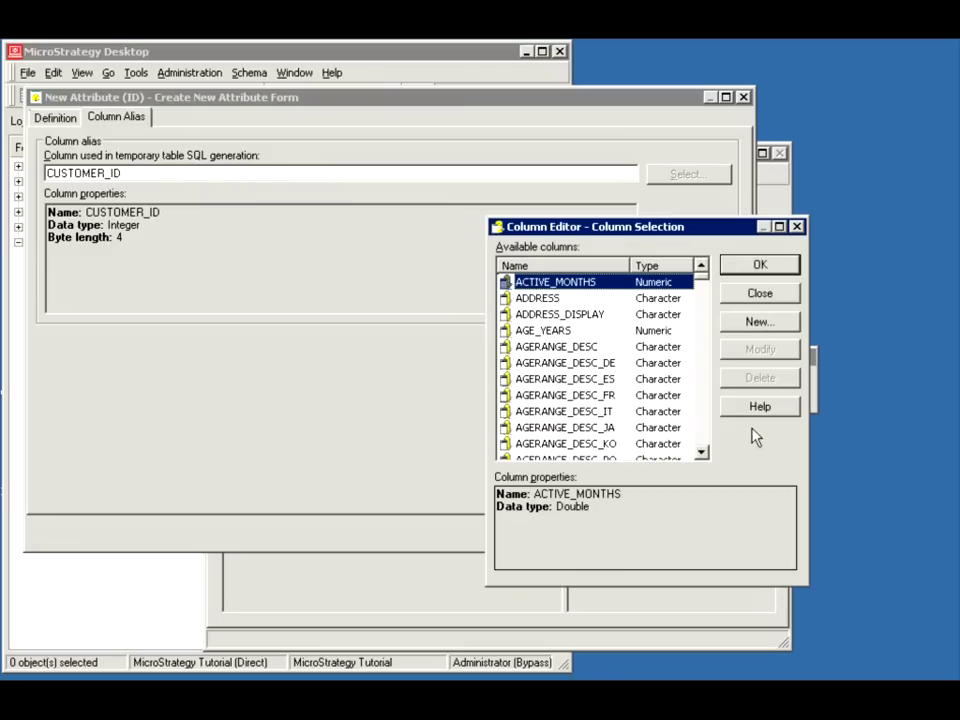
pyautogui.click(750, 320)
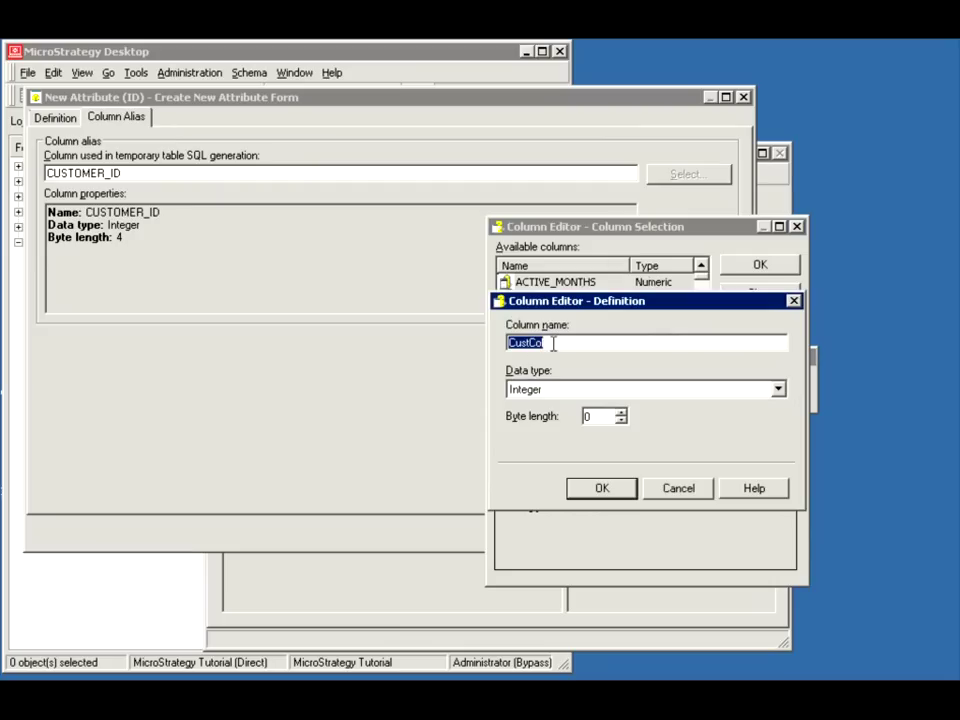
pyautogui.write('CID')
pyautogui.doubleClick(592, 417)
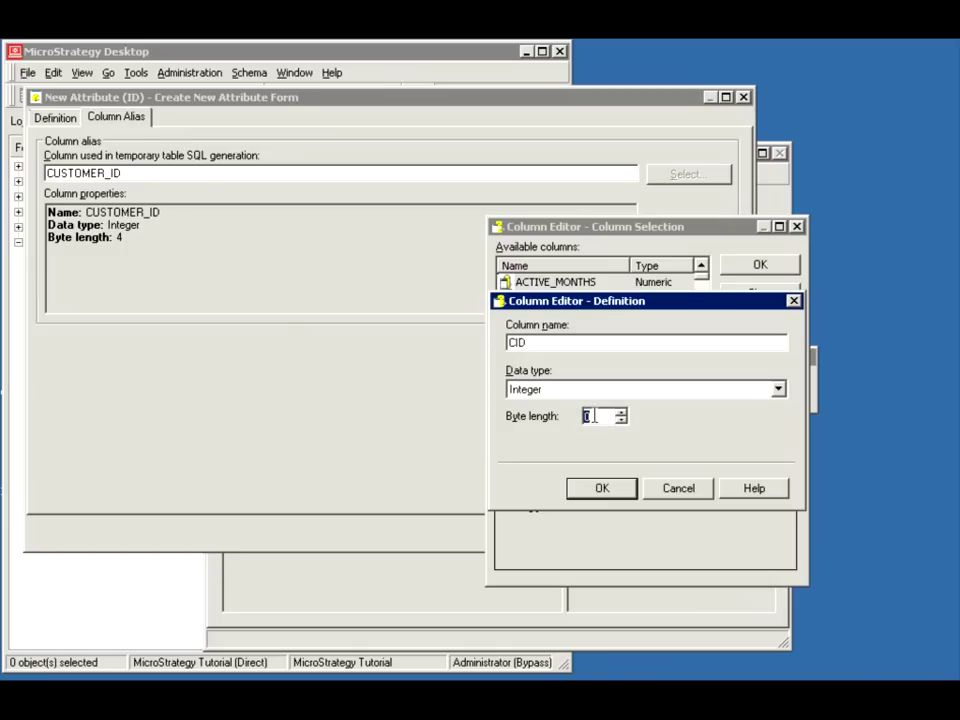
pyautogui.write('4')
pyautogui.click(602, 489)
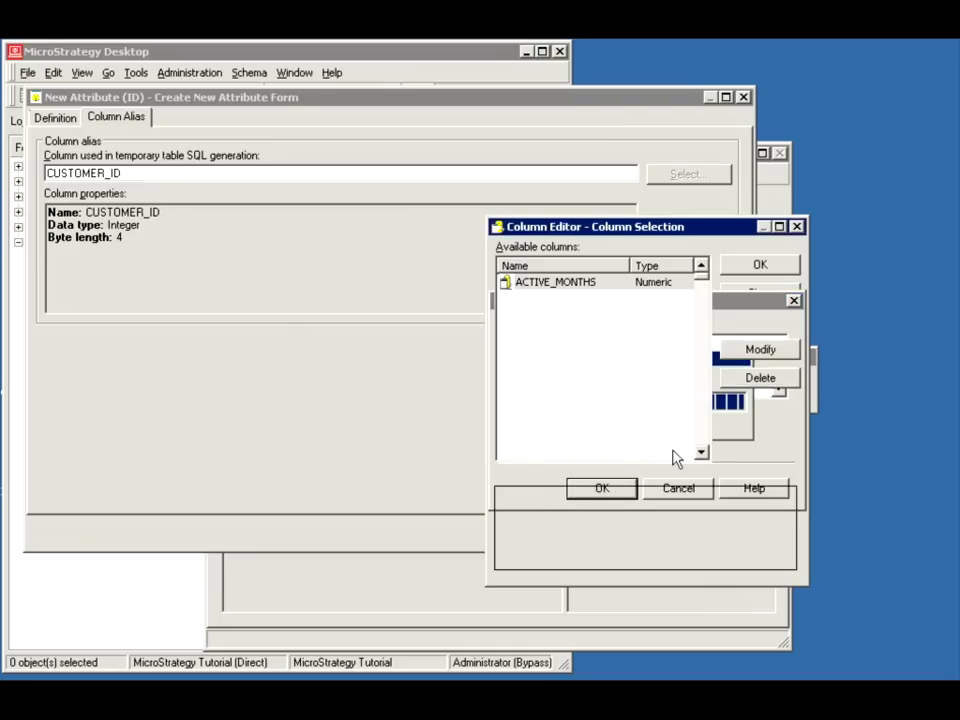
pyautogui.click(772, 270)
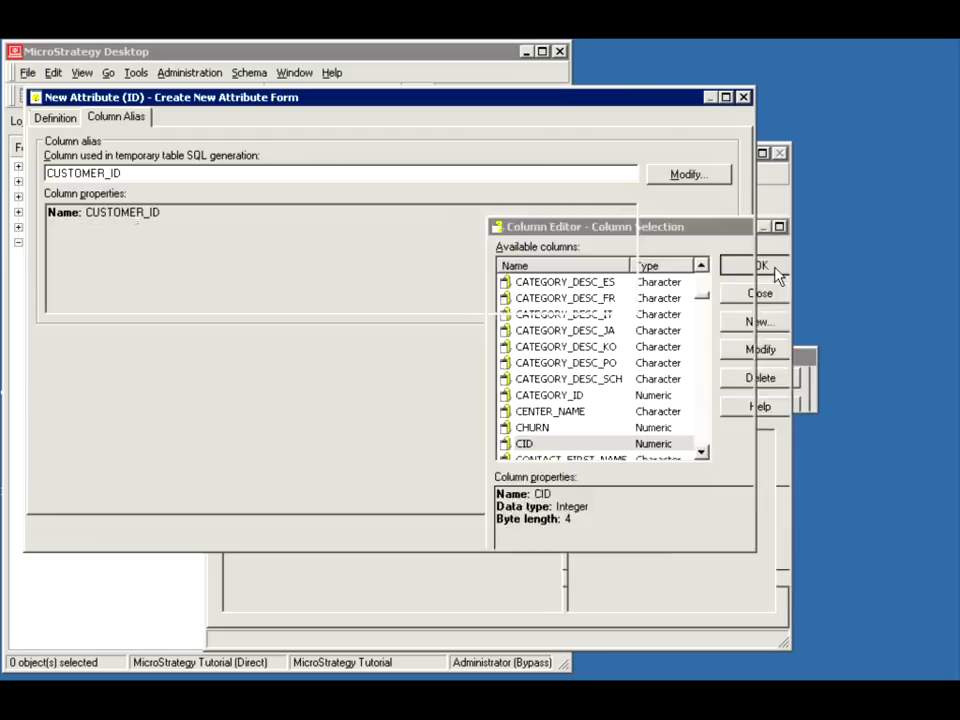
pyautogui.click(53, 119)
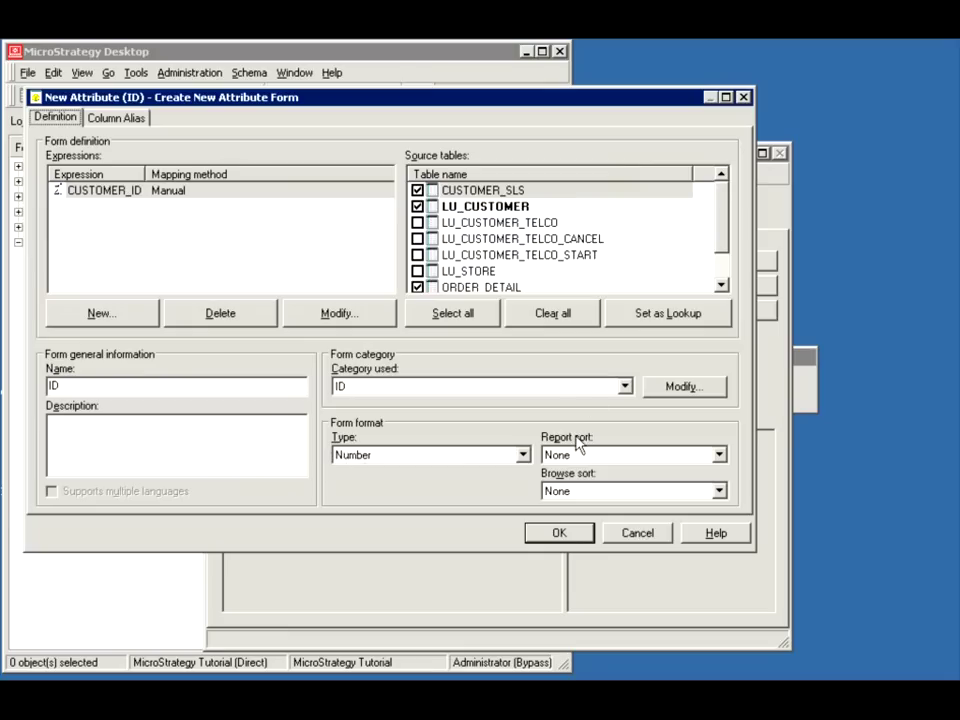
pyautogui.click(571, 539)
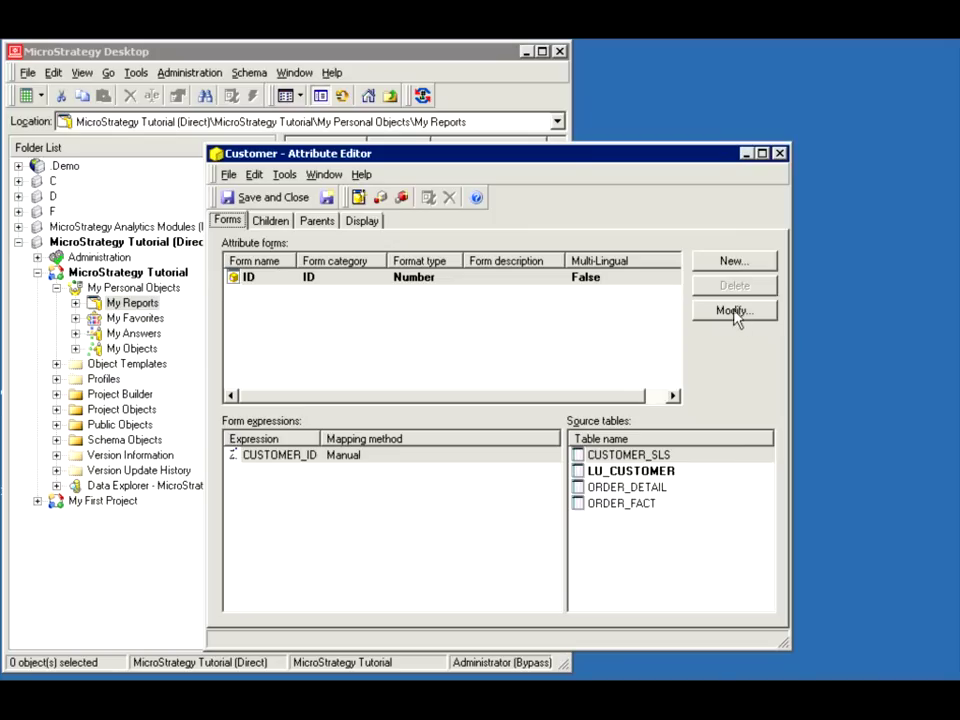
# Step: Create a new form for the Customer attribute using CUST_BIRTHDATE from LU_CUSTOMER as its expression, with automatic mapping
pyautogui.click(733, 262)
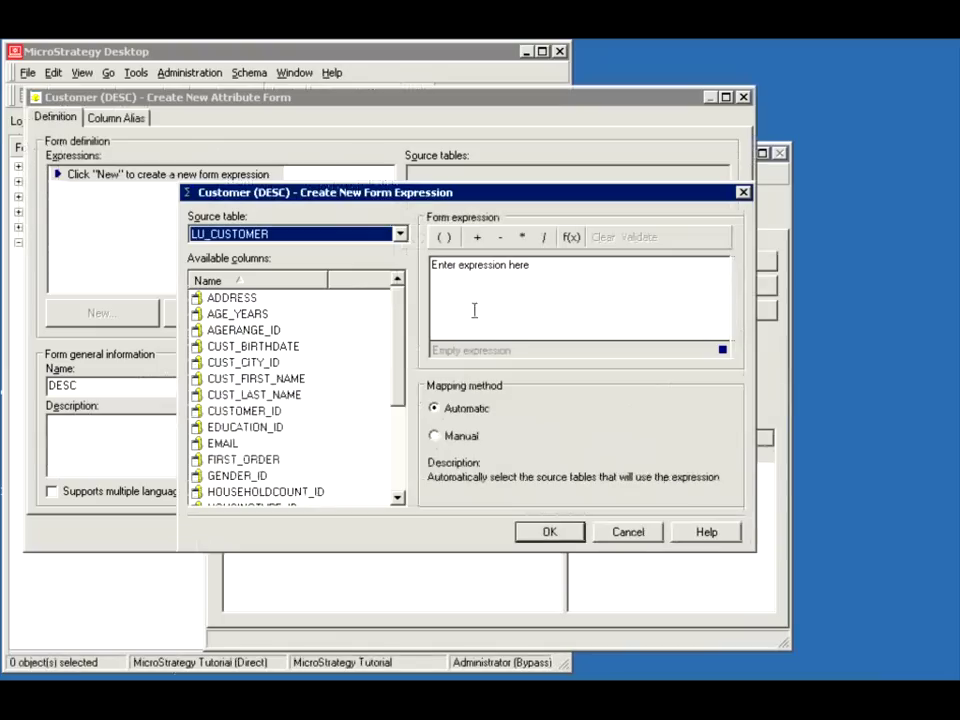
pyautogui.click(399, 234)
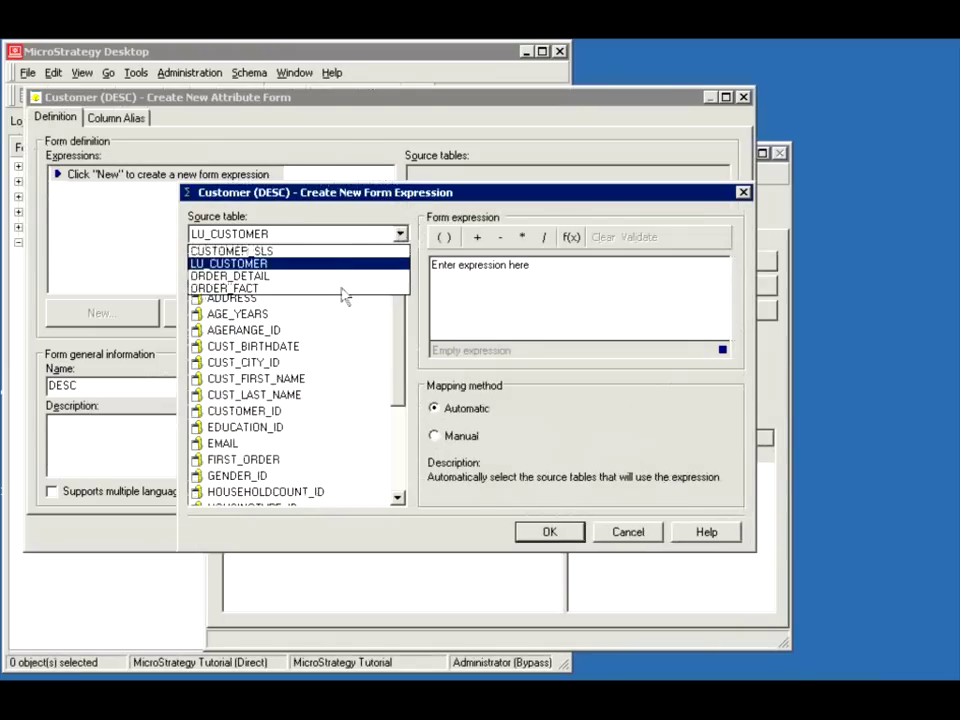
pyautogui.click(244, 268)
pyautogui.moveTo(397, 330)
pyautogui.mouseDown()
pyautogui.moveTo(399, 369)
pyautogui.moveTo(403, 320)
pyautogui.mouseUp()
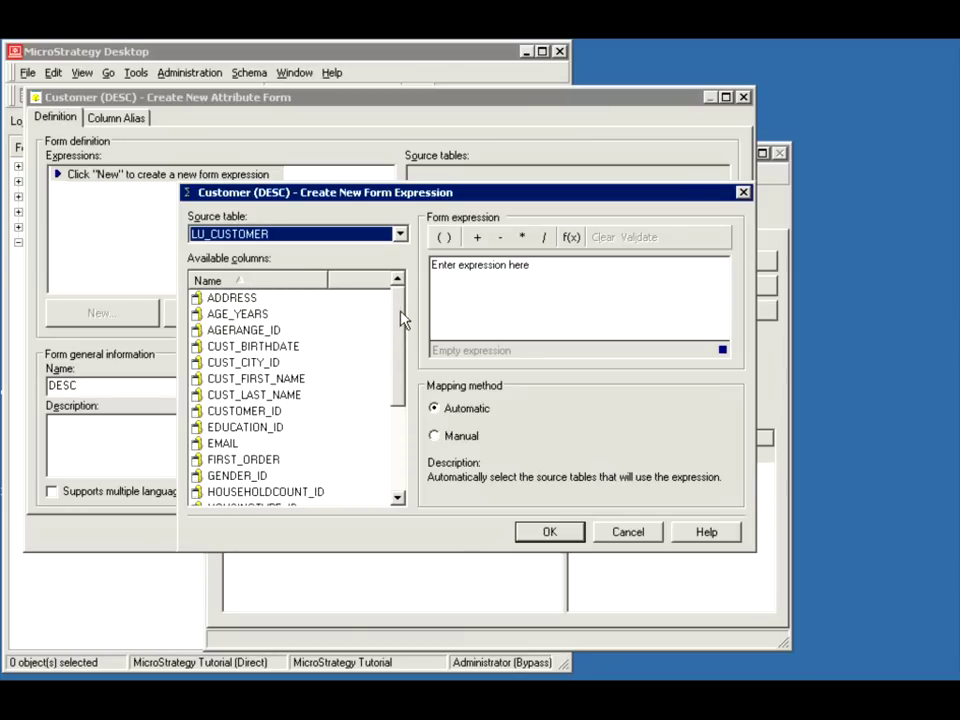
pyautogui.doubleClick(270, 350)
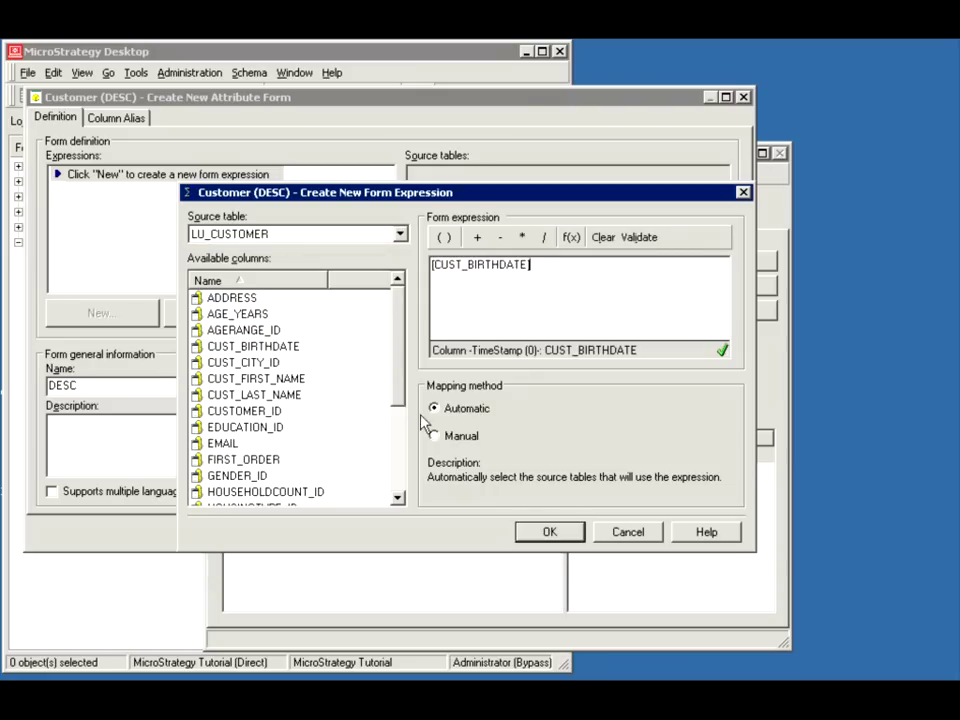
pyautogui.click(548, 531)
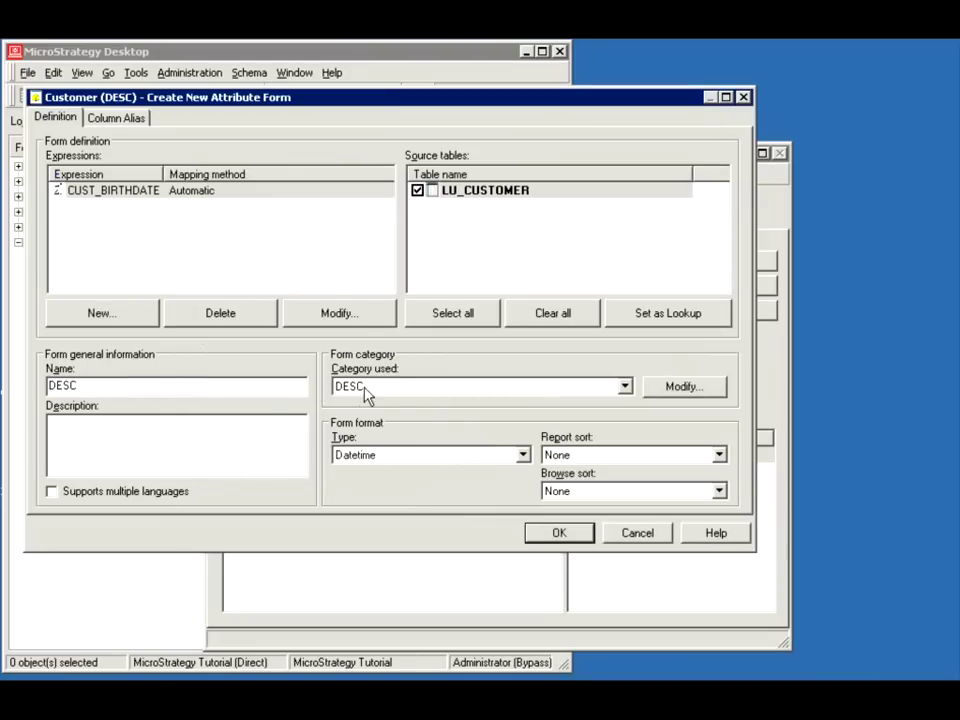
# Step: Name the new description form BDAY, set its format type to Date, and accept it despite the data type inconsistency
pyautogui.moveTo(131, 380); pyautogui.dragTo(7, 380)
pyautogui.write('BDAY')
pyautogui.click(380, 455)
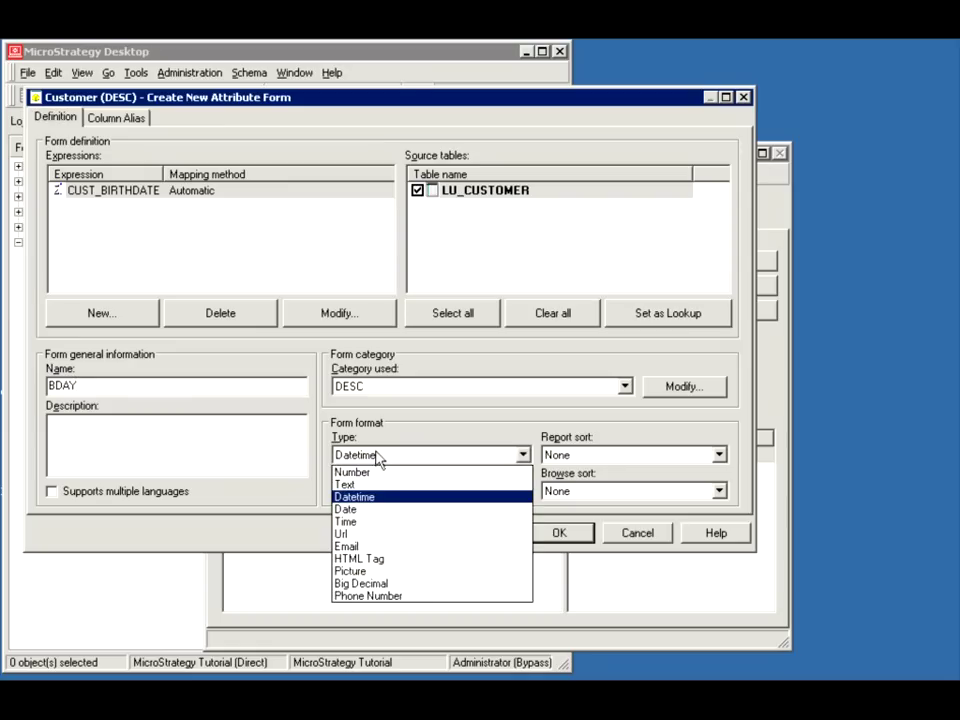
pyautogui.click(360, 510)
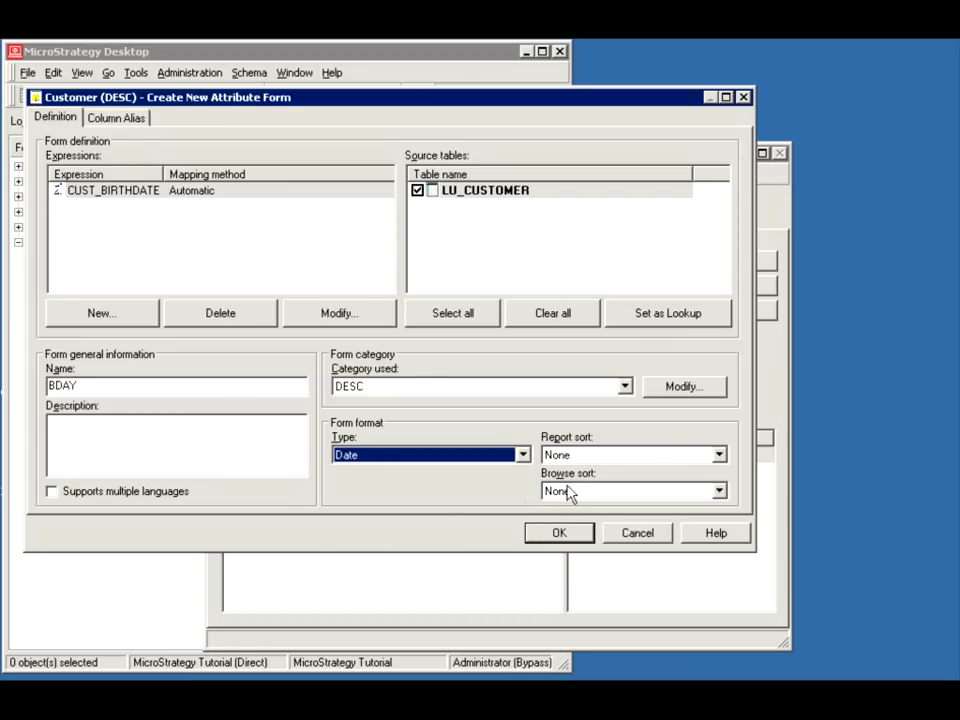
pyautogui.click(117, 128)
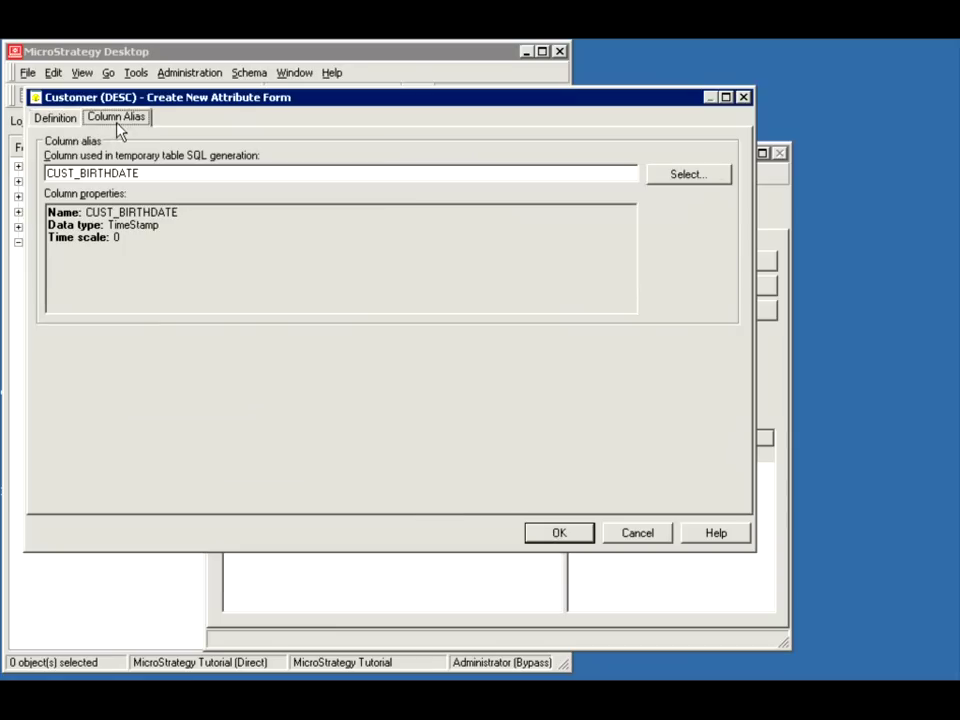
pyautogui.click(56, 119)
pyautogui.click(559, 533)
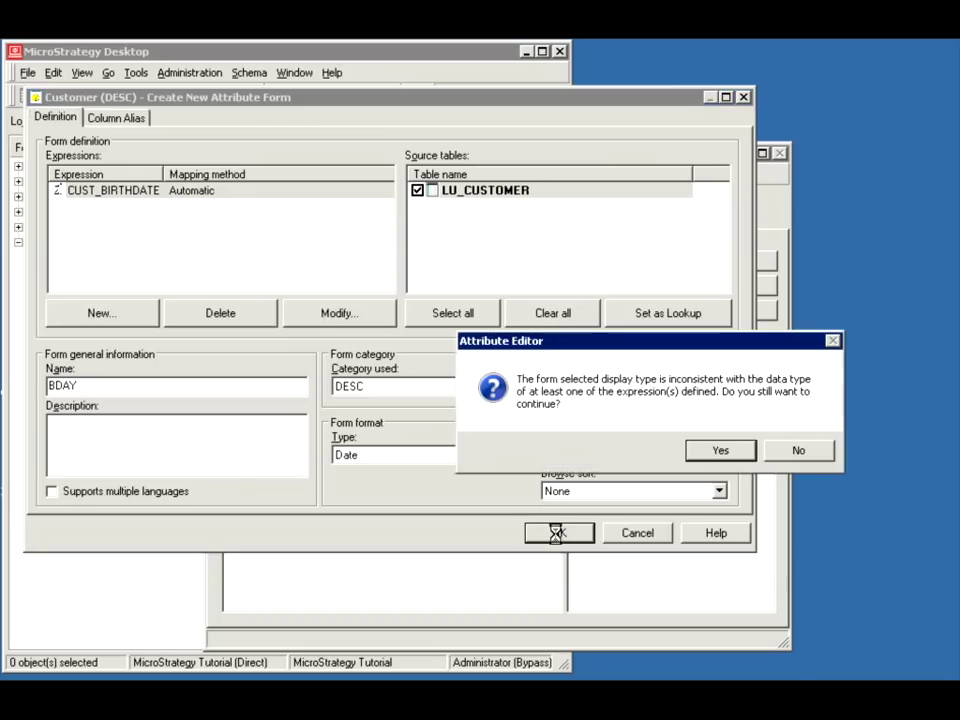
pyautogui.click(745, 463)
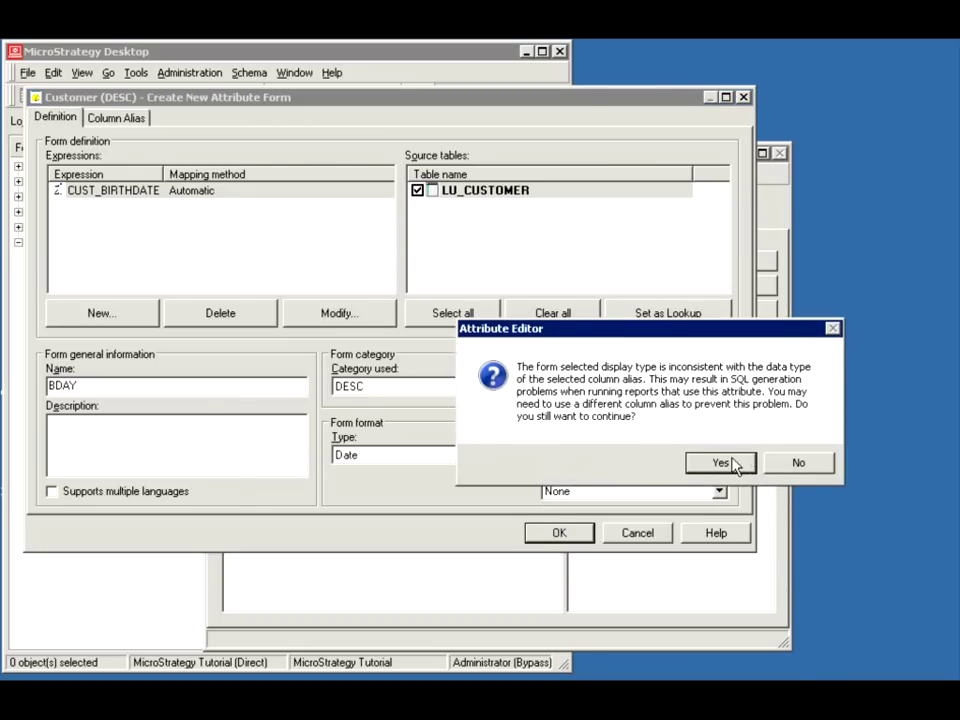
pyautogui.click(736, 462)
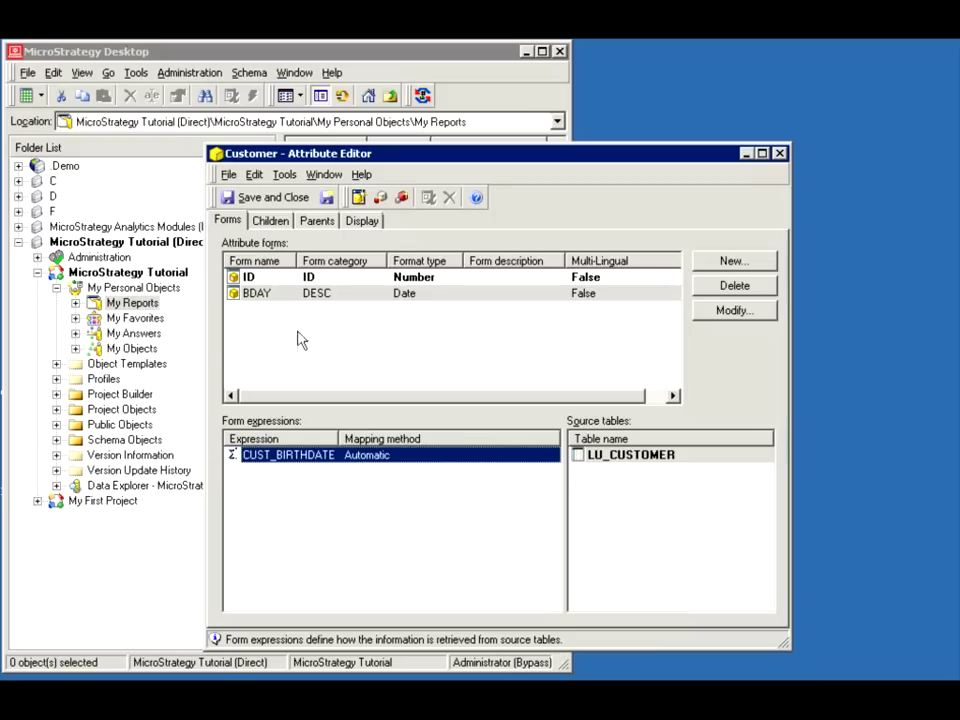
# Step: Add ID to the report display forms and place it above BDAY
pyautogui.click(362, 222)
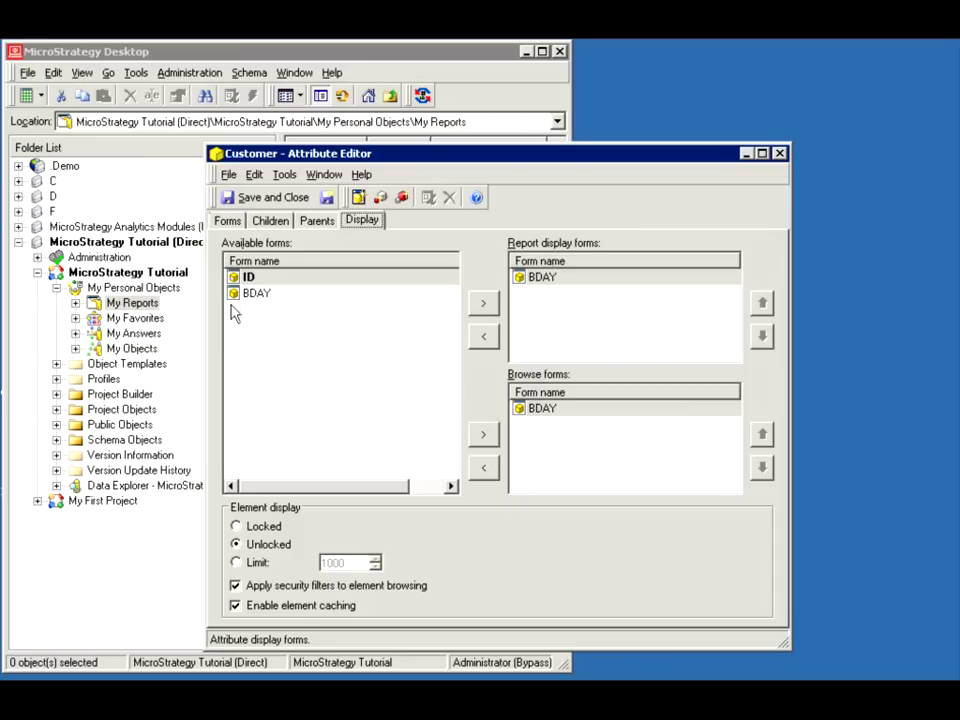
pyautogui.doubleClick(248, 280)
pyautogui.click(534, 293)
pyautogui.click(762, 302)
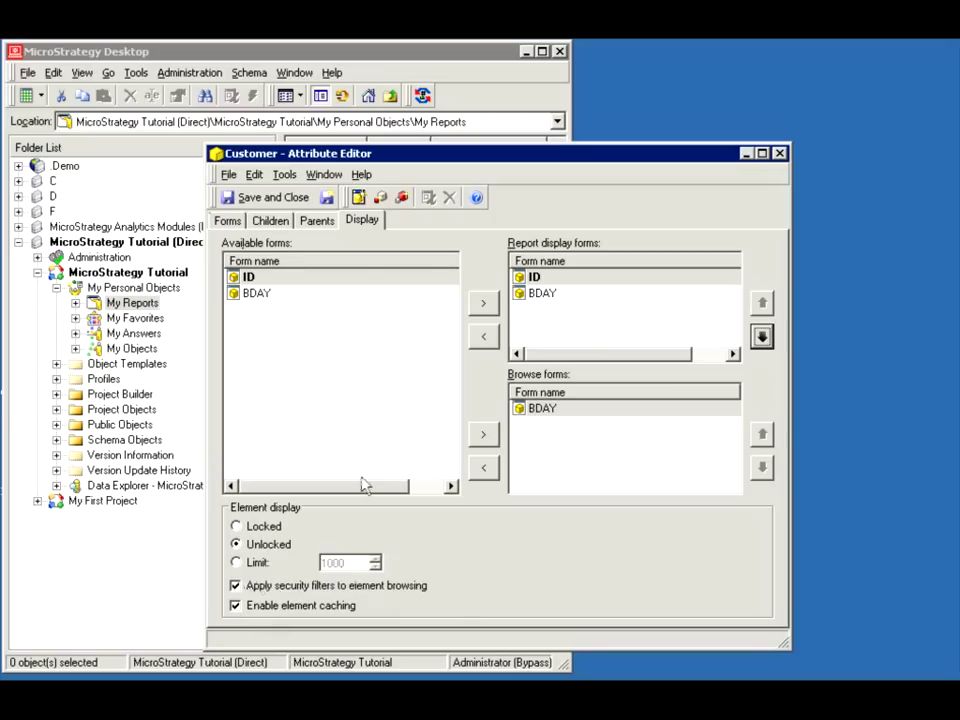
# Step: Save the attribute as My Customer in the My Reports folder and close its editor
pyautogui.click(226, 222)
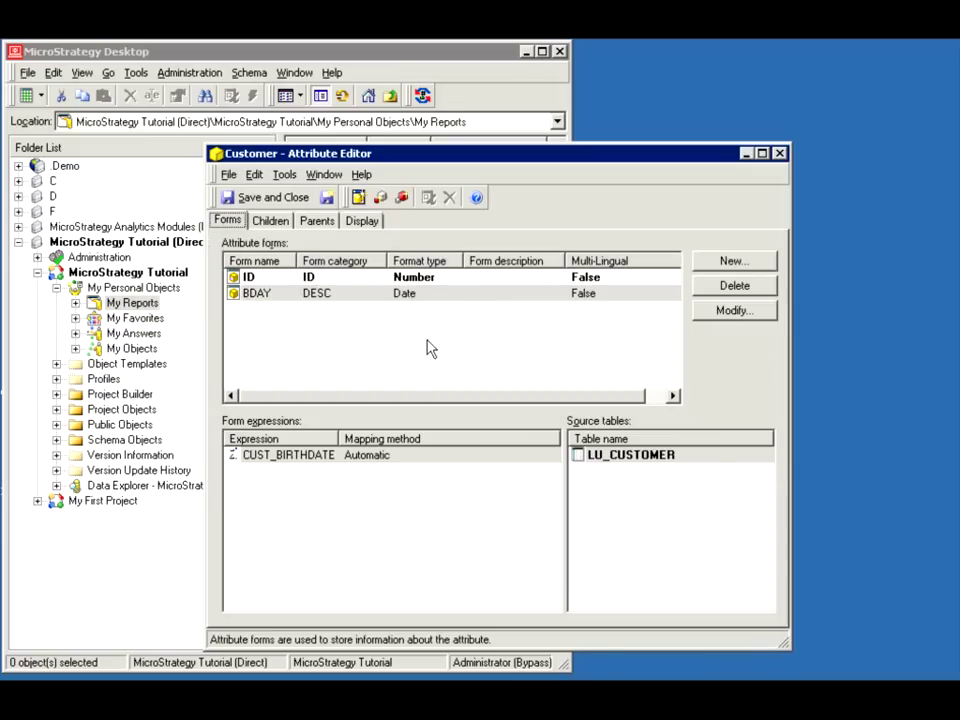
pyautogui.click(243, 197)
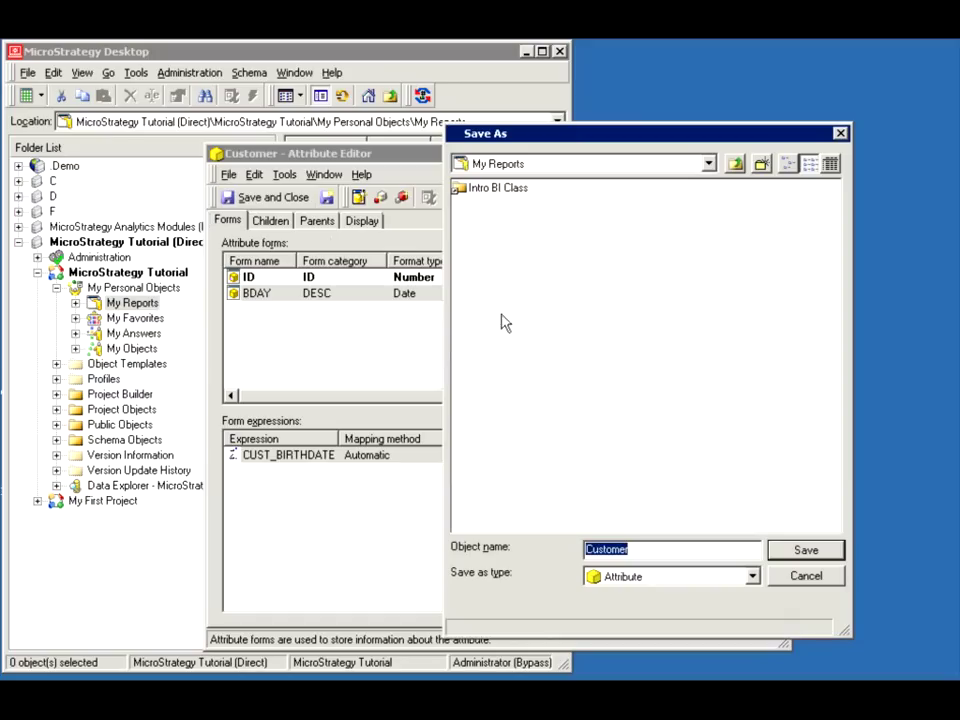
pyautogui.click(636, 549)
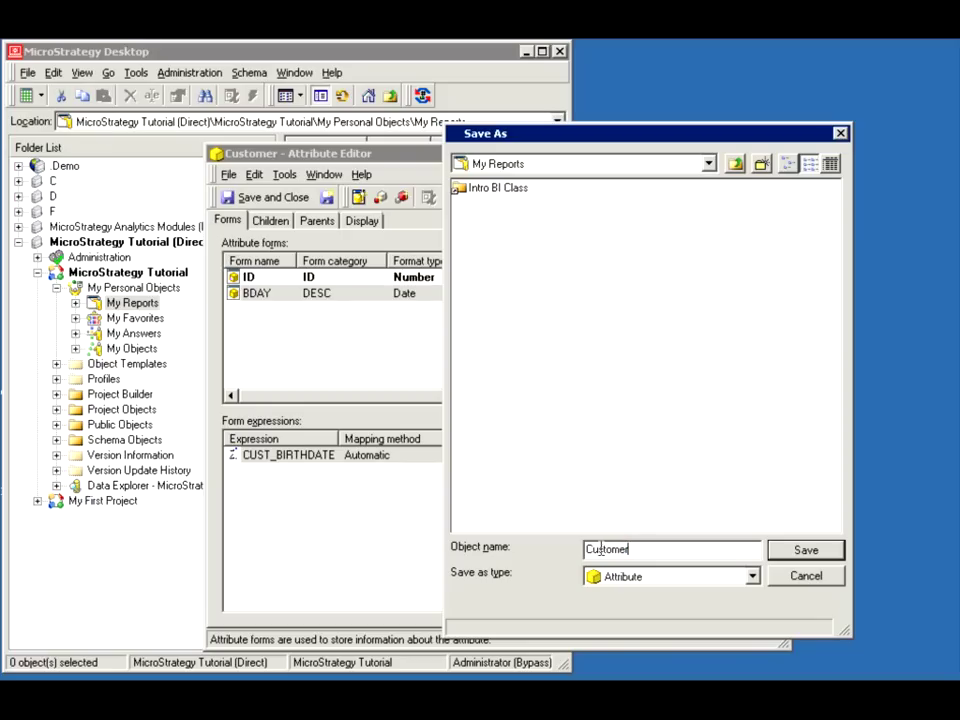
pyautogui.write('My')
pyautogui.click(805, 552)
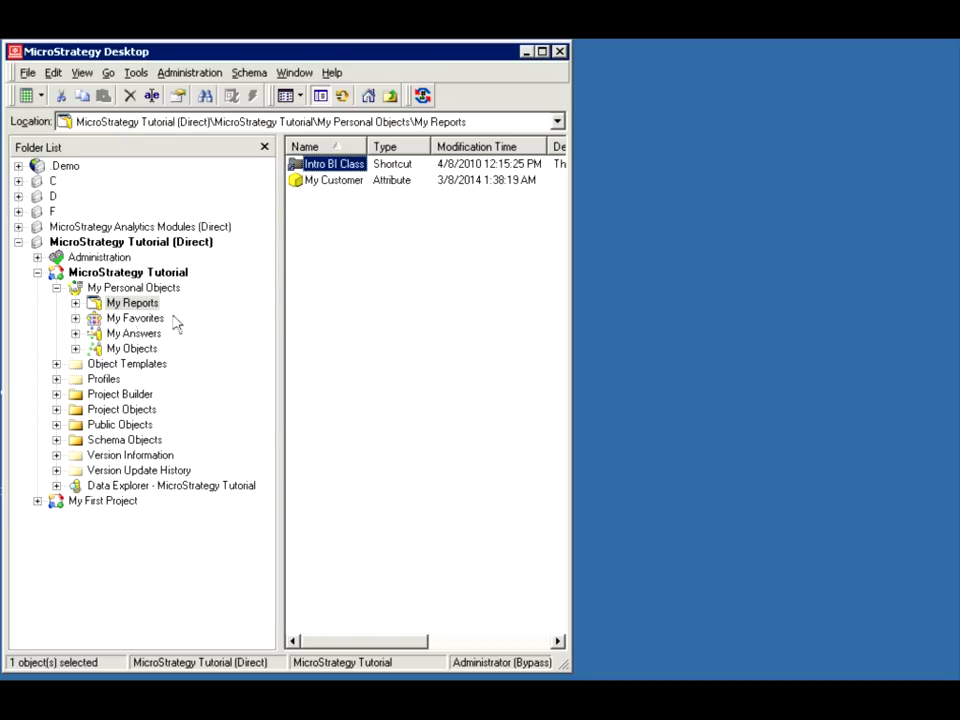
# Step: Update the project schema with the default options plus purging of all element caches
pyautogui.click(422, 95)
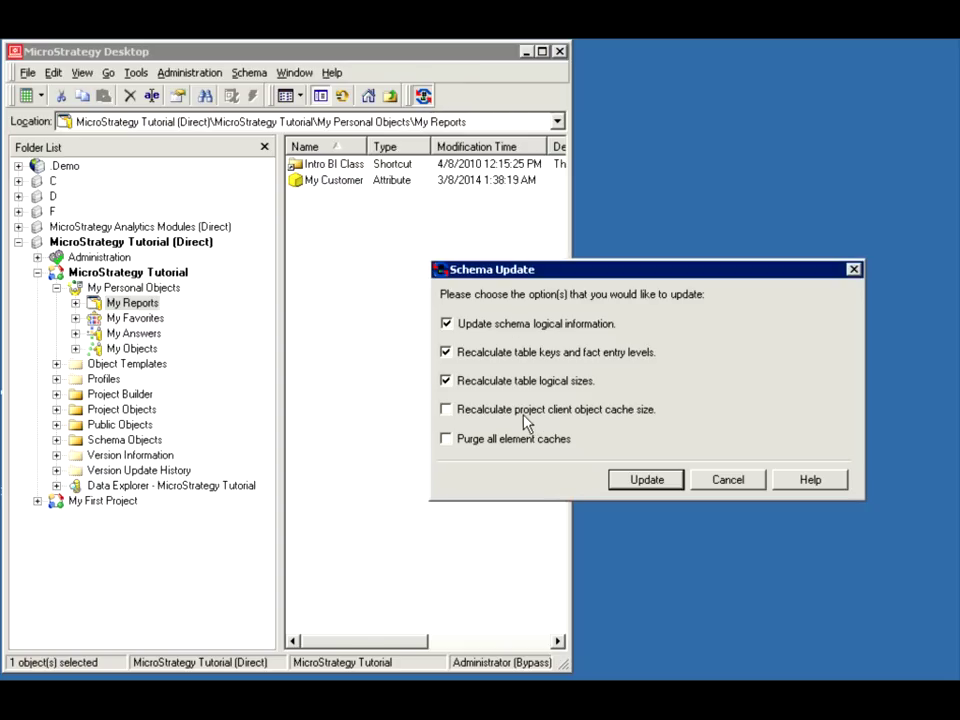
pyautogui.click(515, 440)
pyautogui.click(636, 481)
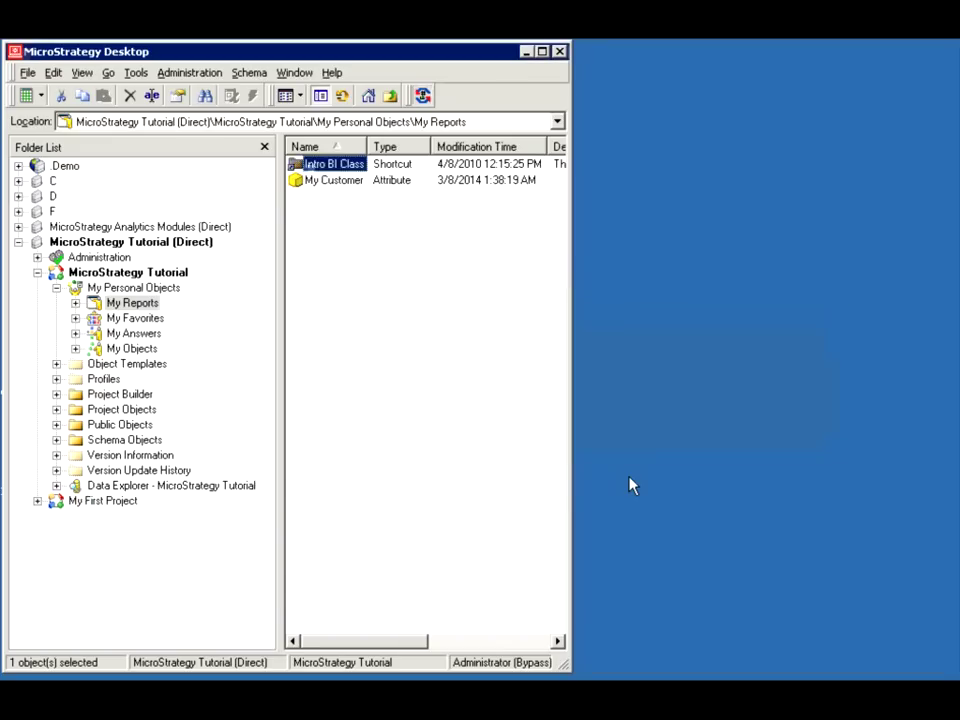
# Step: Create a new blank grid report in the My Reports folder
pyautogui.rightClick(312, 212)
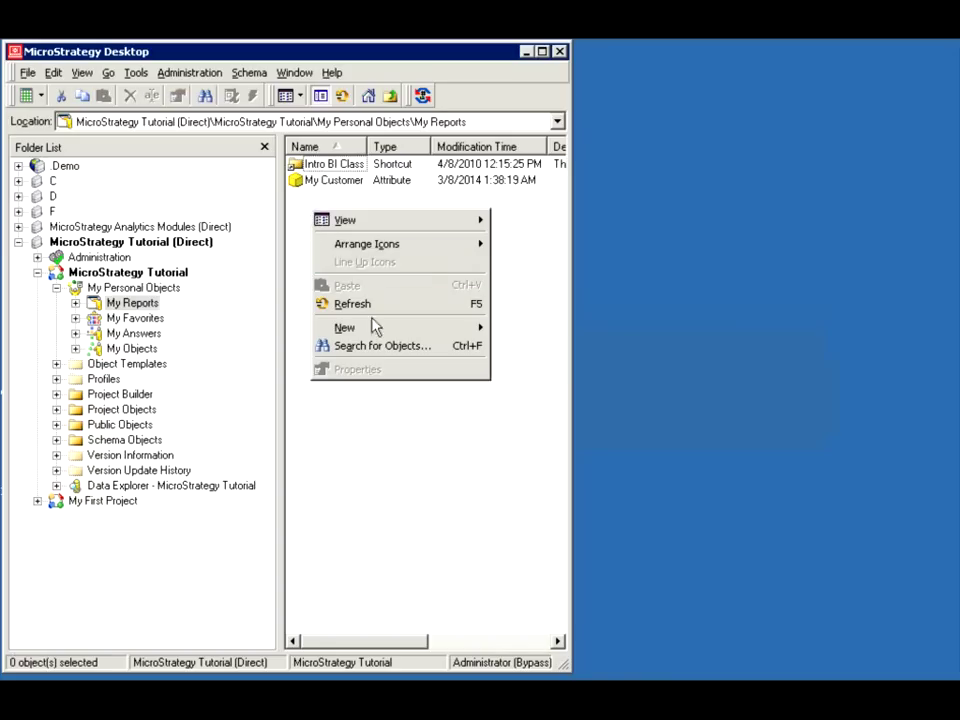
pyautogui.moveTo(388, 328)
pyautogui.click(522, 368)
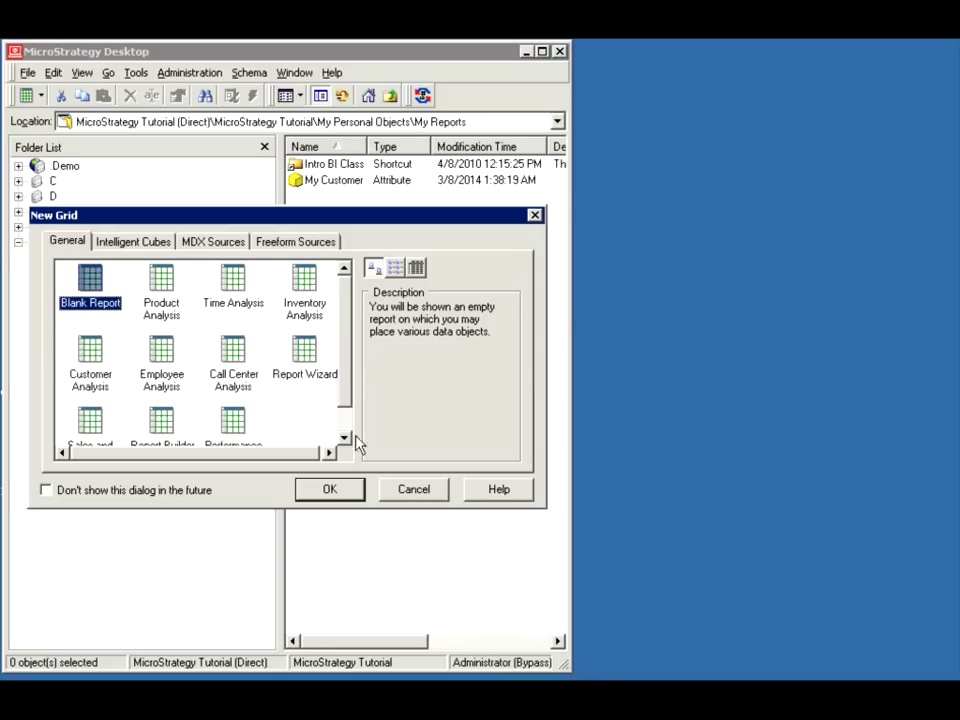
pyautogui.click(338, 493)
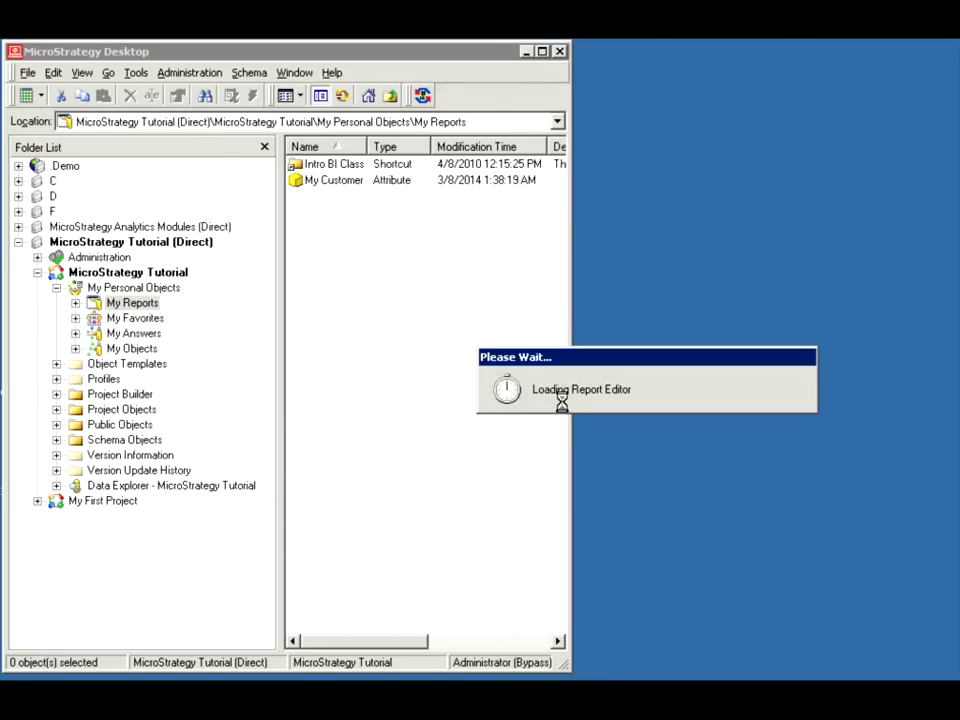
pyautogui.scroll(8, 566, 410)
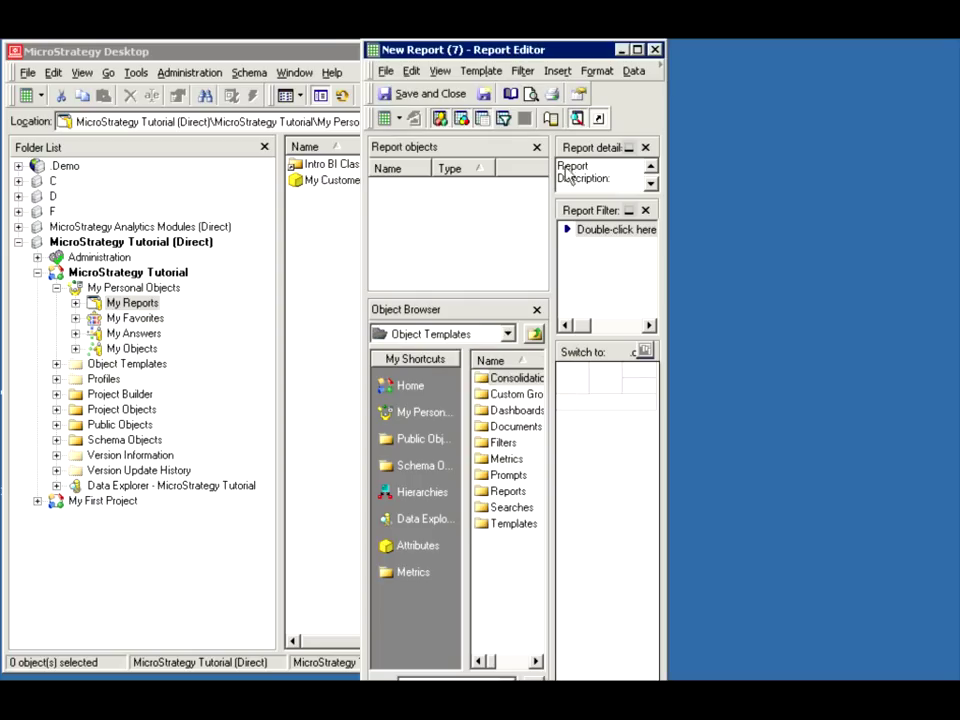
# Step: Place the My Customer attribute on the new report's grid and run the report
pyautogui.moveTo(445, 51); pyautogui.dragTo(489, 202)
pyautogui.moveTo(343, 190); pyautogui.dragTo(851, 585)
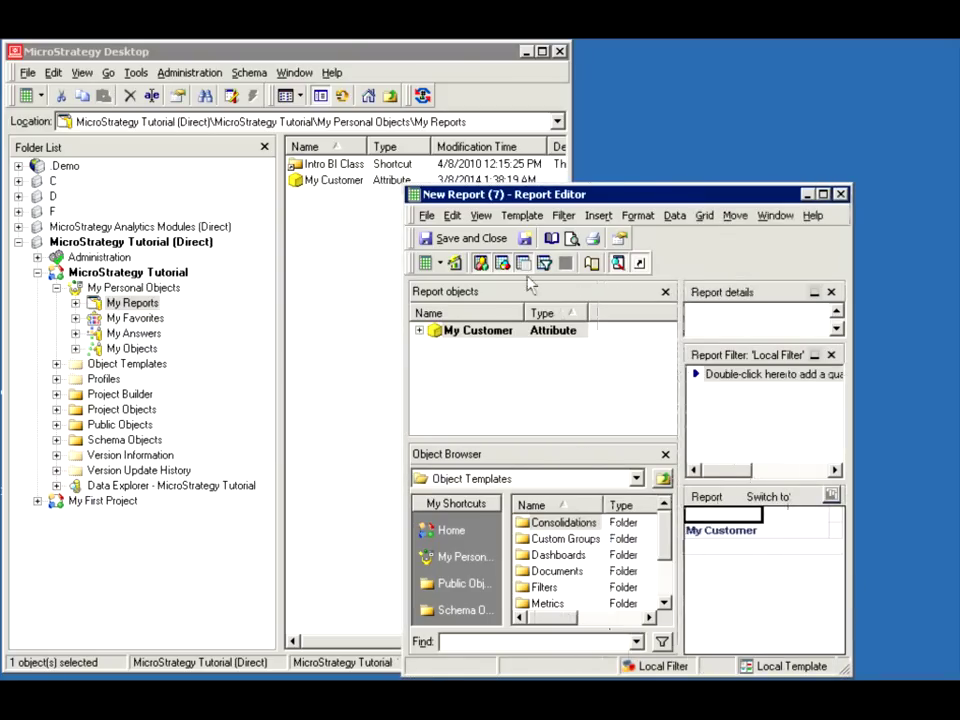
pyautogui.click(426, 263)
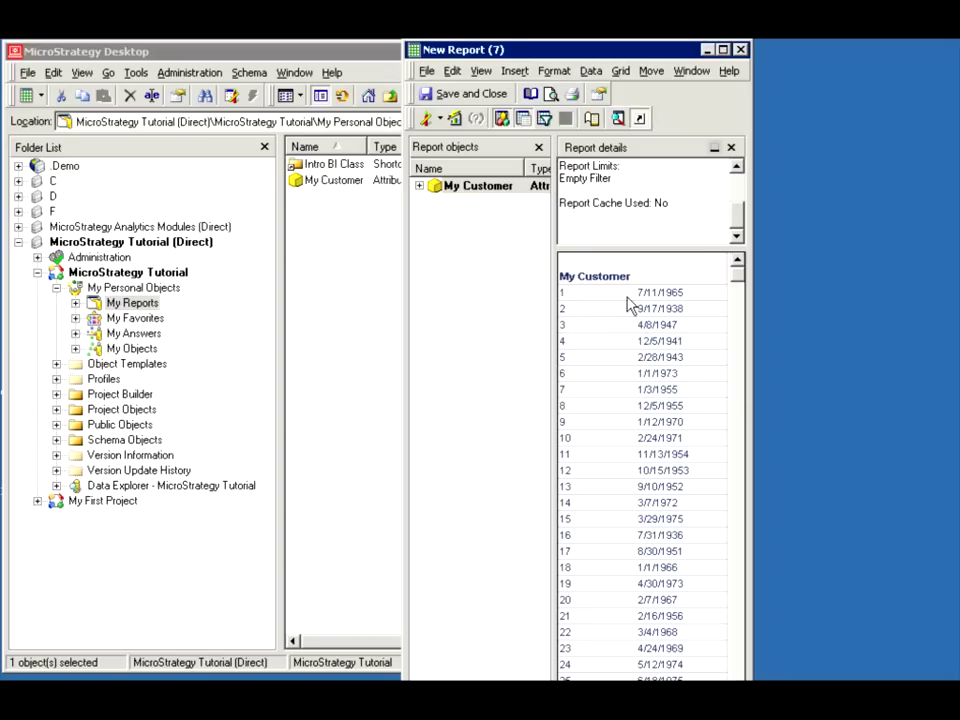
# Step: Change the displayed attribute forms of My Customer in the grid so that only BDAY is shown
pyautogui.click(420, 187)
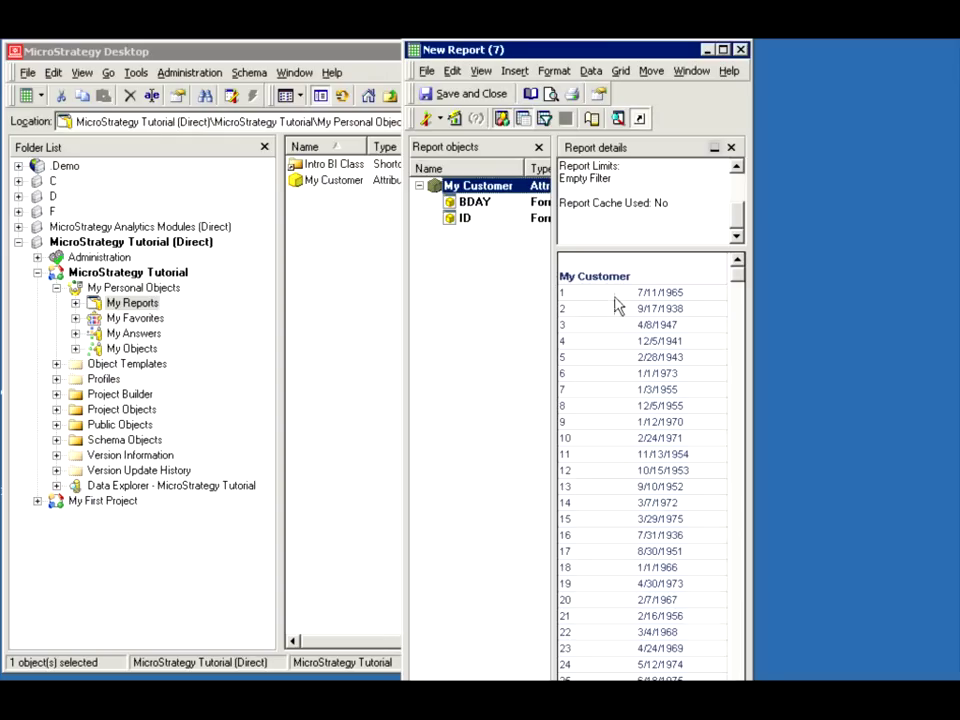
pyautogui.click(590, 275)
pyautogui.rightClick(590, 275)
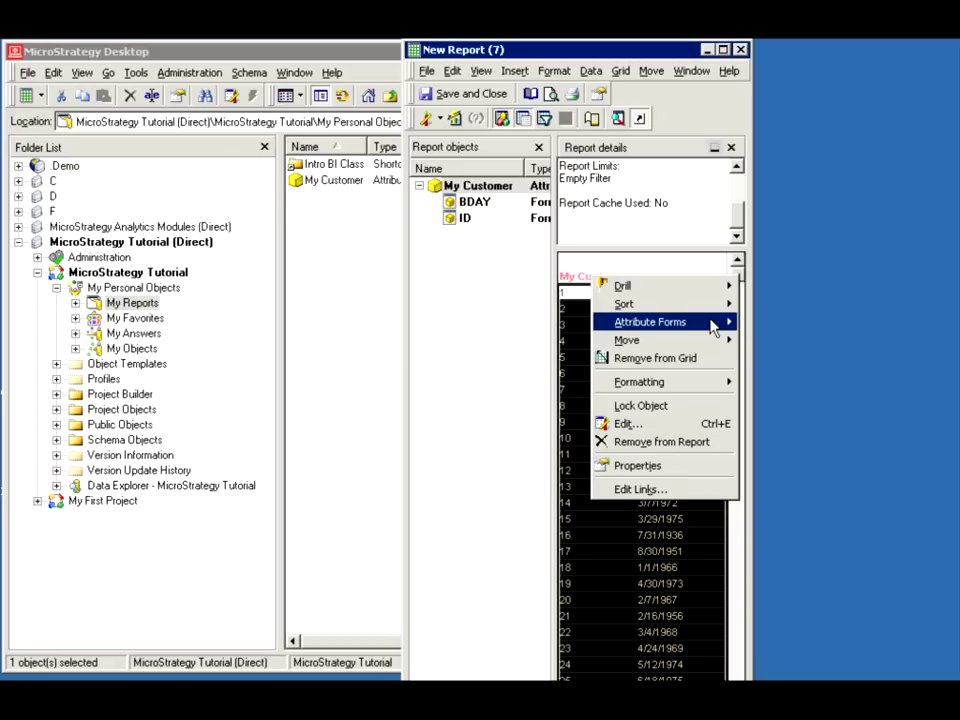
pyautogui.moveTo(718, 322)
pyautogui.click(757, 319)
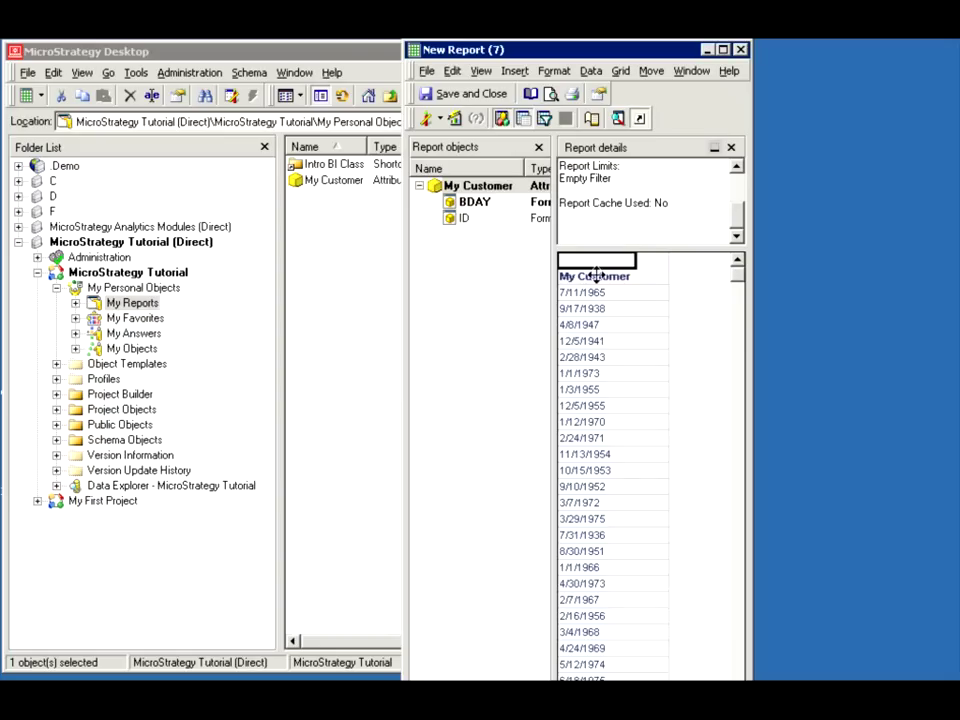
# Step: Set the display alias of the My Customer object to My Cust BDay in the report data options
pyautogui.click(591, 71)
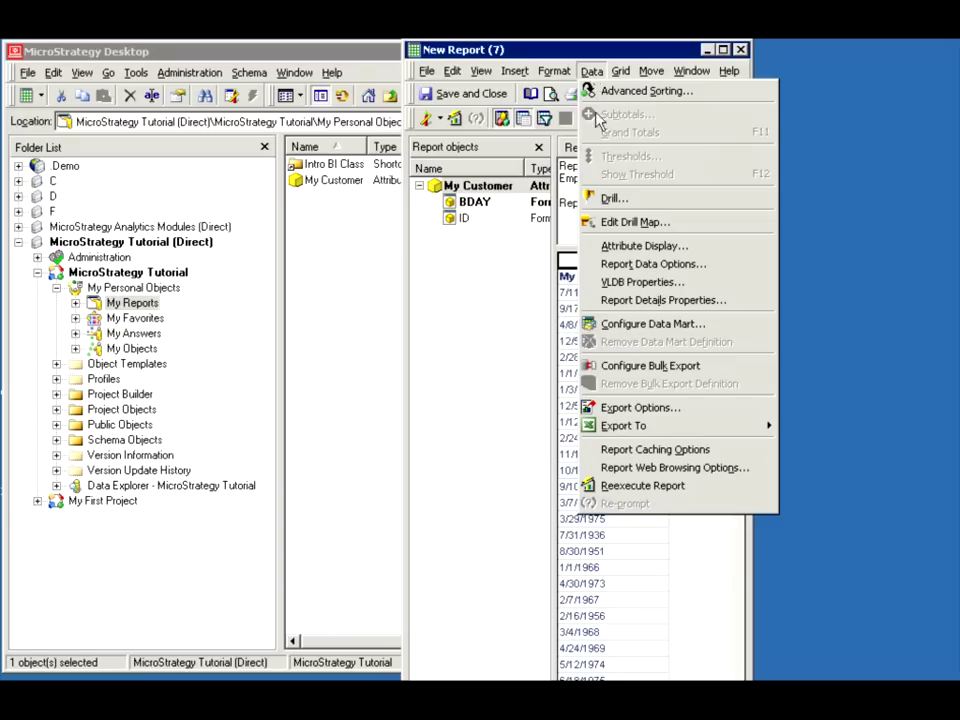
pyautogui.click(638, 266)
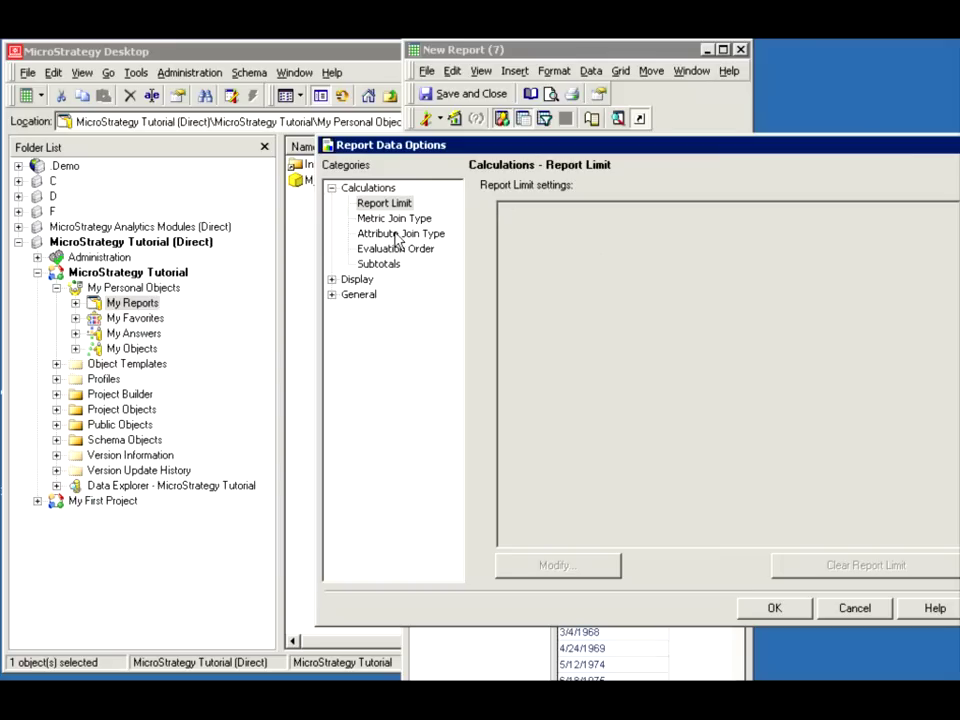
pyautogui.click(340, 281)
pyautogui.click(636, 228)
pyautogui.write('My Cust BDay')
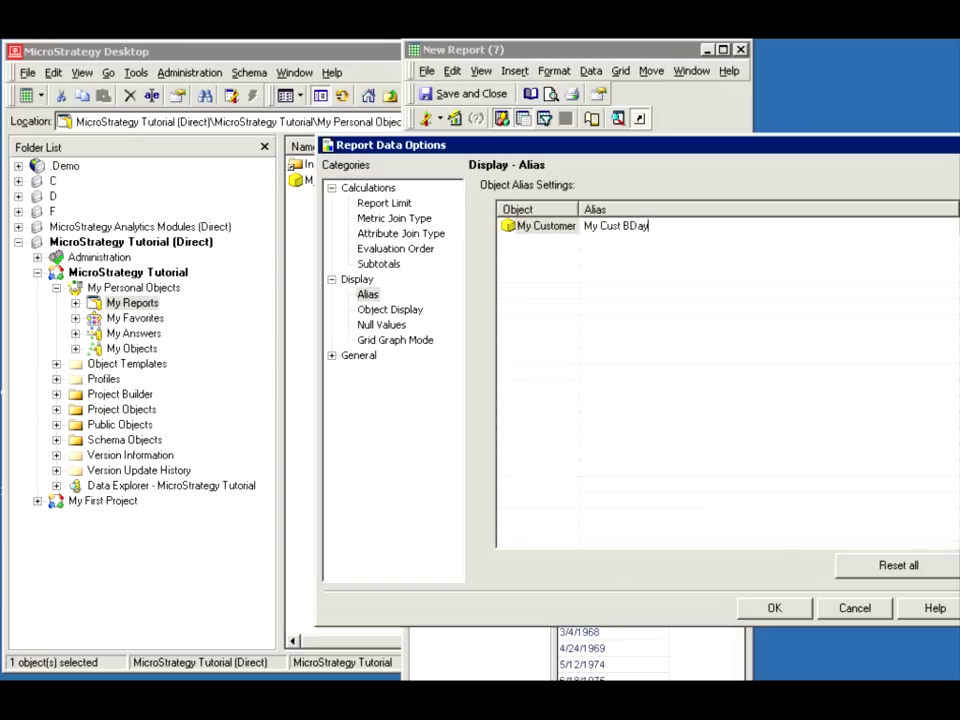
pyautogui.click(770, 608)
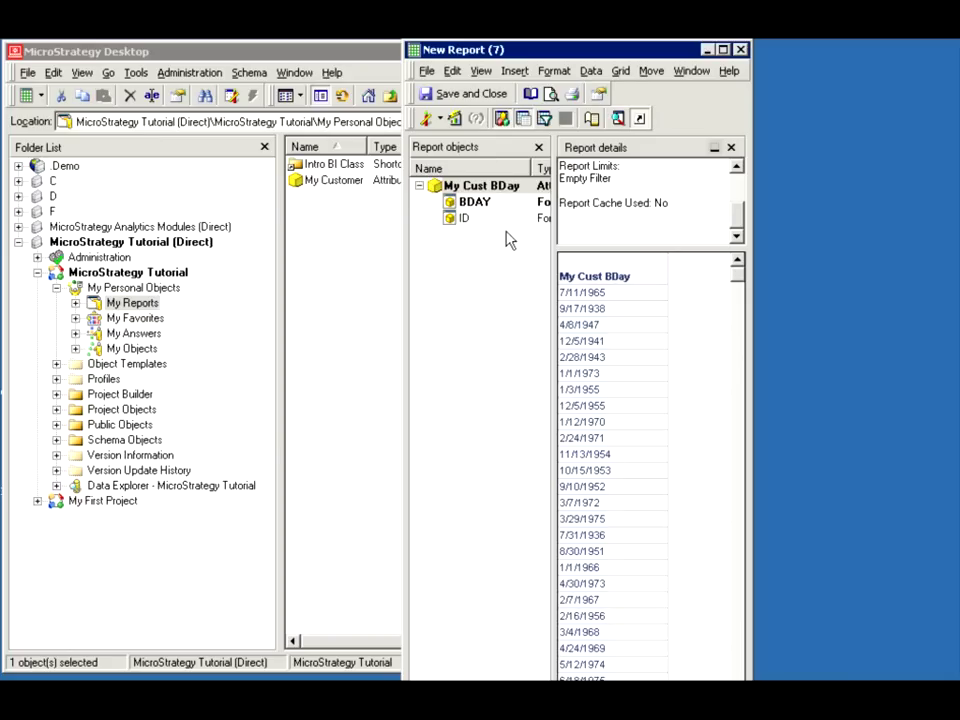
# Step: Save the report as NewCust in the My Reports folder
pyautogui.click(441, 95)
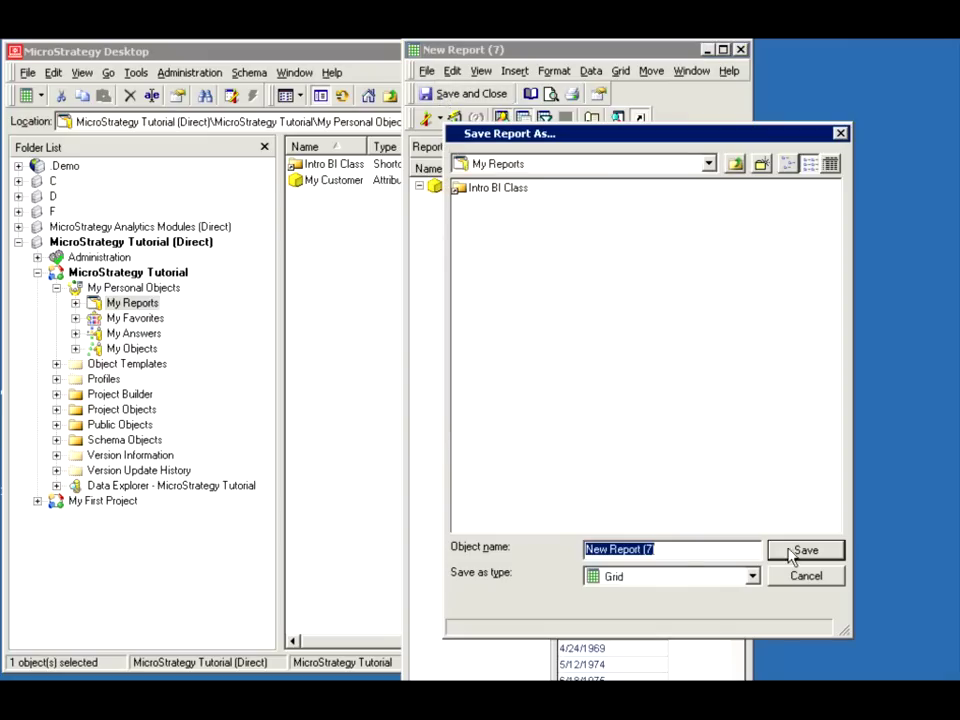
pyautogui.click(681, 549)
pyautogui.moveTo(681, 549); pyautogui.dragTo(609, 541)
pyautogui.write('Cust')
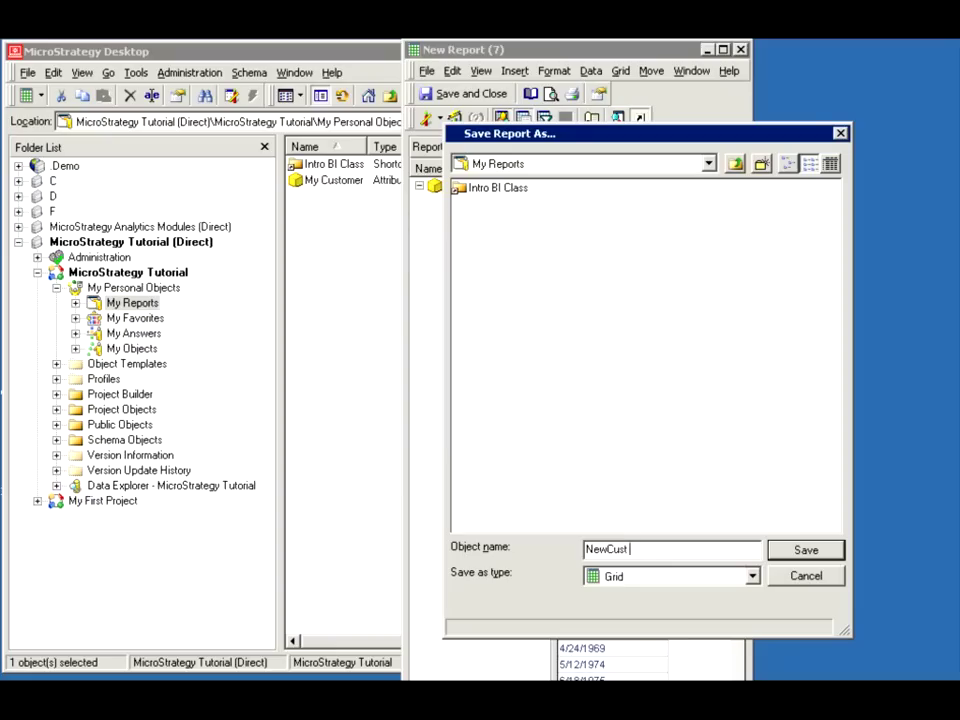
pyautogui.click(780, 549)
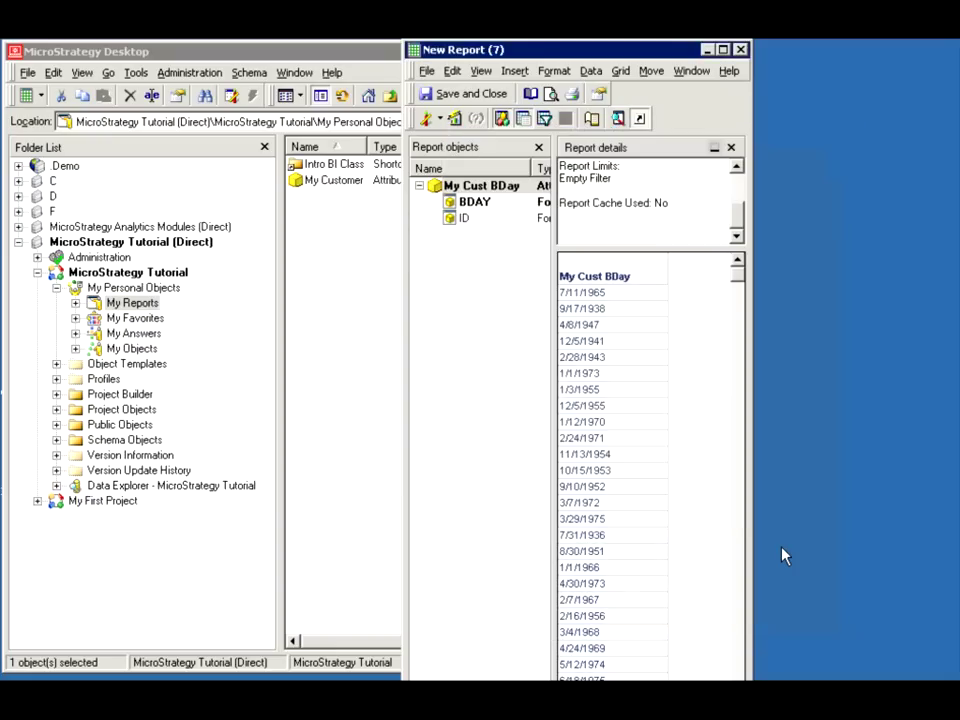
# Step: Open the My Customer attribute and start a new form based on the CUST_FIRST_NAME column of LU_CUSTOMER
pyautogui.doubleClick(367, 146)
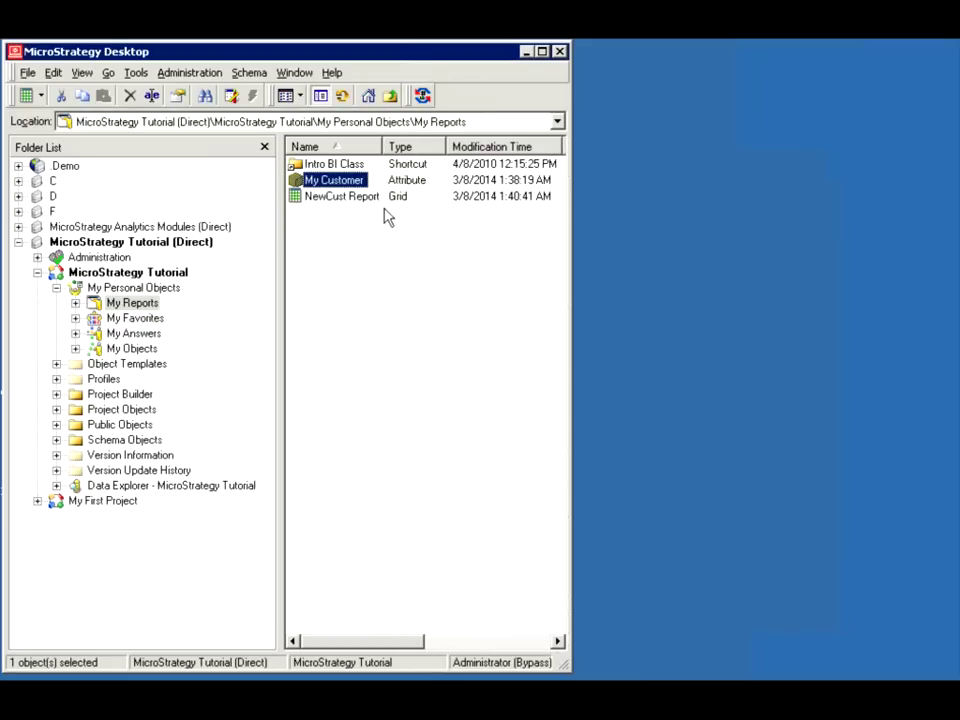
pyautogui.doubleClick(328, 180)
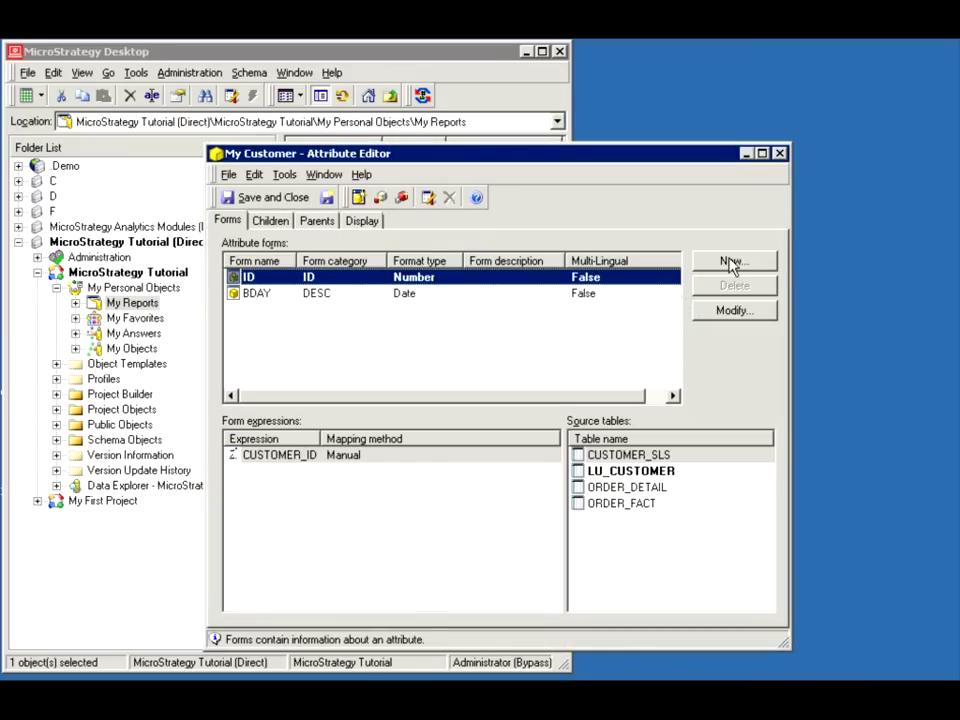
pyautogui.click(731, 262)
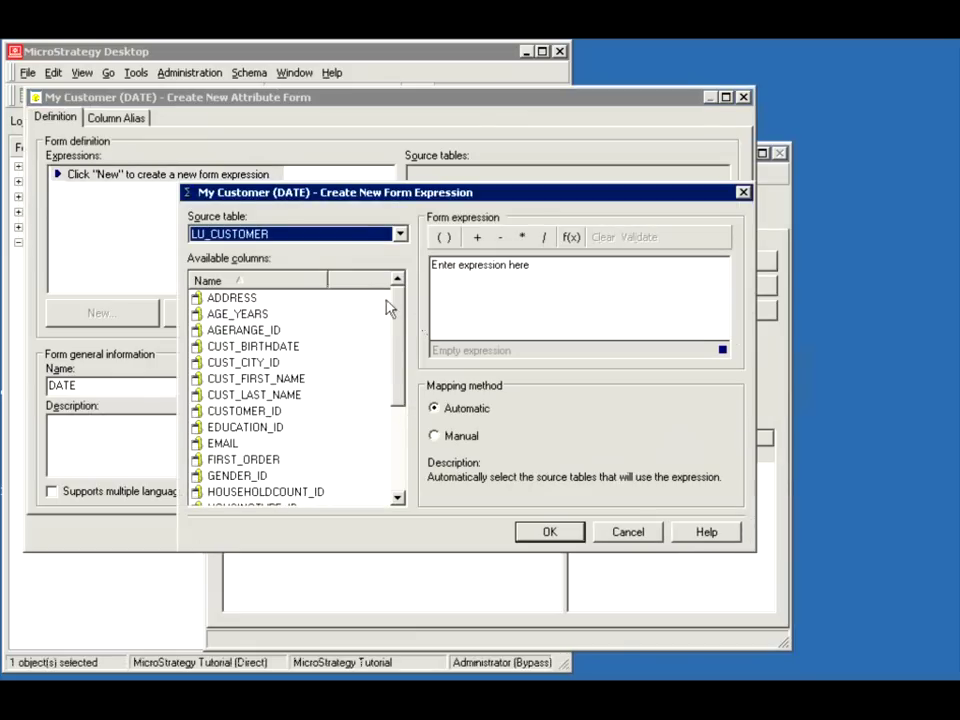
pyautogui.click(258, 380)
pyautogui.click(259, 395)
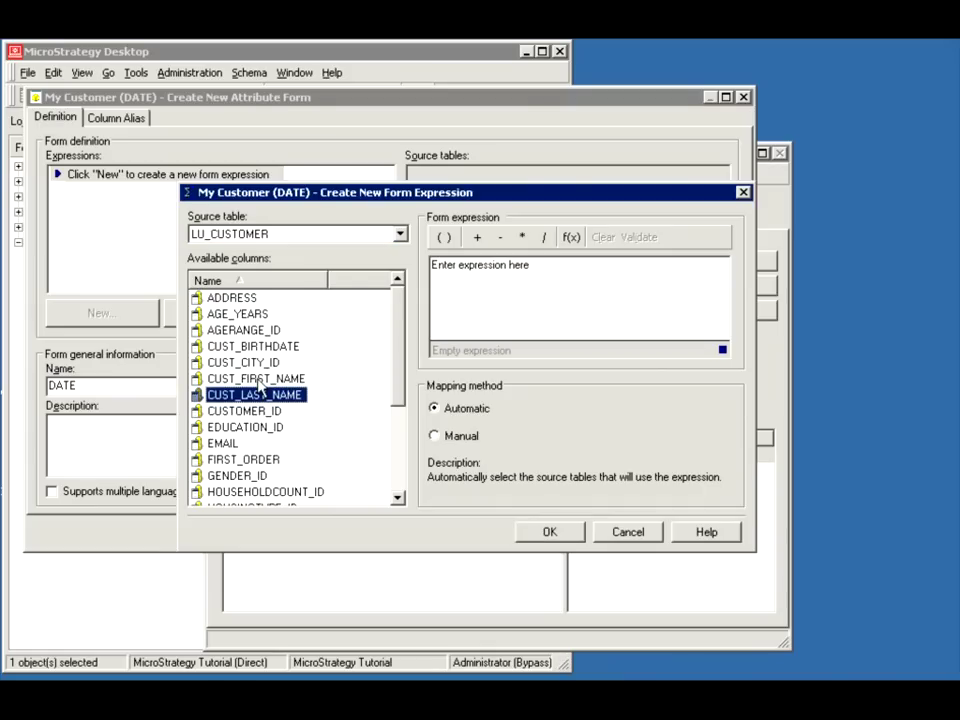
pyautogui.doubleClick(258, 380)
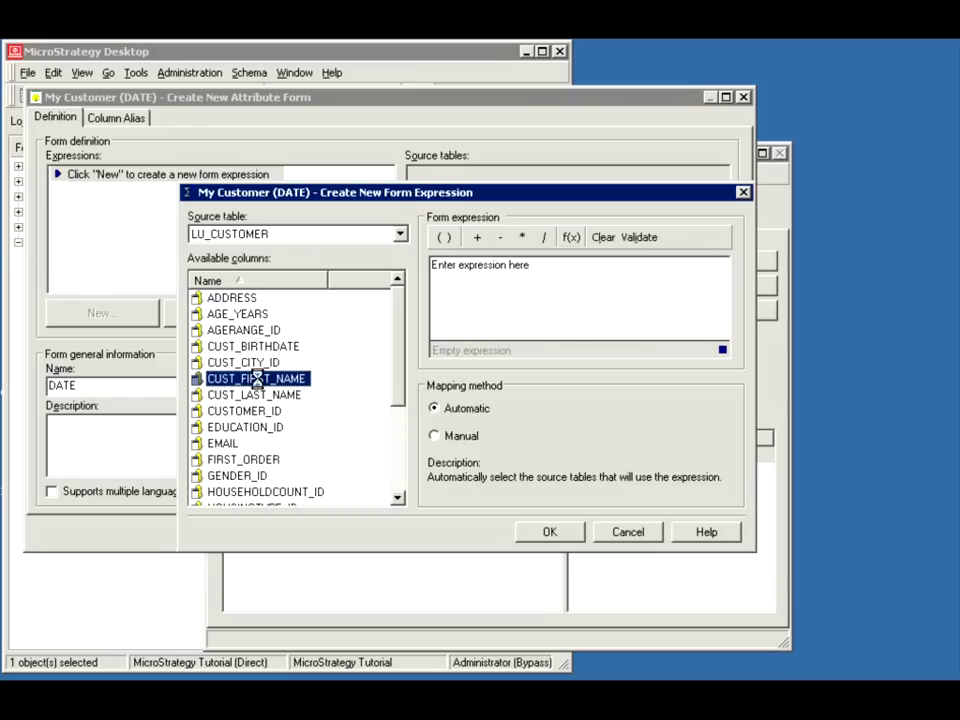
pyautogui.click(548, 533)
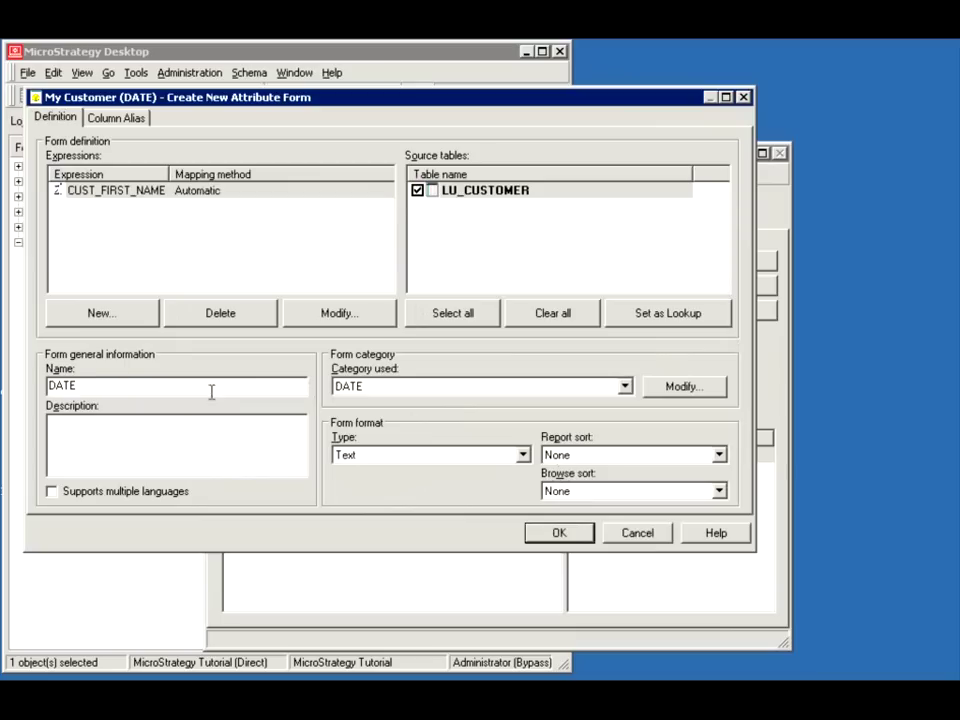
# Step: Create a form category named NAME GROUP and assign it to the CUST_FIRST_NAME form
pyautogui.click(379, 389)
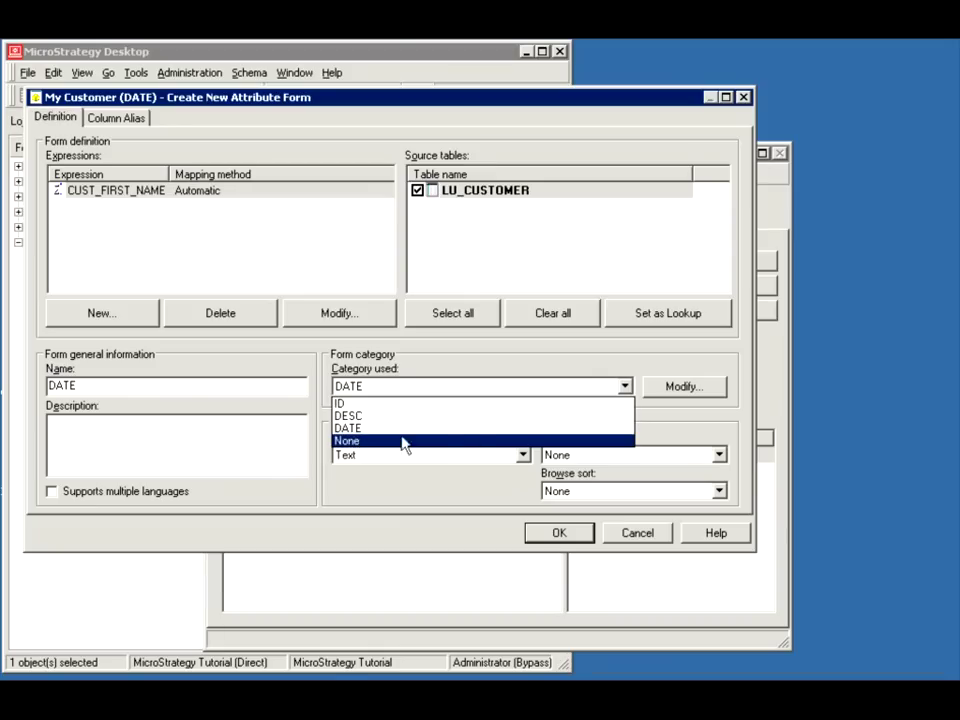
pyautogui.click(665, 391)
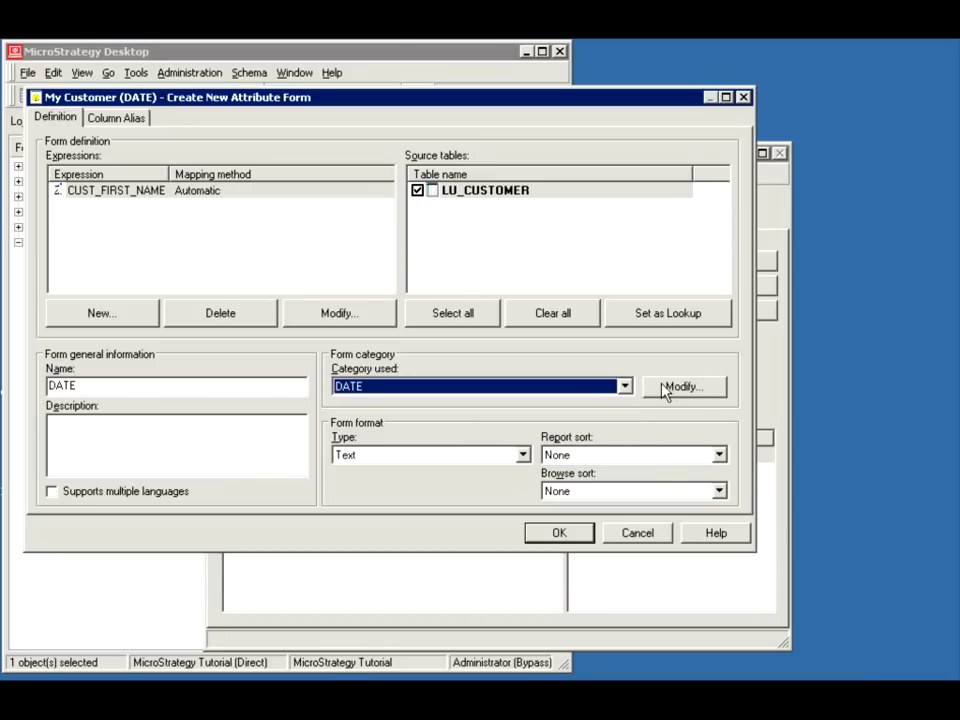
pyautogui.click(677, 387)
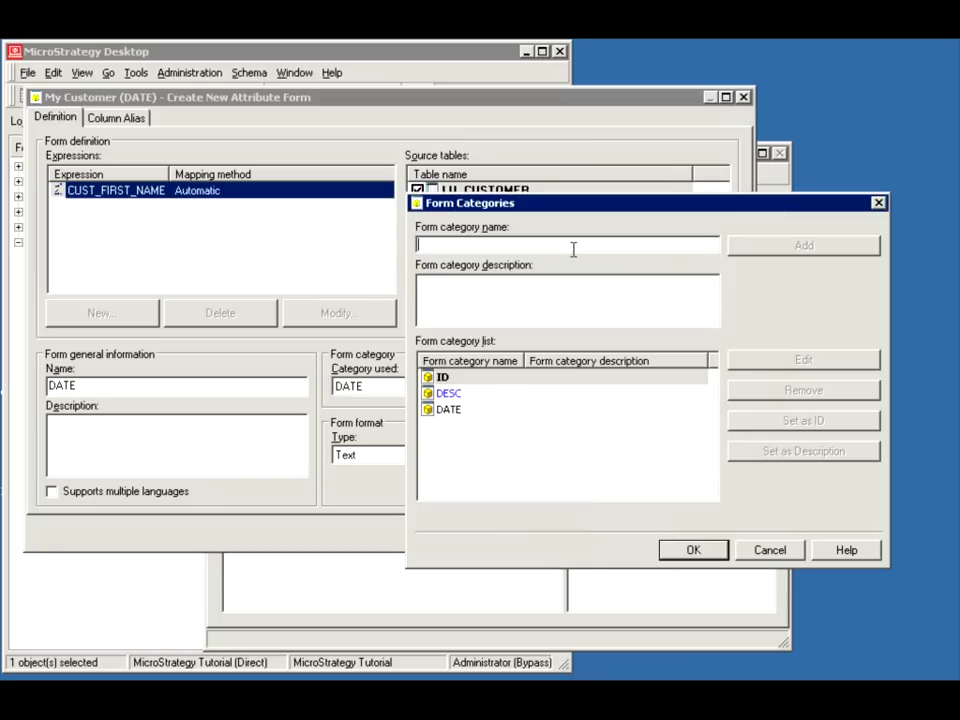
pyautogui.write('NAME')
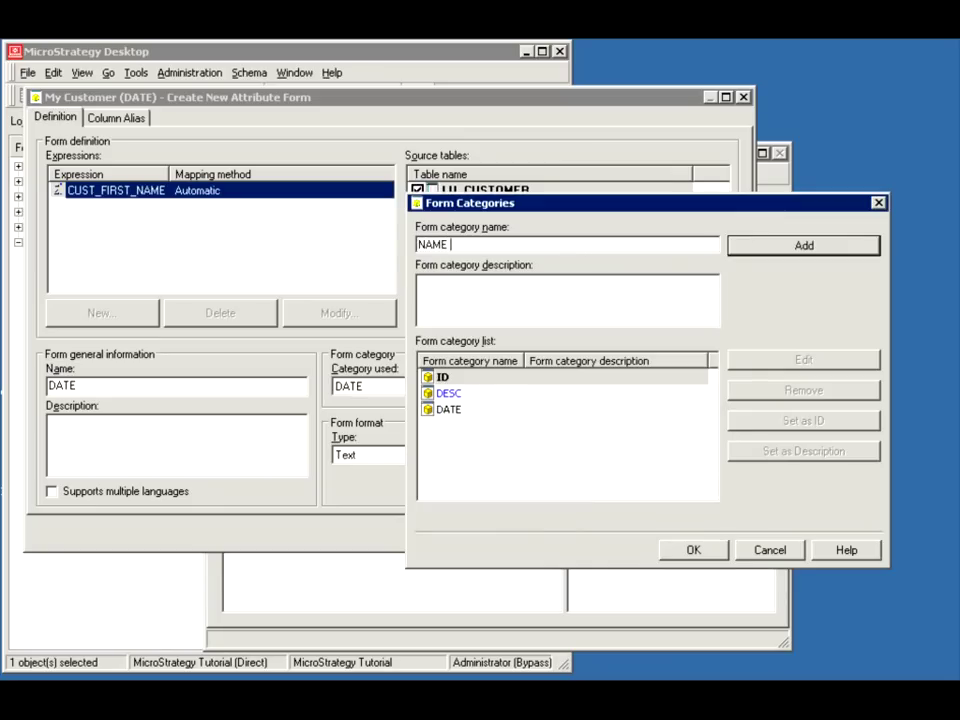
pyautogui.write(' GROUP')
pyautogui.click(795, 248)
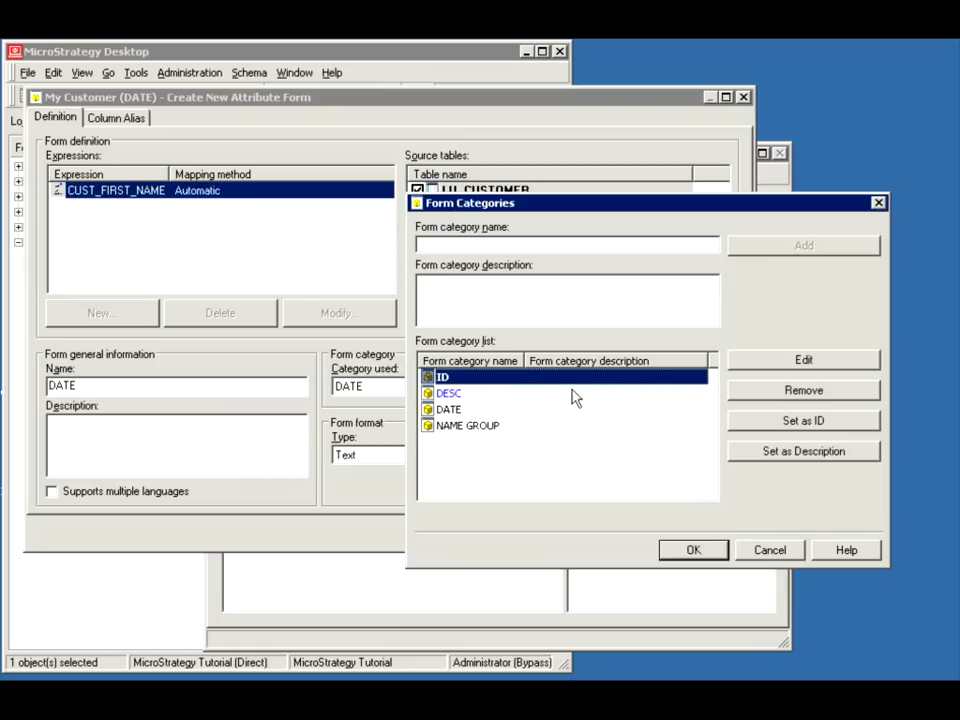
pyautogui.click(690, 552)
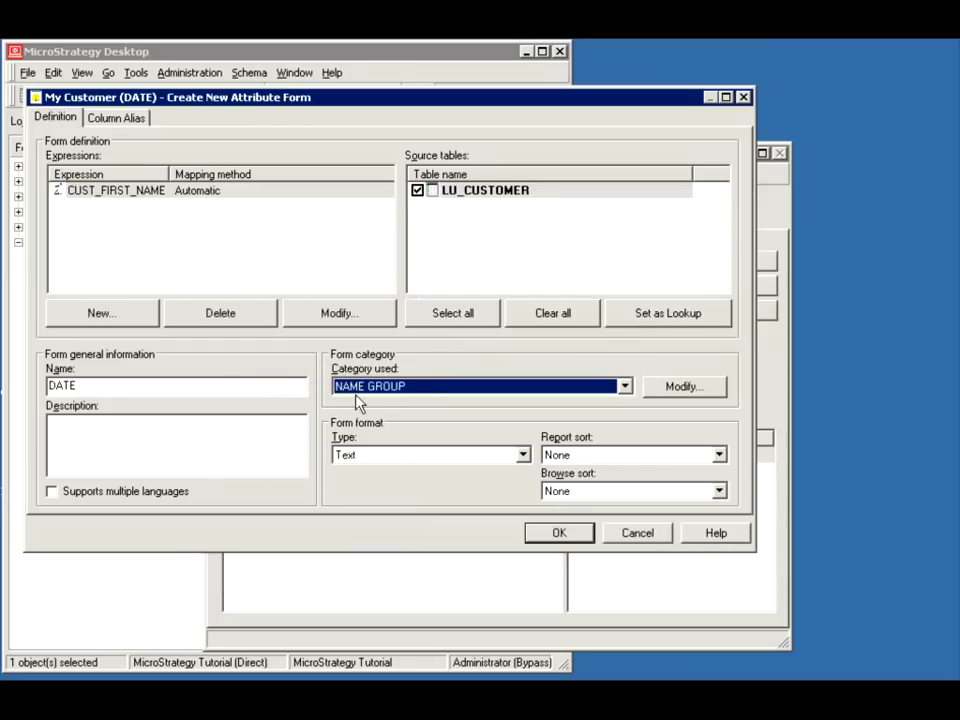
# Step: Name the first-name form F Name, check its column alias and add the form to the attribute
pyautogui.click(200, 392)
pyautogui.moveTo(199, 392); pyautogui.dragTo(46, 386)
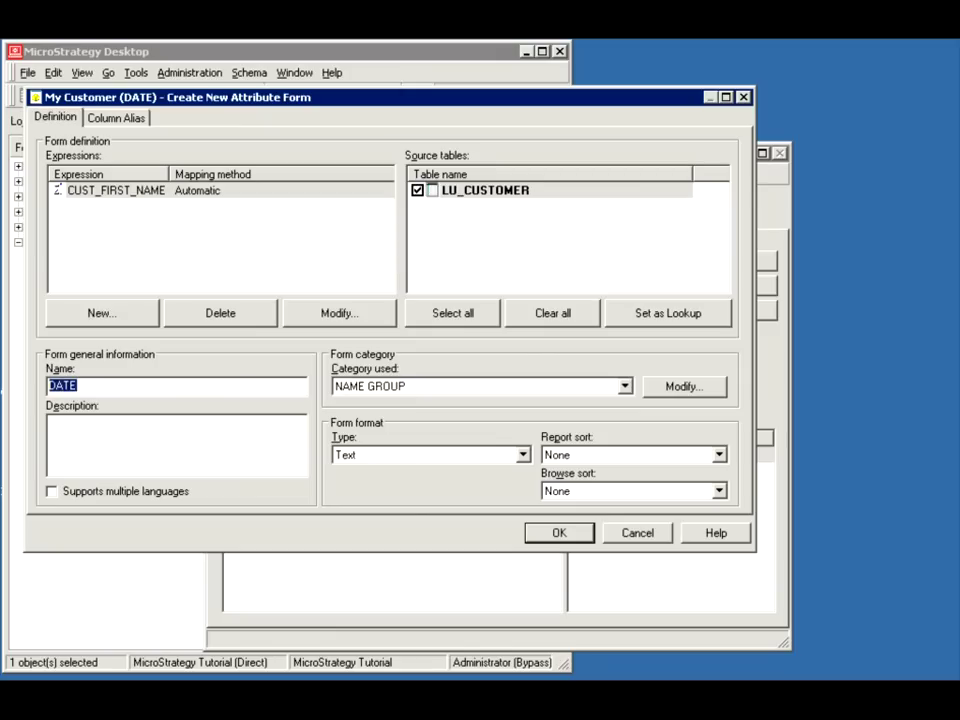
pyautogui.write('F Name')
pyautogui.click(558, 533)
pyautogui.click(120, 119)
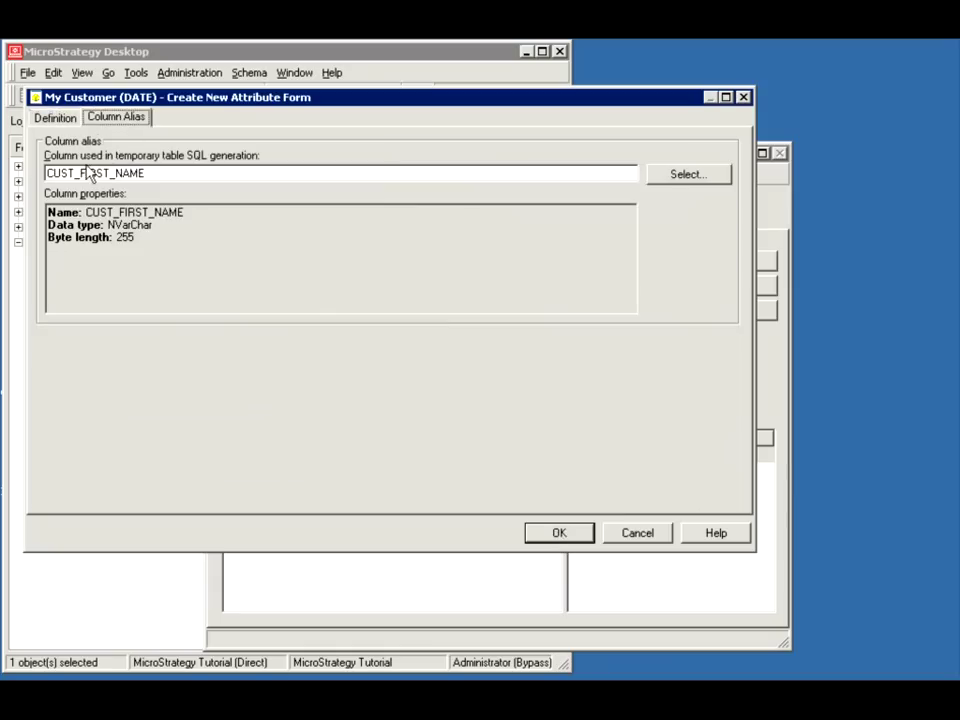
pyautogui.click(57, 120)
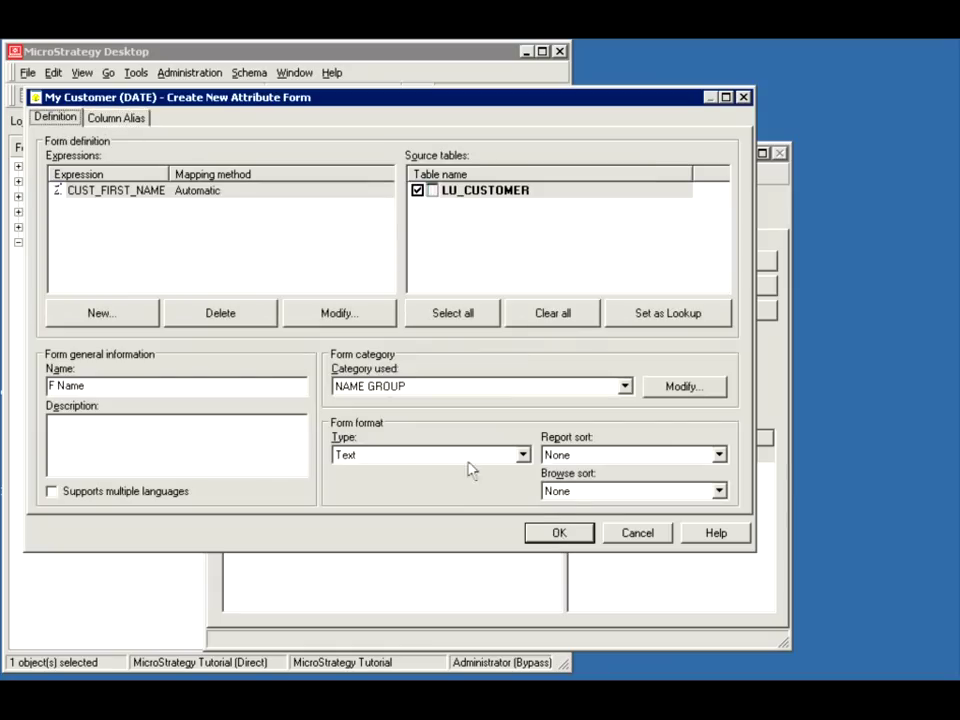
pyautogui.click(553, 531)
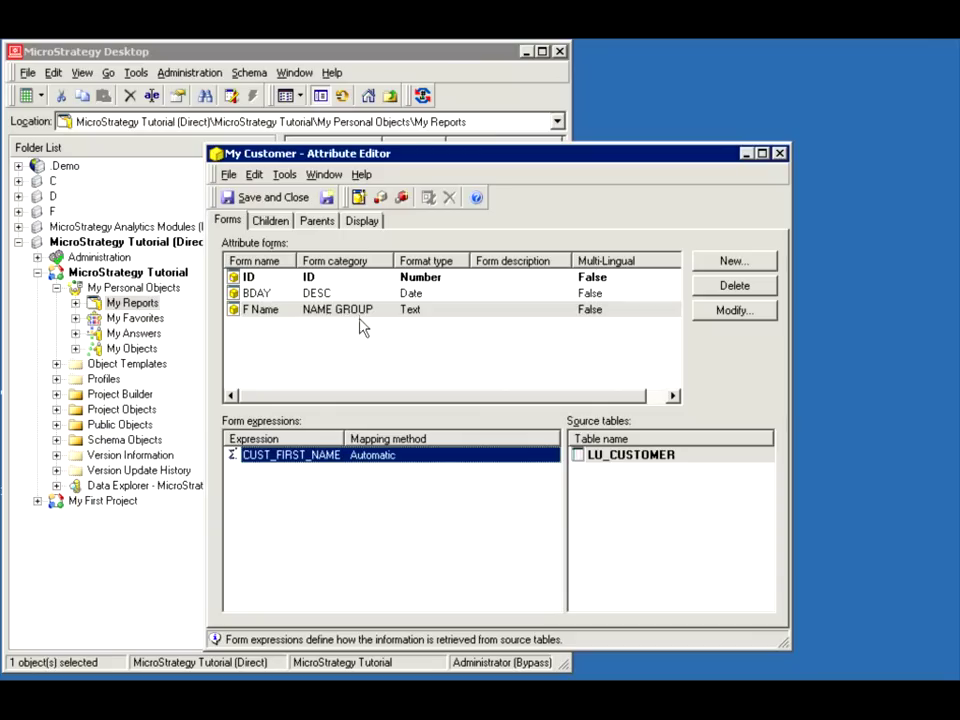
# Step: Start another form from the CUST_LAST_NAME column of LU_CUSTOMER and assign it to the NAME GROUP category
pyautogui.click(731, 263)
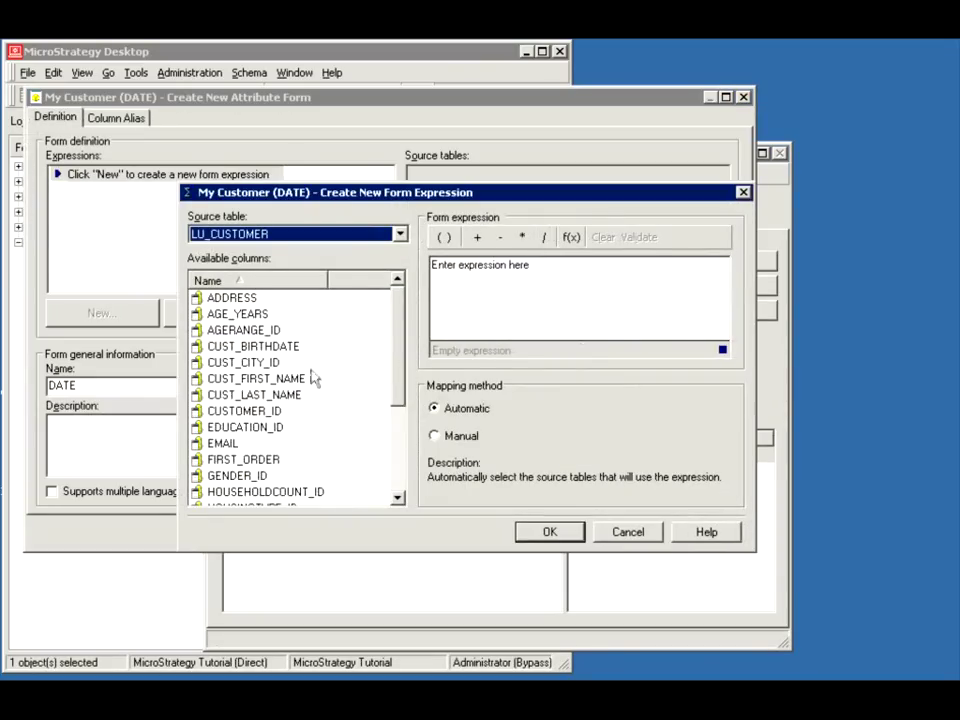
pyautogui.doubleClick(285, 397)
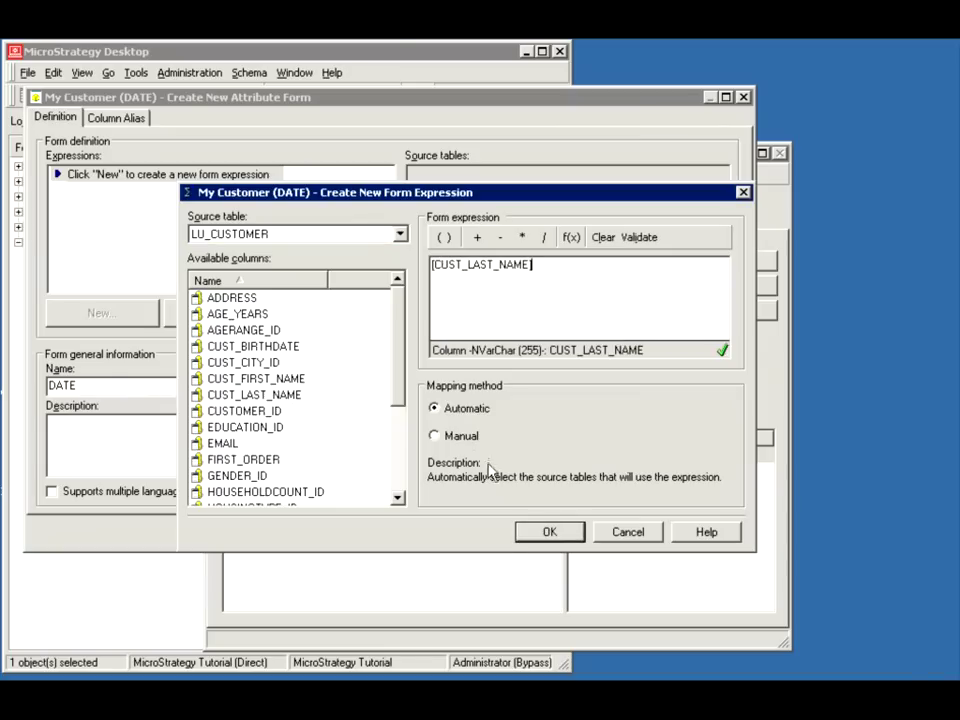
pyautogui.click(540, 533)
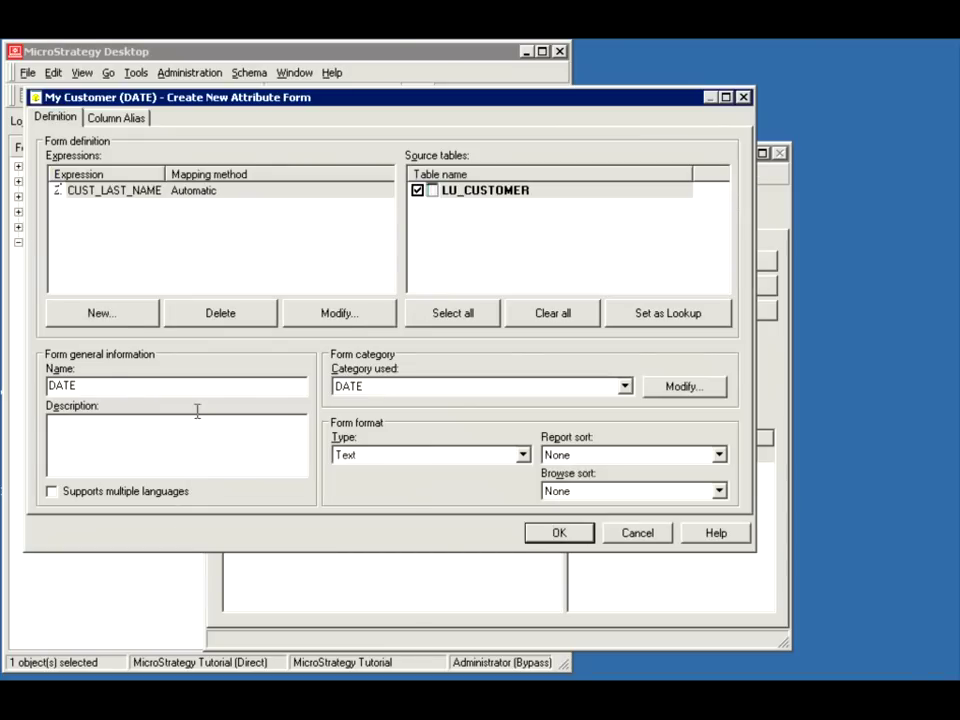
pyautogui.click(360, 390)
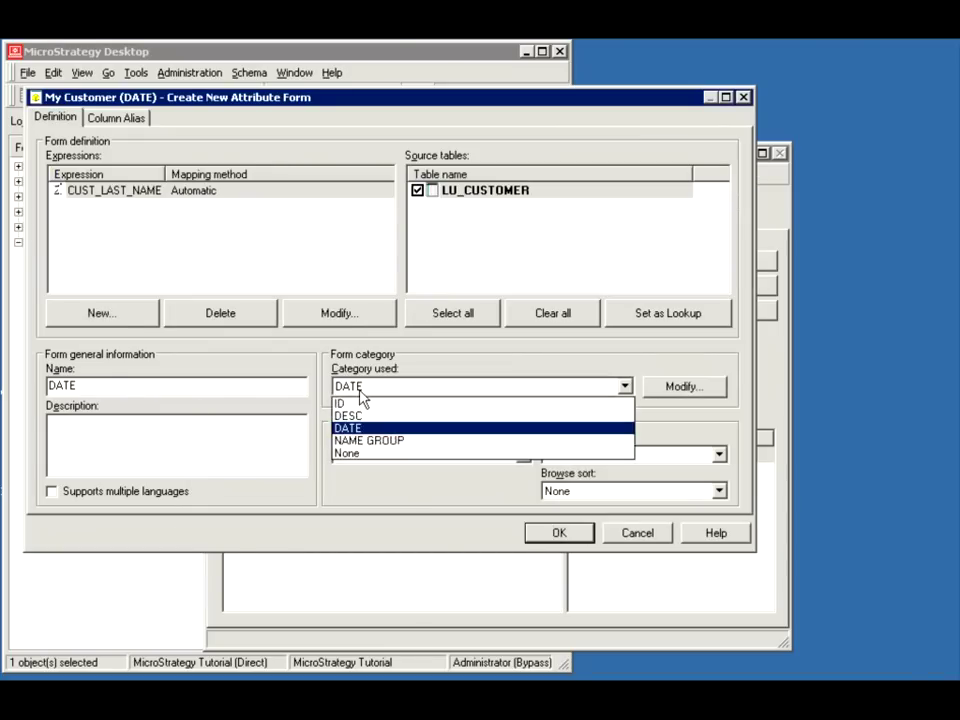
pyautogui.click(379, 440)
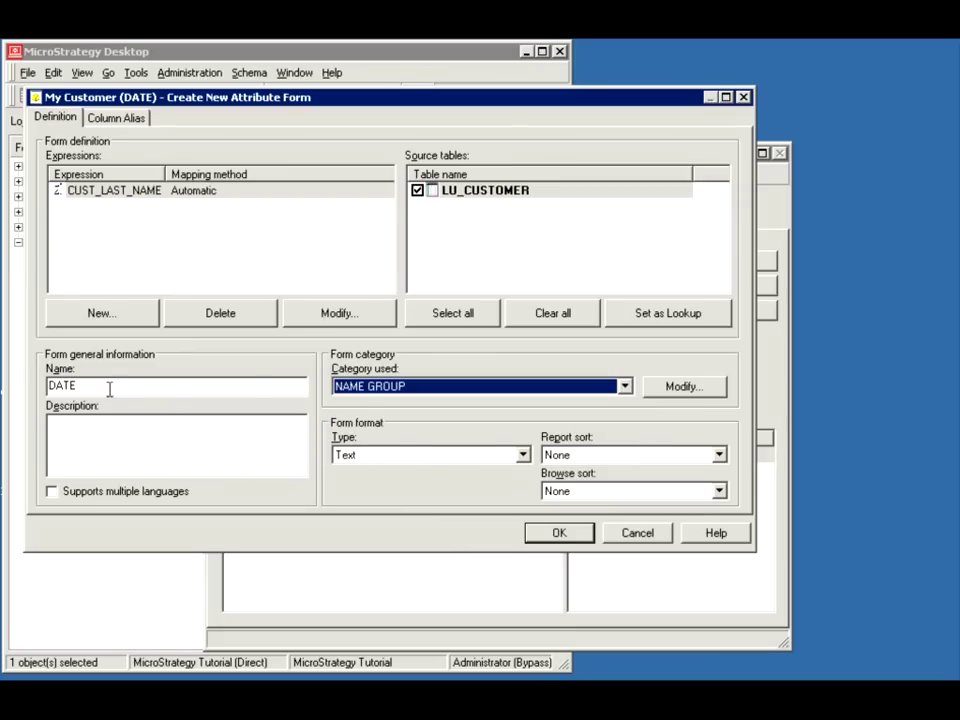
# Step: Name the last-name form L Name, set its report sort to Descending and submit the form
pyautogui.moveTo(107, 388); pyautogui.dragTo(15, 383)
pyautogui.write('L Name')
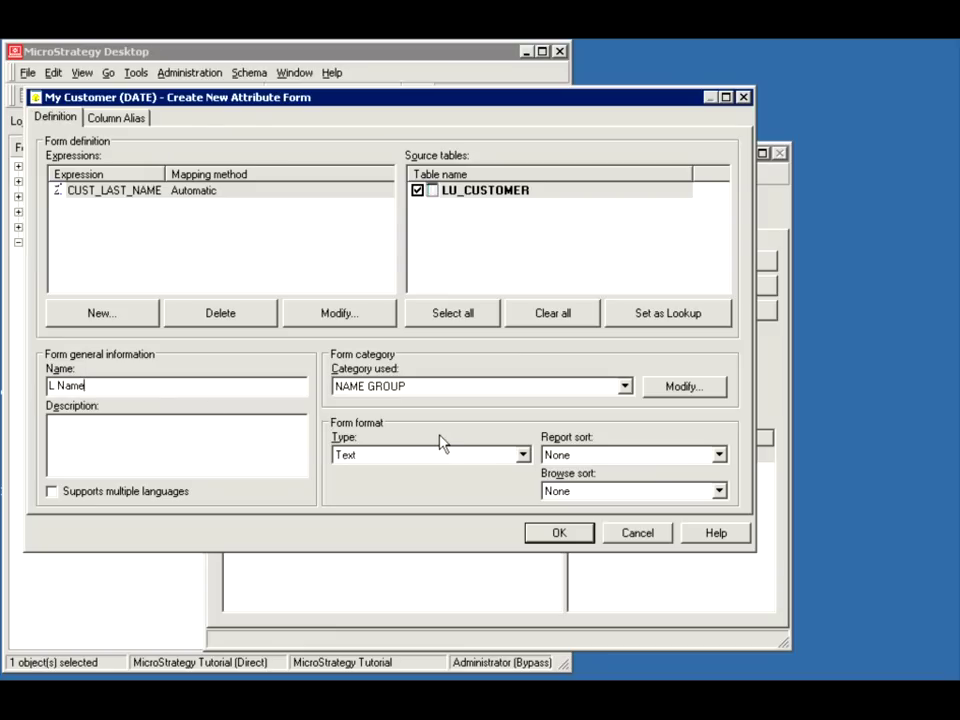
pyautogui.click(587, 455)
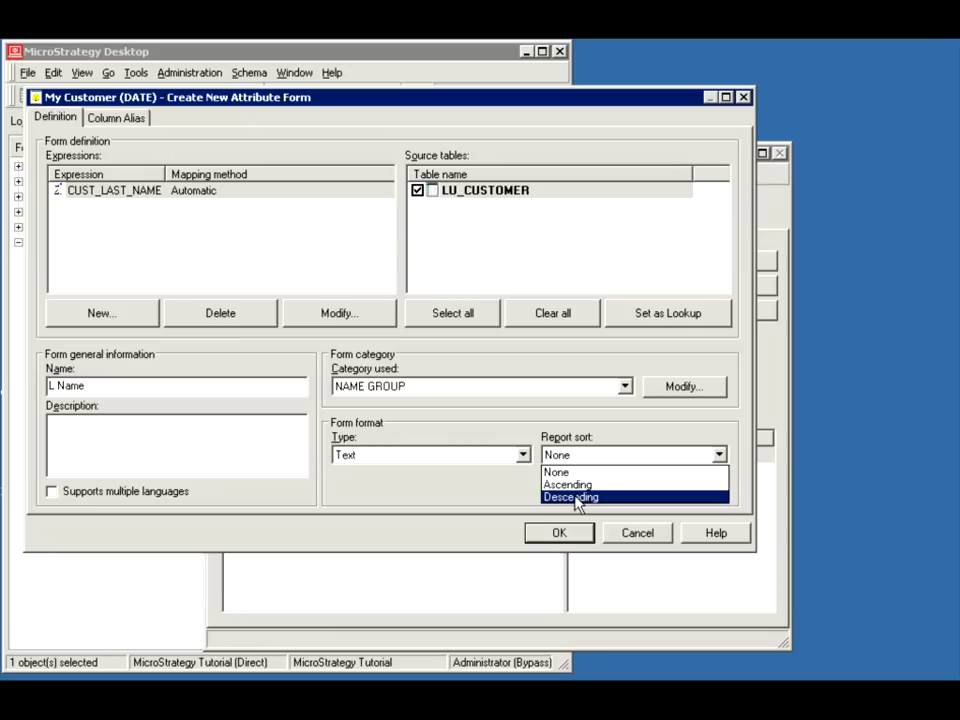
pyautogui.click(576, 497)
pyautogui.click(536, 534)
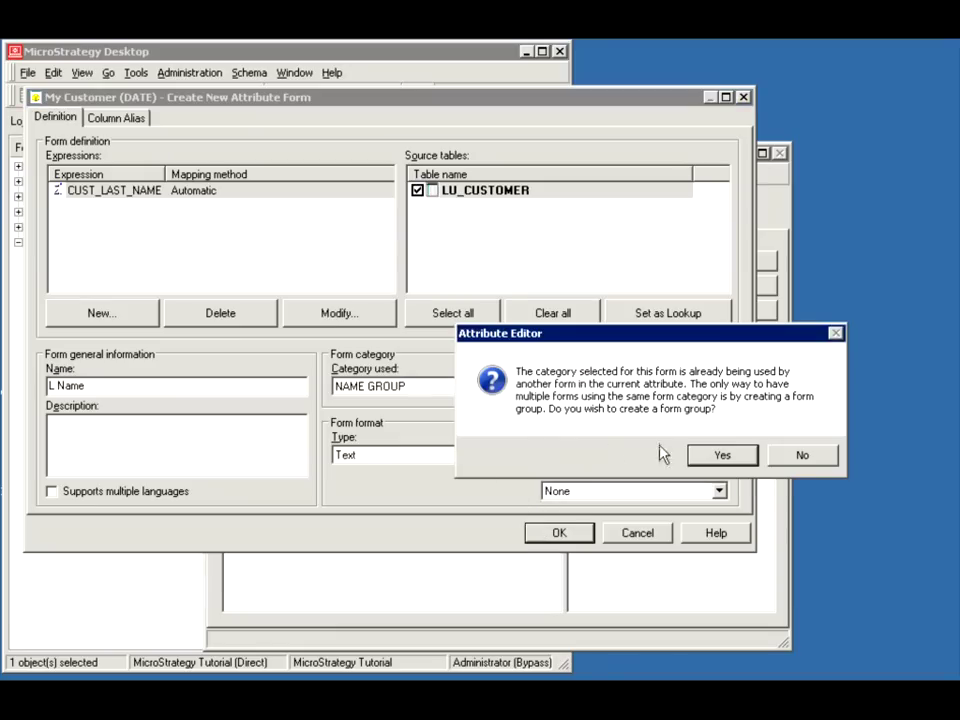
# Step: Combine F Name and L Name in a form group named NAME GROUP 1 with the NAME GROUP category
pyautogui.click(721, 455)
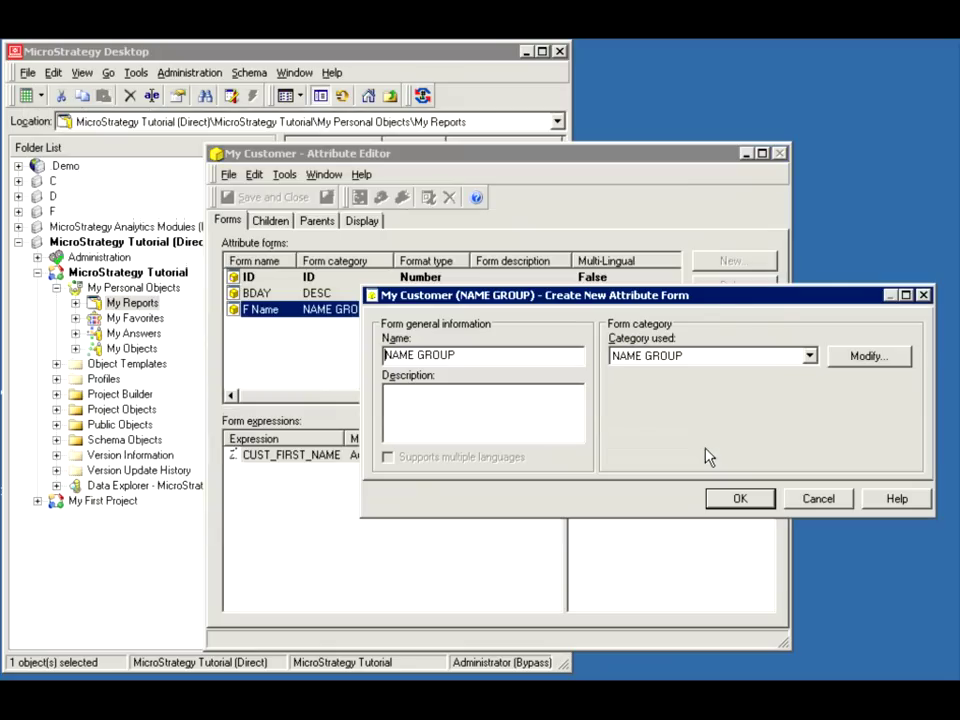
pyautogui.click(632, 365)
pyautogui.click(632, 365)
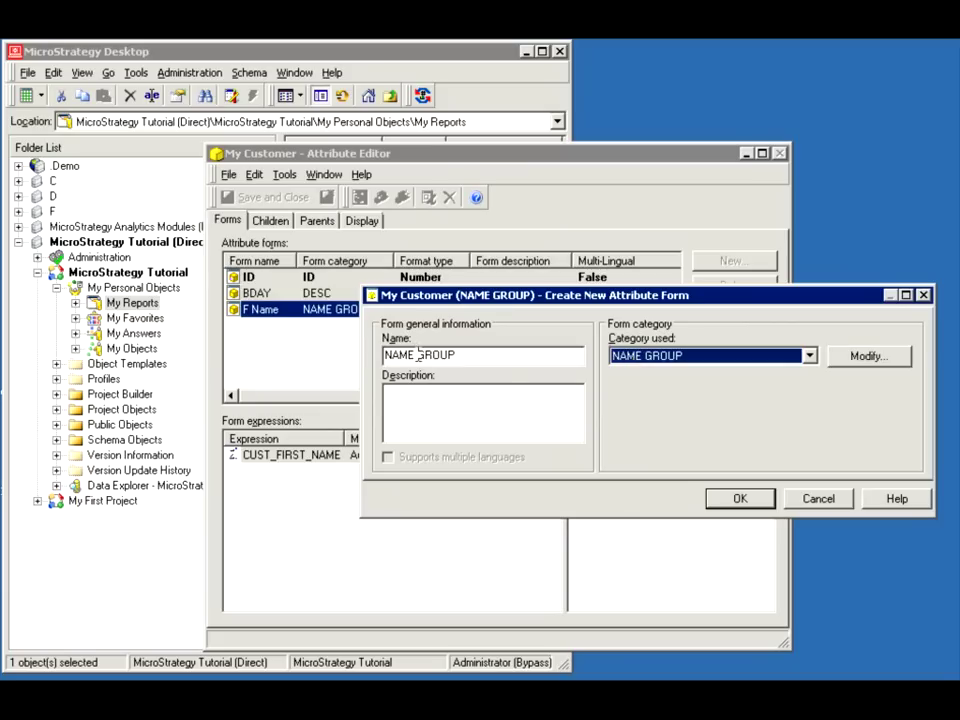
pyautogui.click(474, 359)
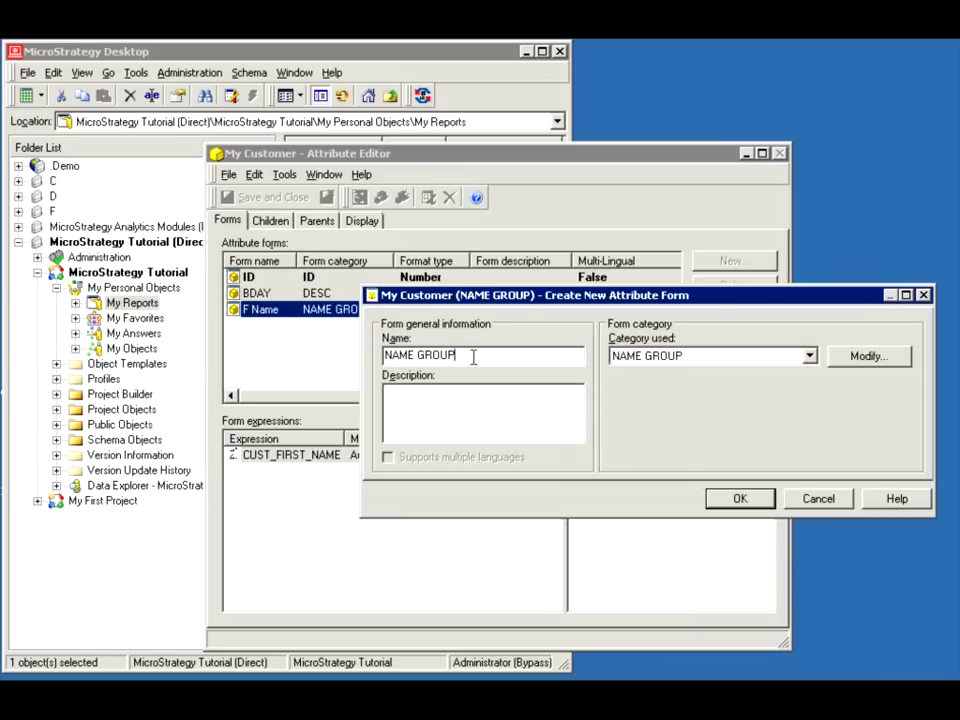
pyautogui.write('1')
pyautogui.click(724, 497)
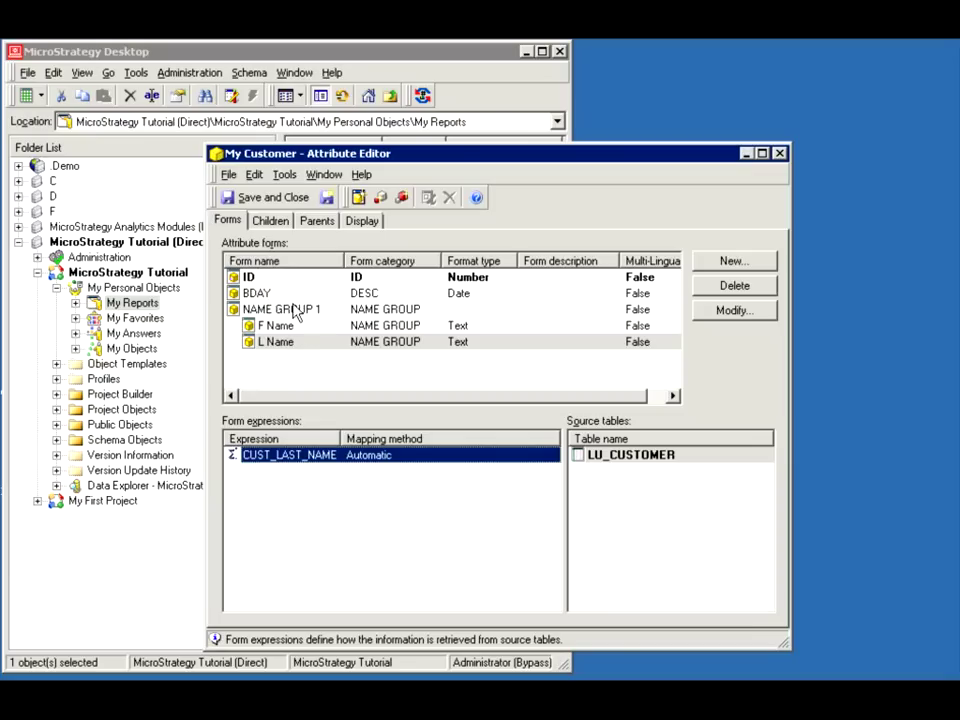
# Step: Remove ID, BDAY and L Name from My Customer's report display forms, and BDAY from its browse forms
pyautogui.click(364, 223)
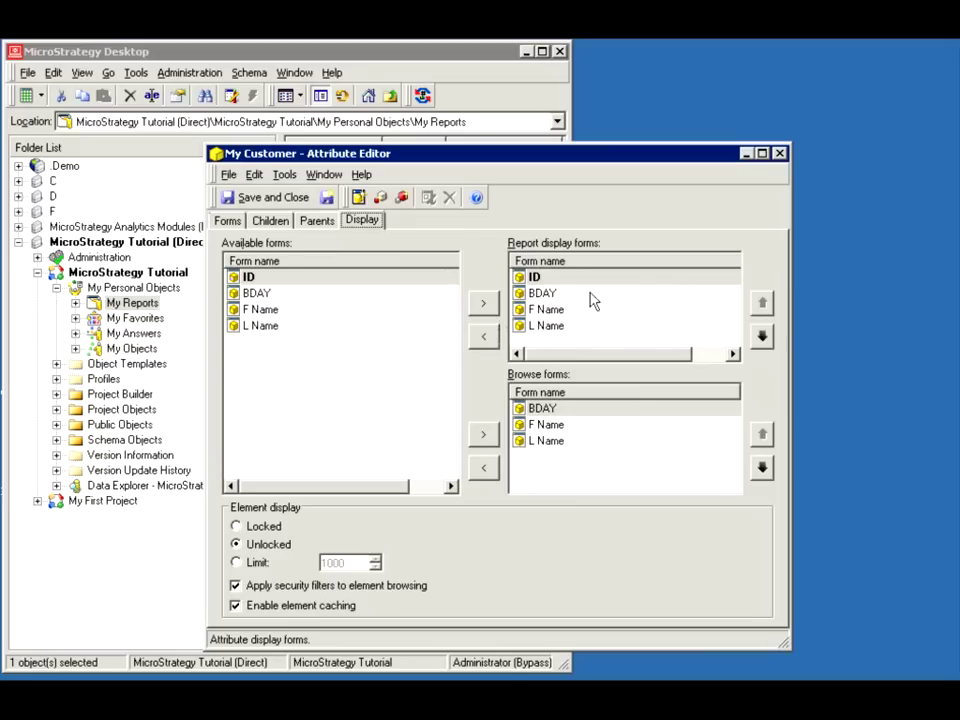
pyautogui.click(483, 339)
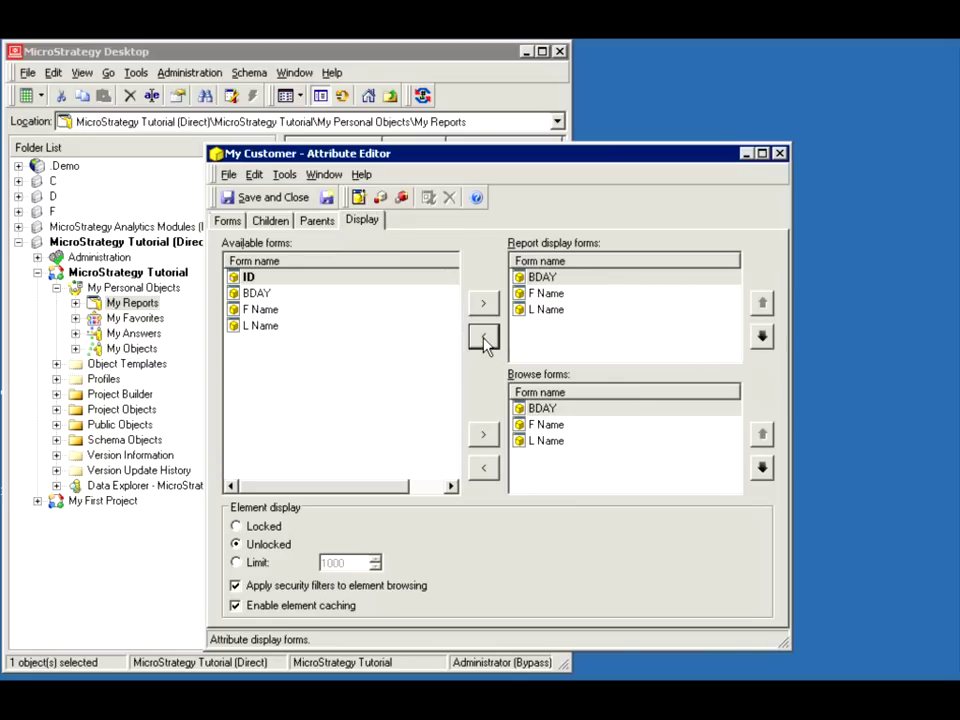
pyautogui.click(484, 339)
pyautogui.click(486, 465)
pyautogui.click(486, 466)
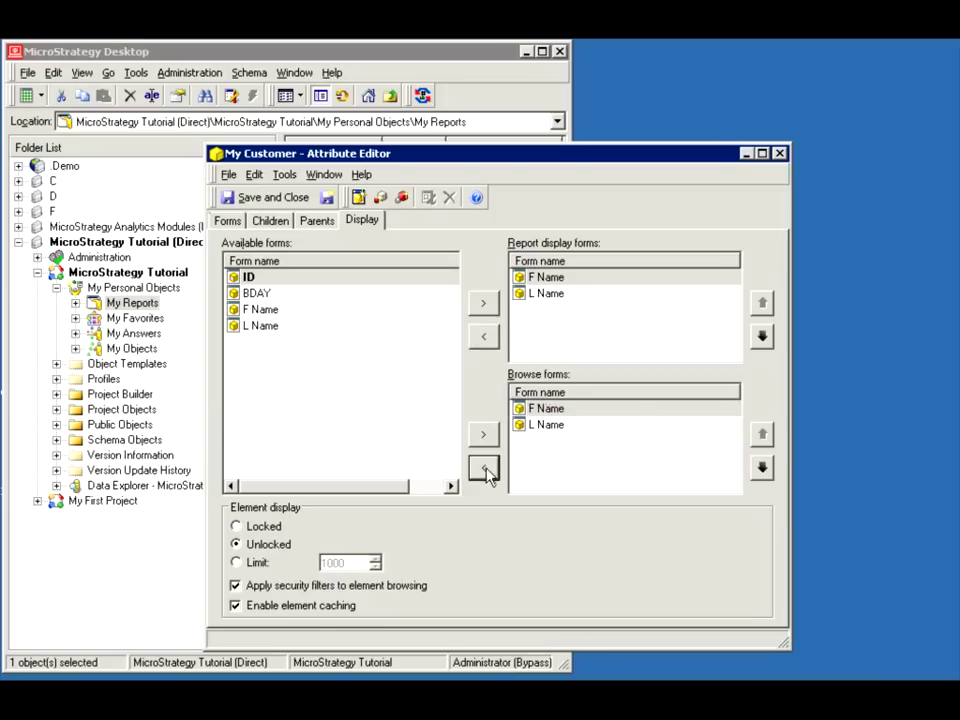
pyautogui.click(531, 300)
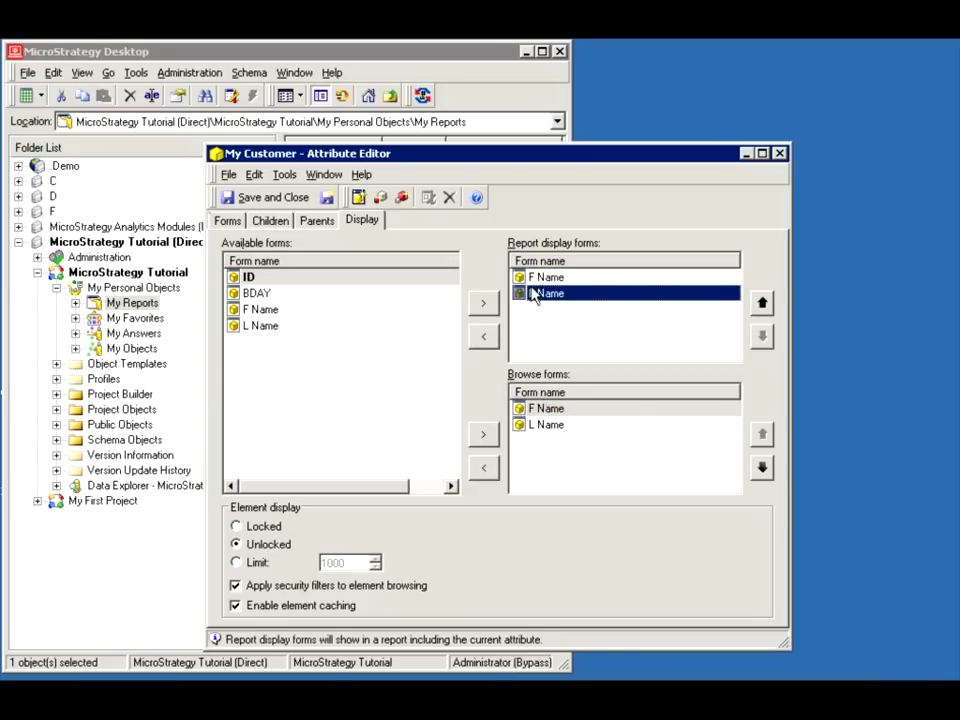
pyautogui.click(484, 337)
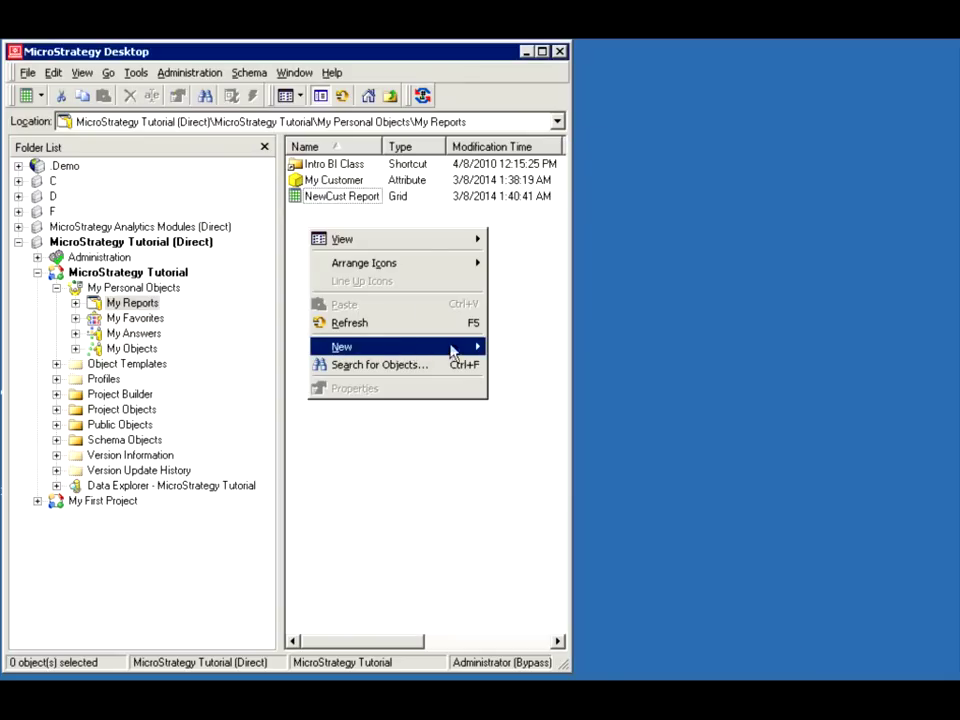
# Step: Create a new blank grid report in the My Reports folder
pyautogui.moveTo(467, 347)
pyautogui.click(522, 389)
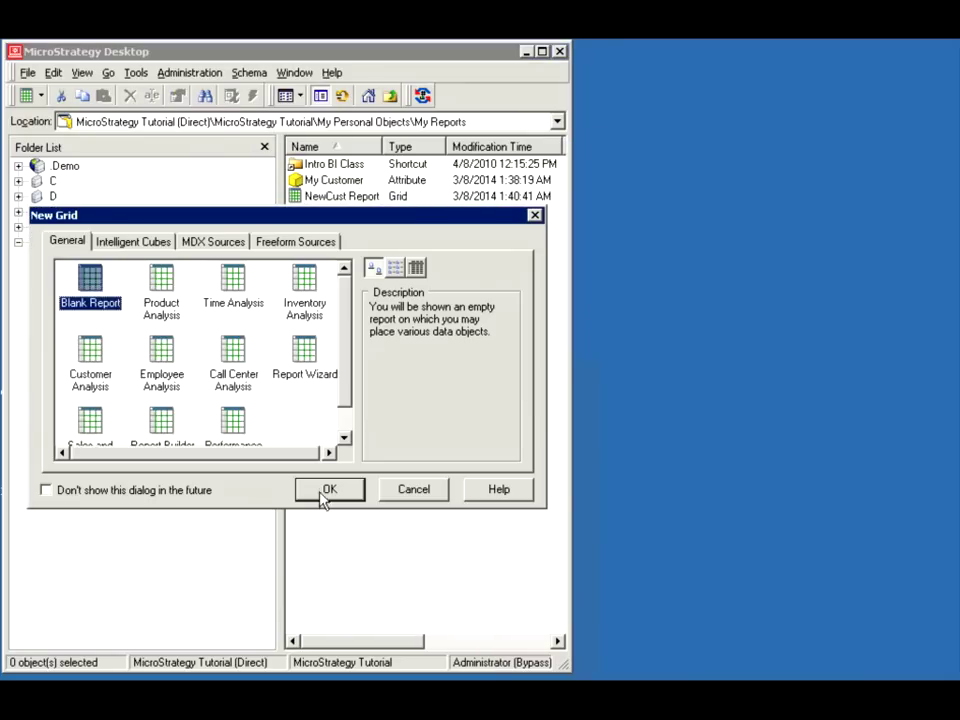
pyautogui.click(325, 493)
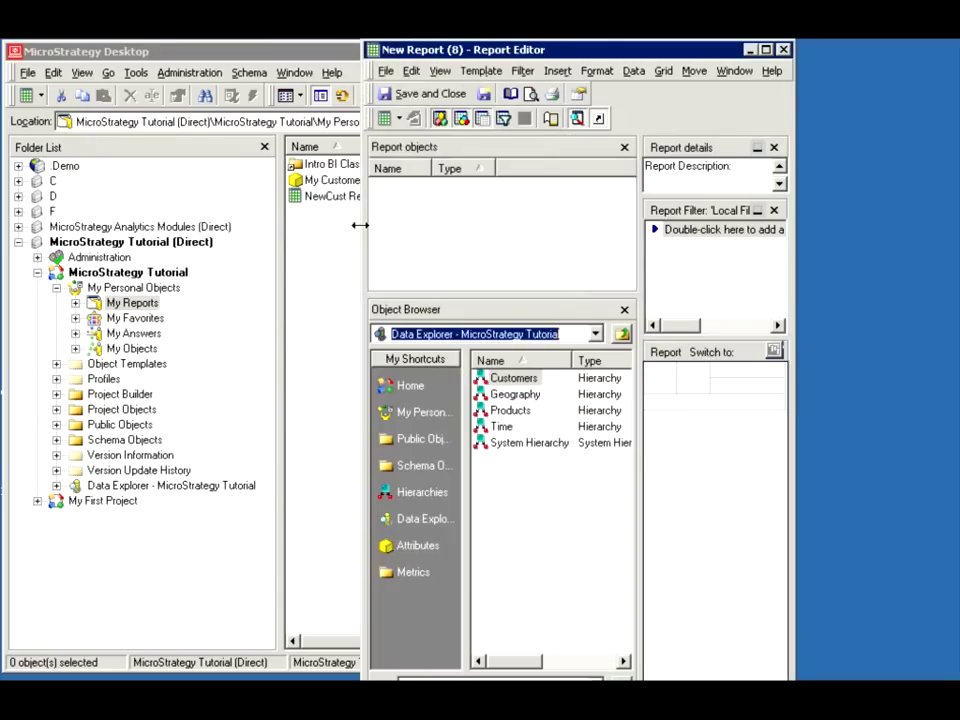
# Step: Add the My Customer attribute to the new report's grid and run the report
pyautogui.click(318, 181)
pyautogui.moveTo(334, 180); pyautogui.dragTo(703, 471)
pyautogui.moveTo(787, 535); pyautogui.dragTo(780, 530)
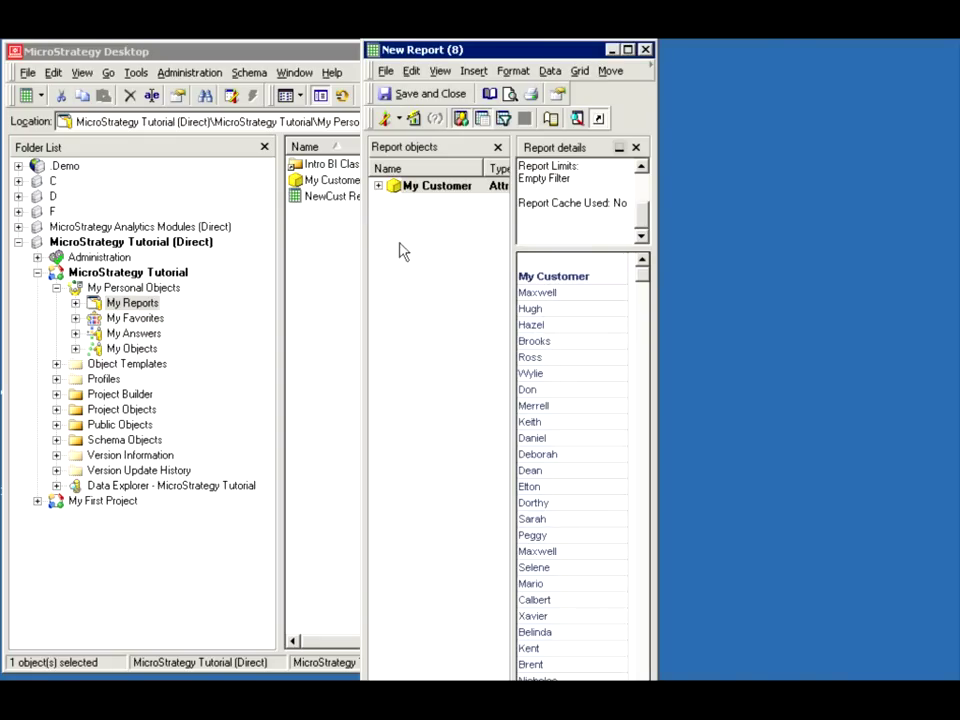
# Step: Expand My Customer in the report objects, examine its ID and F Name forms, and close the report
pyautogui.click(379, 187)
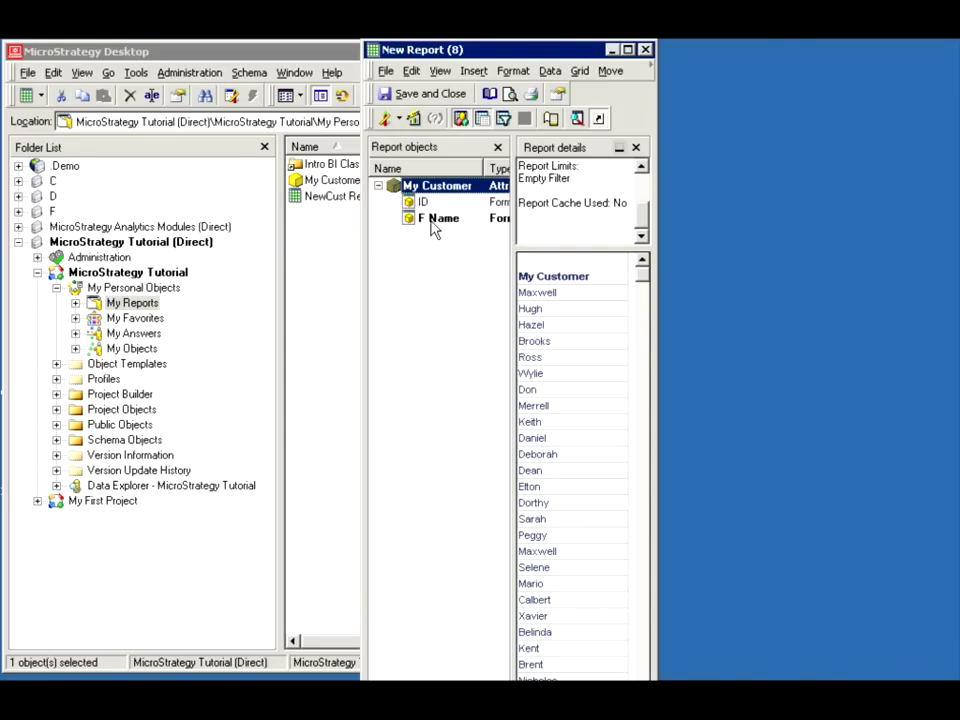
pyautogui.click(431, 220)
pyautogui.click(421, 204)
pyautogui.click(424, 217)
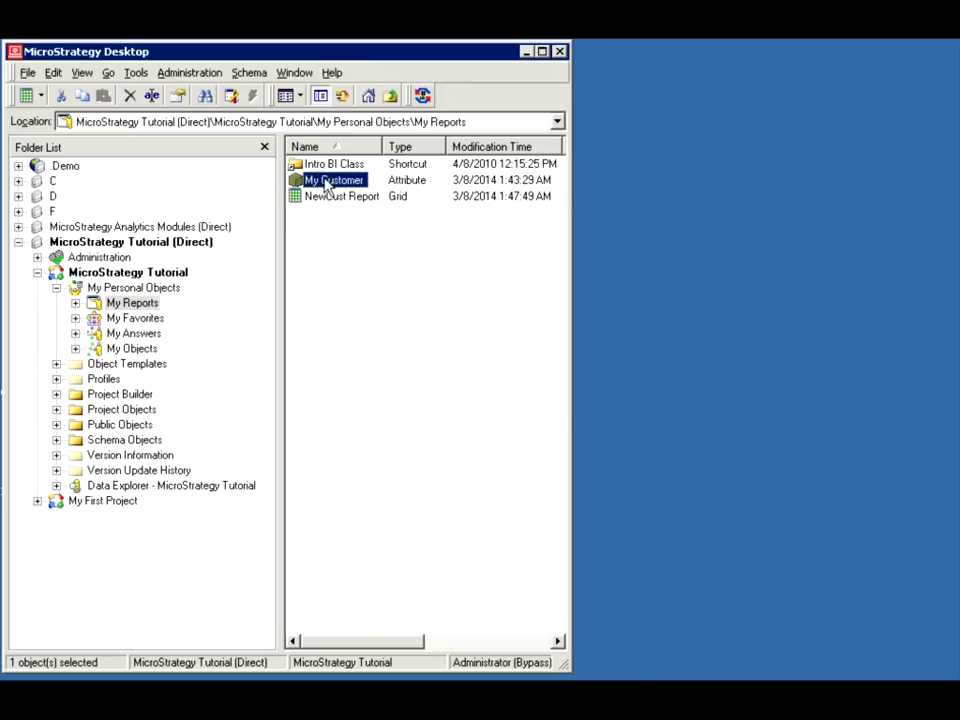
# Step: Open the My Customer attribute for editing and start a new attribute form from the LU_CUSTOMER table
pyautogui.doubleClick(326, 182)
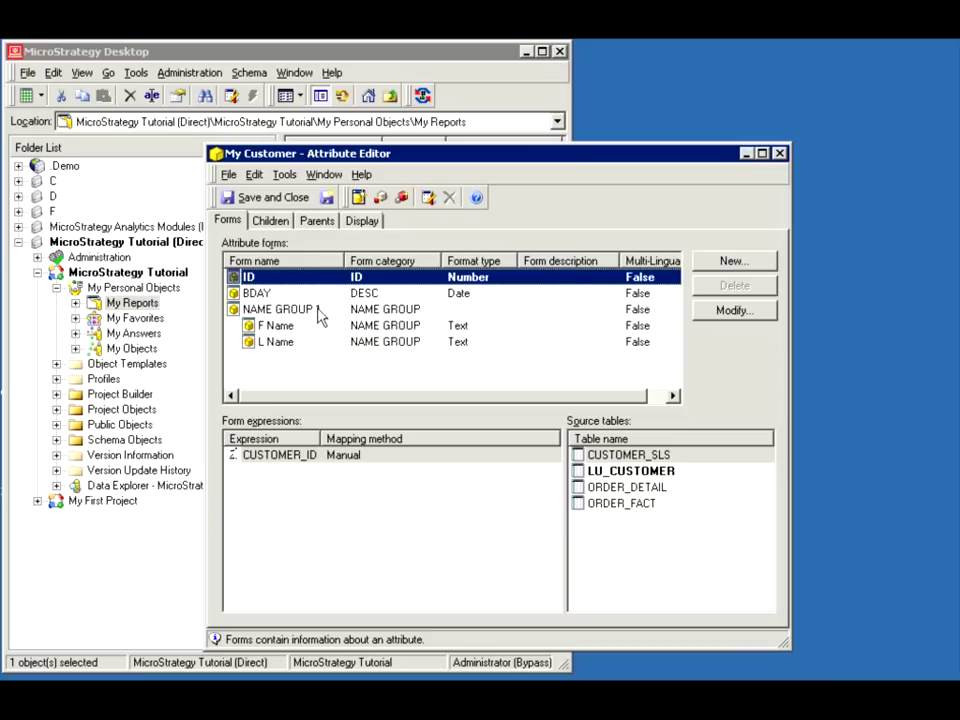
pyautogui.click(274, 313)
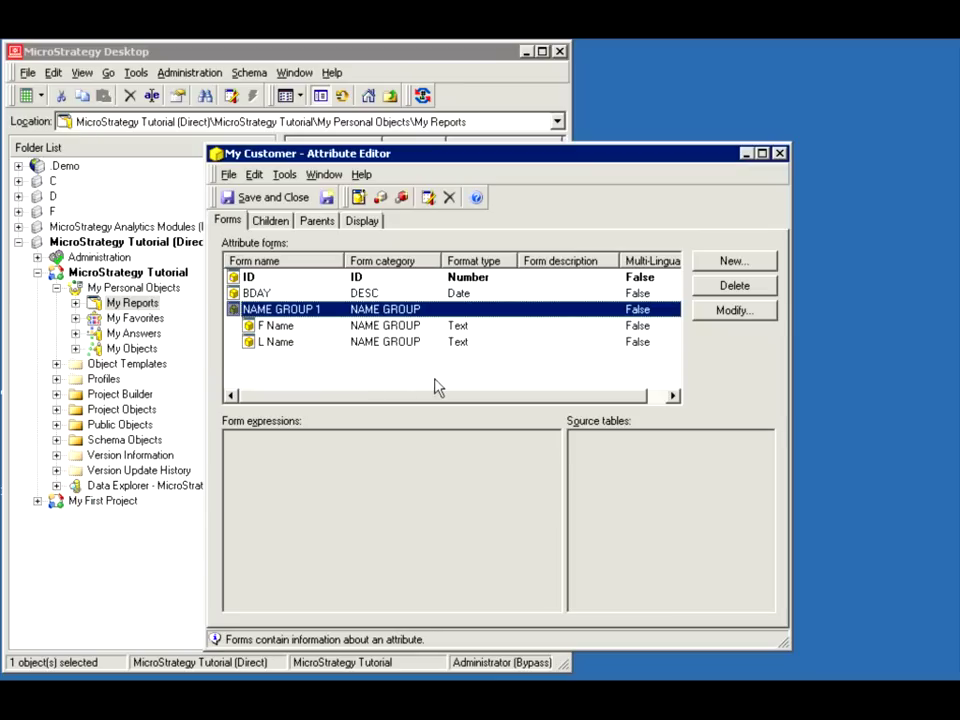
pyautogui.click(365, 296)
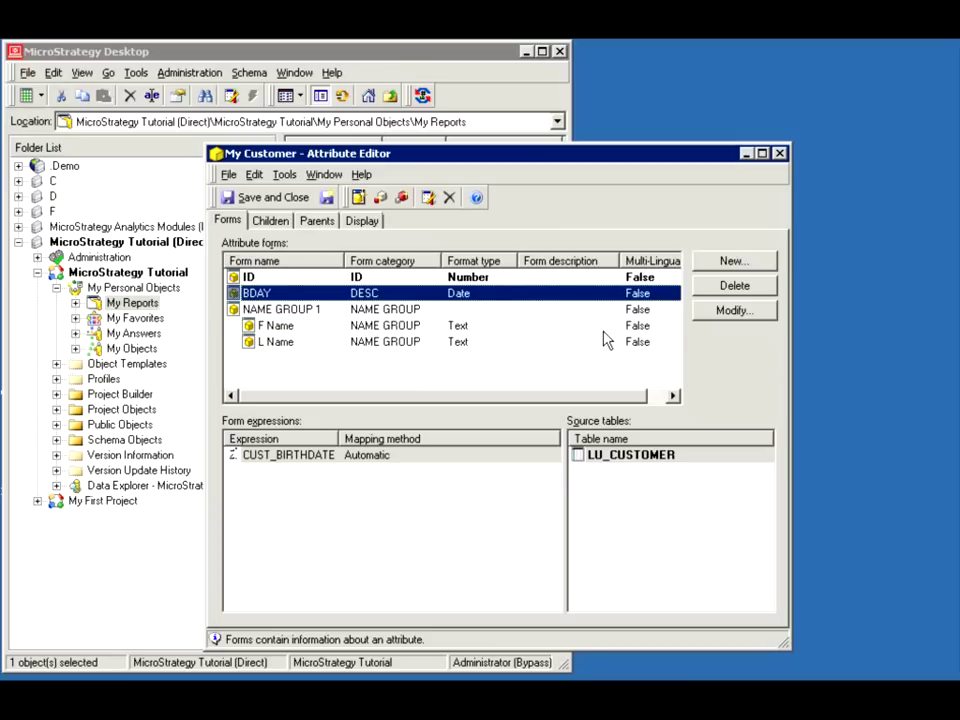
pyautogui.click(727, 260)
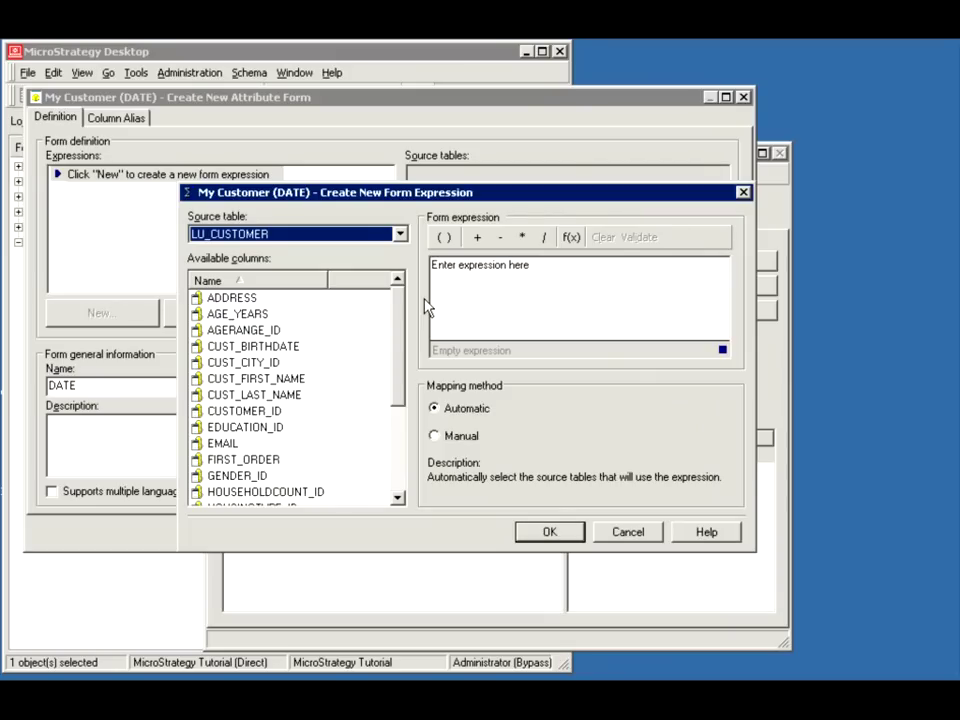
pyautogui.click(571, 239)
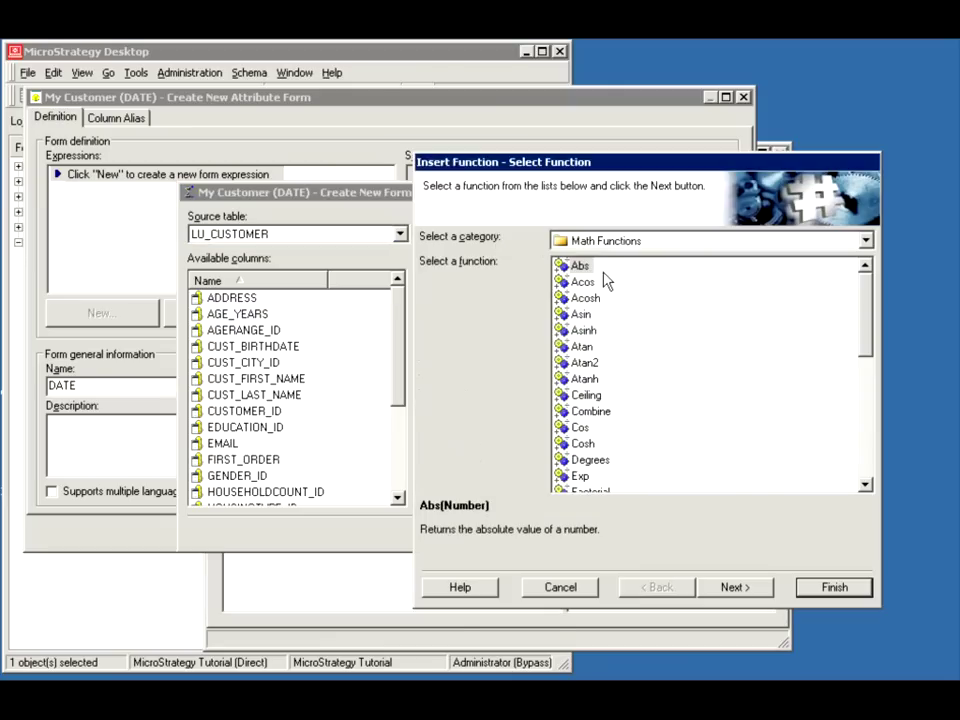
pyautogui.click(865, 241)
pyautogui.click(612, 382)
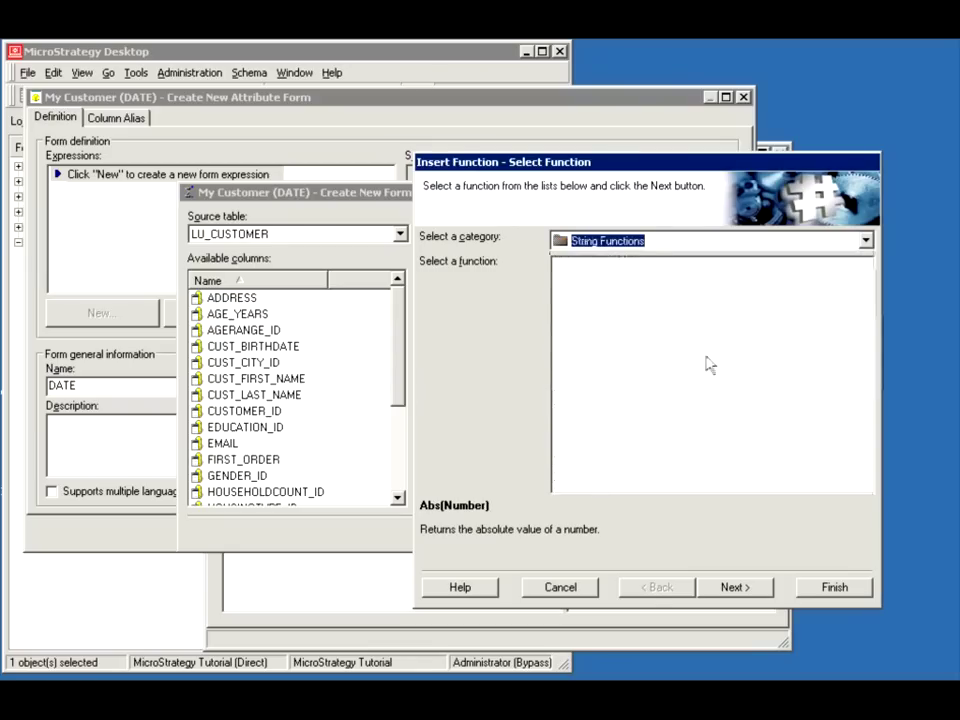
pyautogui.click(563, 266)
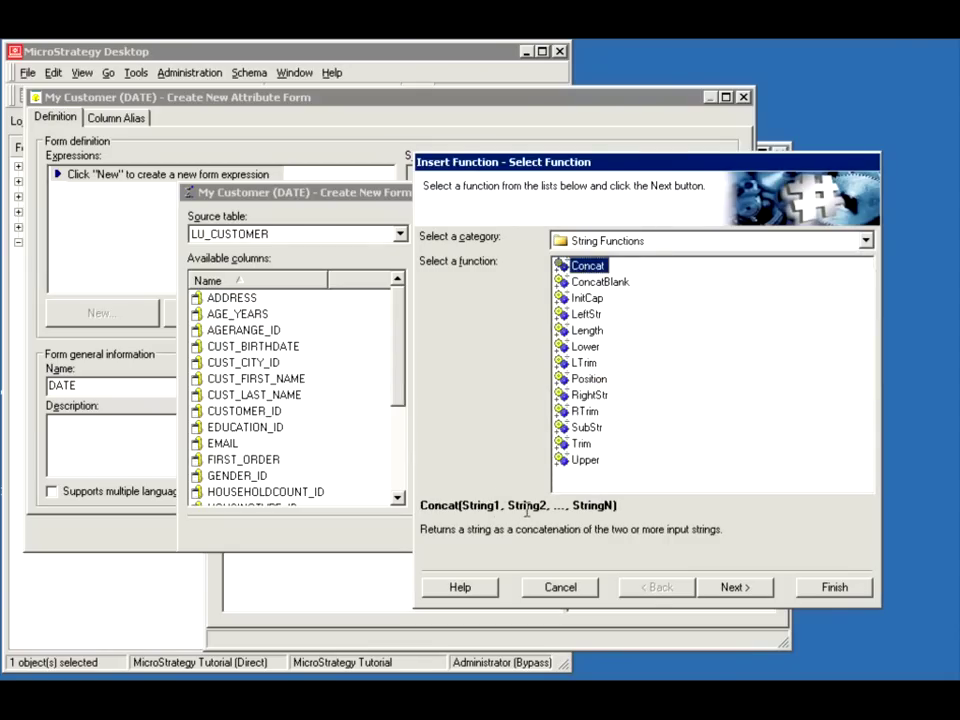
pyautogui.moveTo(627, 509); pyautogui.dragTo(420, 506)
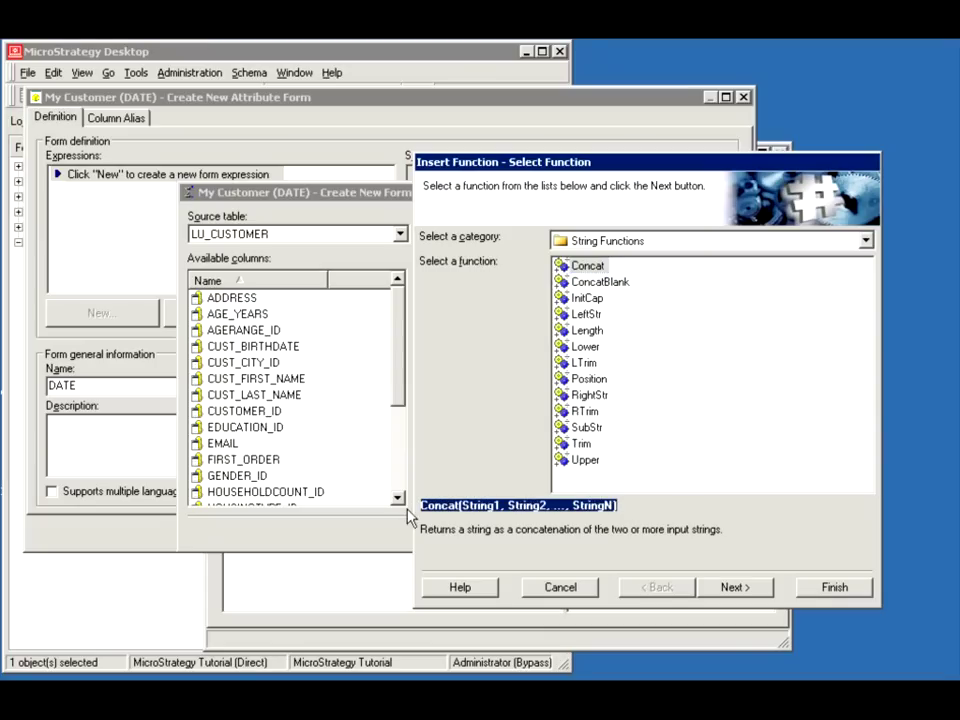
pyautogui.click(590, 267)
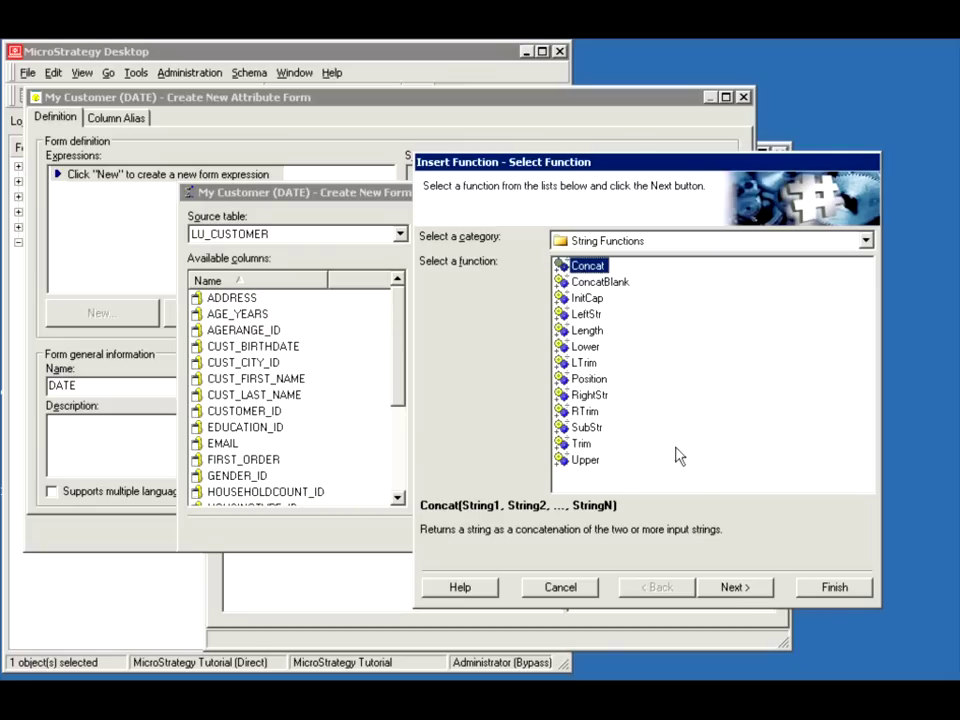
pyautogui.click(733, 588)
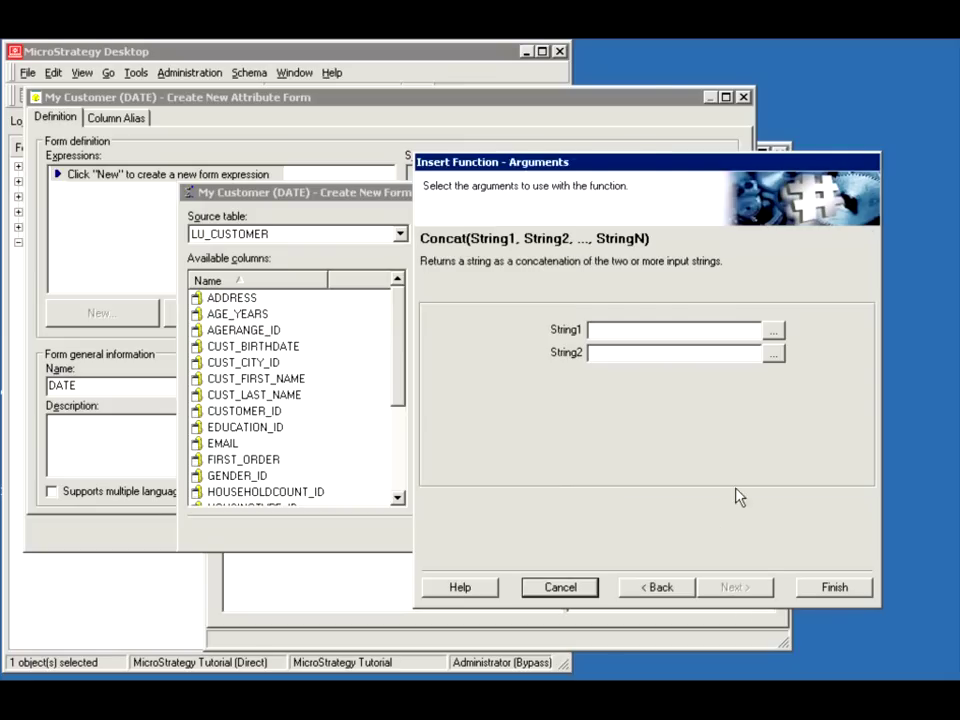
pyautogui.click(615, 330)
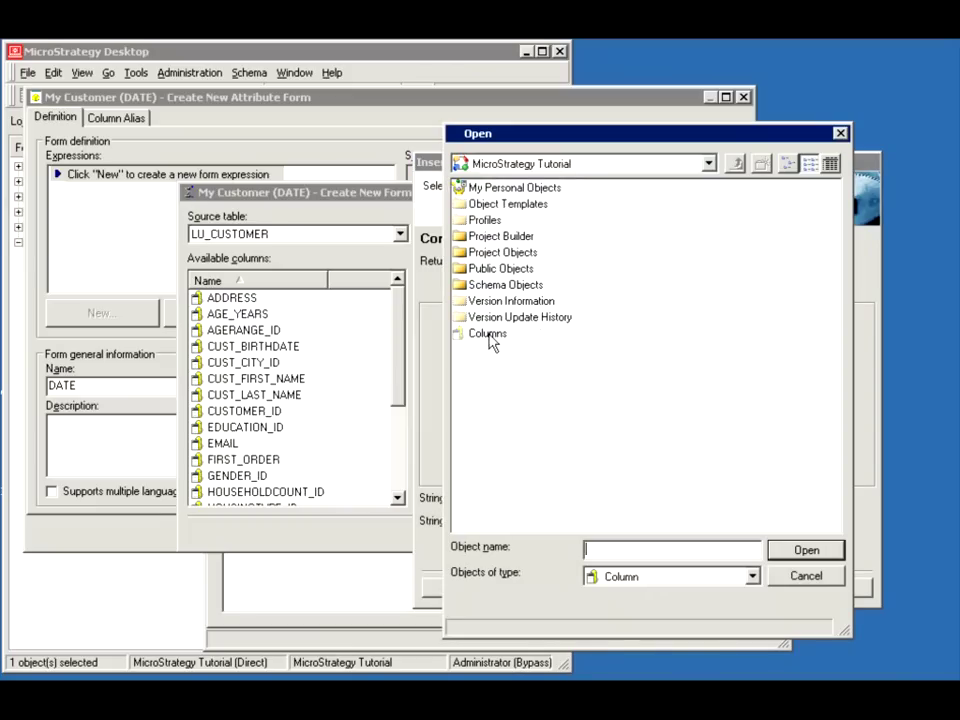
pyautogui.click(833, 579)
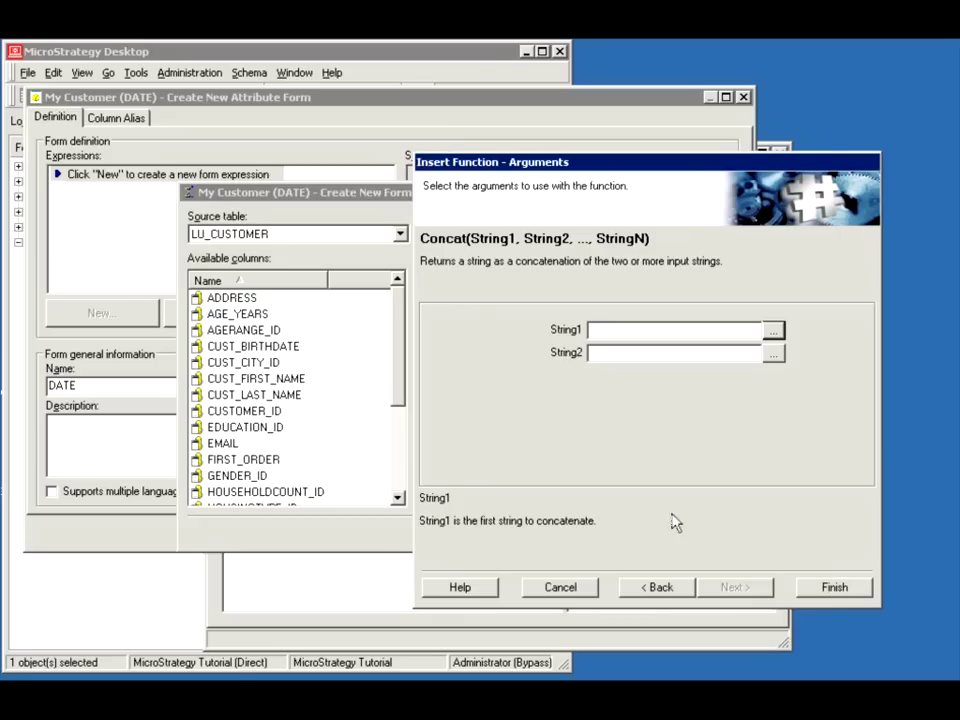
pyautogui.click(585, 589)
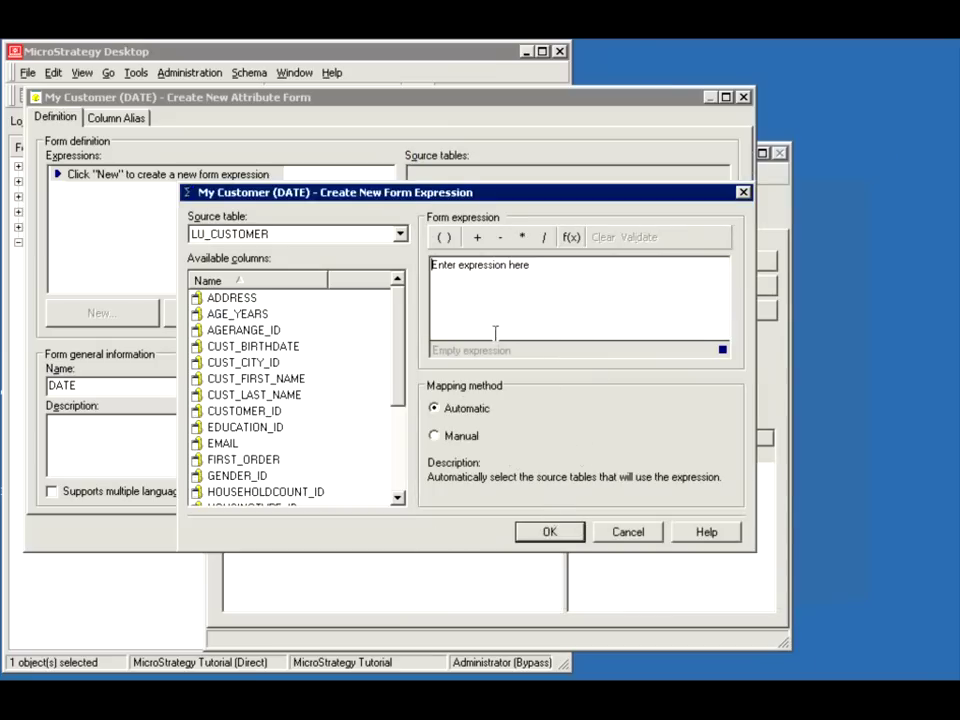
# Step: Enter the form expression Concat([CUST_FIRST_NAME], ".",[CUST_LAST_NAME]) using the LU_CUSTOMER columns
pyautogui.write('Concat(')
pyautogui.moveTo(281, 384); pyautogui.dragTo(597, 335)
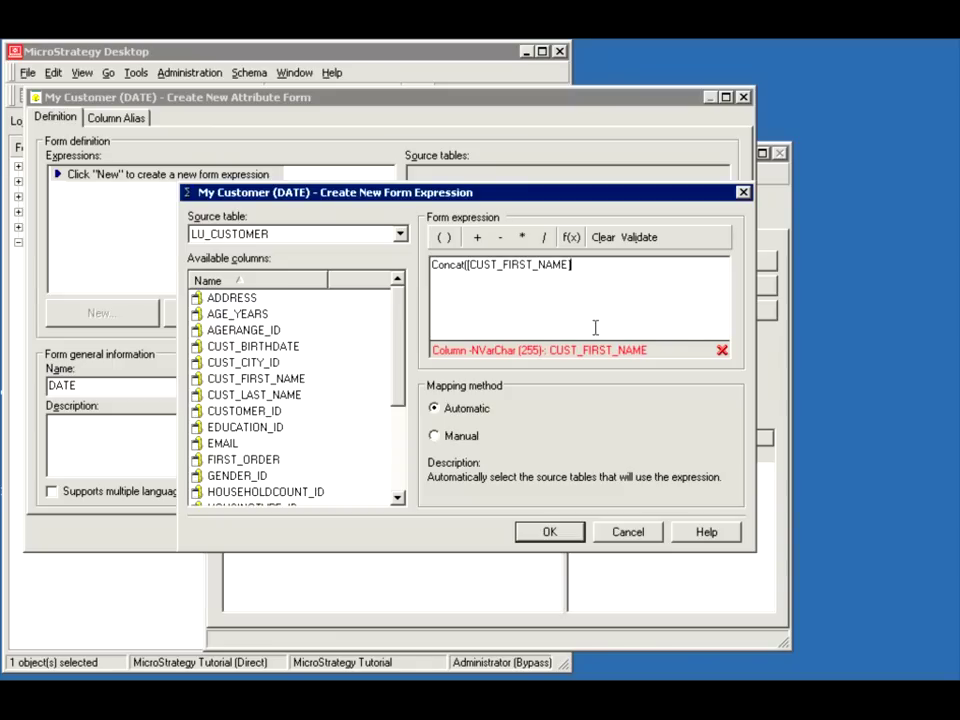
pyautogui.write(',')
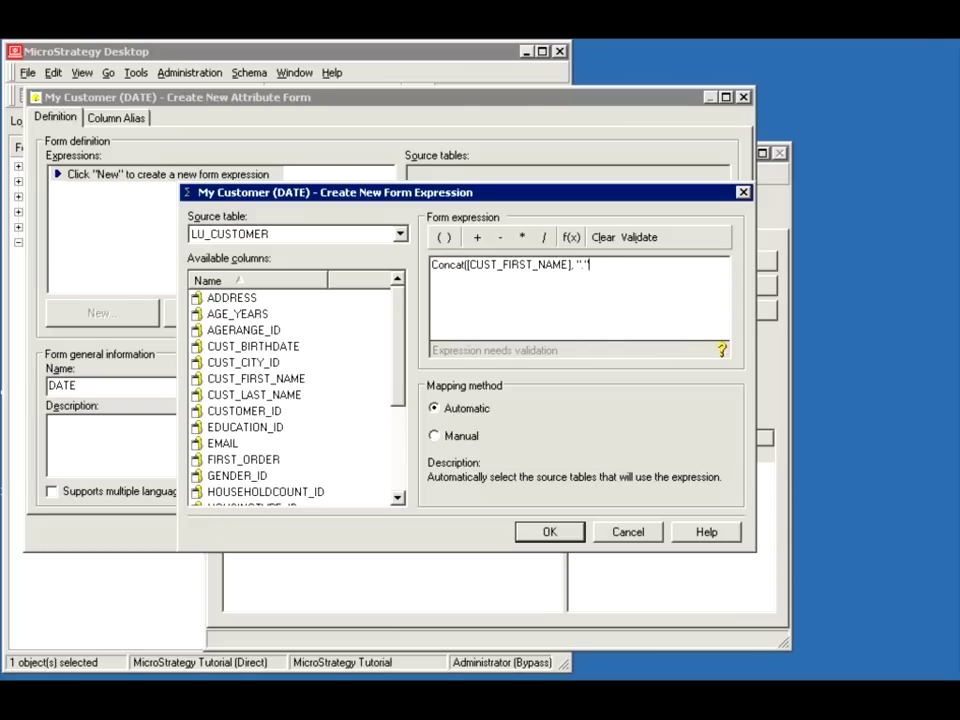
pyautogui.doubleClick(285, 395)
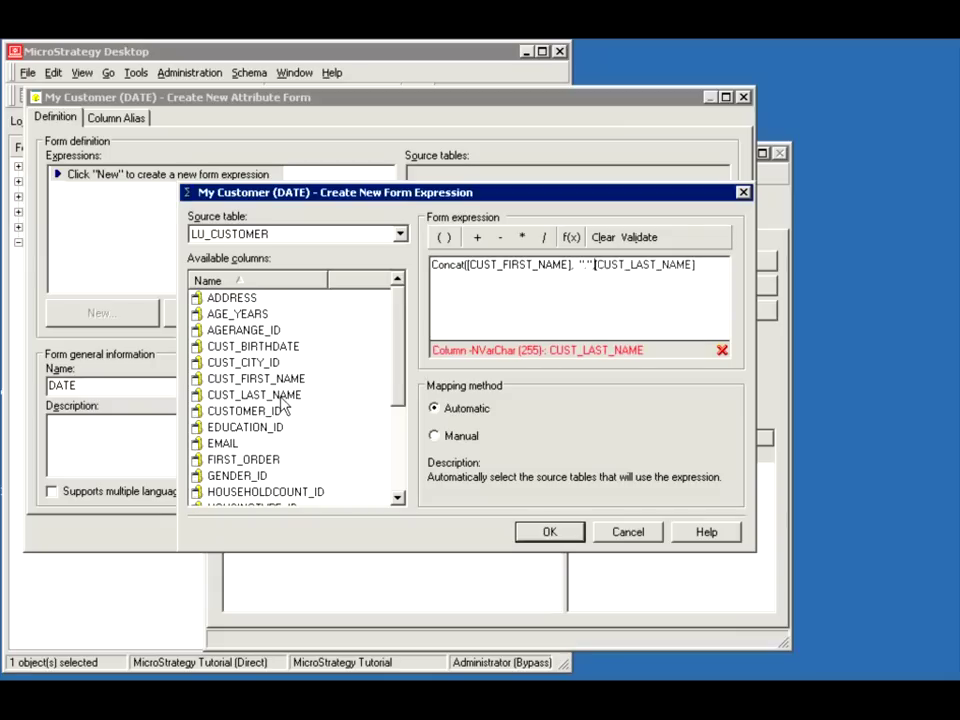
pyautogui.click(708, 265)
pyautogui.write(')')
# Step: Look up the syntax and description of the LeftStr string function
pyautogui.click(467, 265)
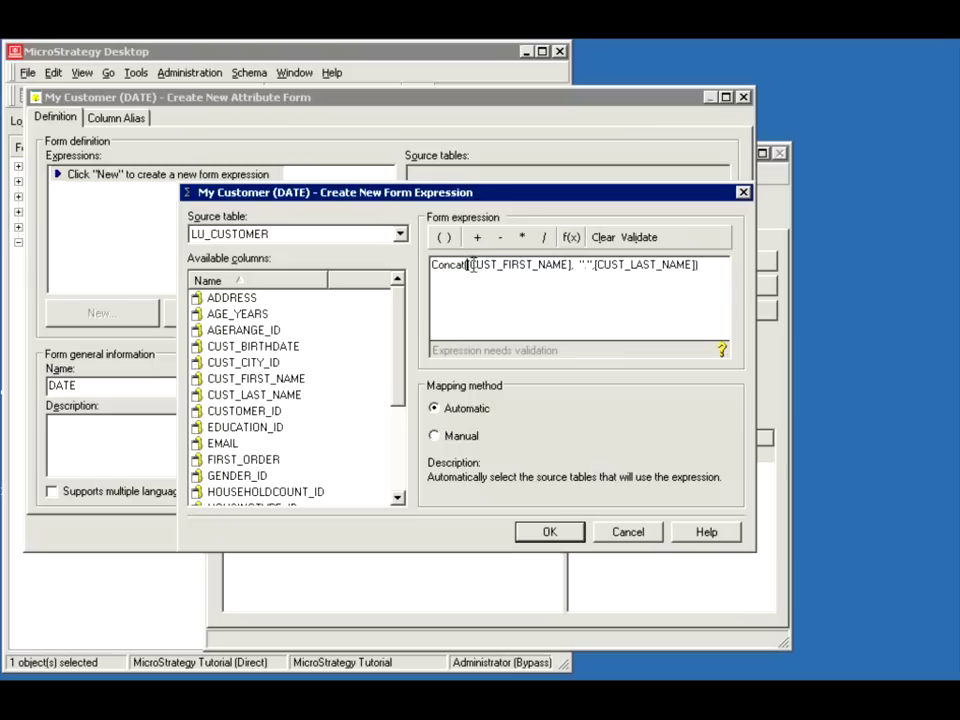
pyautogui.click(573, 236)
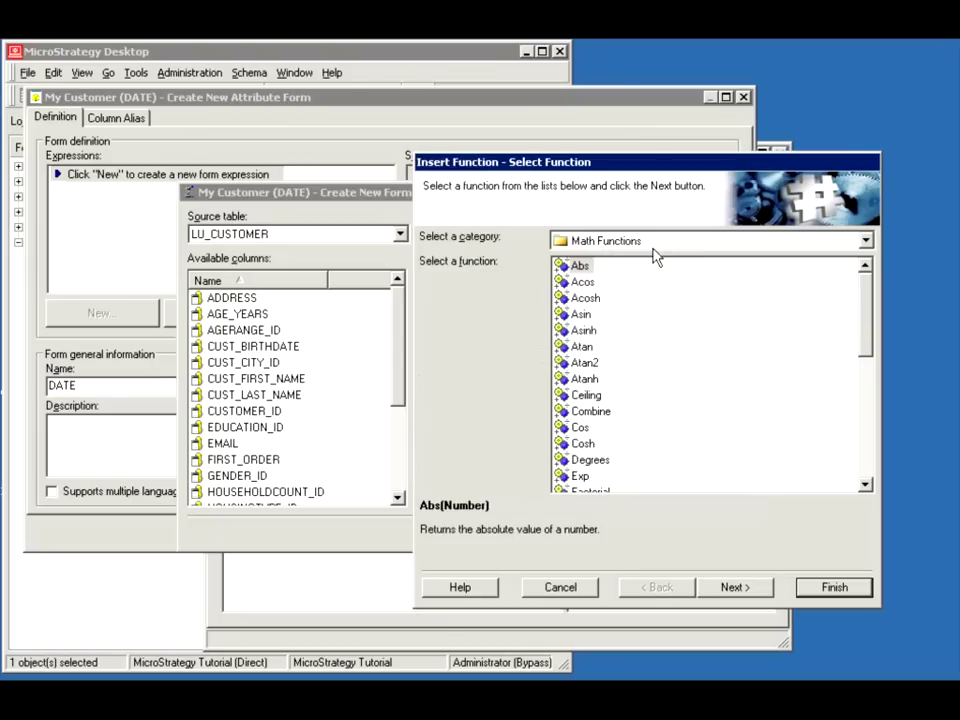
pyautogui.click(700, 240)
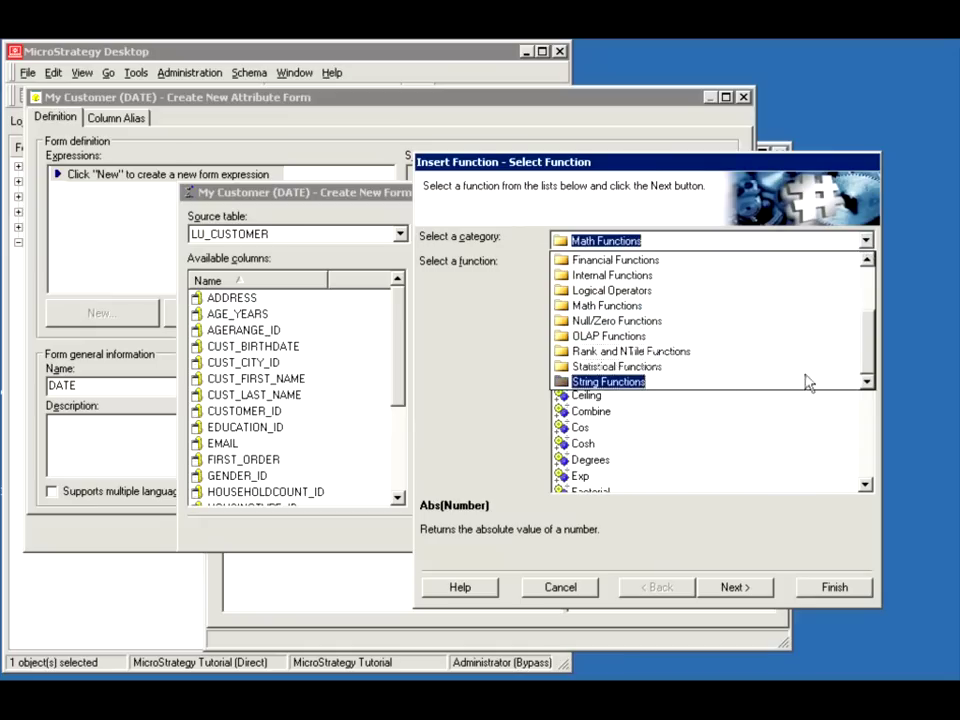
pyautogui.click(672, 389)
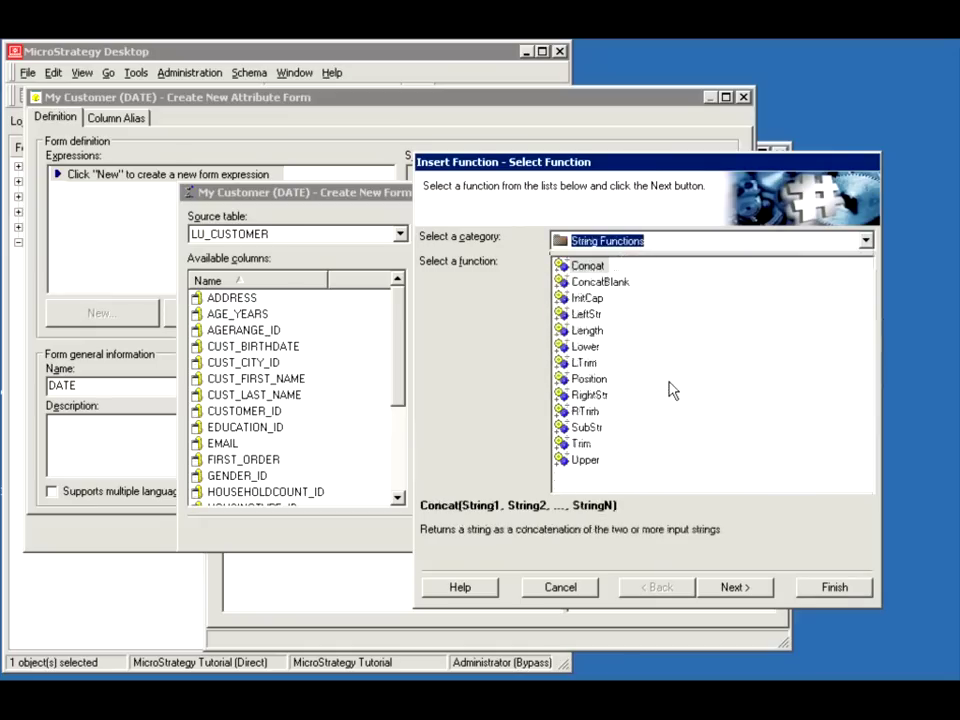
pyautogui.click(588, 316)
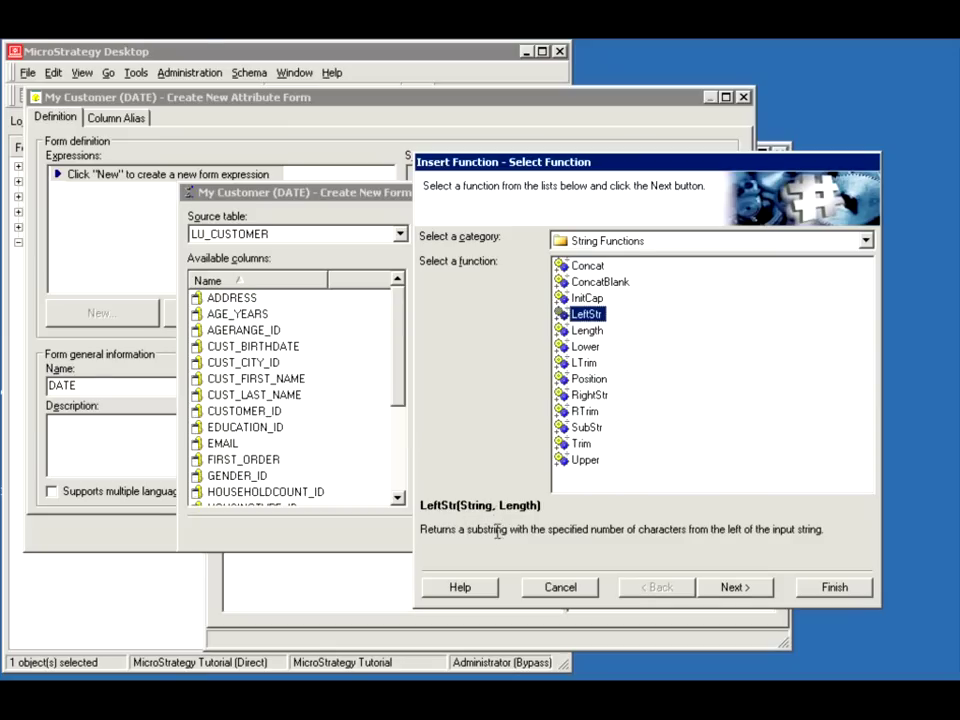
pyautogui.click(560, 588)
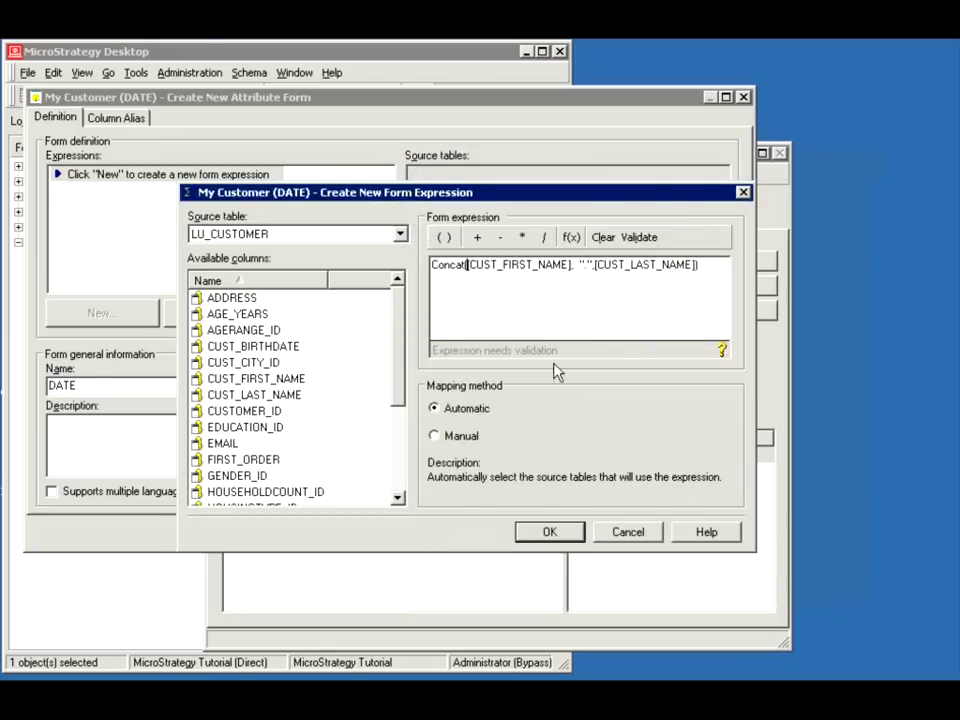
# Step: Wrap CUST_FIRST_NAME in LeftStr with a length of 1, then validate and accept the form expression
pyautogui.write('LeftS')
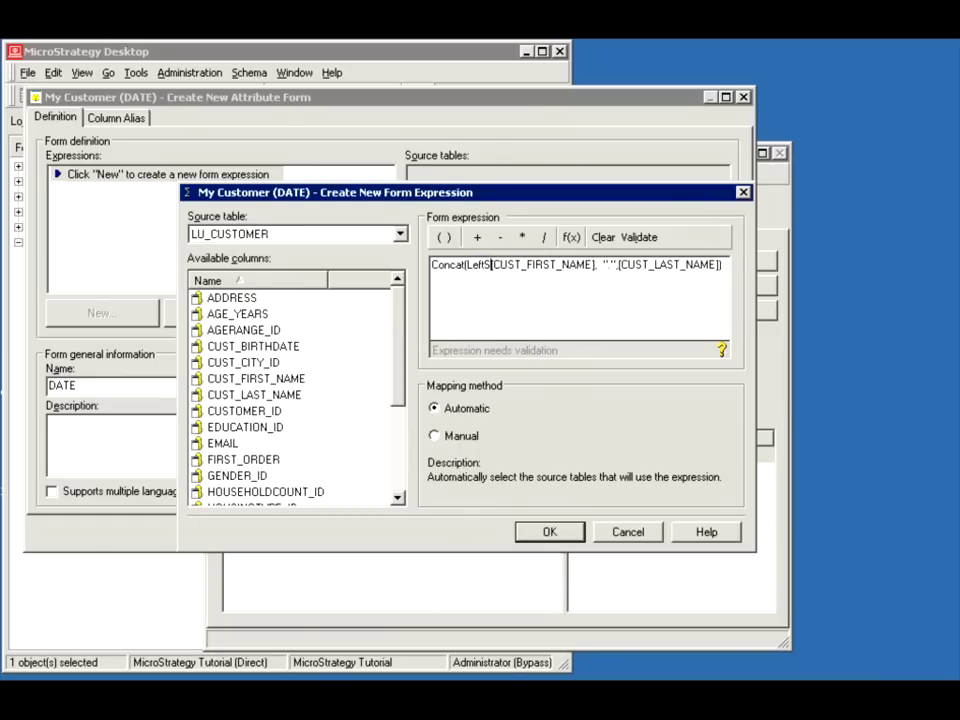
pyautogui.write('tr')
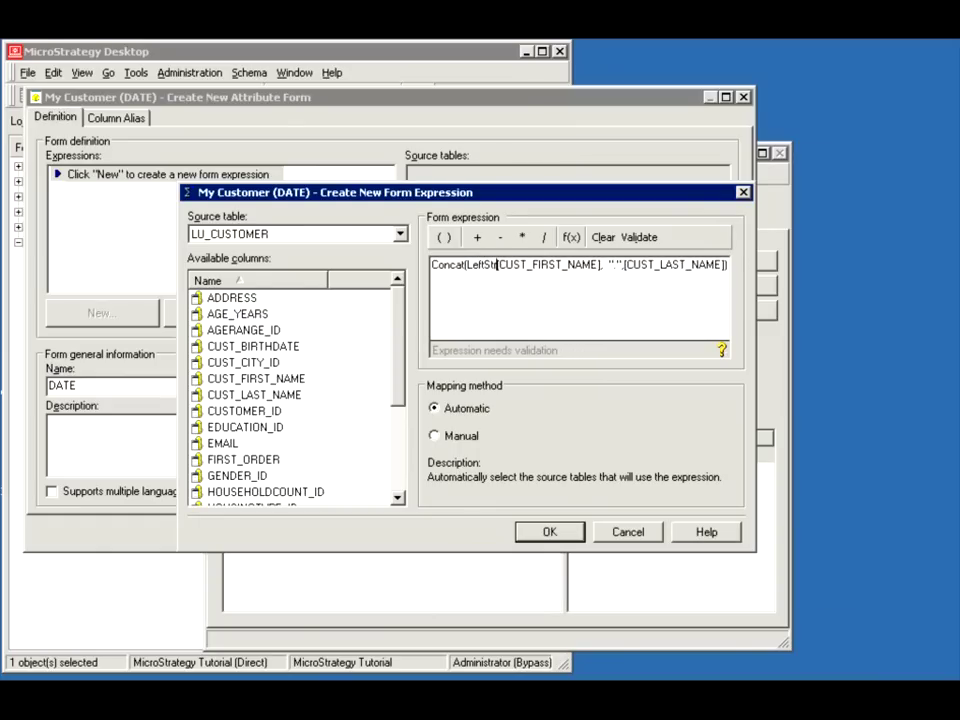
pyautogui.write('(')
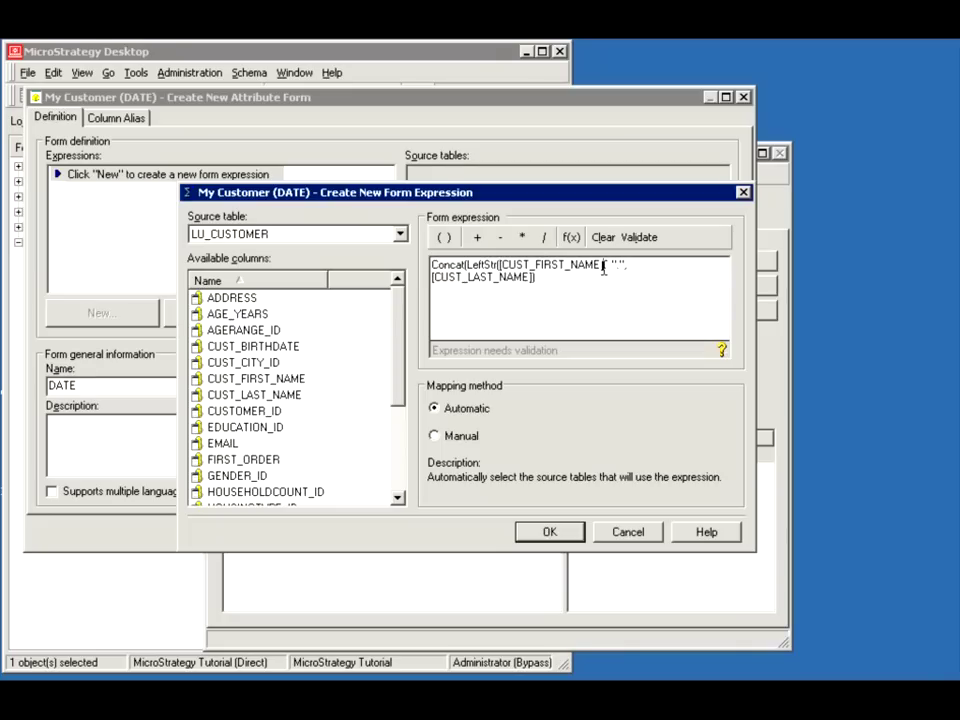
pyautogui.write(',1')
pyautogui.click(644, 236)
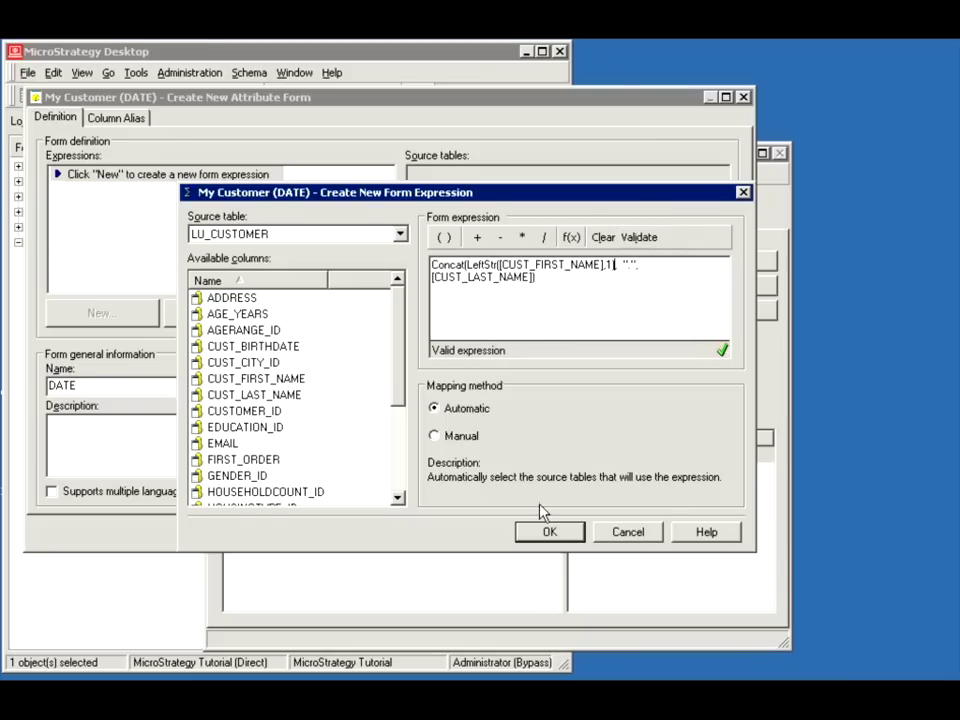
pyautogui.click(543, 536)
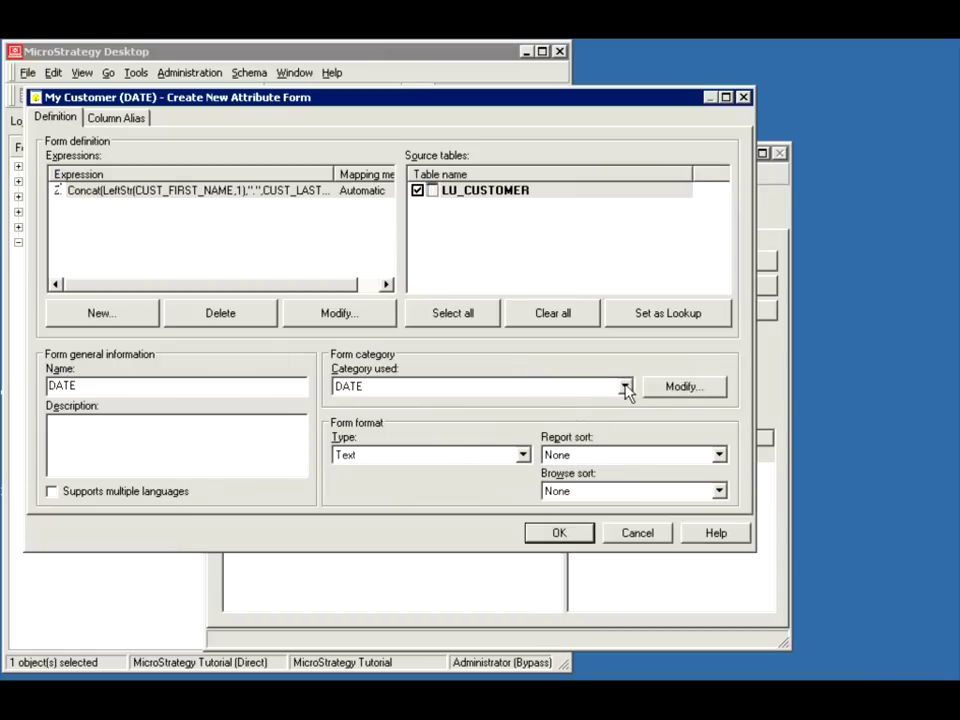
# Step: Create a form category named F.LAST and assign it to the new attribute form
pyautogui.click(625, 387)
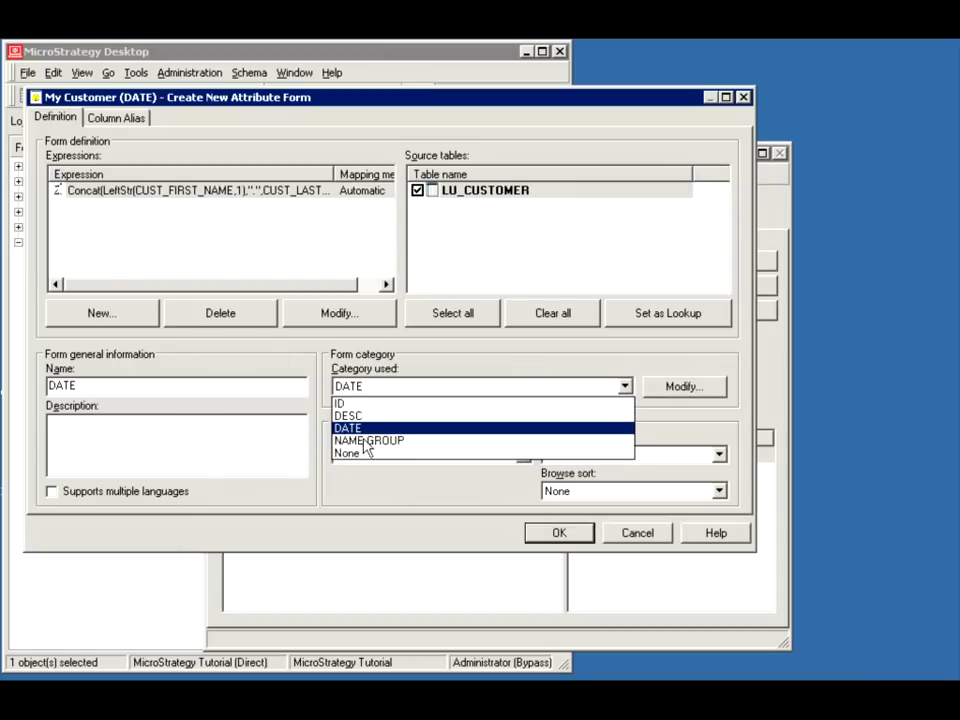
pyautogui.click(684, 390)
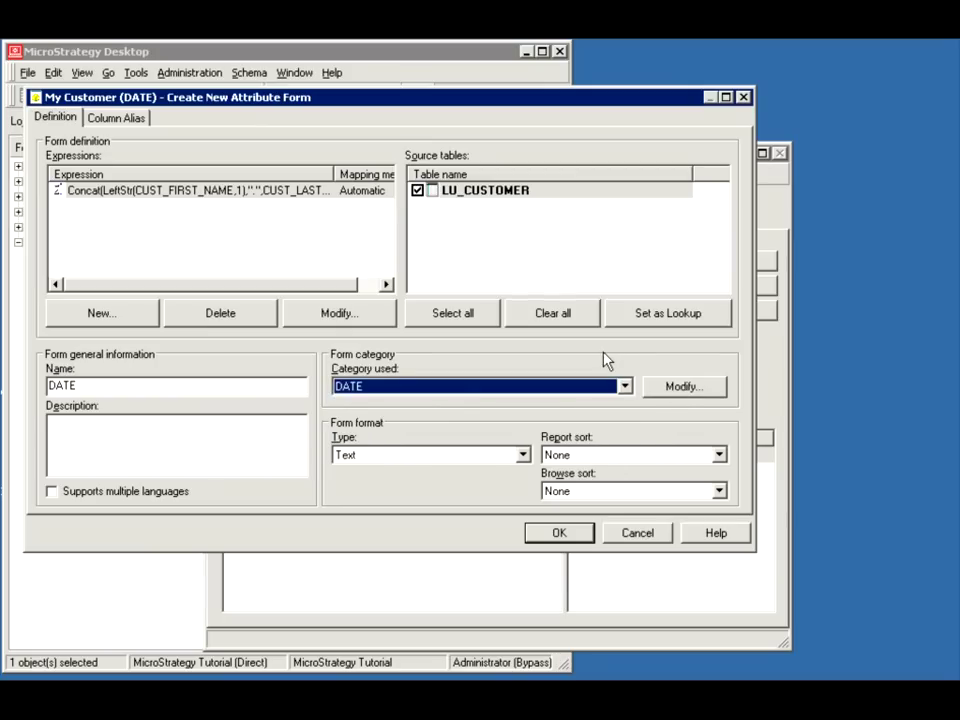
pyautogui.click(672, 387)
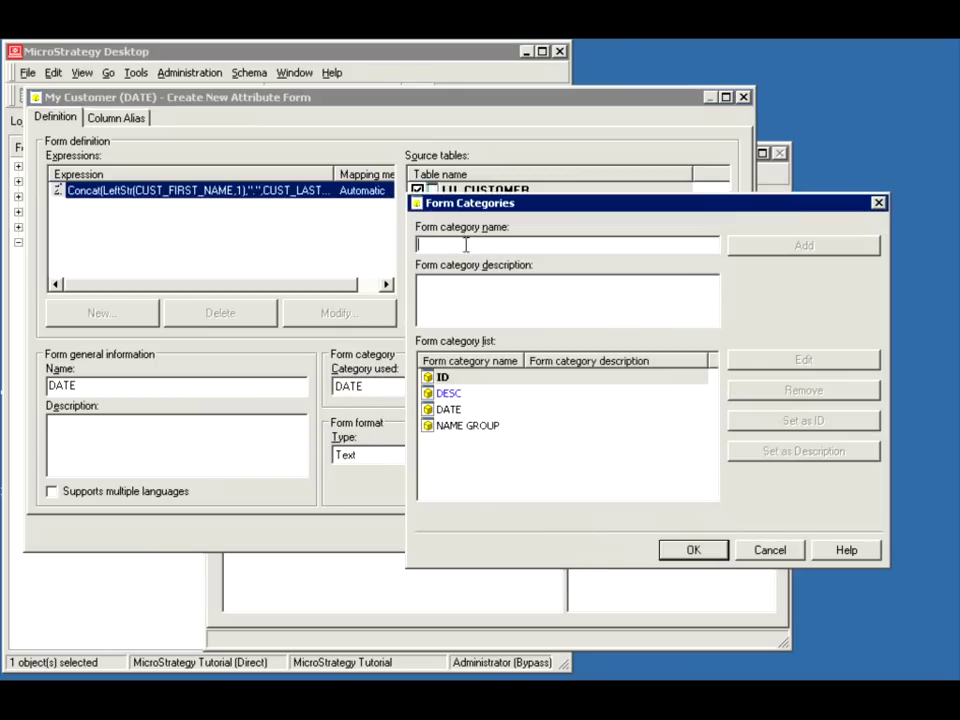
pyautogui.write('F')
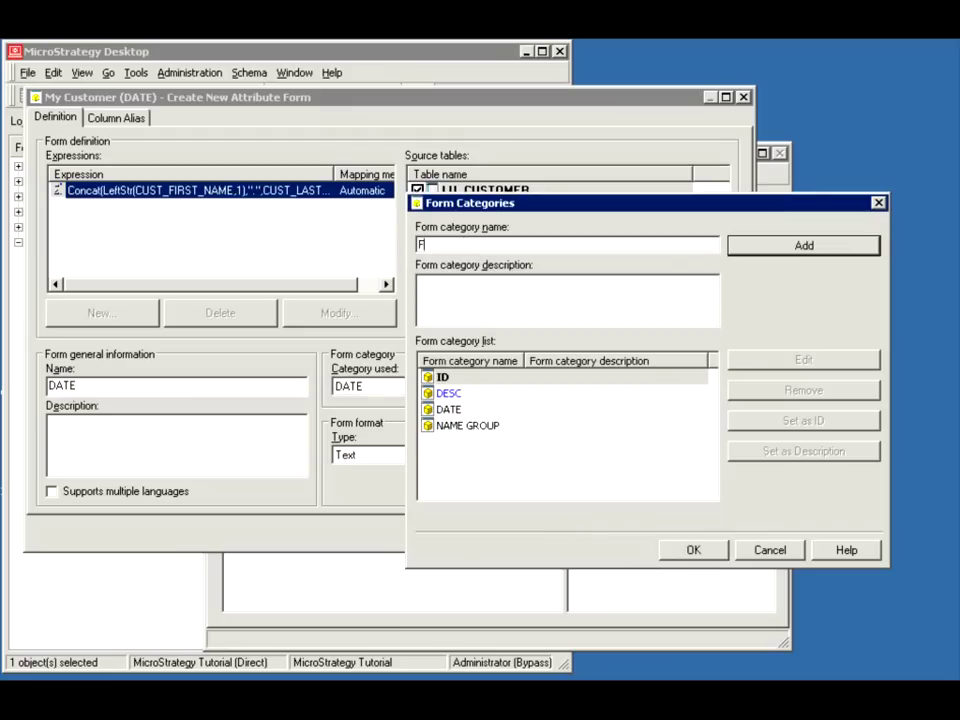
pyautogui.write('.LAST')
pyautogui.click(762, 256)
pyautogui.click(452, 442)
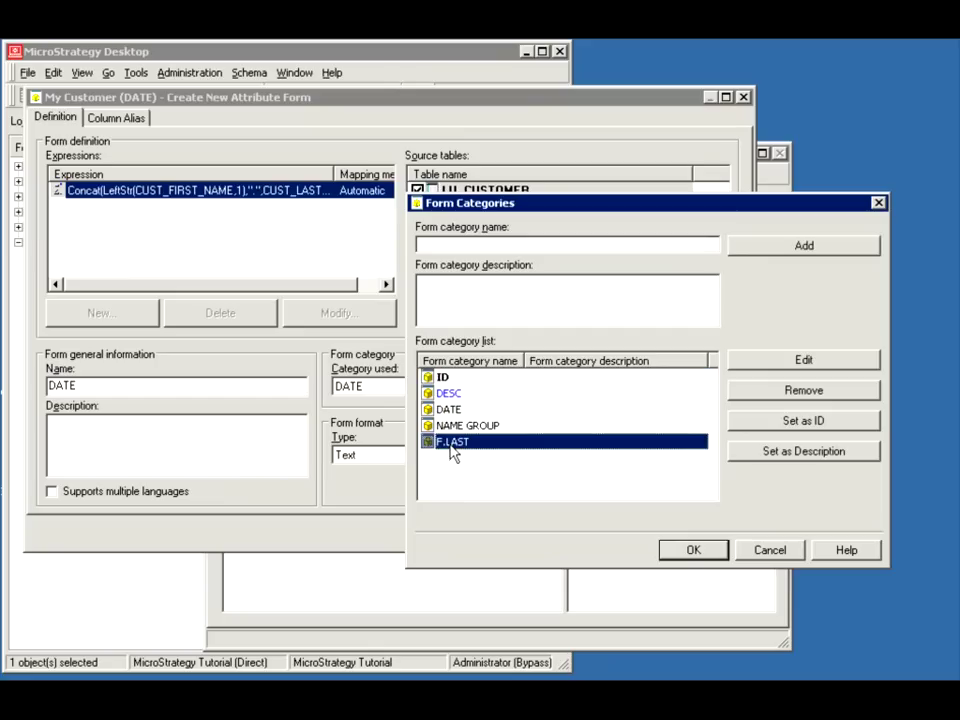
pyautogui.click(688, 556)
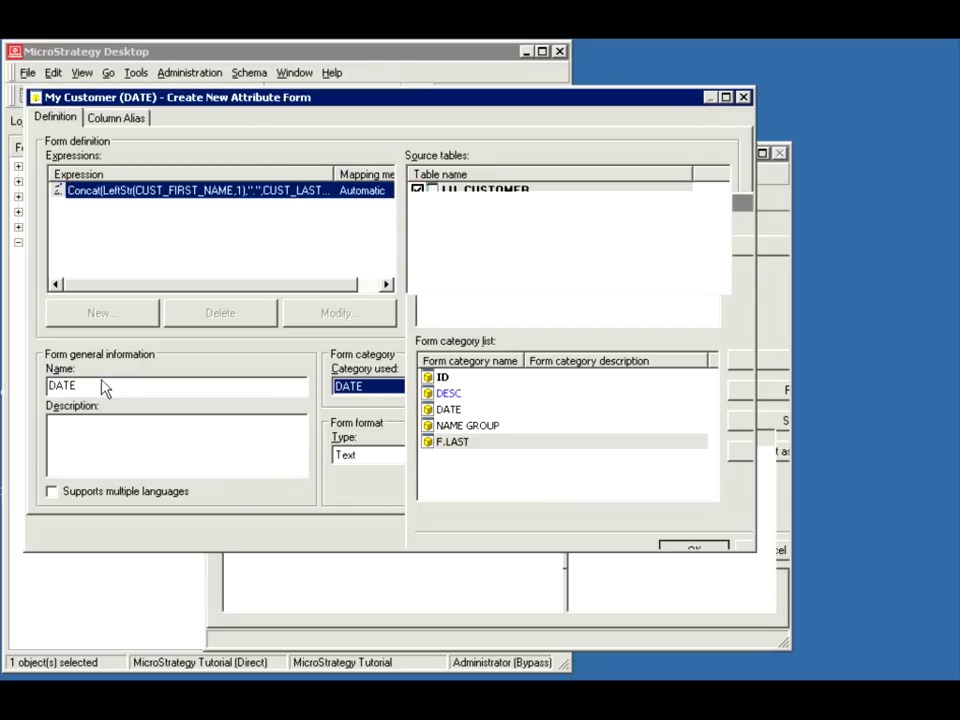
# Step: Name the form First Letter Last Name and accept the new attribute form
pyautogui.moveTo(100, 385); pyautogui.dragTo(35, 387)
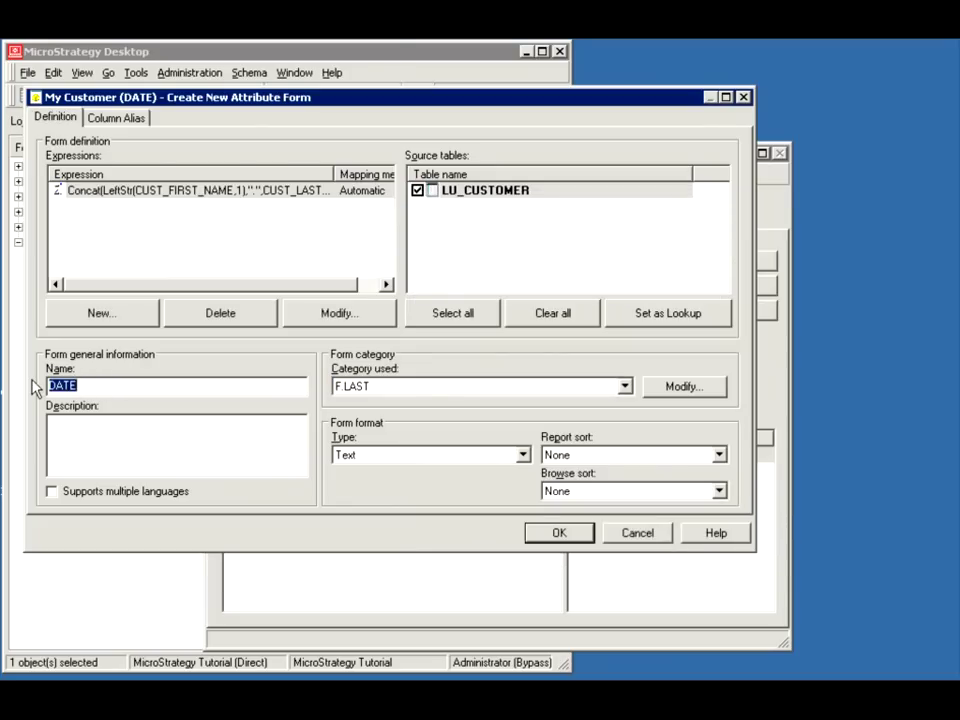
pyautogui.write('First Letter Last Name')
pyautogui.click(557, 534)
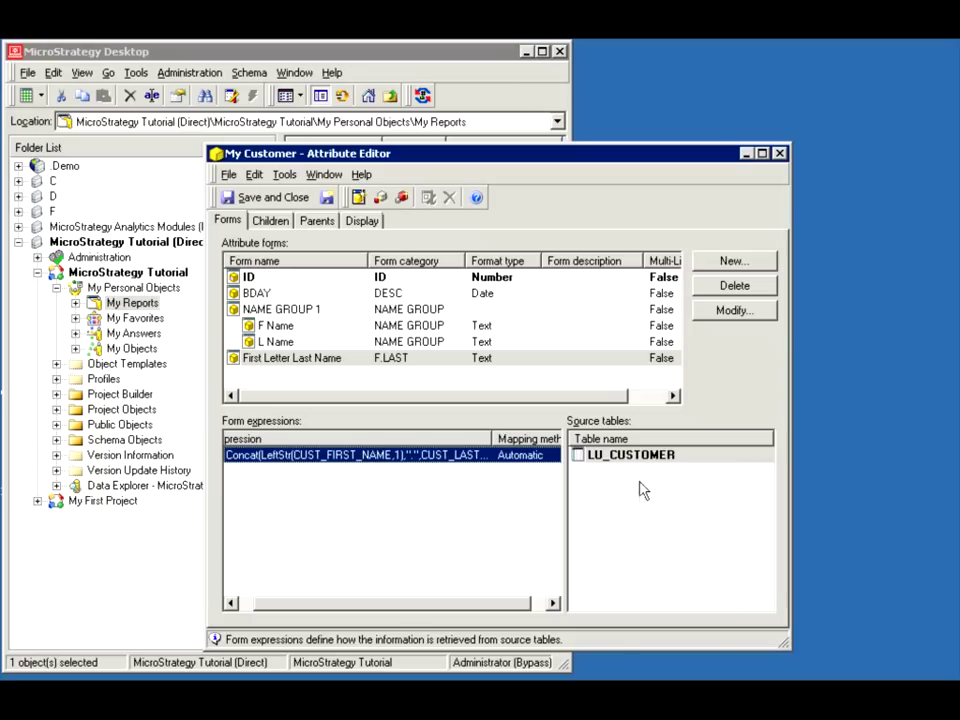
# Step: Remove F Name from the report display forms of My Customer, and save and close the attribute
pyautogui.click(366, 222)
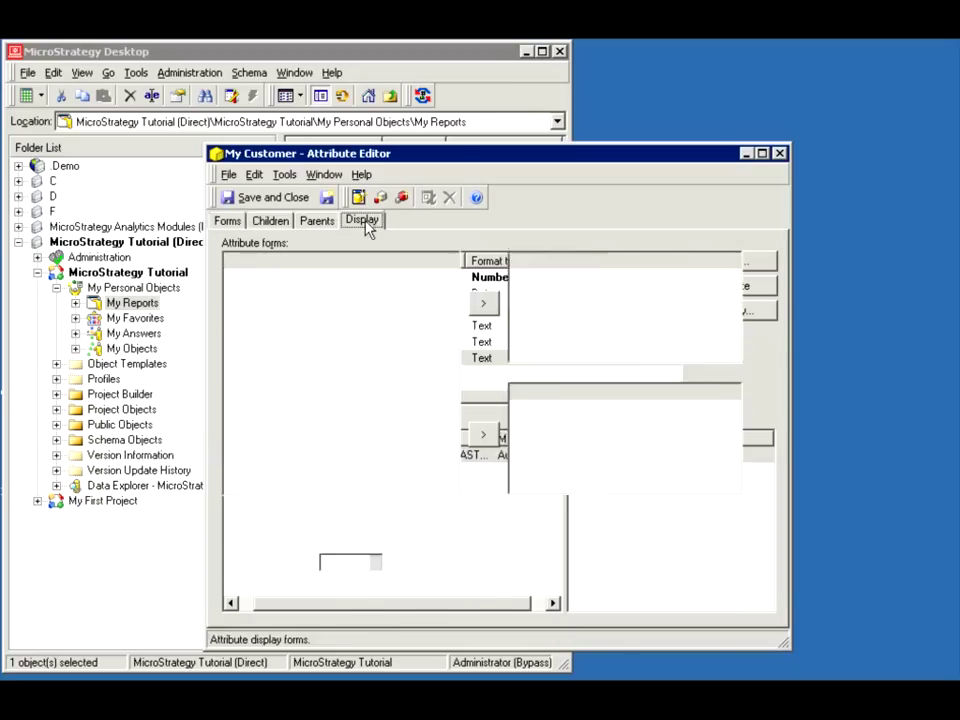
pyautogui.click(550, 279)
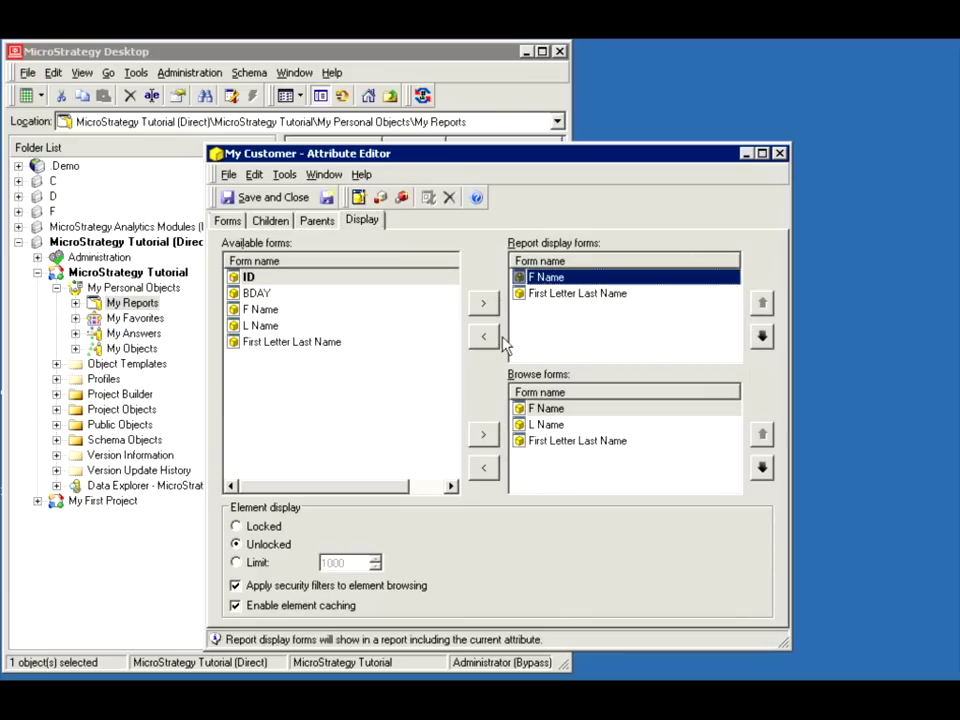
pyautogui.click(483, 337)
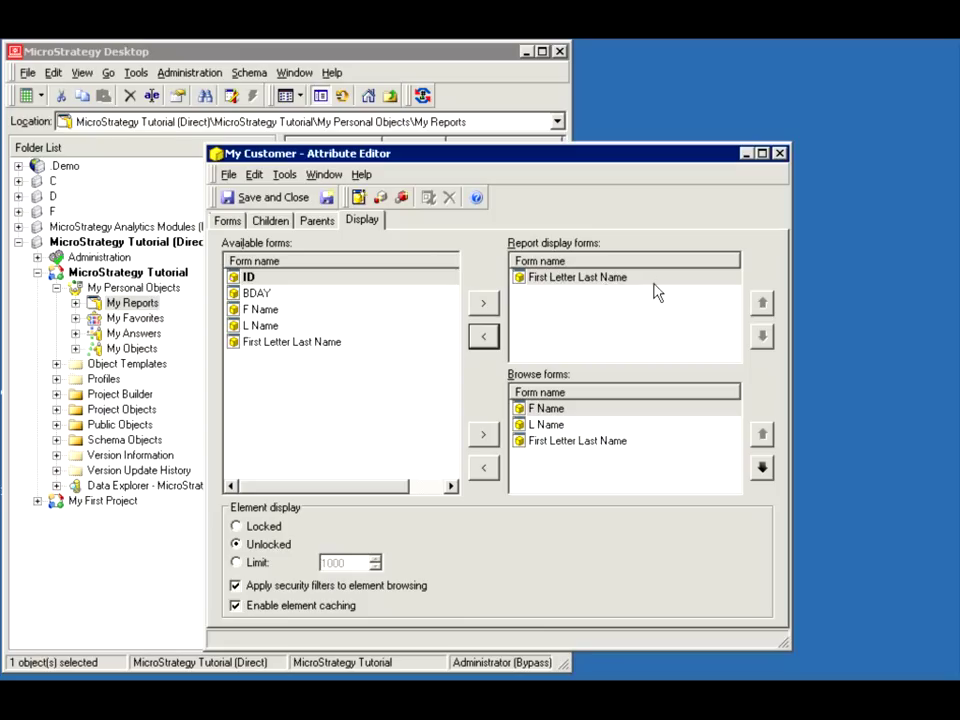
pyautogui.click(253, 198)
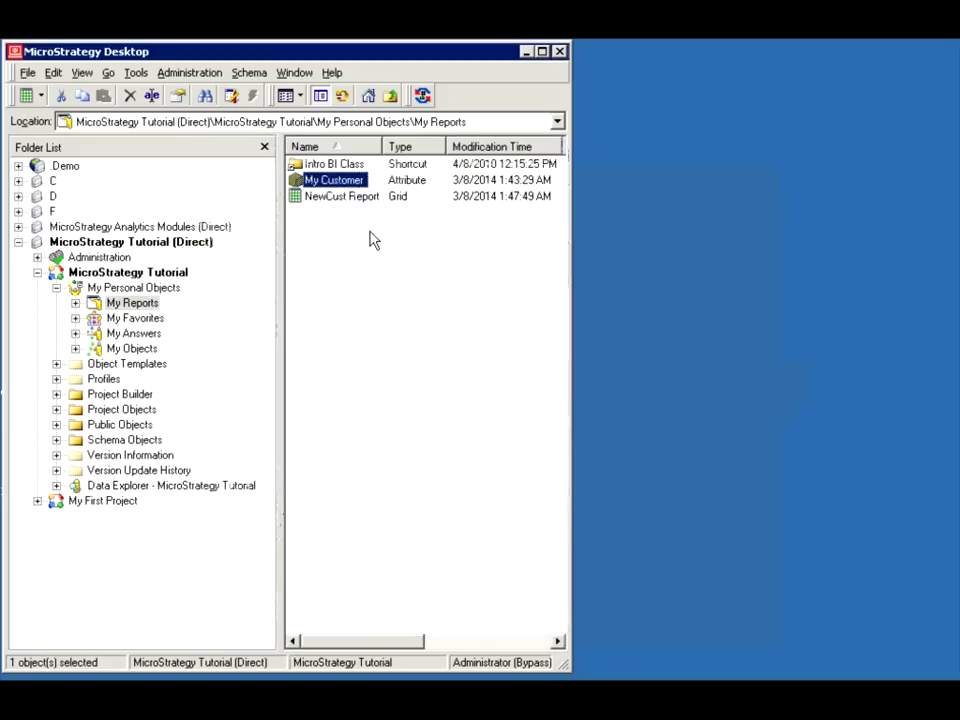
# Step: Update the project schema
pyautogui.click(424, 97)
pyautogui.click(550, 412)
pyautogui.click(547, 444)
pyautogui.click(647, 480)
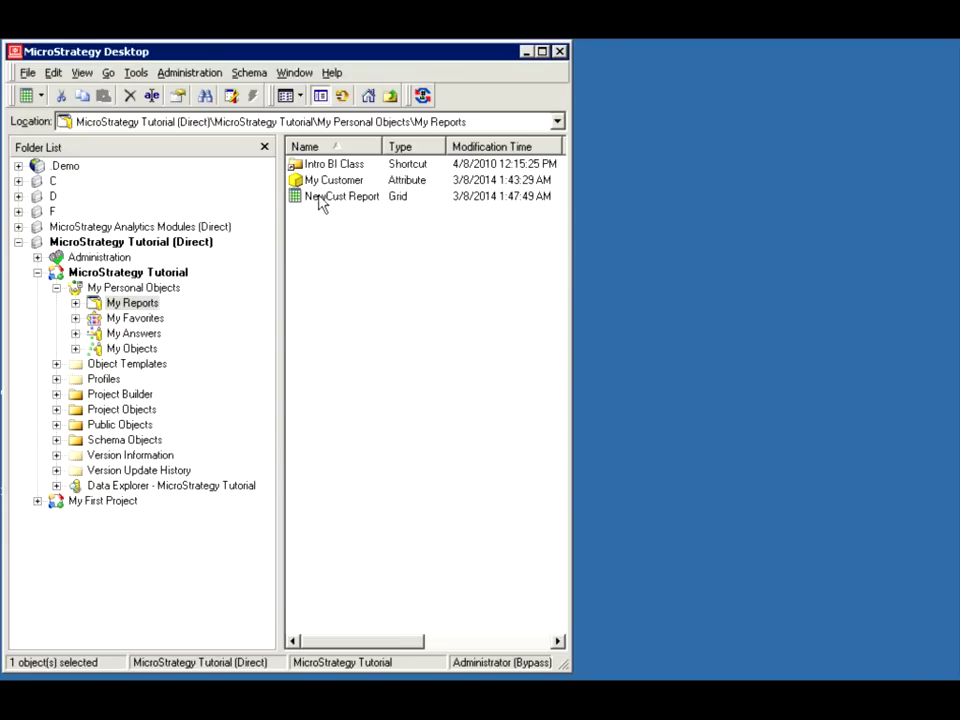
# Step: Open NewCust Report for editing, add the First Letter Last Name form to My Customer's displayed forms, and run the report
pyautogui.click(321, 200)
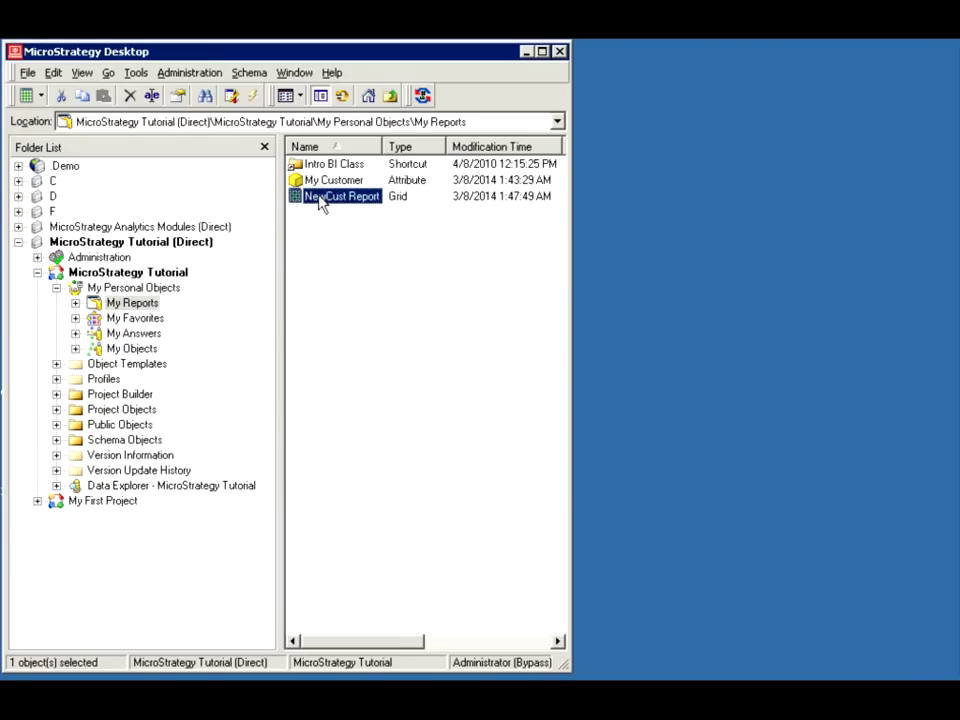
pyautogui.rightClick(321, 200)
pyautogui.click(355, 274)
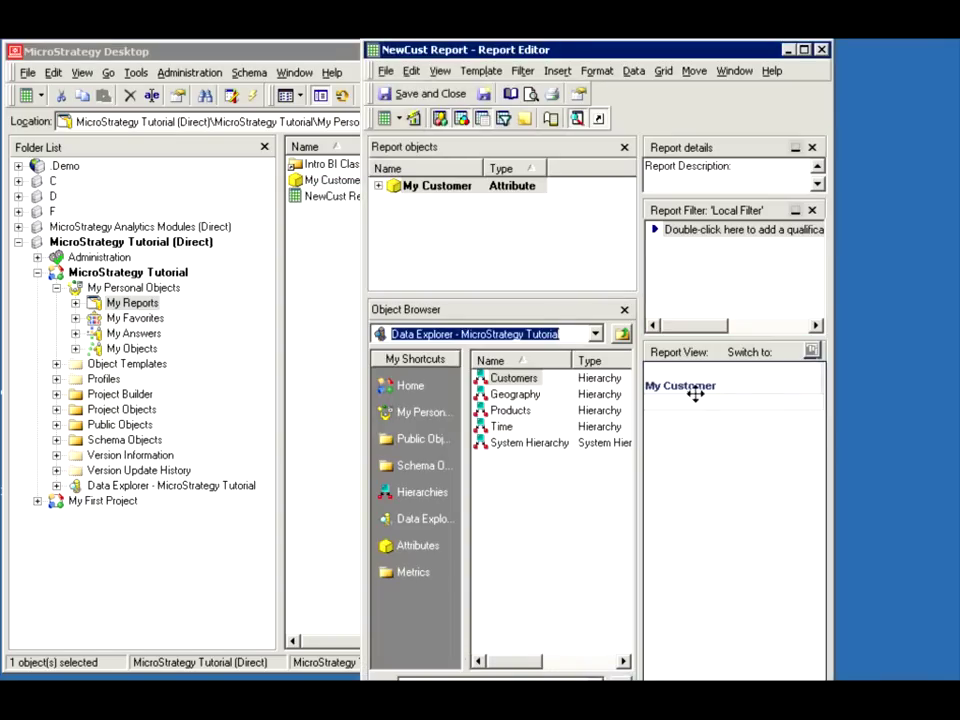
pyautogui.rightClick(680, 385)
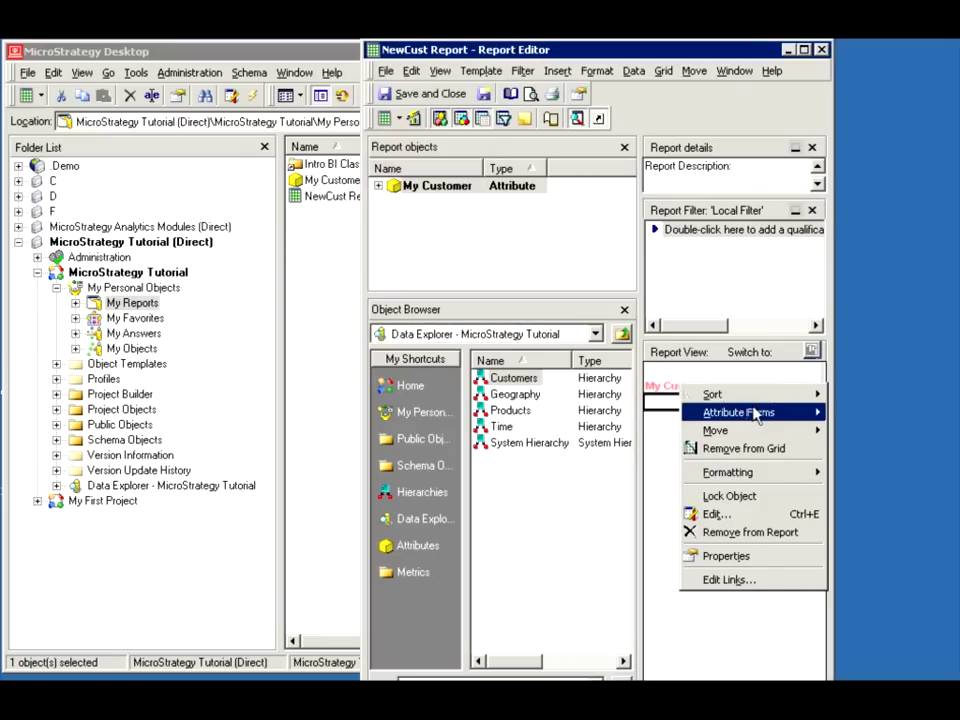
pyautogui.moveTo(758, 412)
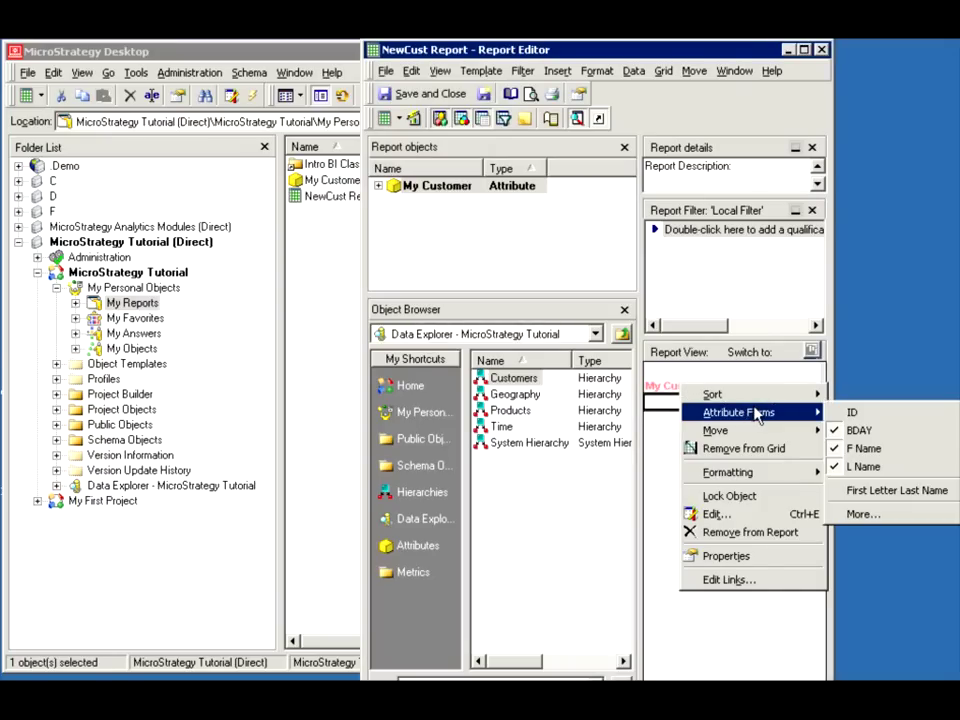
pyautogui.click(855, 490)
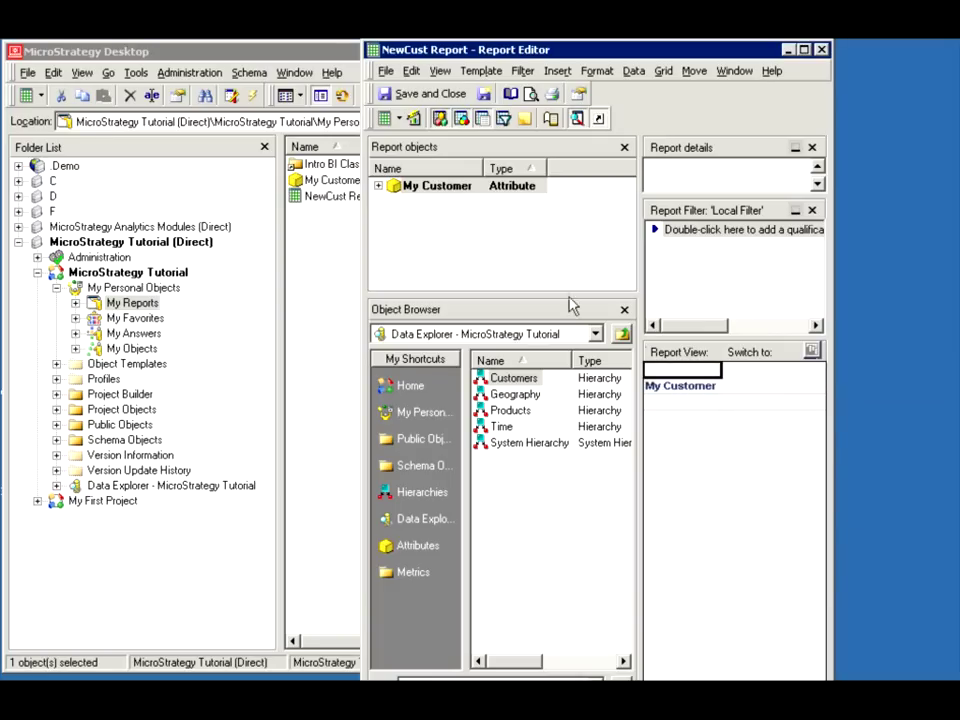
pyautogui.click(386, 120)
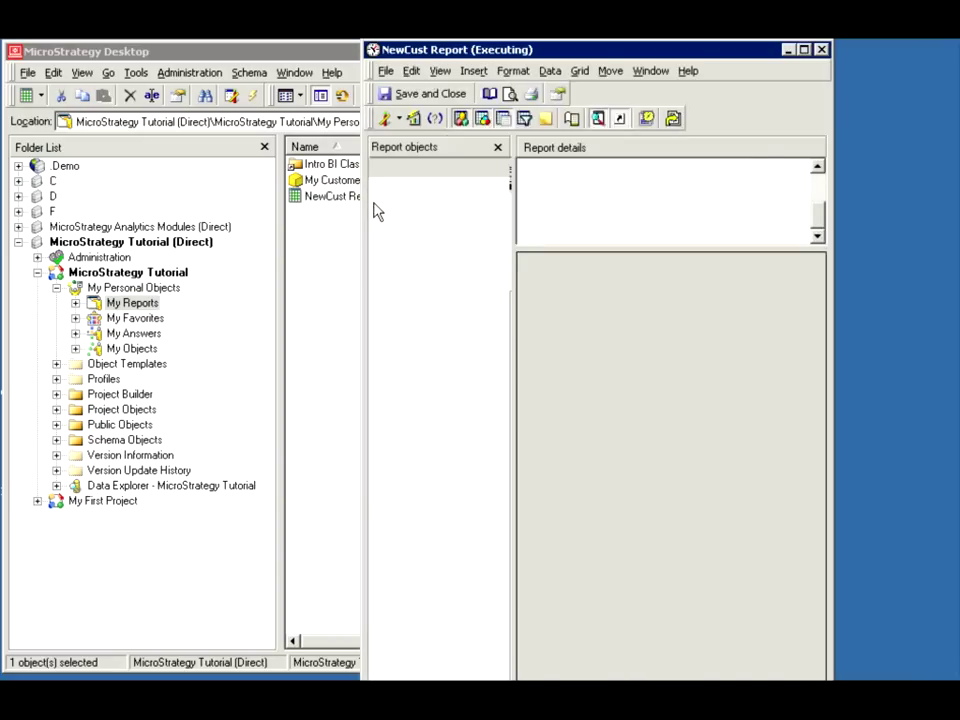
pyautogui.moveTo(363, 232); pyautogui.dragTo(208, 218)
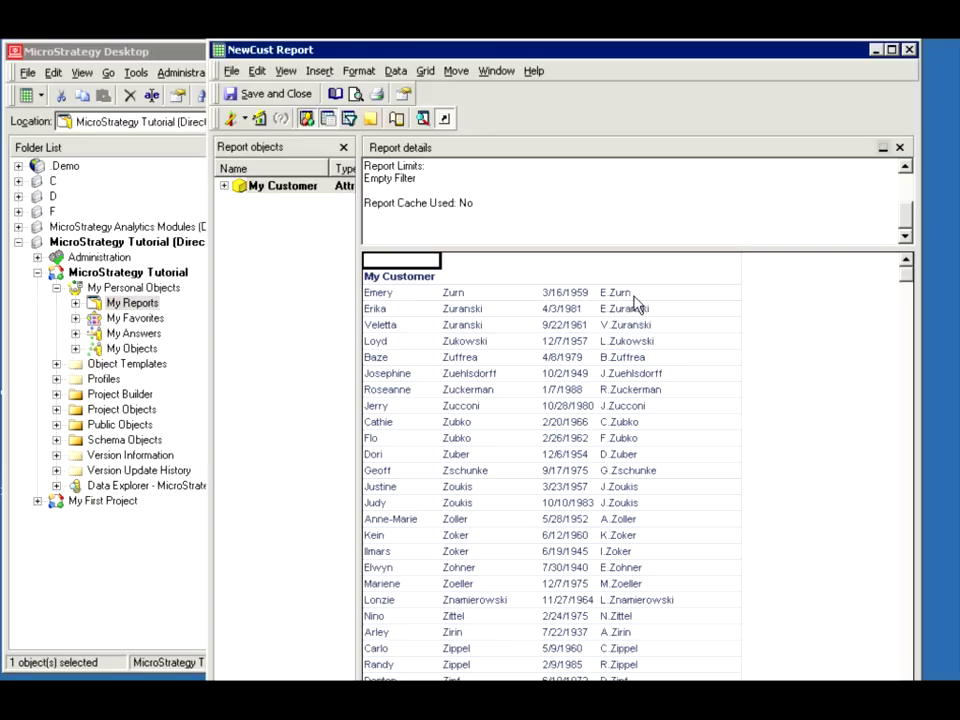
# Step: Examine the report's SQL for the first-initial and last-name expression, and save and close the report
pyautogui.click(244, 119)
pyautogui.click(265, 213)
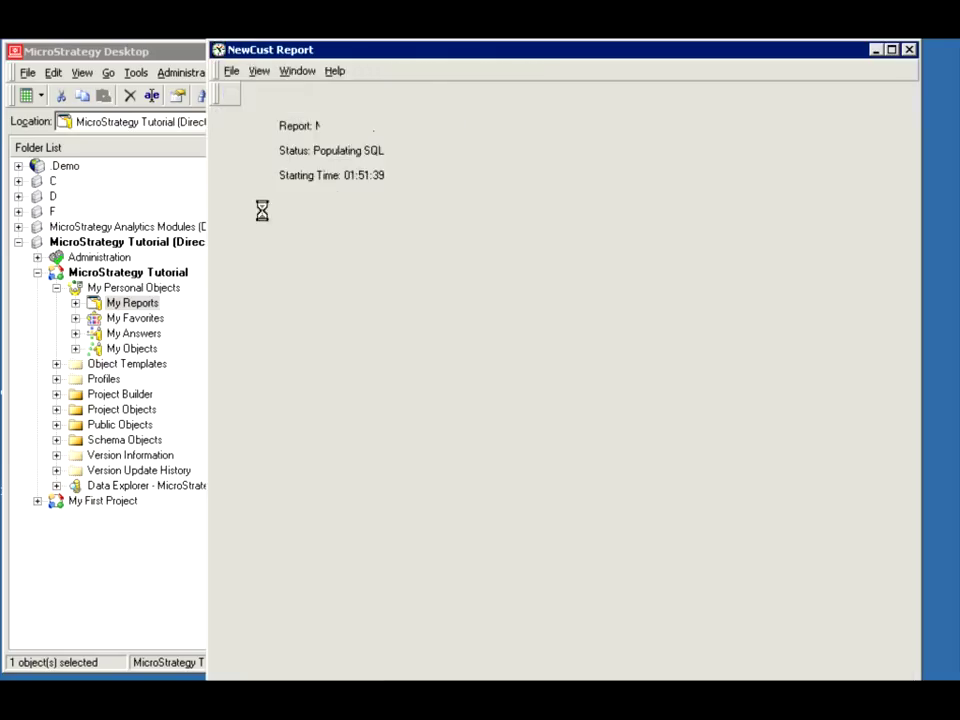
pyautogui.scroll(-4, 905, 280)
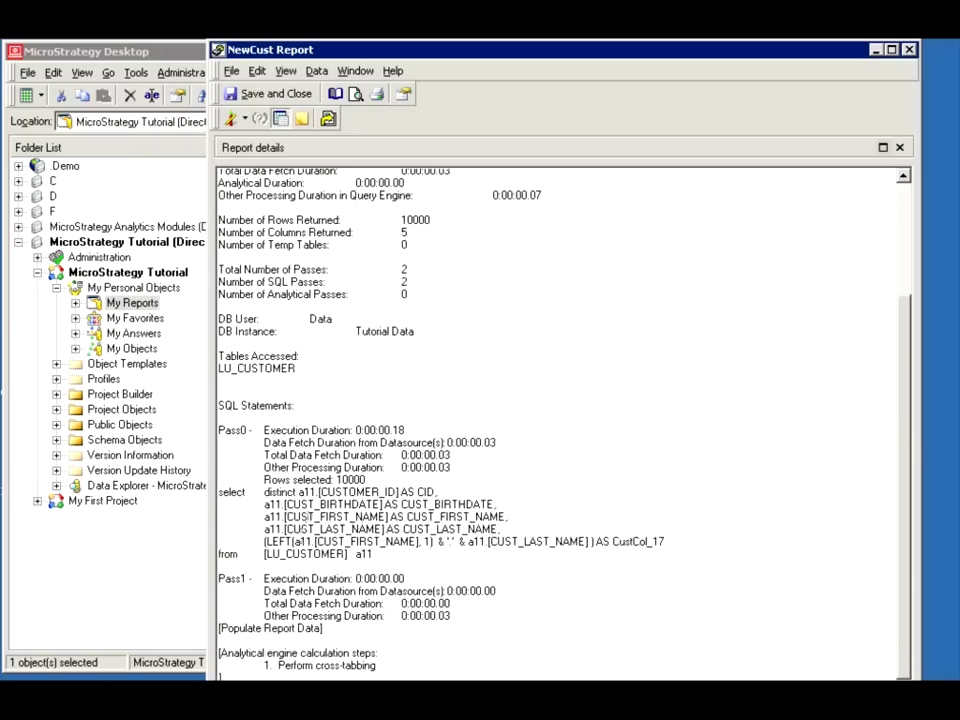
pyautogui.moveTo(264, 541); pyautogui.dragTo(690, 542)
pyautogui.click(383, 556)
pyautogui.click(231, 119)
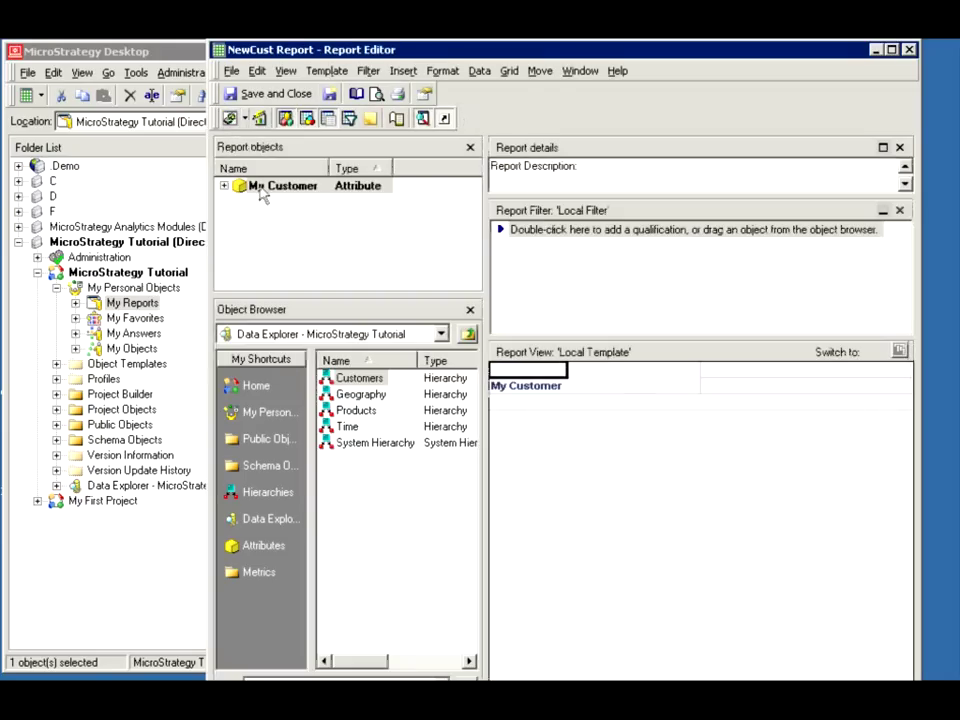
pyautogui.click(252, 96)
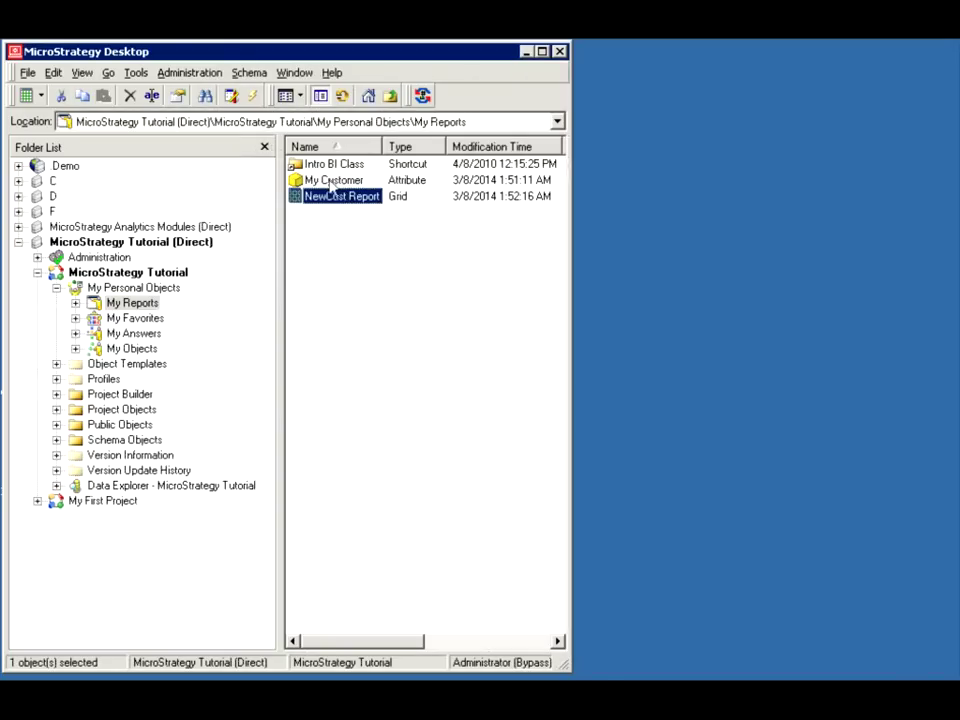
# Step: Add a new form to My Customer with the validated expression ApplySimple("Year(#0)", [CUST_BIRTHDATE]) from the LU_CUSTOMER table
pyautogui.doubleClick(330, 182)
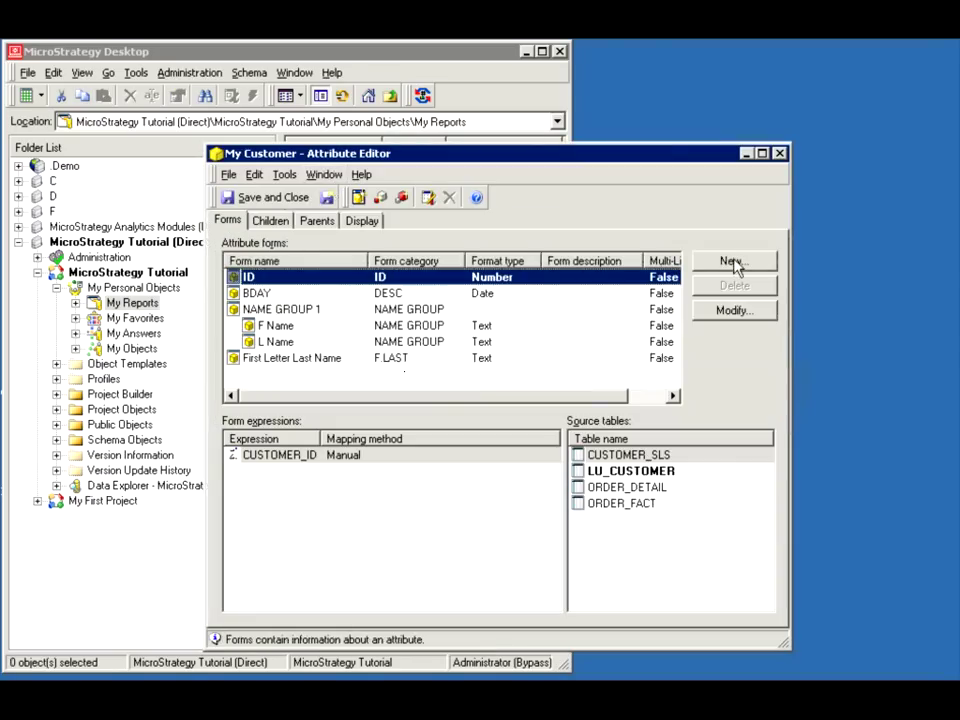
pyautogui.click(722, 266)
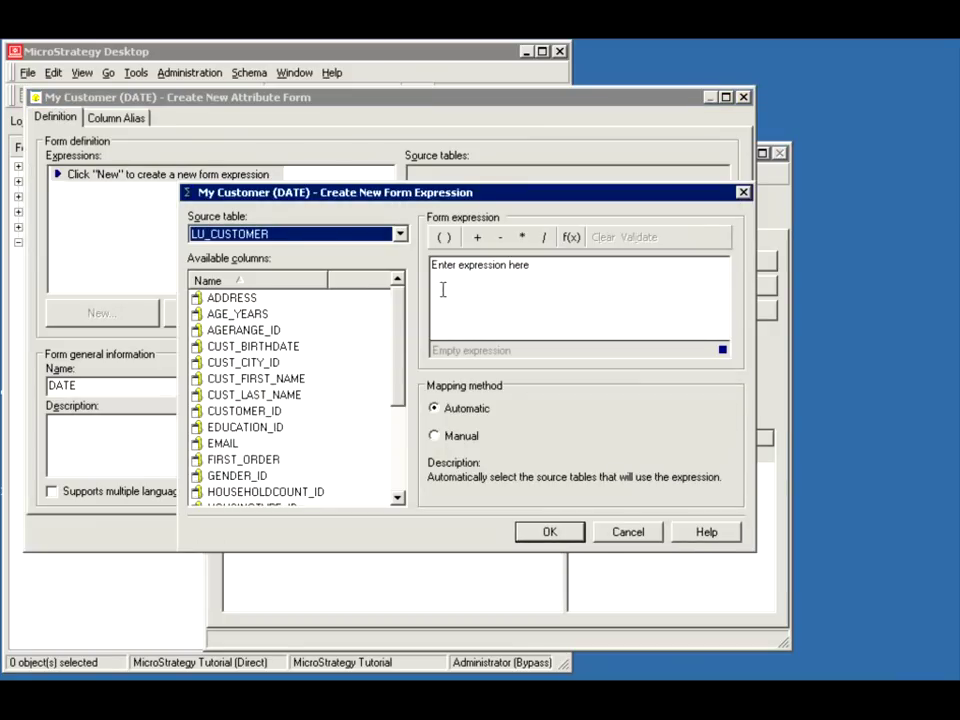
pyautogui.click(442, 289)
pyautogui.write('ApplySimp')
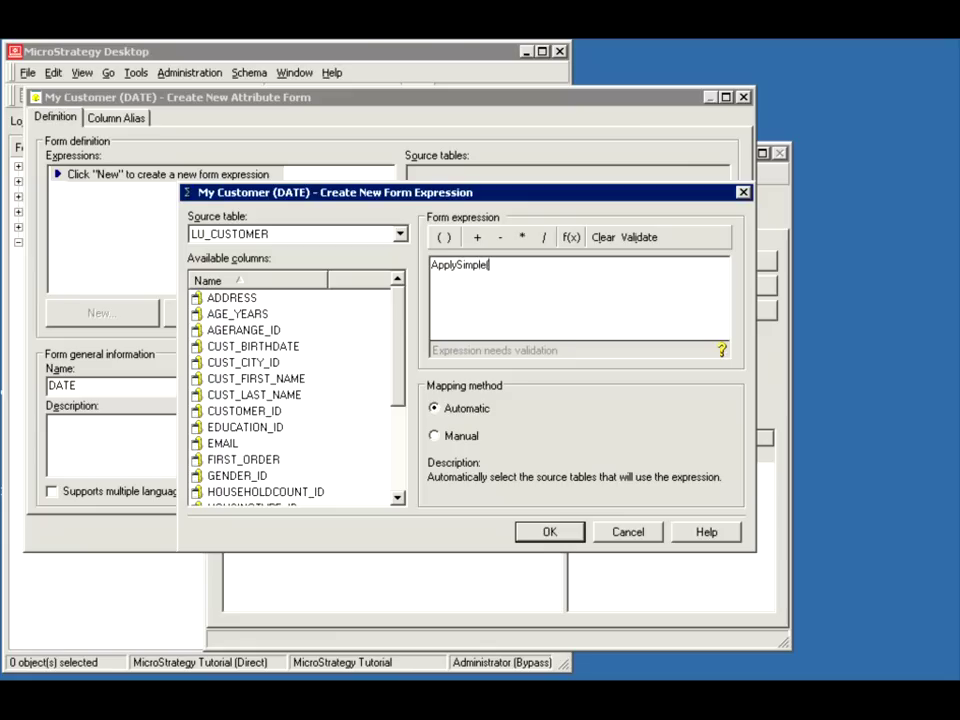
pyautogui.write('le("Year(#0)",')
pyautogui.click(268, 348)
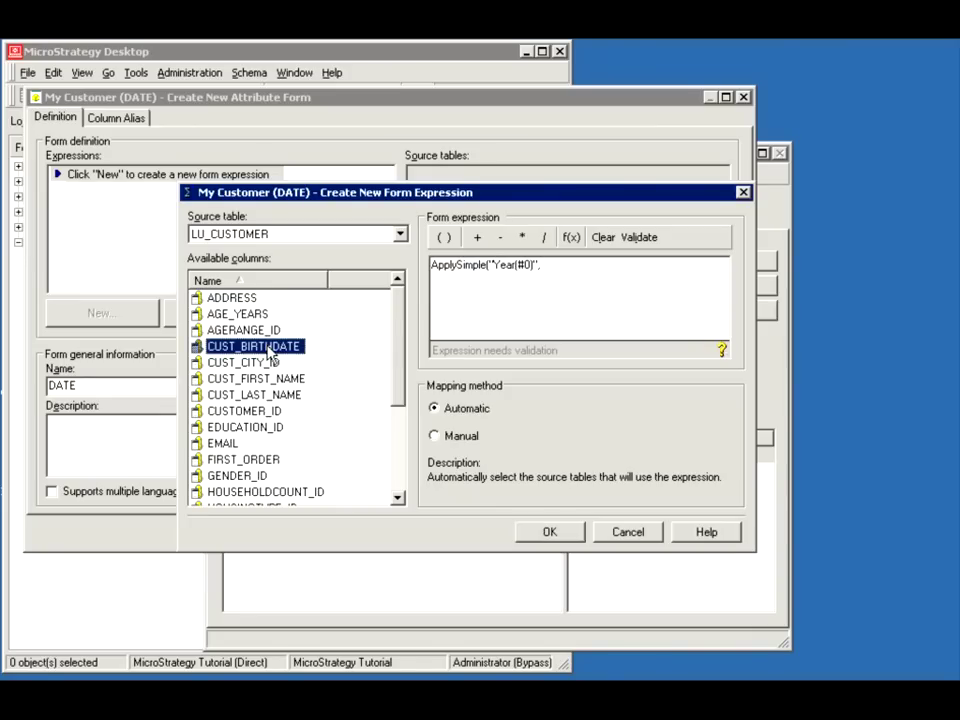
pyautogui.doubleClick(268, 350)
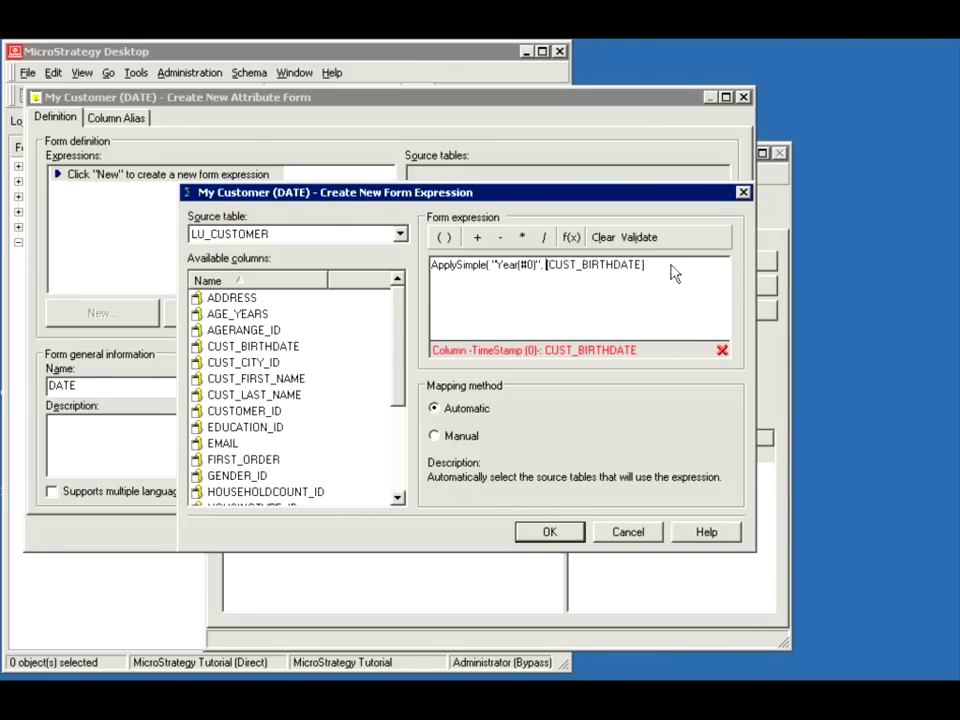
pyautogui.write(')')
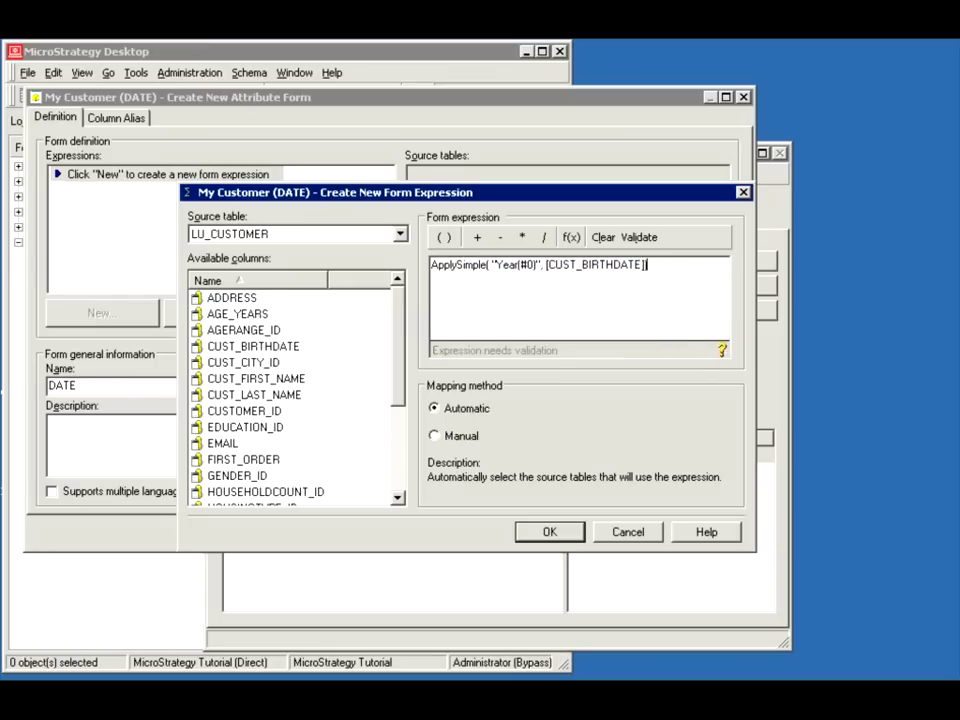
pyautogui.click(641, 237)
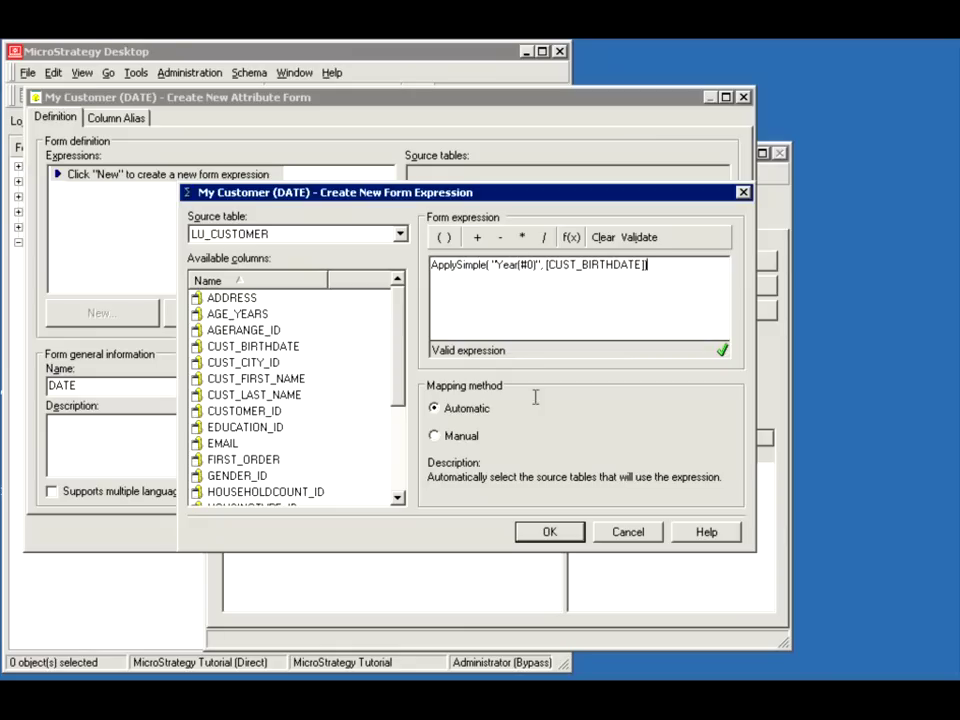
pyautogui.click(537, 541)
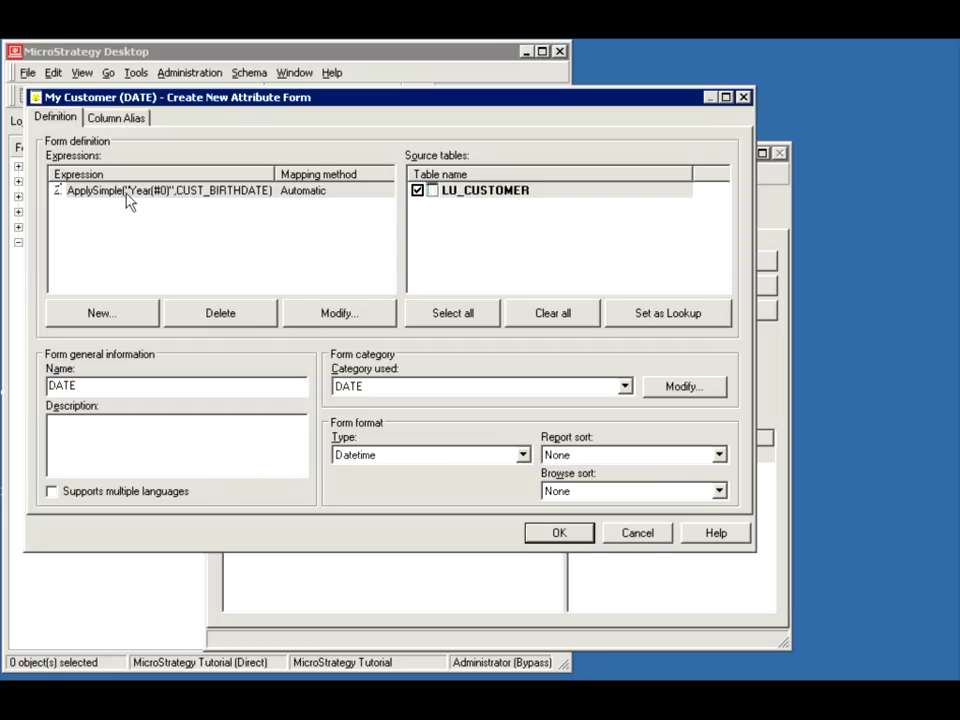
# Step: Create a form category named BYEAR and assign it to the new birth-year form of My Customer
pyautogui.click(371, 389)
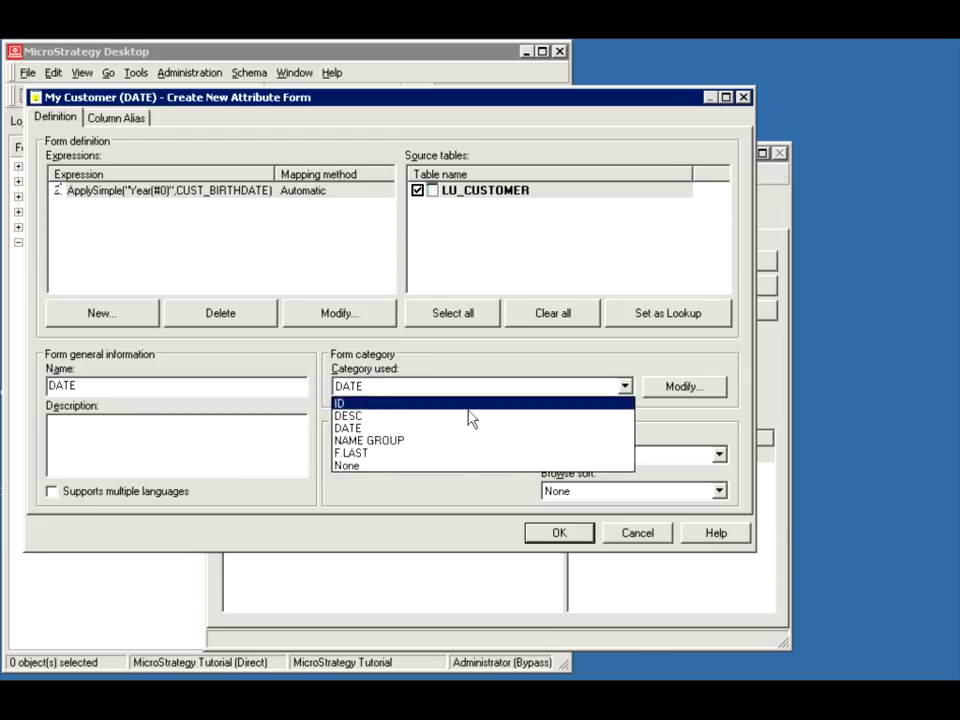
pyautogui.click(688, 392)
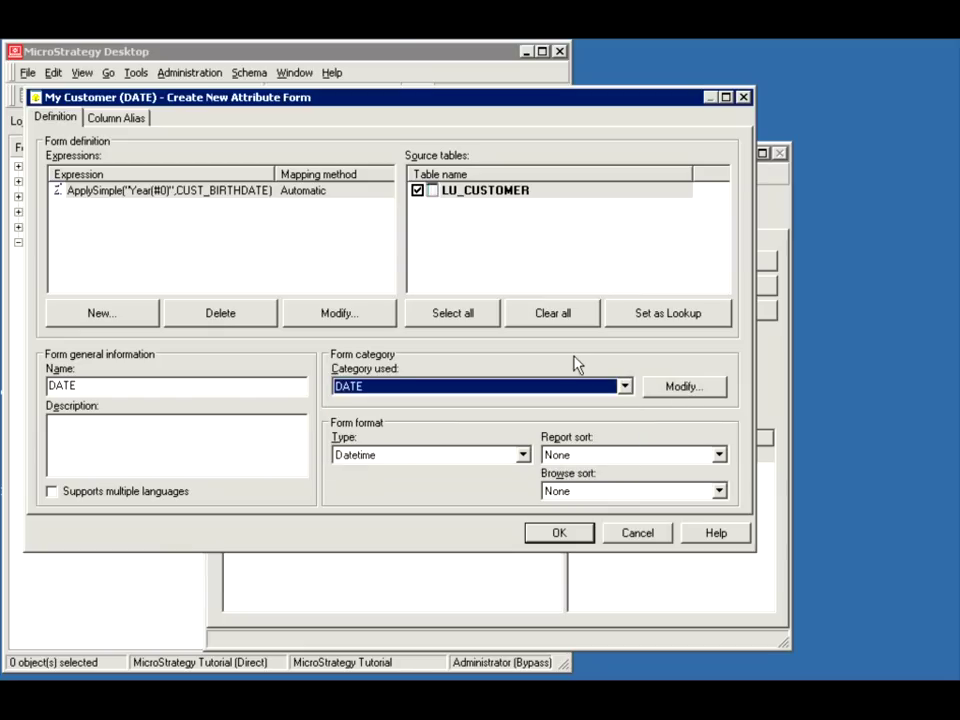
pyautogui.click(680, 386)
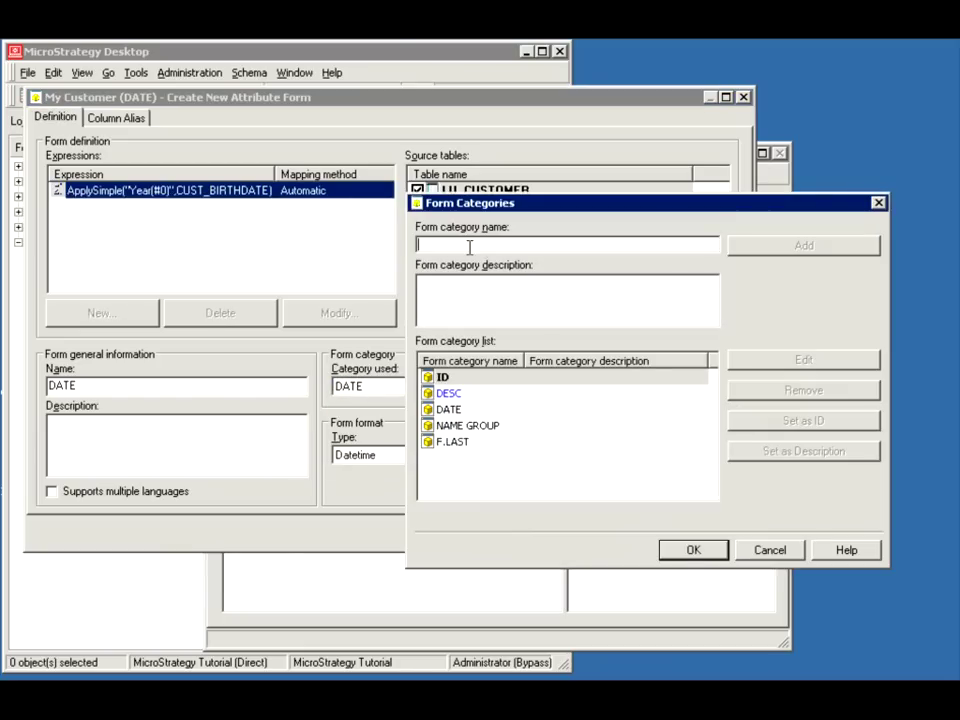
pyautogui.write('BYEAR')
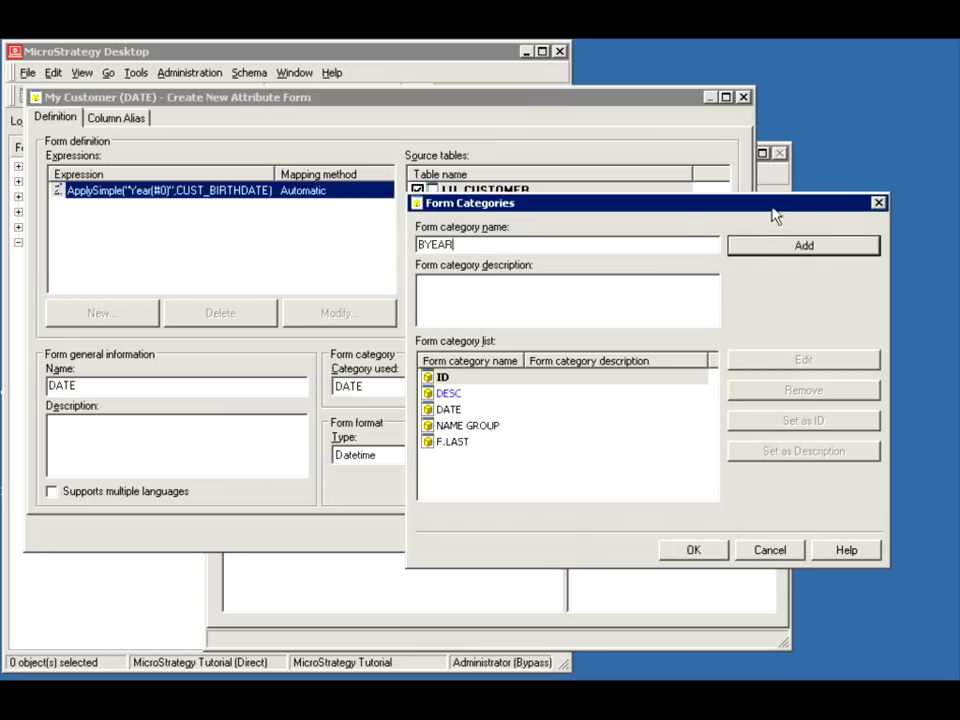
pyautogui.click(787, 248)
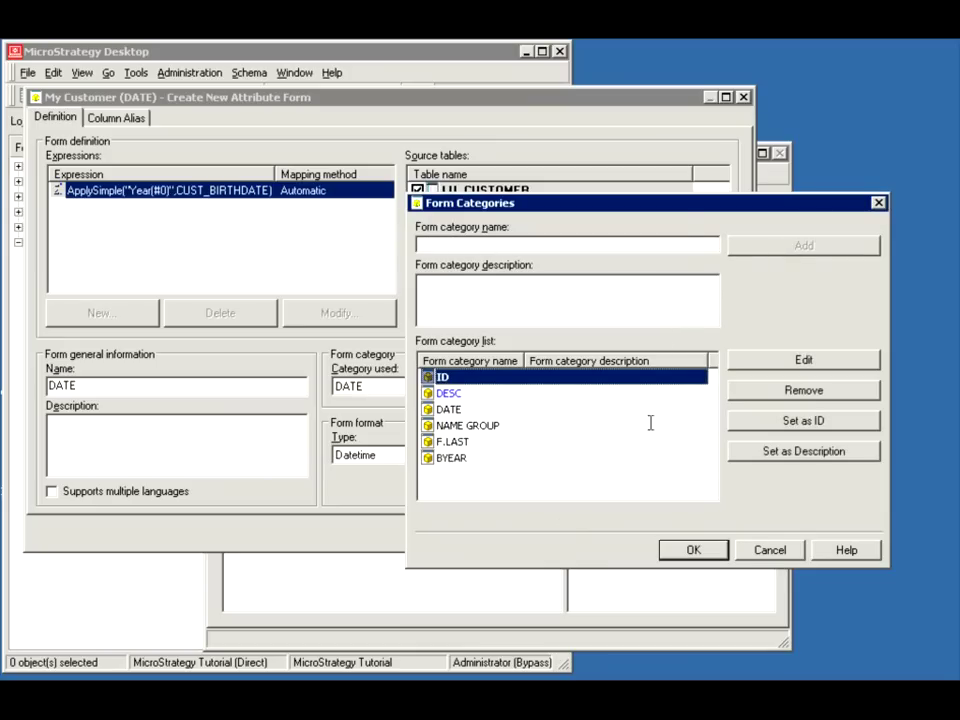
pyautogui.click(447, 458)
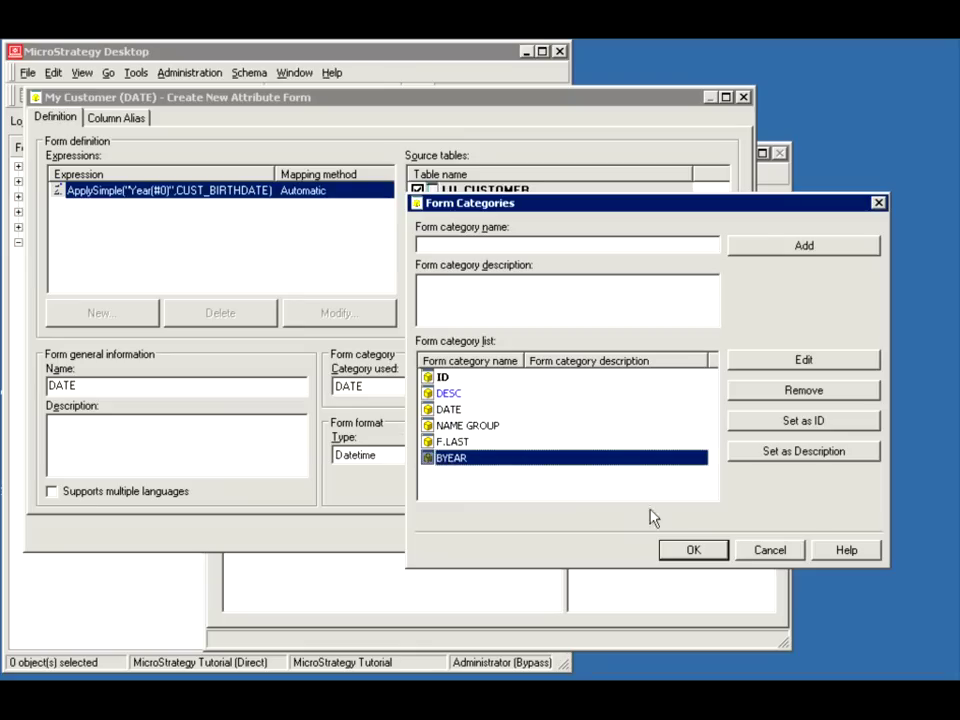
pyautogui.click(693, 551)
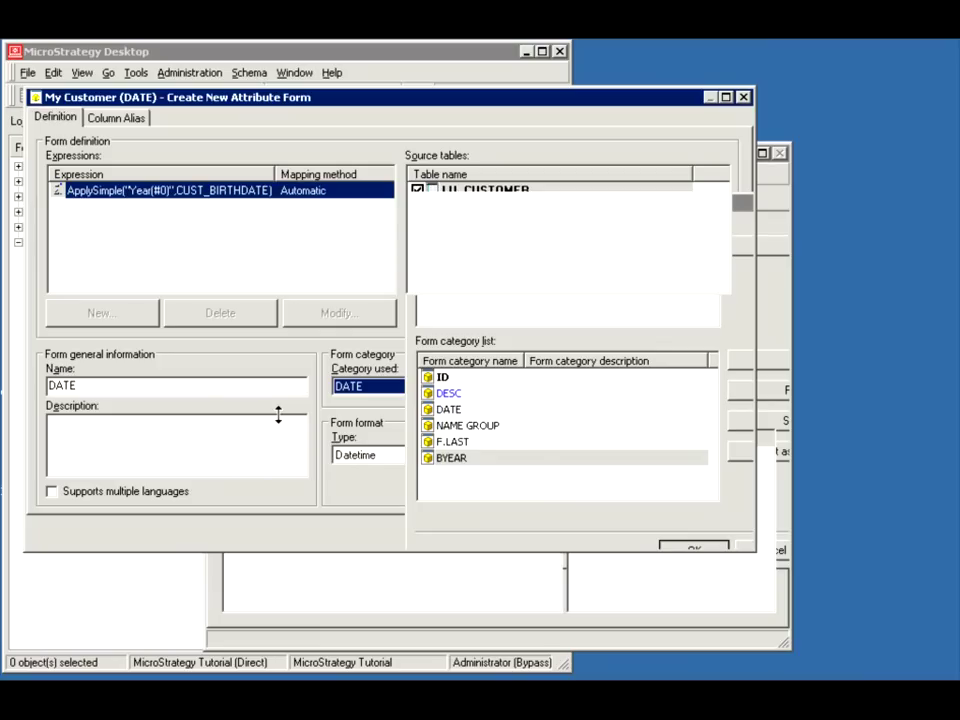
# Step: Name the form Birth Year, set its format type to Number, and accept it despite the column alias data type mismatch
pyautogui.moveTo(180, 390); pyautogui.dragTo(47, 386)
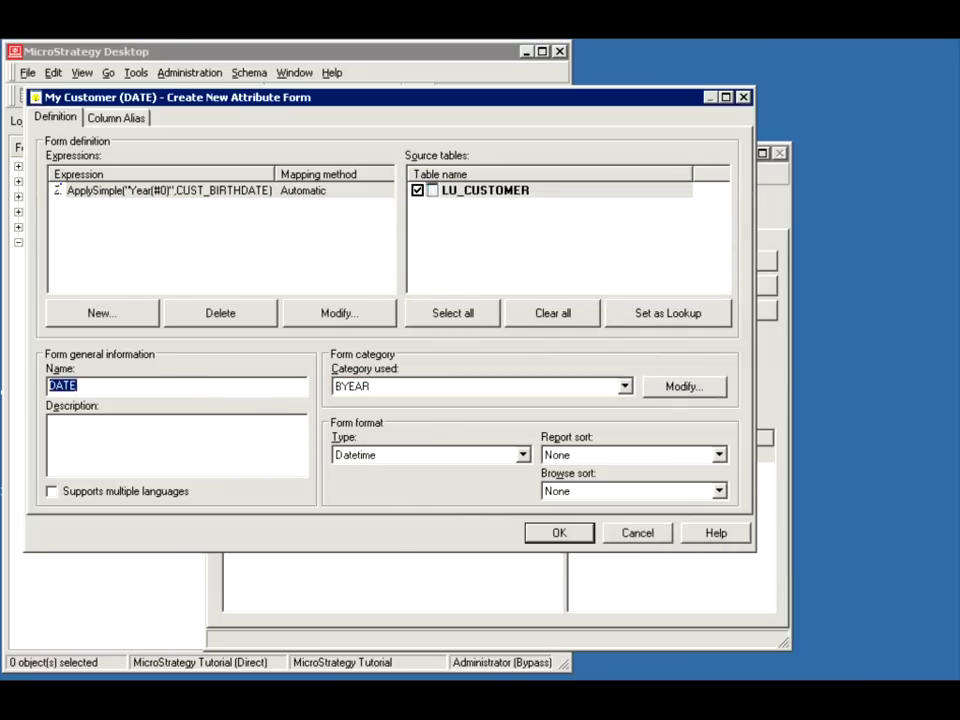
pyautogui.write('Birth Year')
pyautogui.click(476, 460)
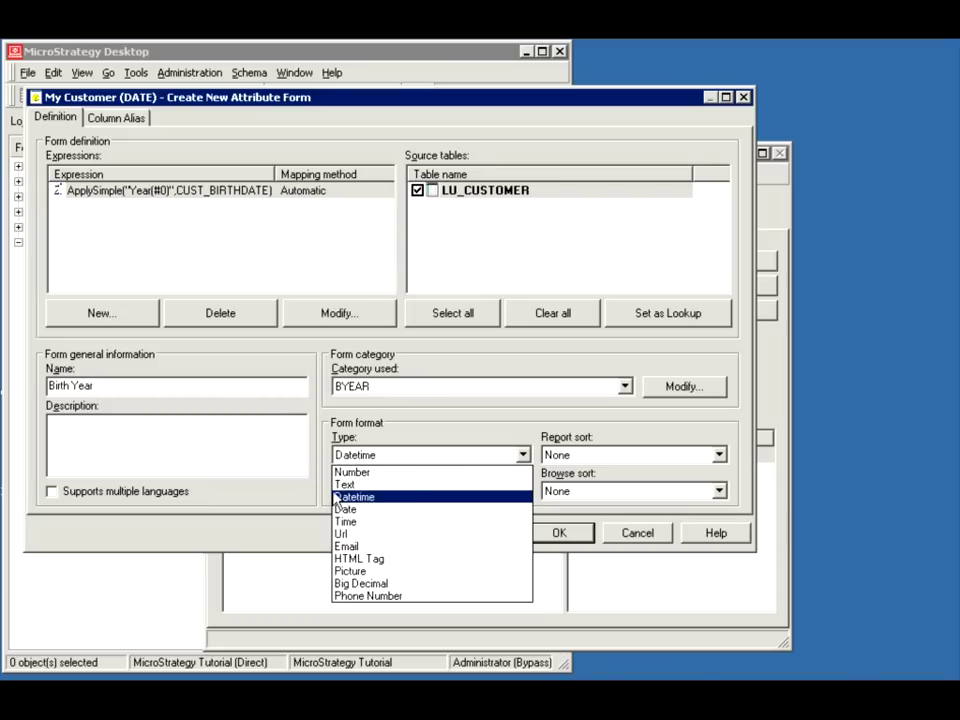
pyautogui.click(366, 472)
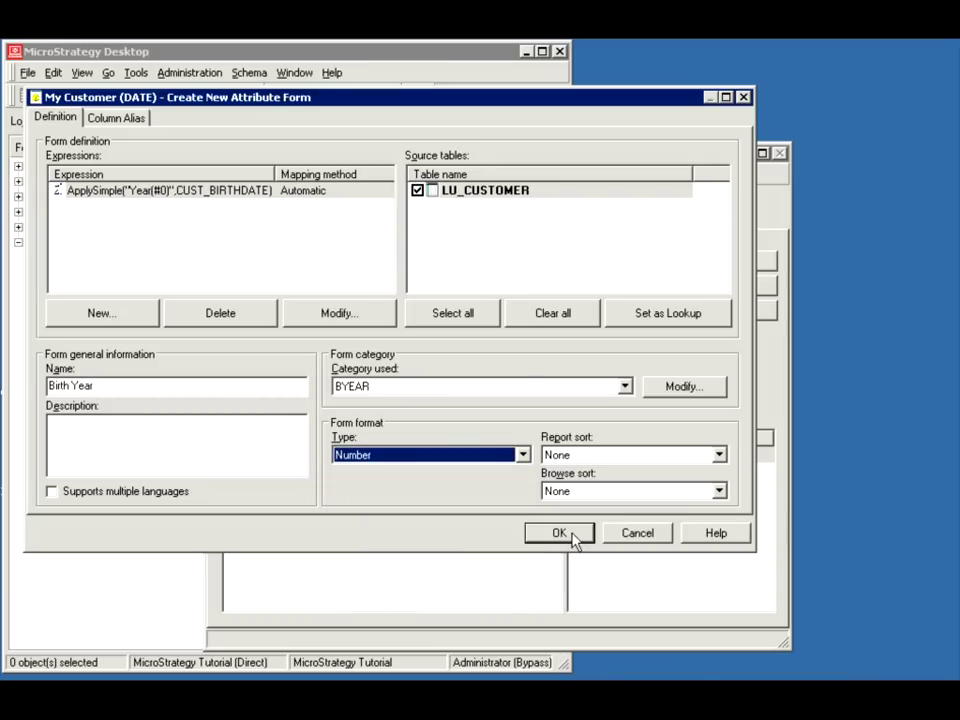
pyautogui.click(568, 533)
pyautogui.click(726, 456)
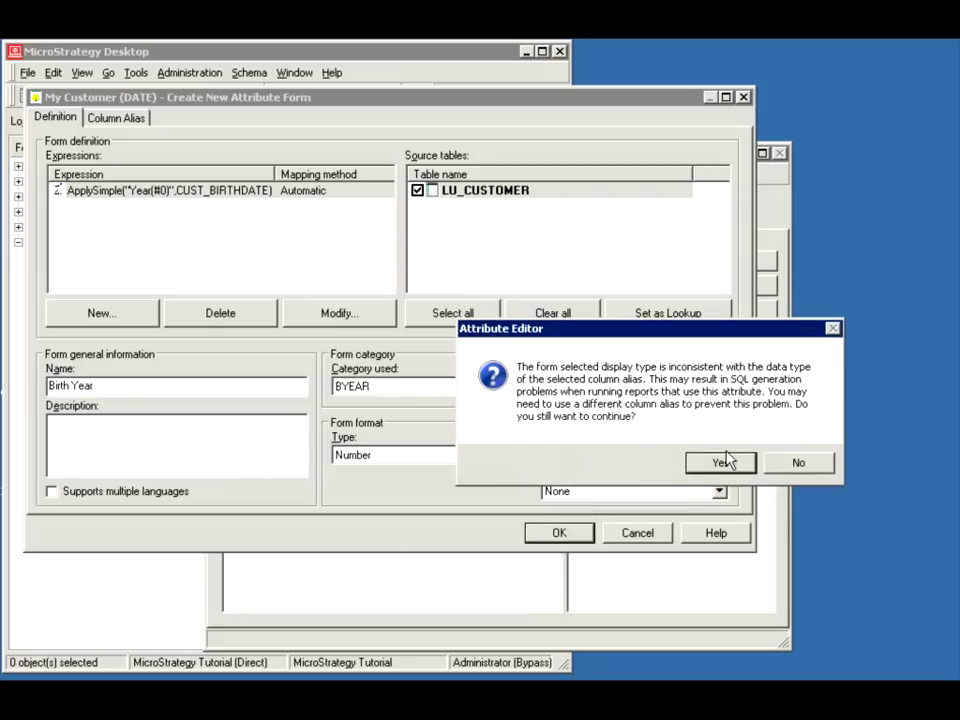
pyautogui.click(718, 464)
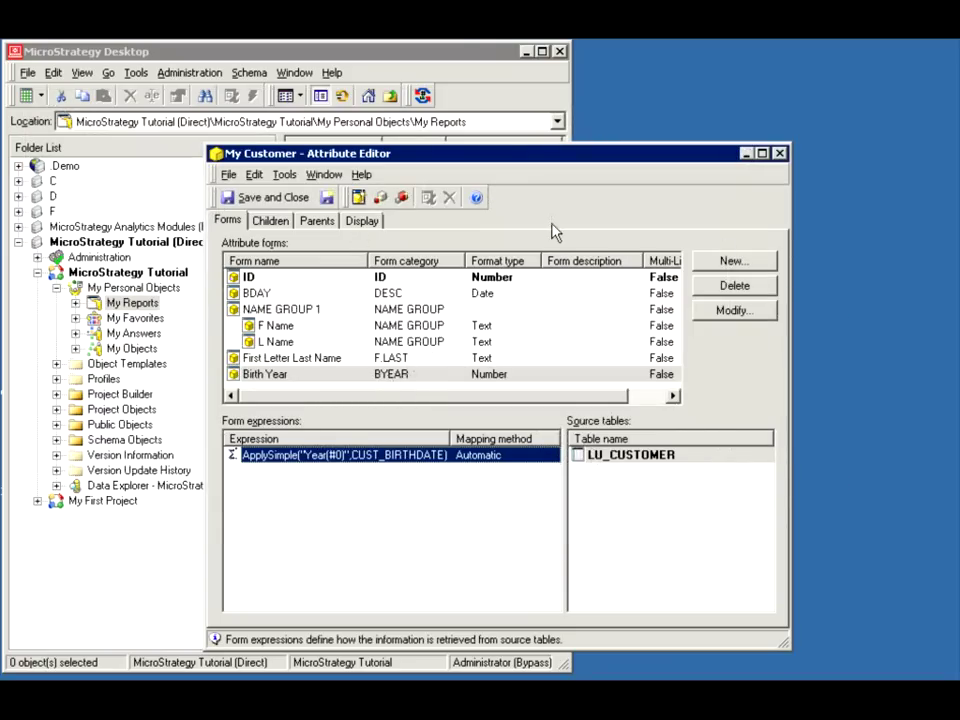
# Step: Save and close the My Customer attribute and update the project schema
pyautogui.click(262, 197)
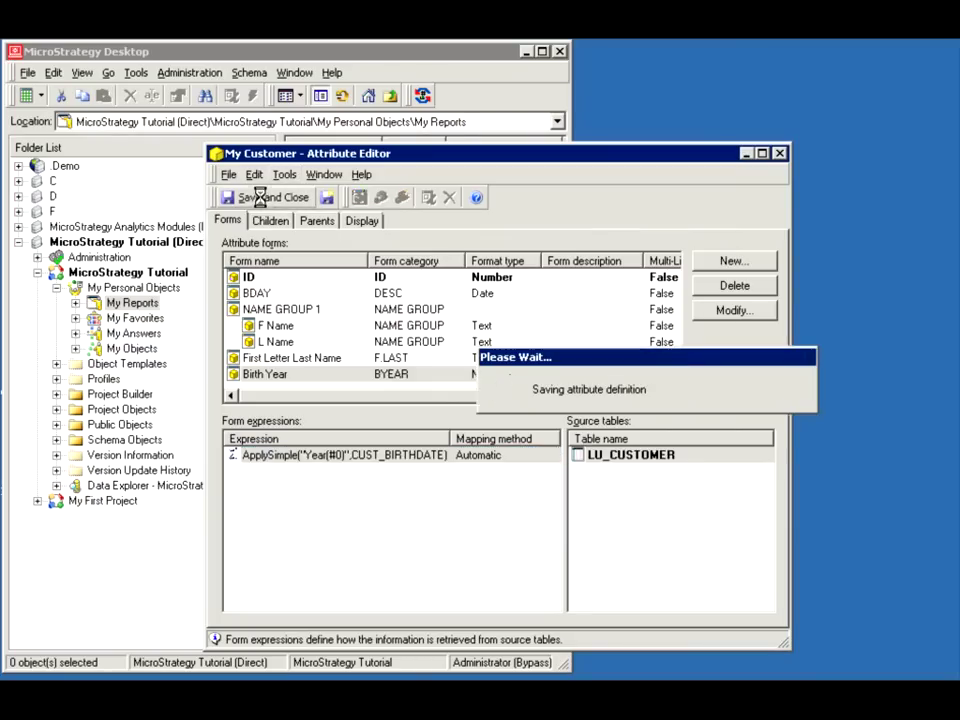
pyautogui.click(422, 97)
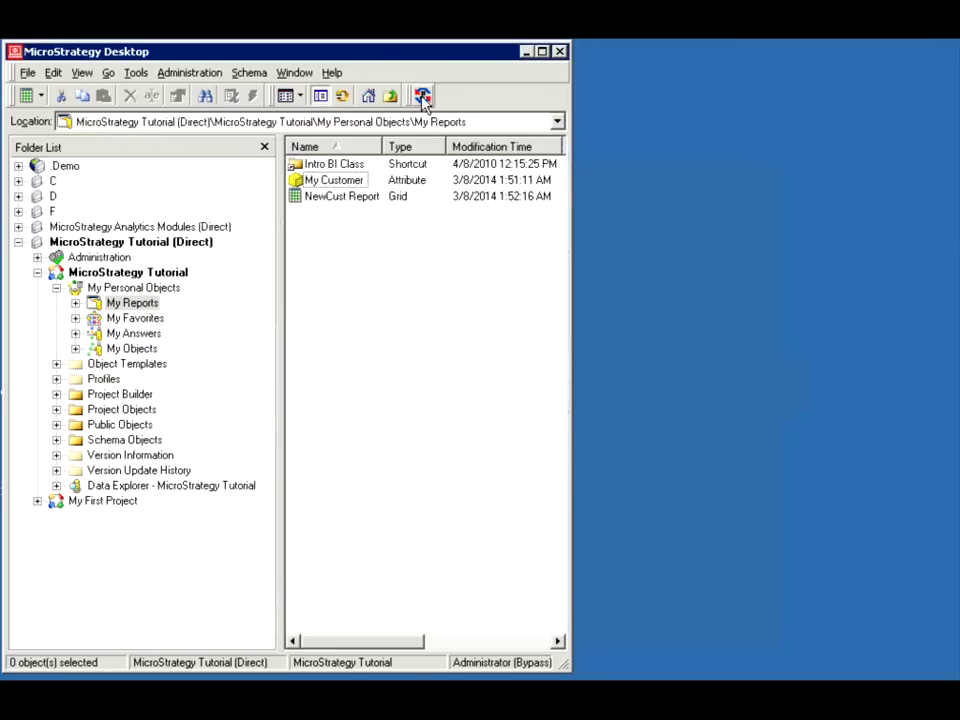
pyautogui.click(533, 440)
pyautogui.click(640, 480)
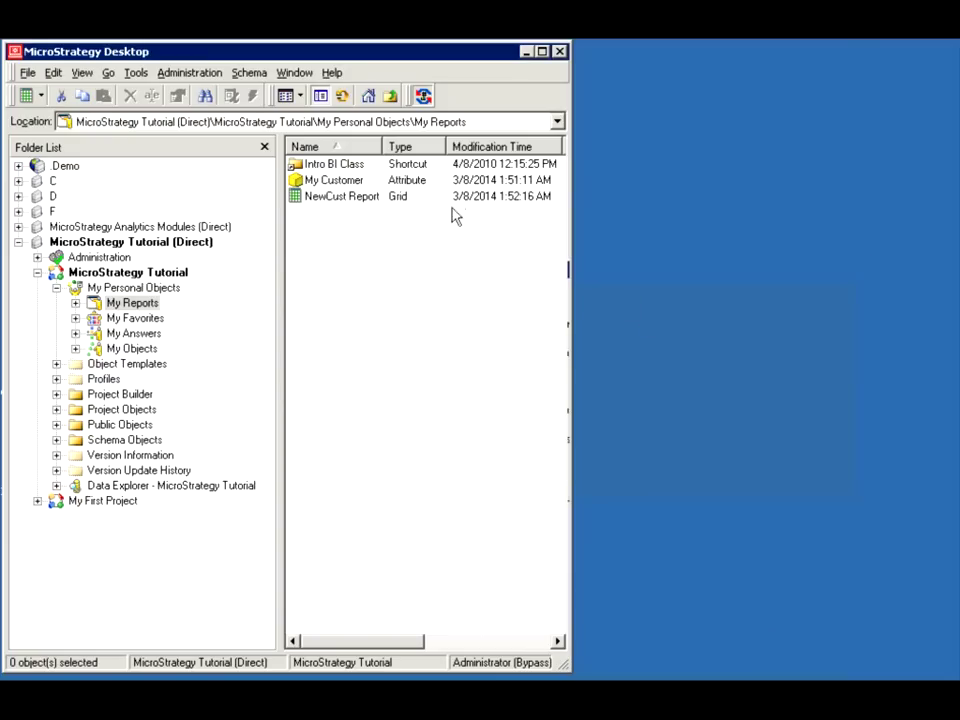
# Step: Open NewCust Report for editing, add the Birth Year form to My Customer's displayed forms, and run the report
pyautogui.rightClick(313, 205)
pyautogui.click(344, 275)
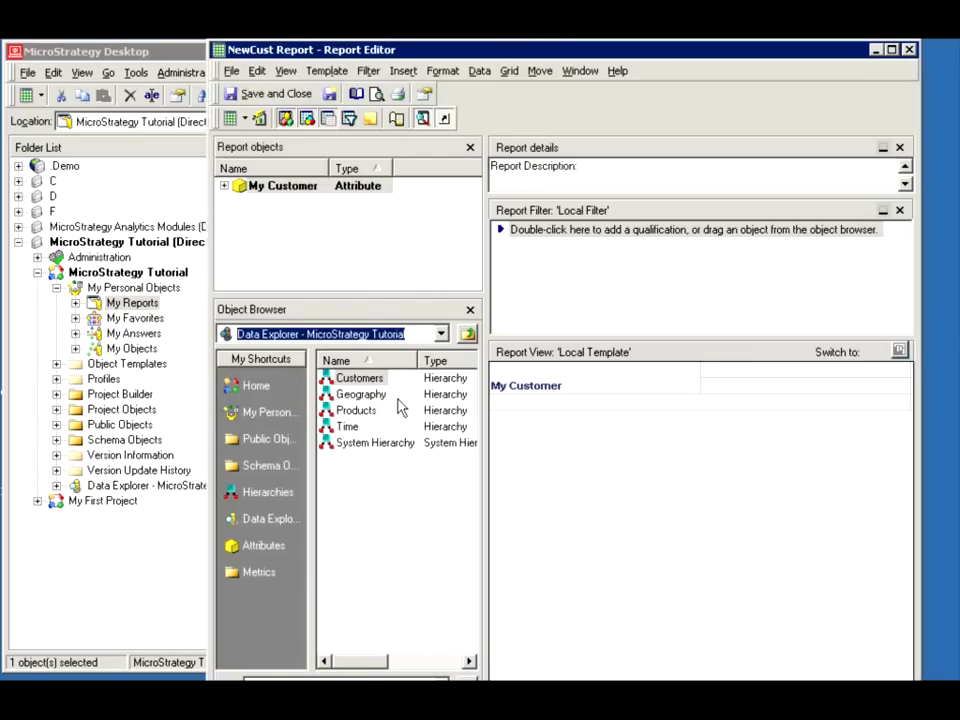
pyautogui.rightClick(515, 389)
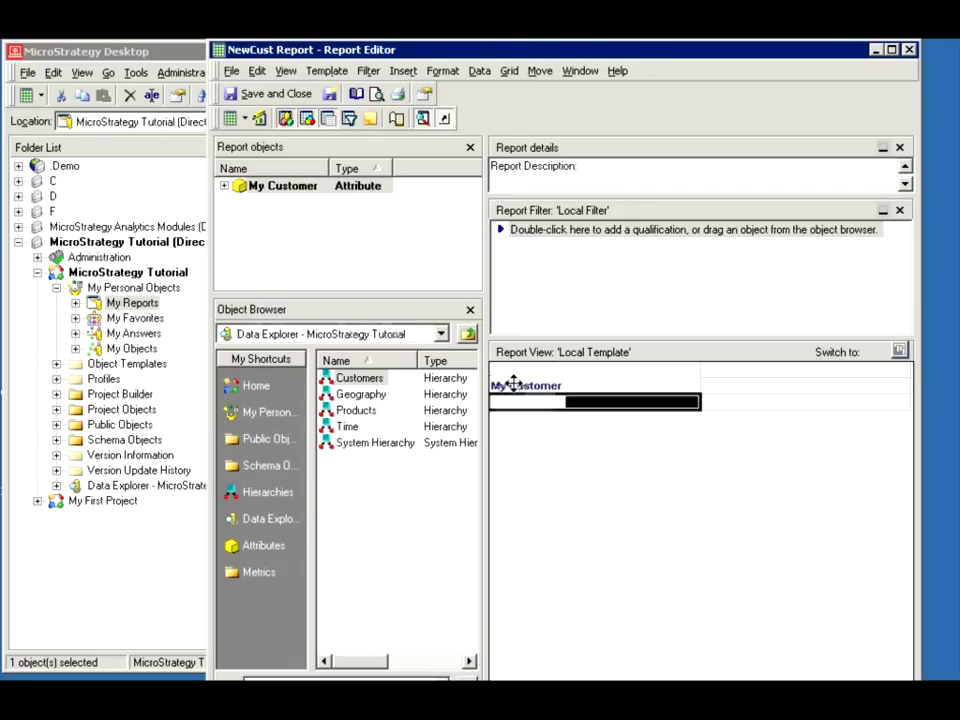
pyautogui.moveTo(575, 413)
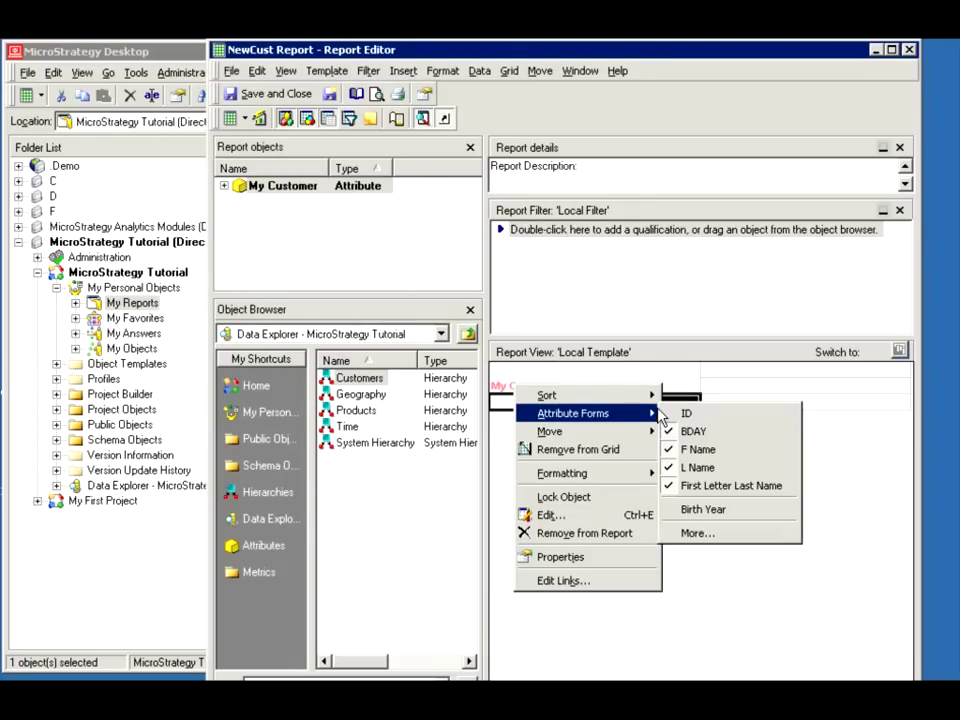
pyautogui.click(702, 509)
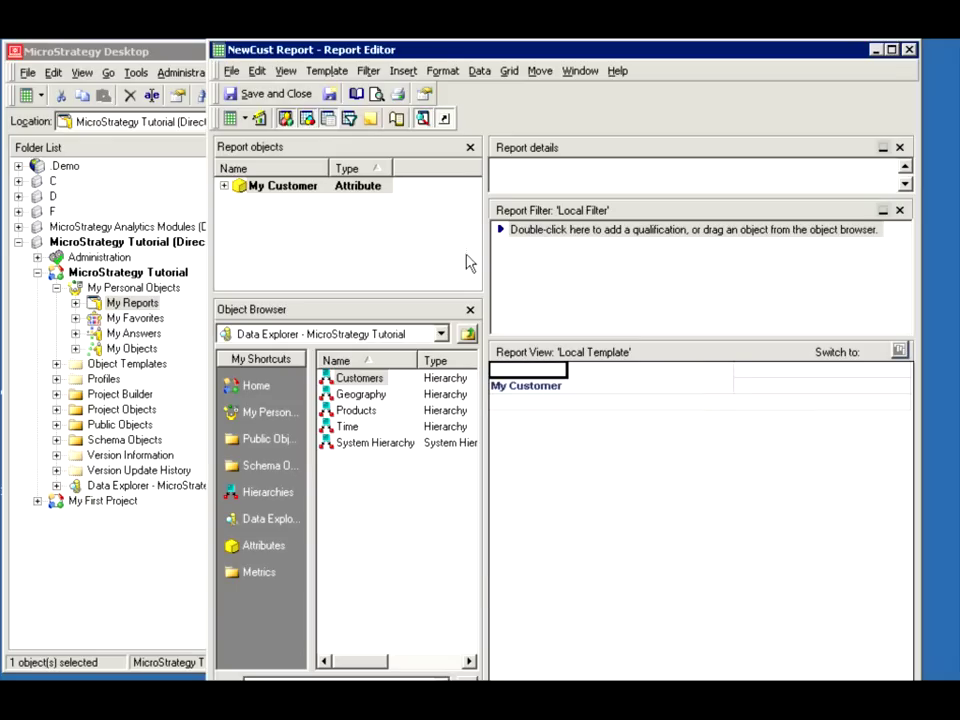
pyautogui.click(232, 119)
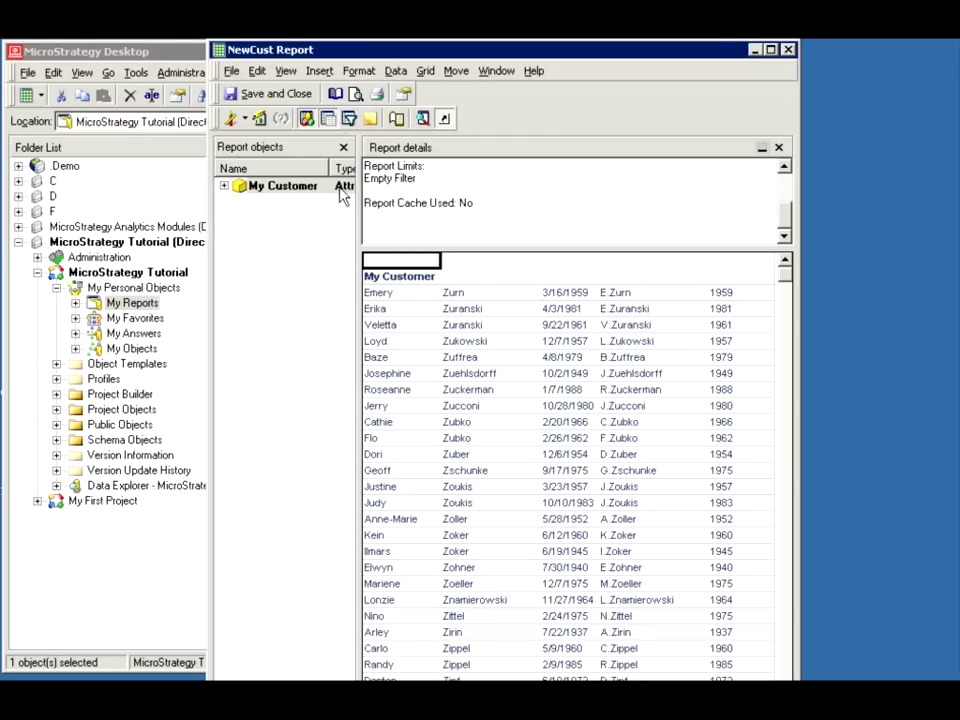
# Step: List My Customer's forms in the report objects and remove First Letter Last Name from the displayed forms
pyautogui.doubleClick(283, 190)
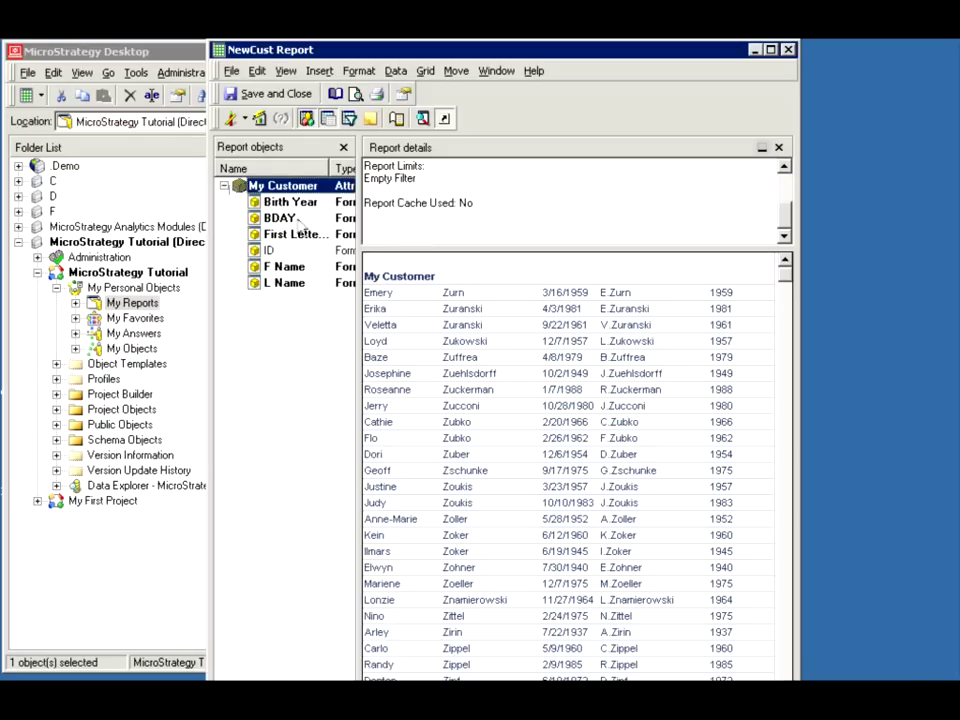
pyautogui.click(400, 276)
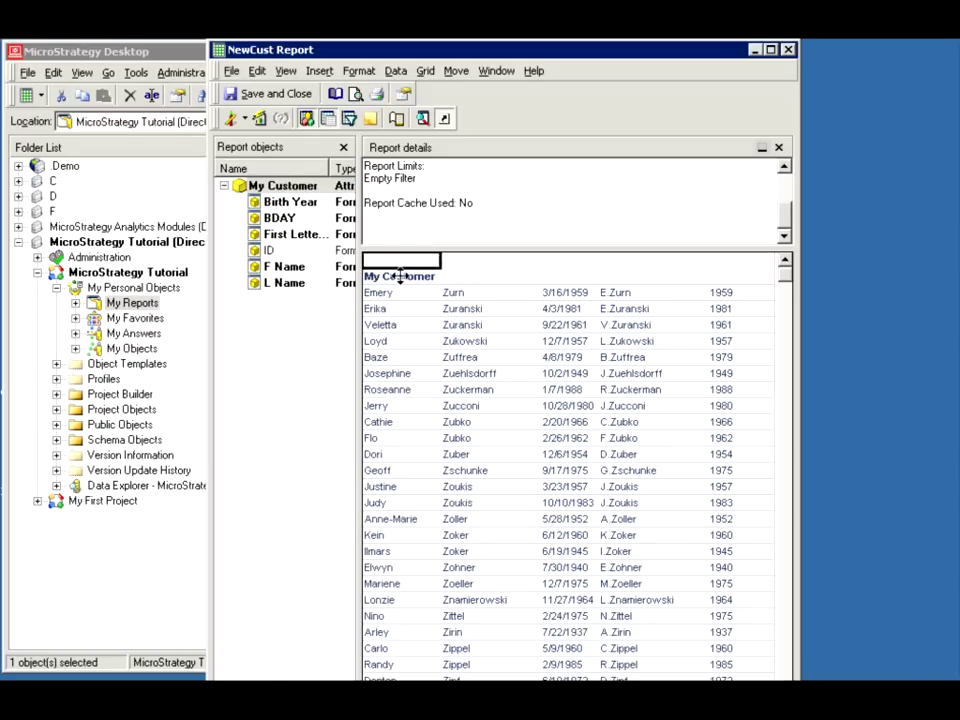
pyautogui.rightClick(402, 279)
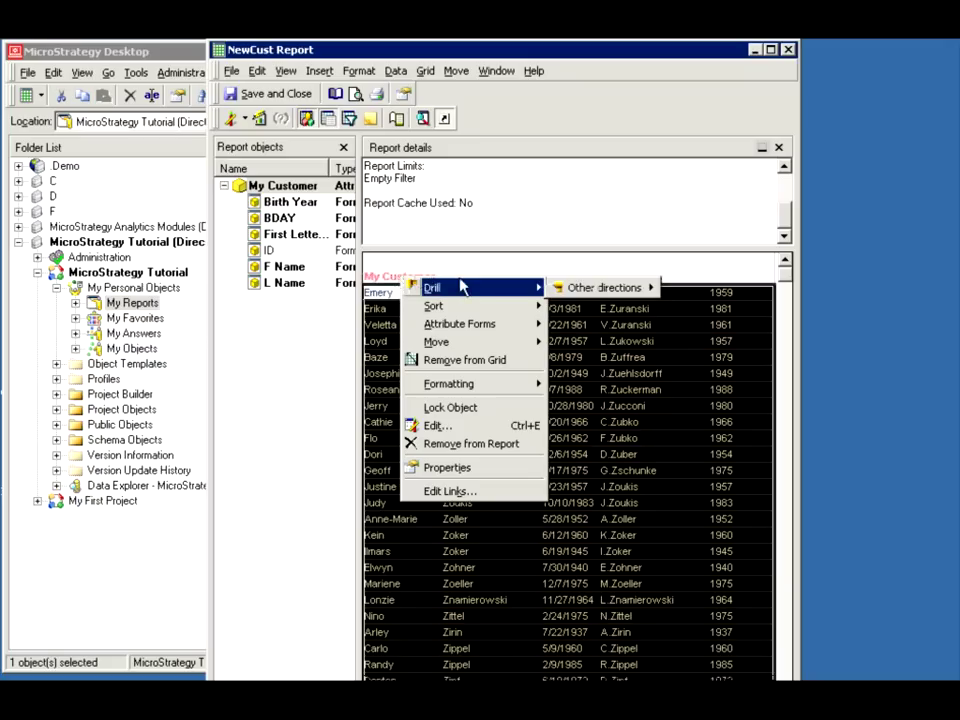
pyautogui.moveTo(510, 325)
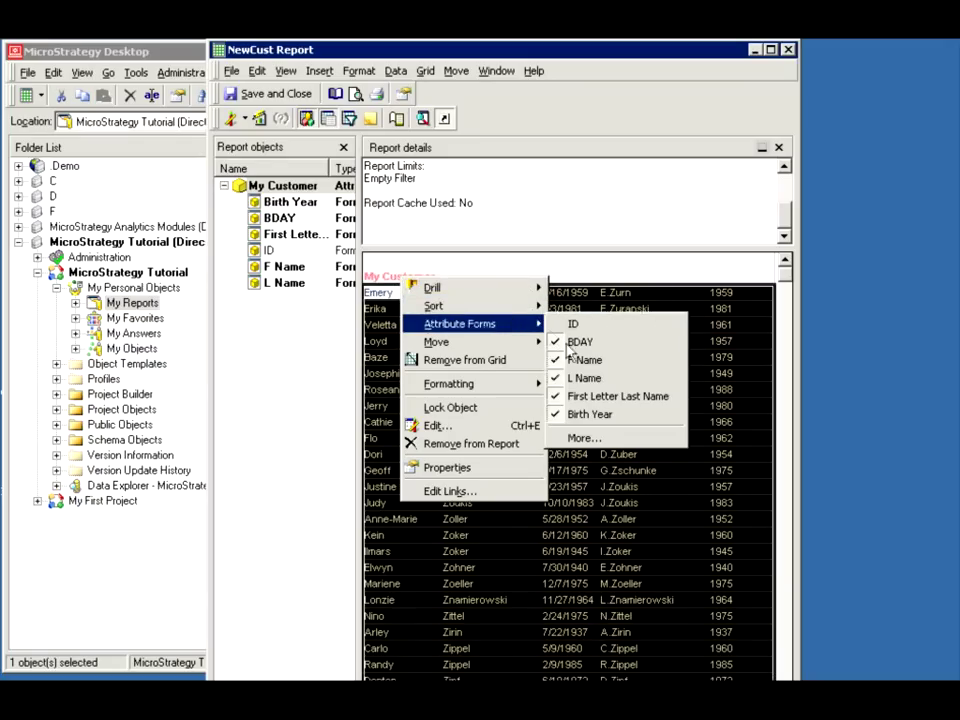
pyautogui.click(579, 395)
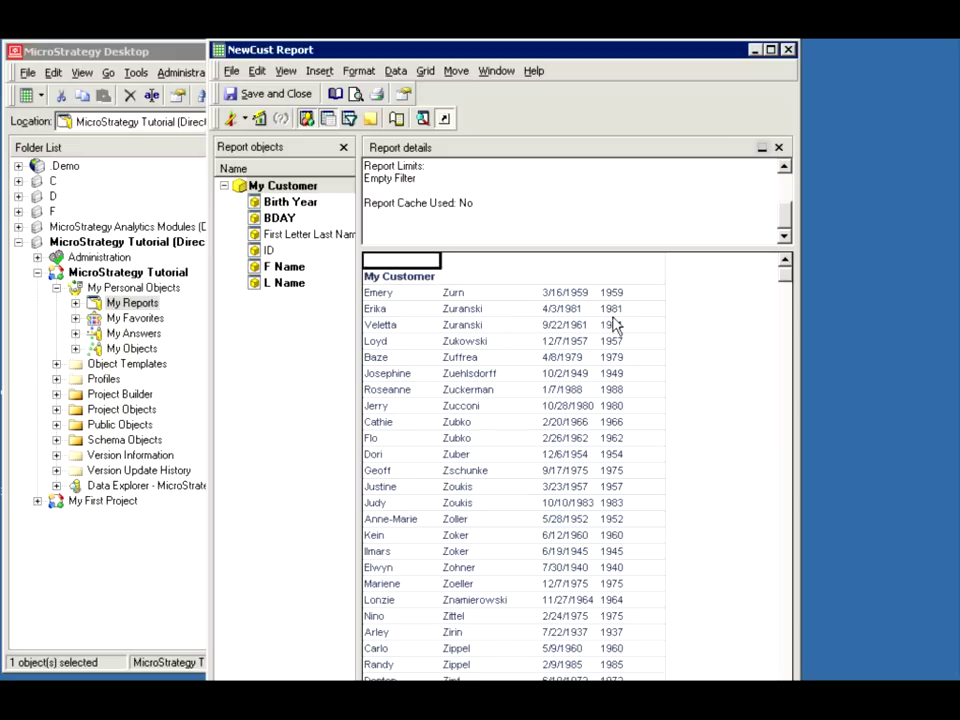
# Step: Display the First Letter Last Name form again so that it comes after Birth Year in the grid
pyautogui.rightClick(388, 277)
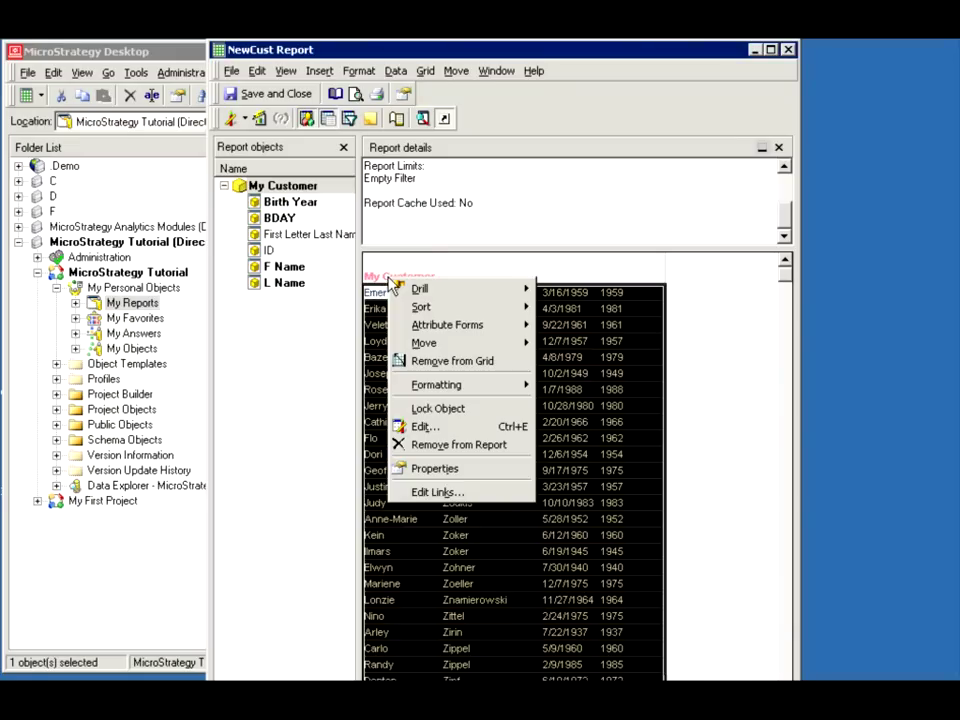
pyautogui.moveTo(500, 325)
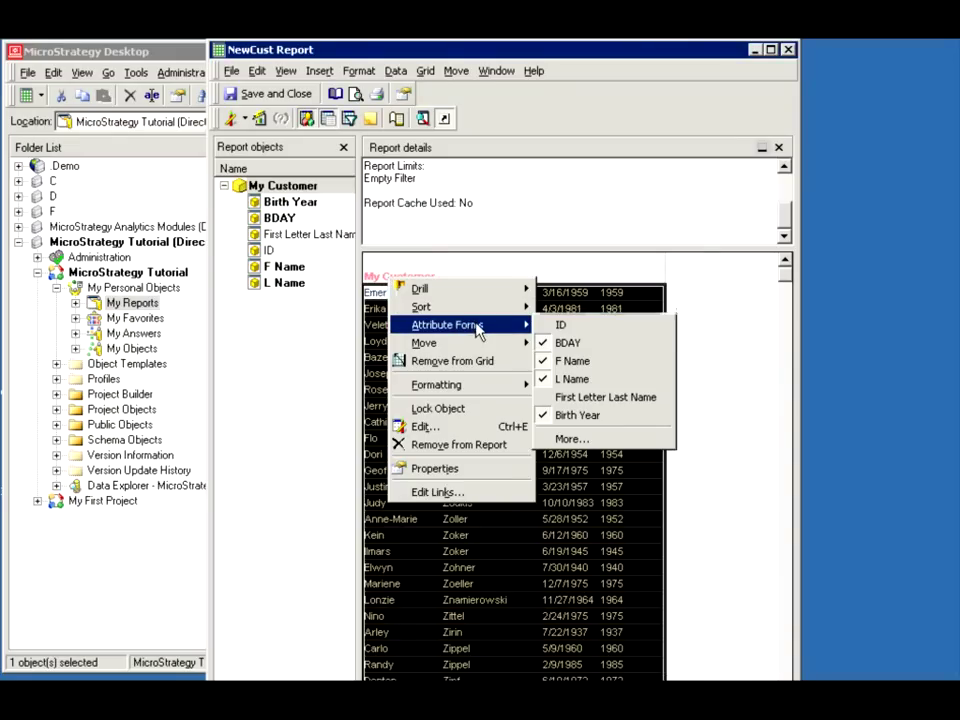
pyautogui.click(612, 397)
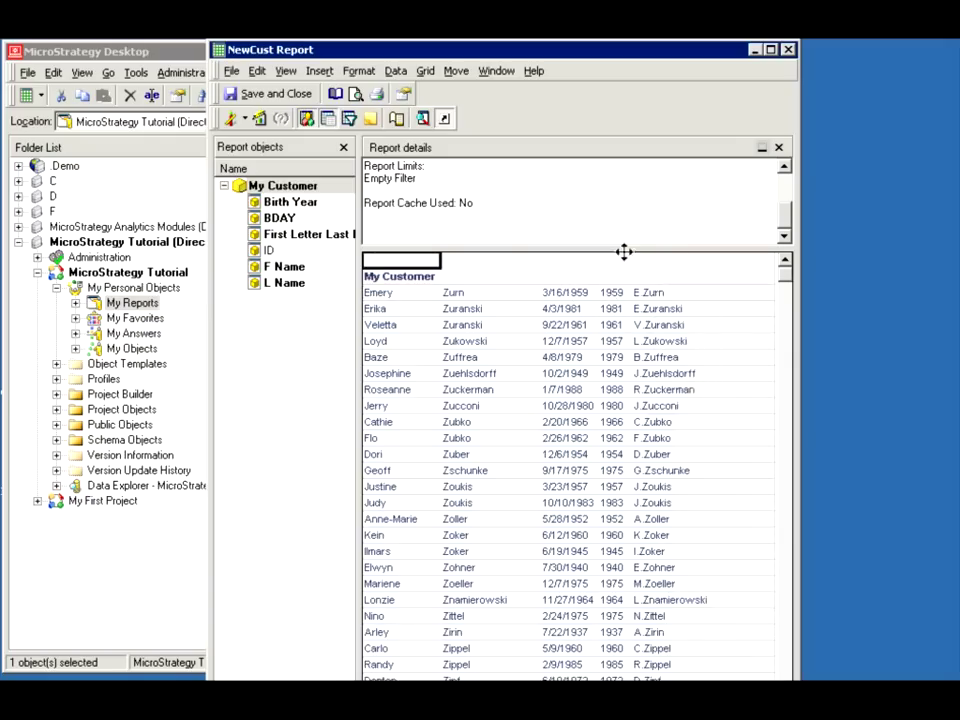
# Step: Try reordering Birth Year among My Customer's displayed forms in the Attribute Display settings, and discard the changes
pyautogui.click(395, 71)
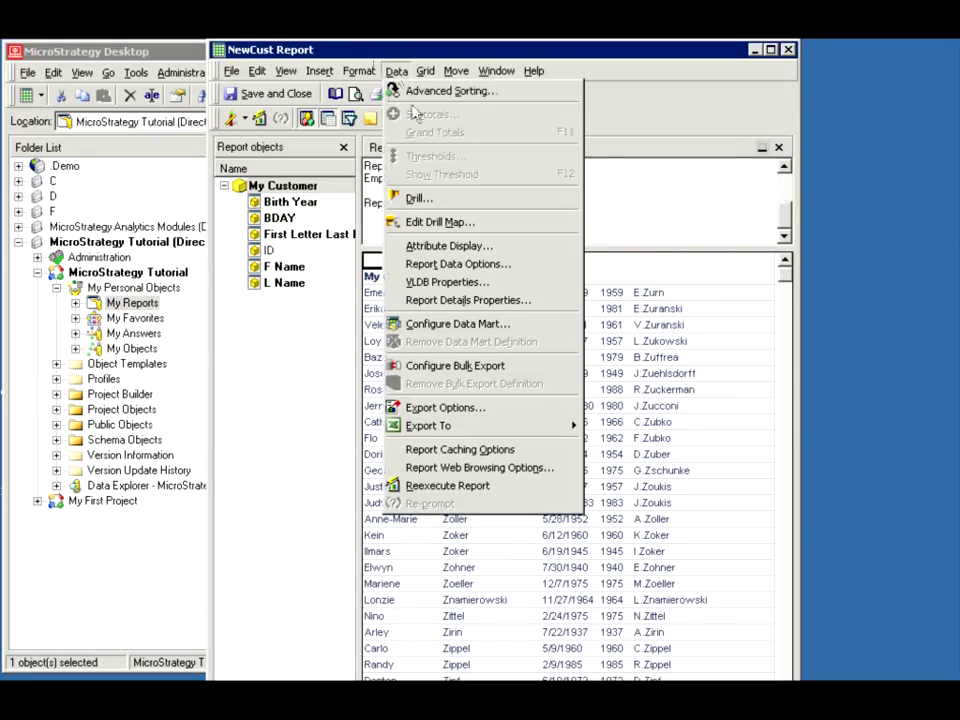
pyautogui.click(422, 248)
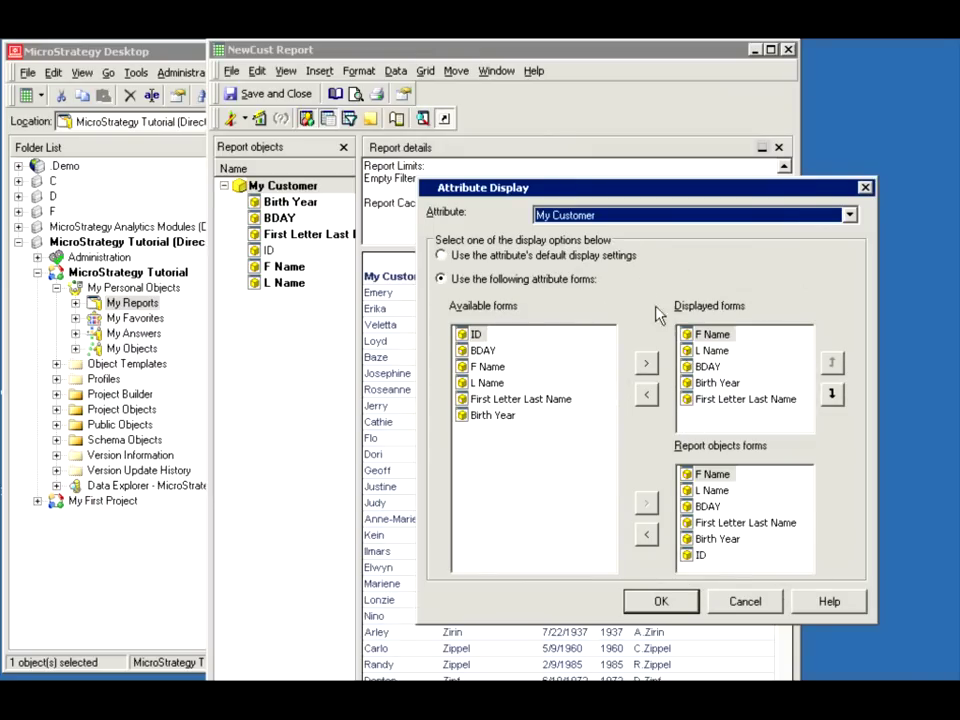
pyautogui.click(717, 383)
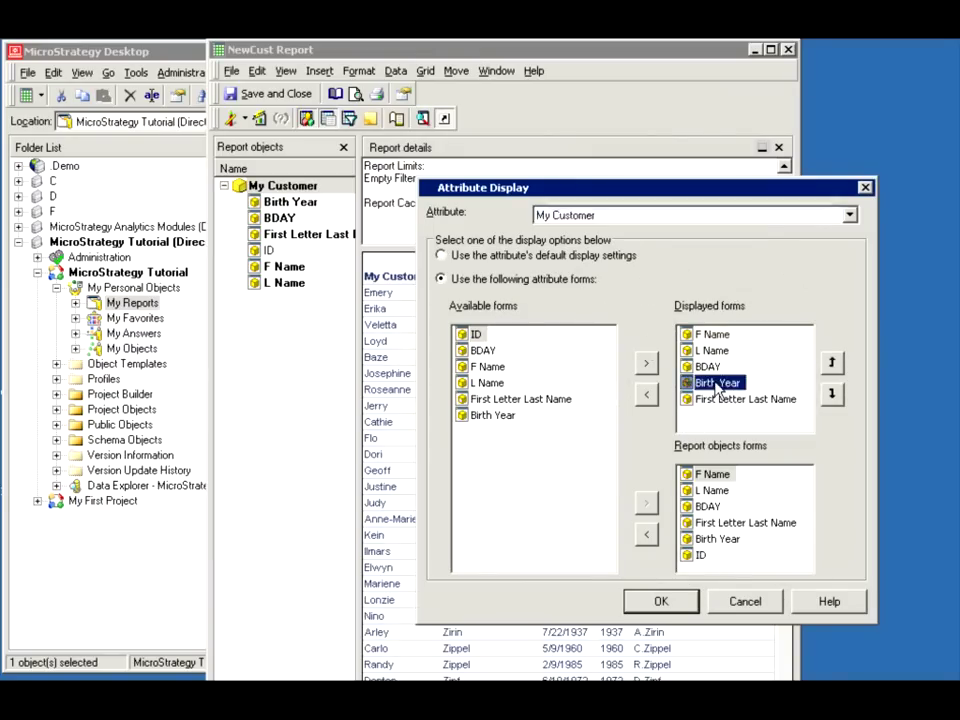
pyautogui.click(832, 363)
pyautogui.click(832, 393)
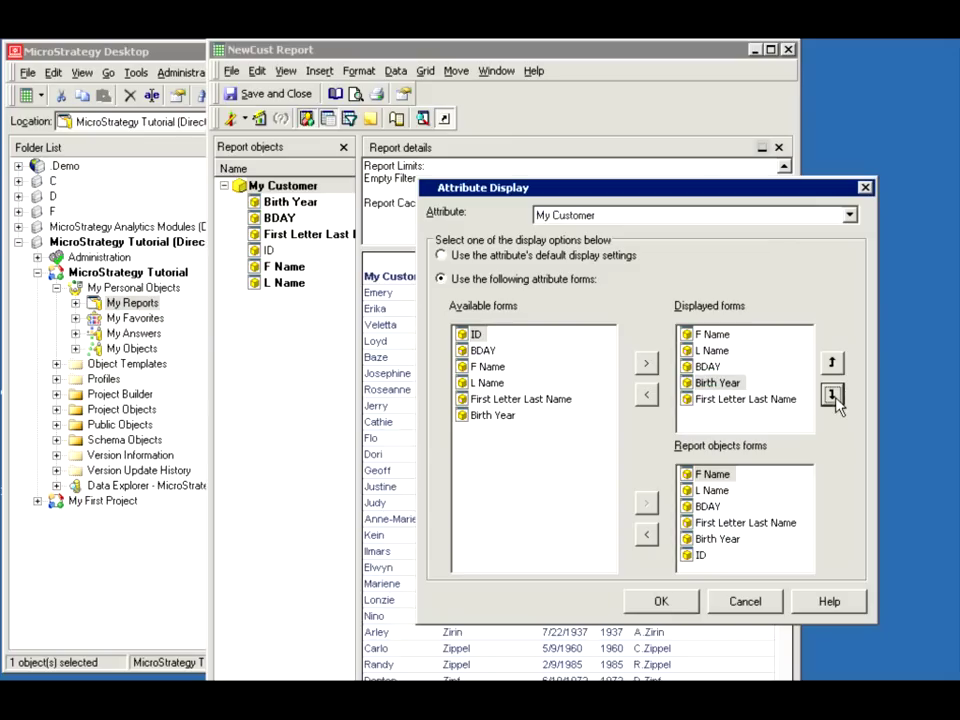
pyautogui.click(742, 601)
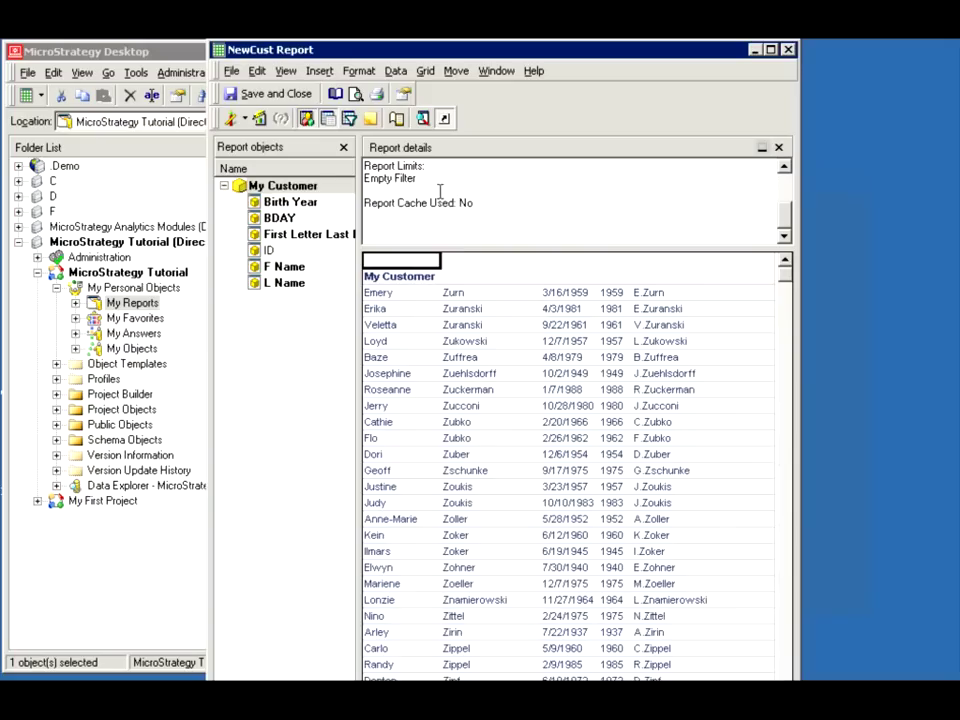
# Step: Switch NewCust Report to Design View and add the Transactions Per Customer metric from the public Customer Analysis Metrics folder
pyautogui.click(243, 119)
pyautogui.click(245, 119)
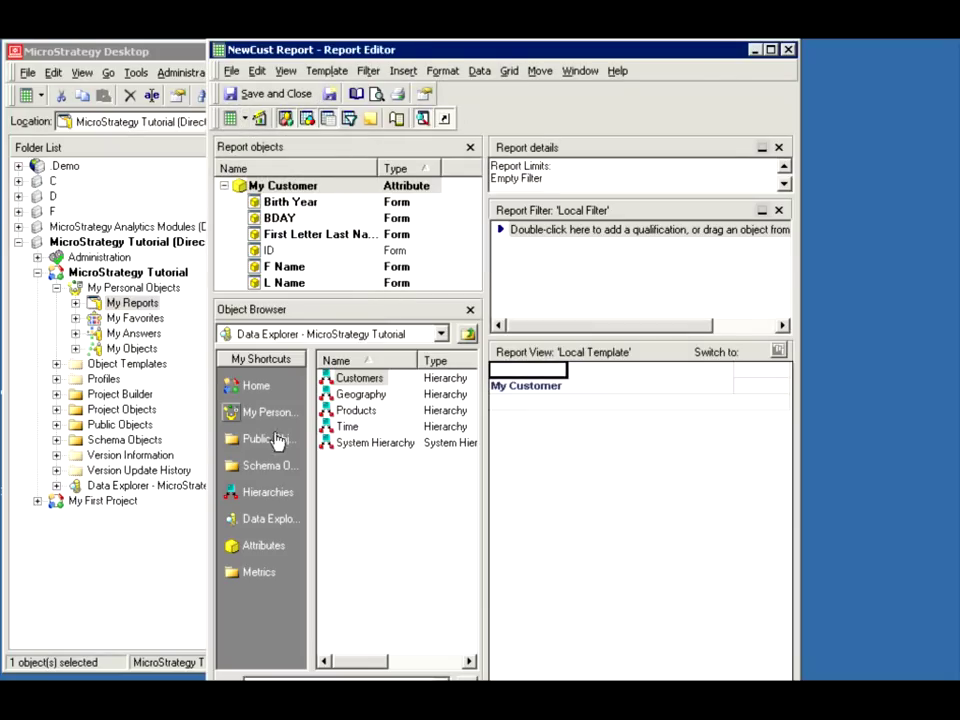
pyautogui.click(262, 440)
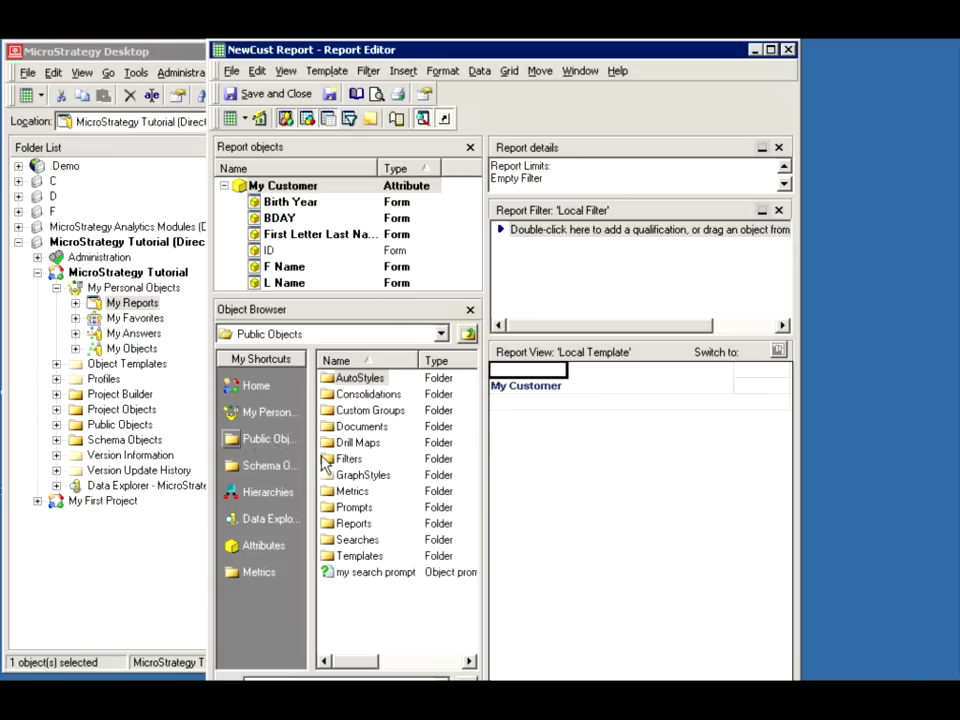
pyautogui.doubleClick(349, 491)
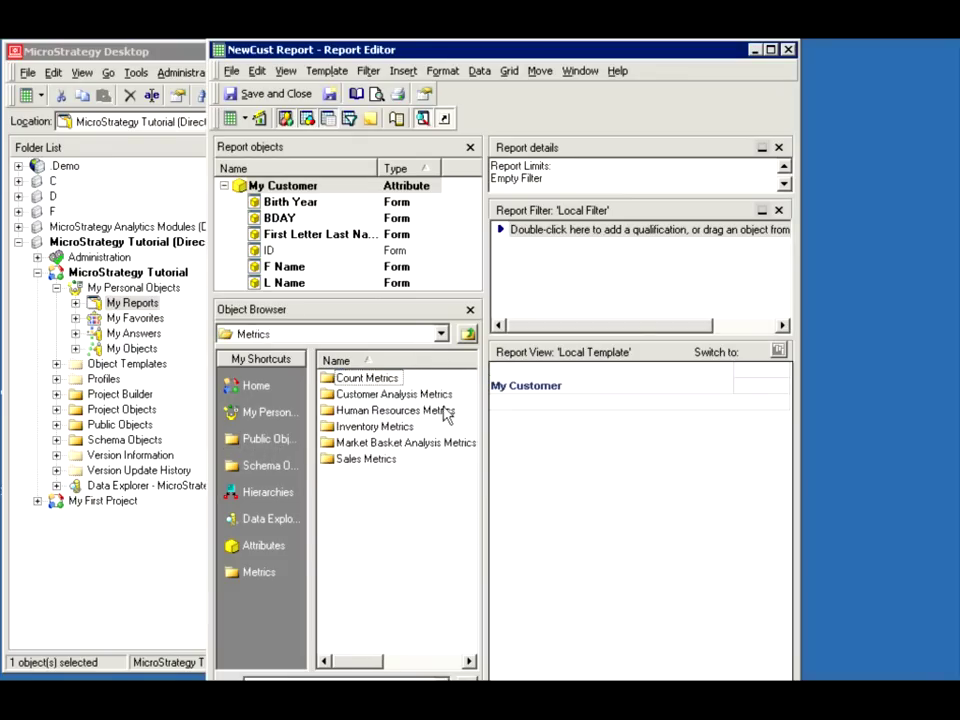
pyautogui.doubleClick(362, 396)
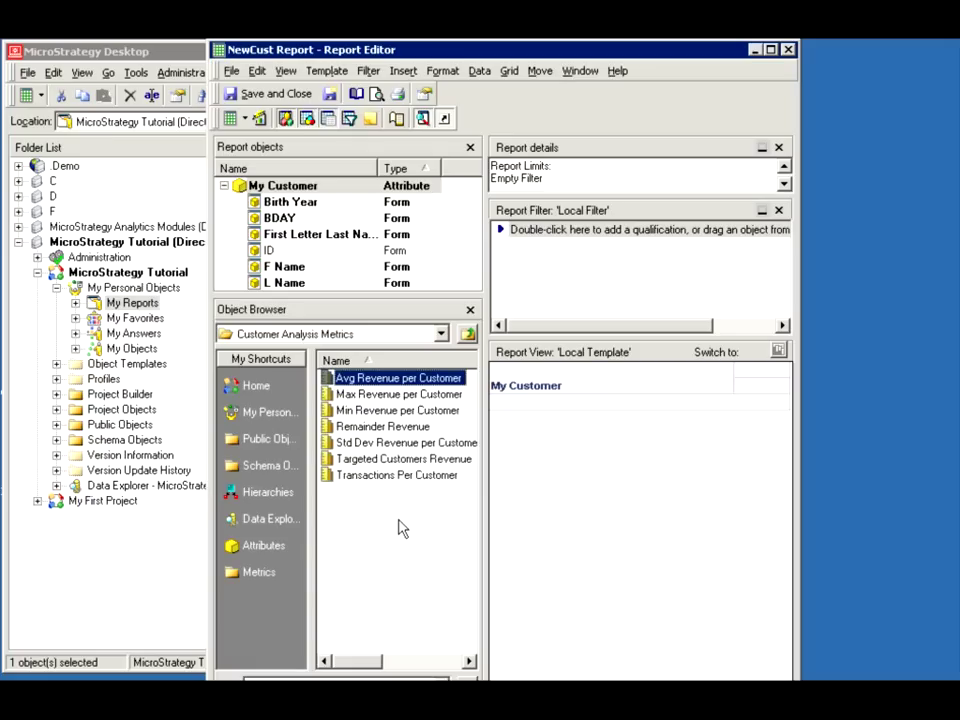
pyautogui.click(370, 477)
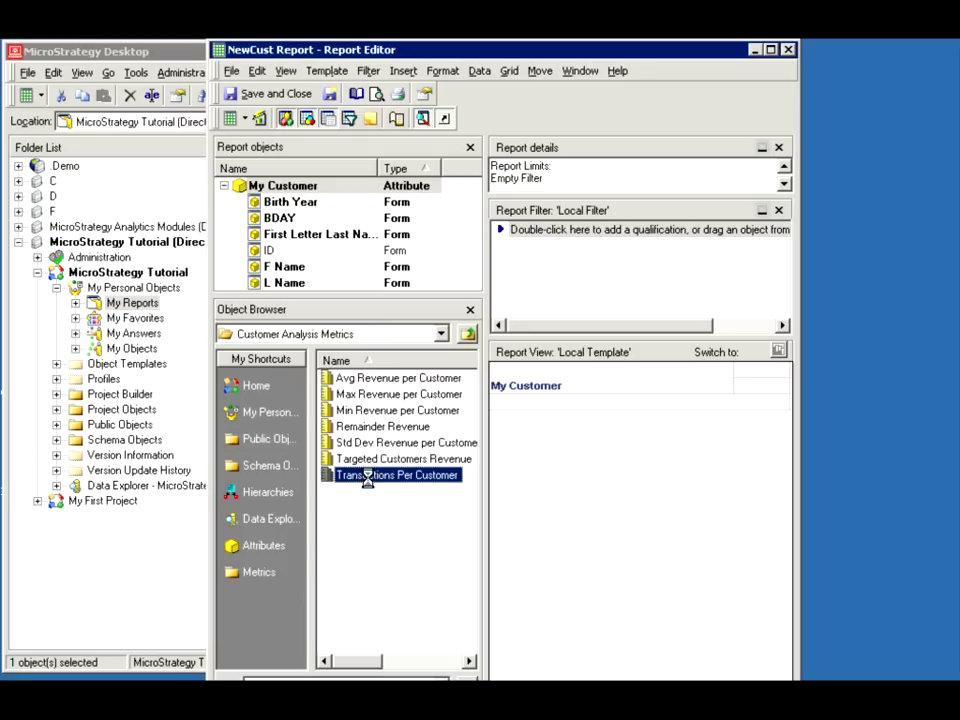
pyautogui.doubleClick(370, 477)
# Step: Trace the components of Transactions Per Customer through Order Count from Fact and Units Sold to the ORDER_DETAIL table, and close the searches
pyautogui.rightClick(360, 484)
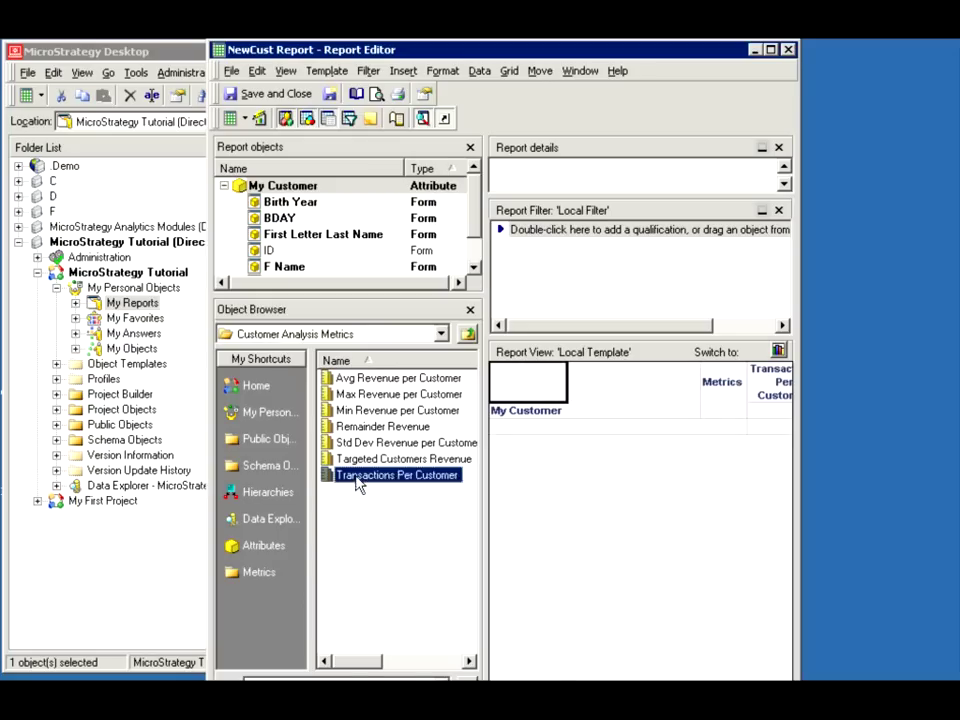
pyautogui.click(452, 674)
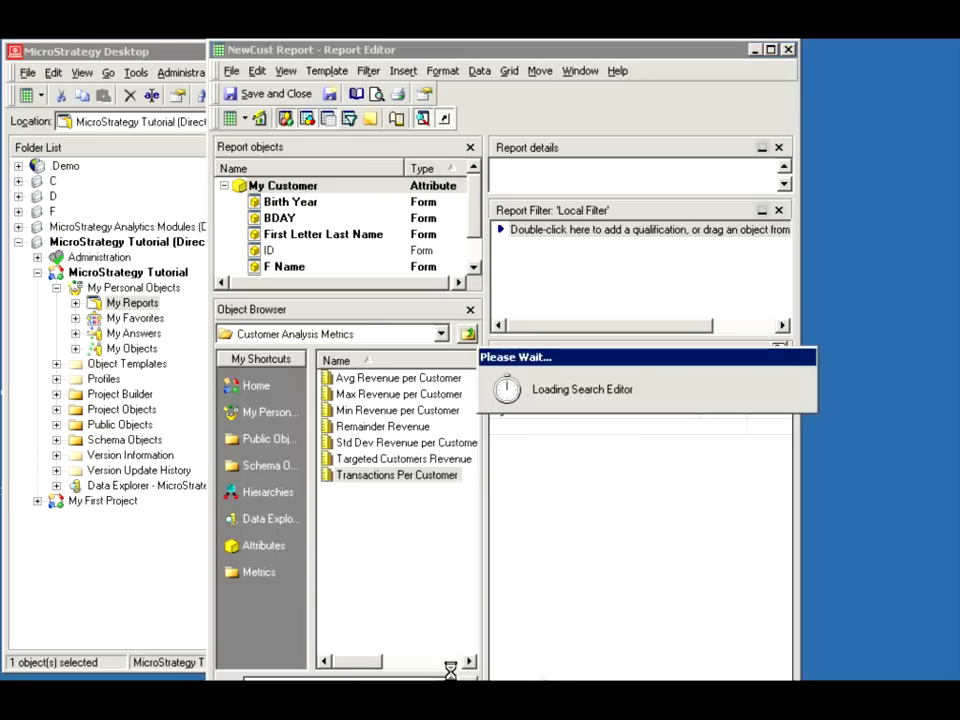
pyautogui.rightClick(125, 433)
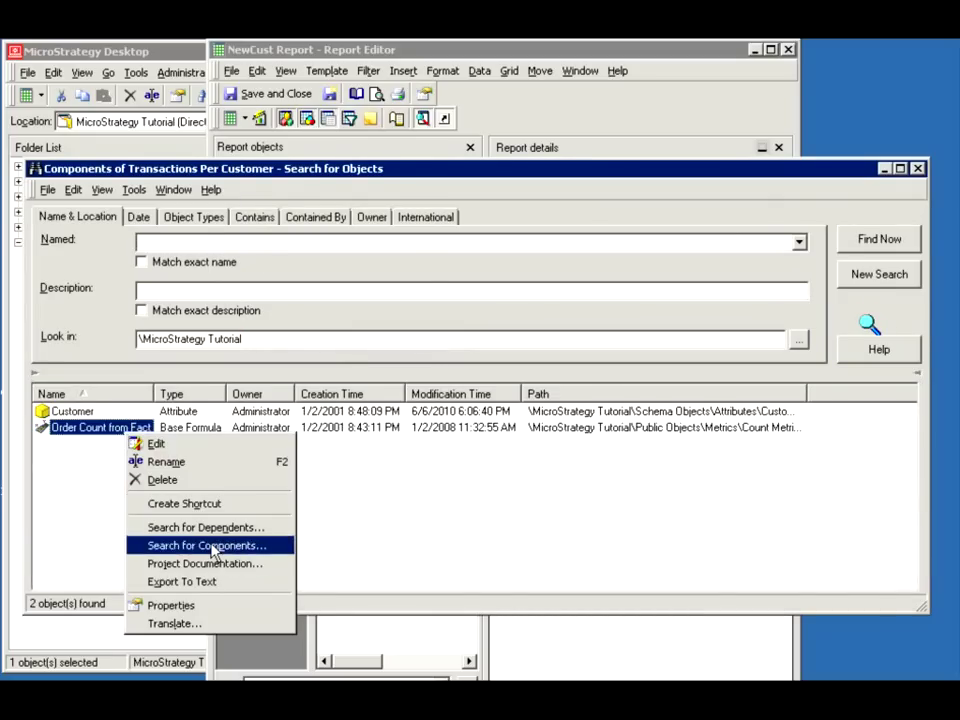
pyautogui.click(212, 545)
pyautogui.rightClick(104, 466)
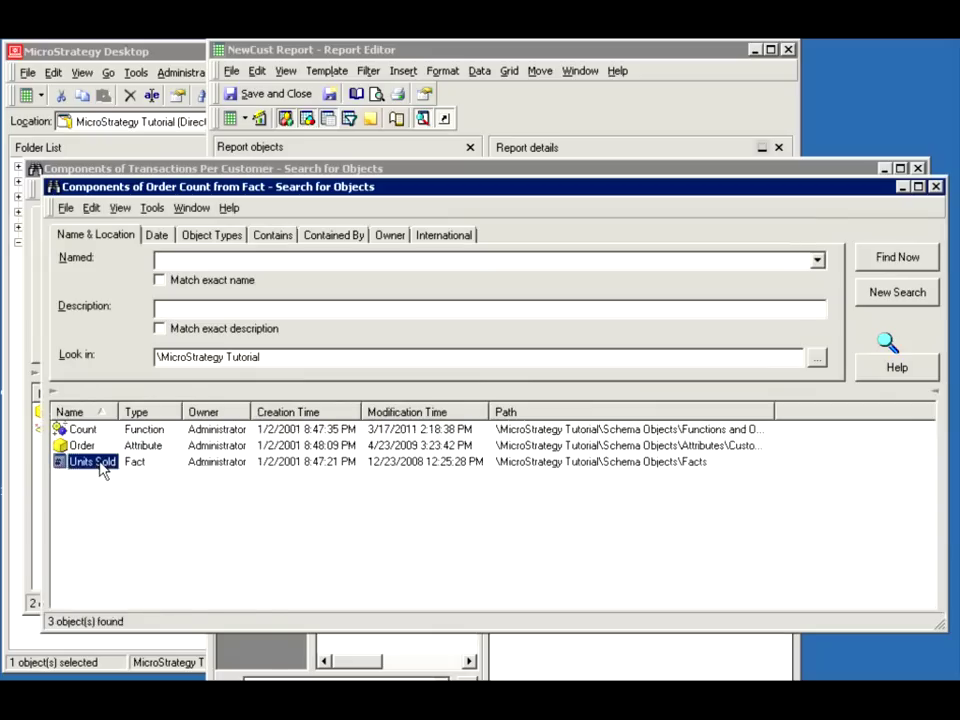
pyautogui.click(176, 572)
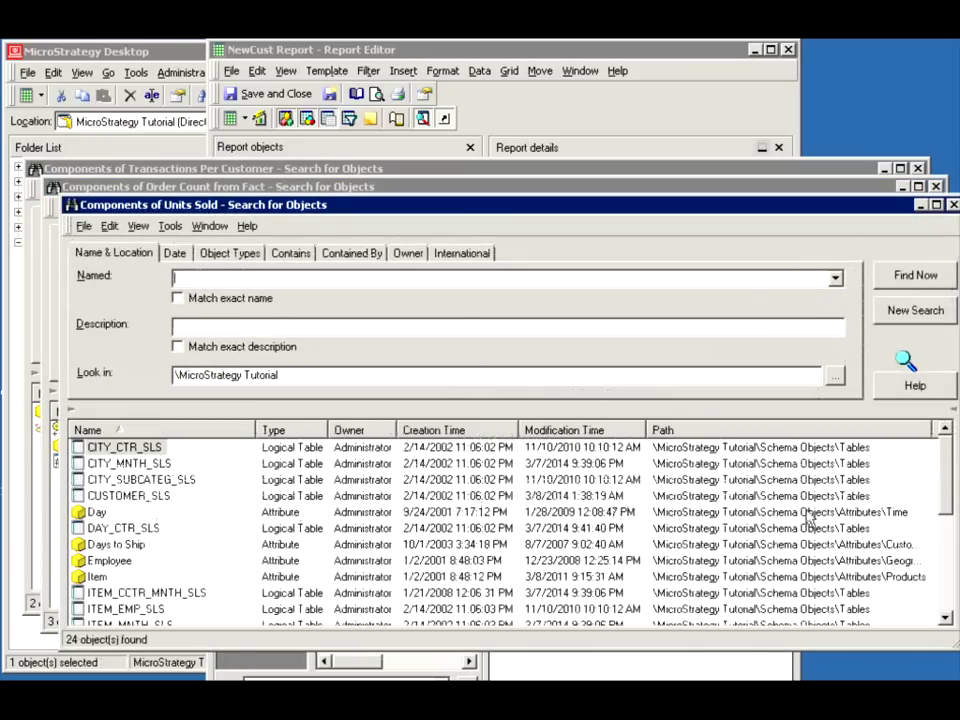
pyautogui.moveTo(949, 461); pyautogui.dragTo(950, 532)
pyautogui.click(135, 545)
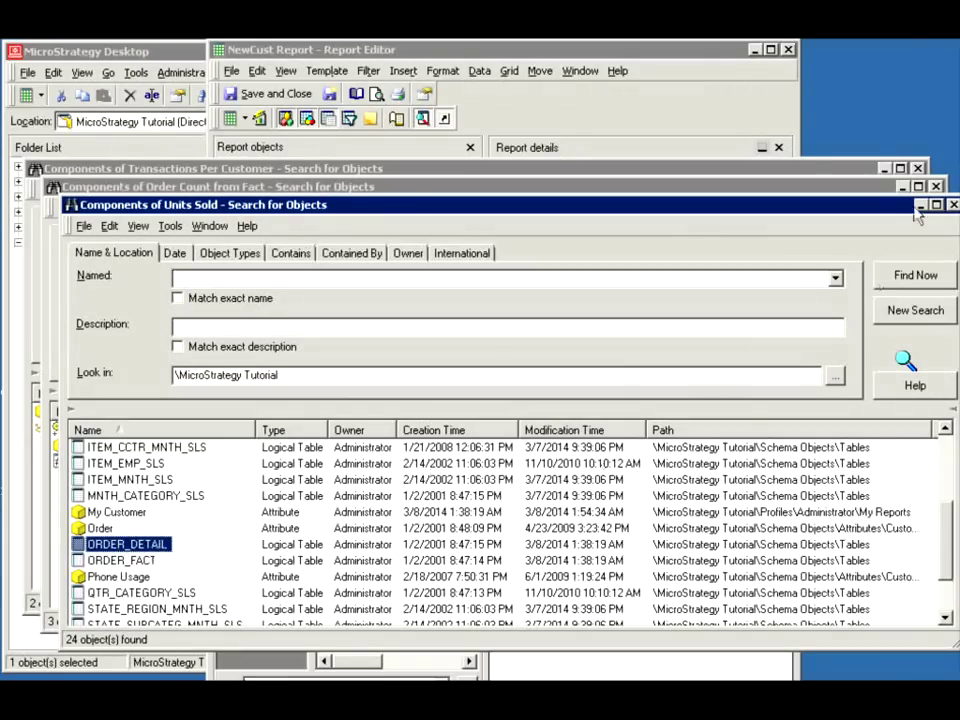
pyautogui.click(953, 205)
pyautogui.click(936, 187)
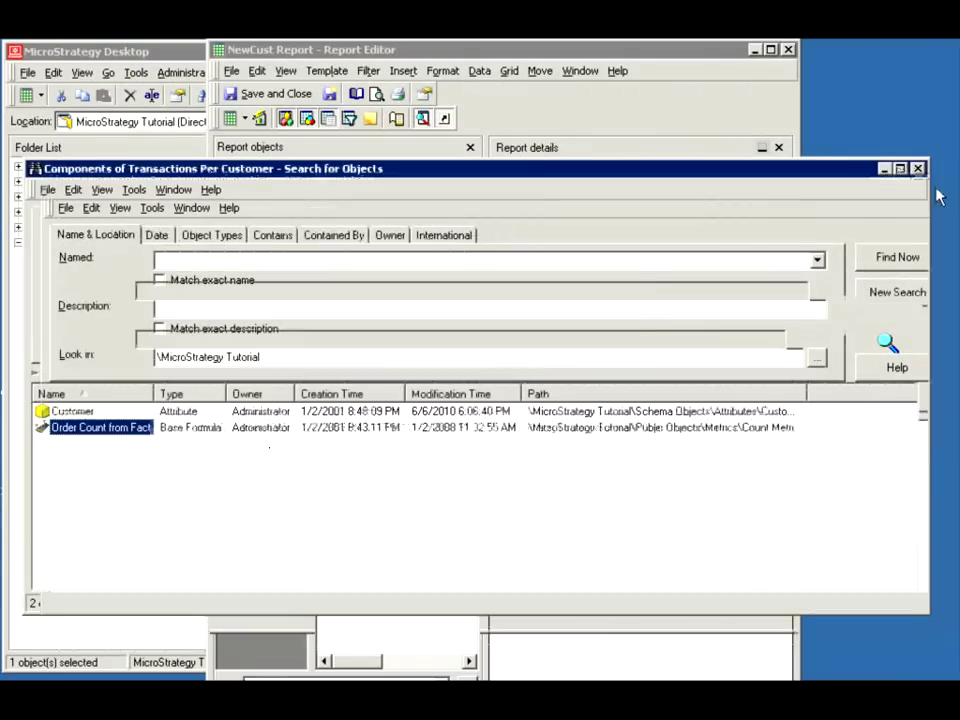
pyautogui.click(918, 169)
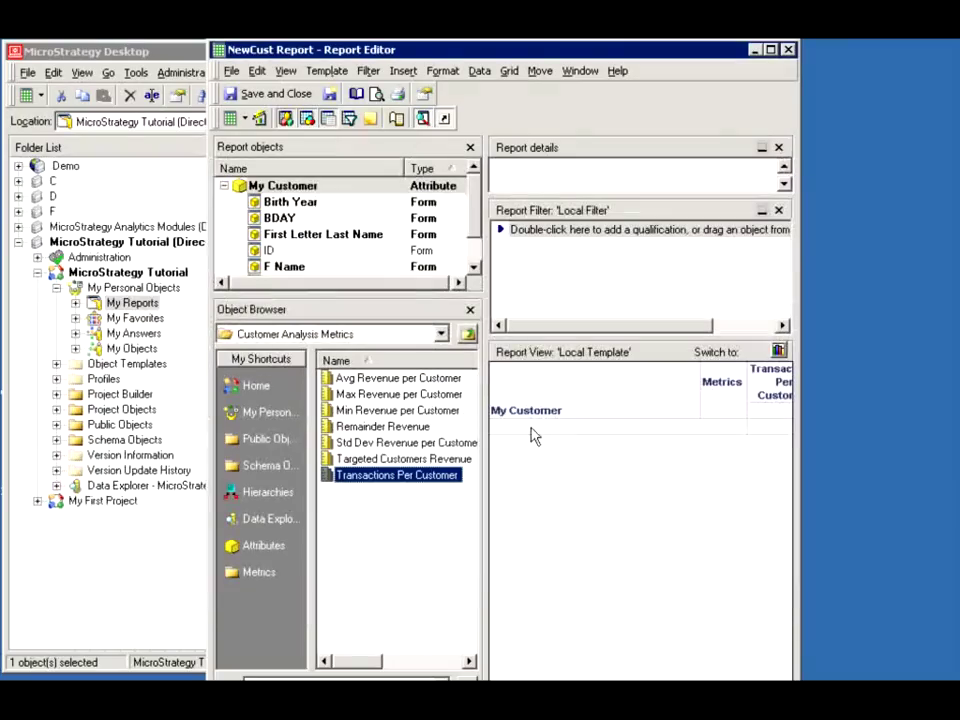
# Step: Run NewCust Report with the added metric and display its SQL View
pyautogui.click(230, 118)
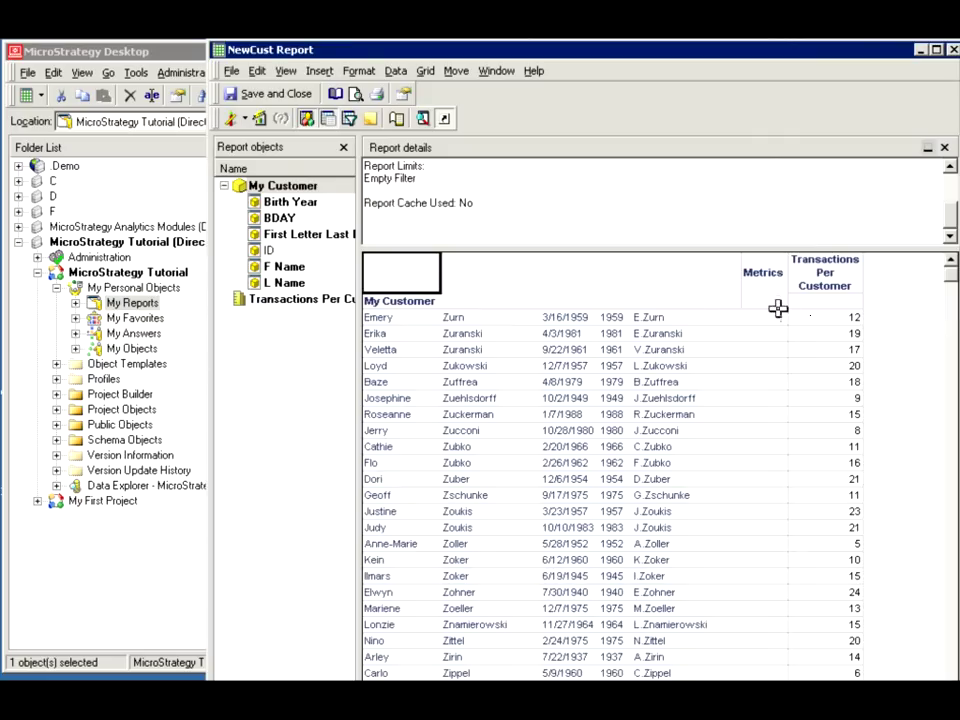
pyautogui.click(244, 119)
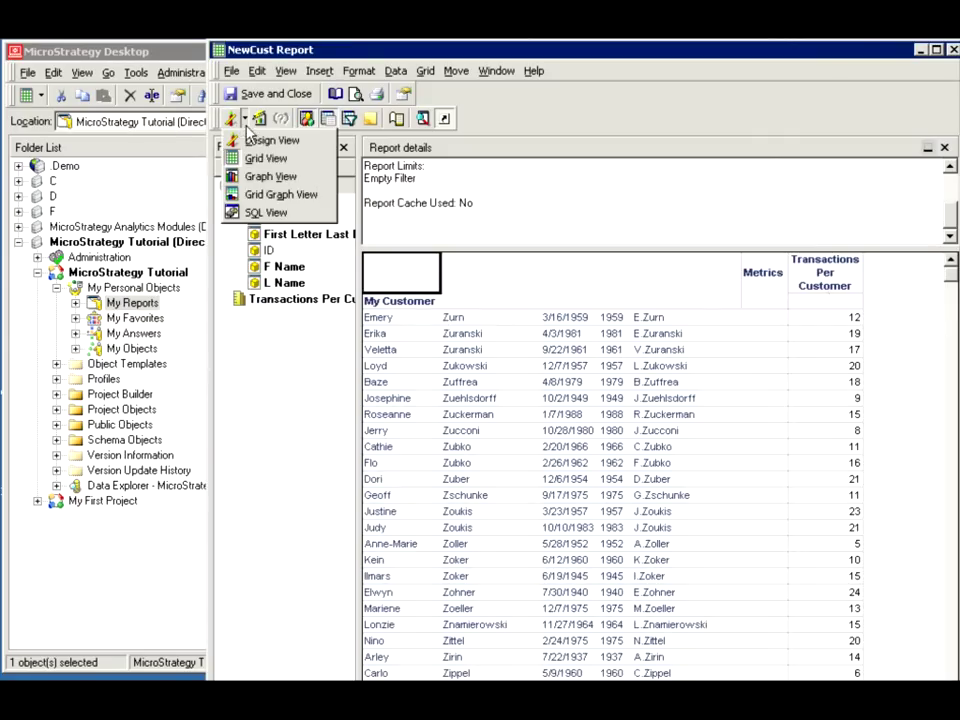
pyautogui.click(262, 213)
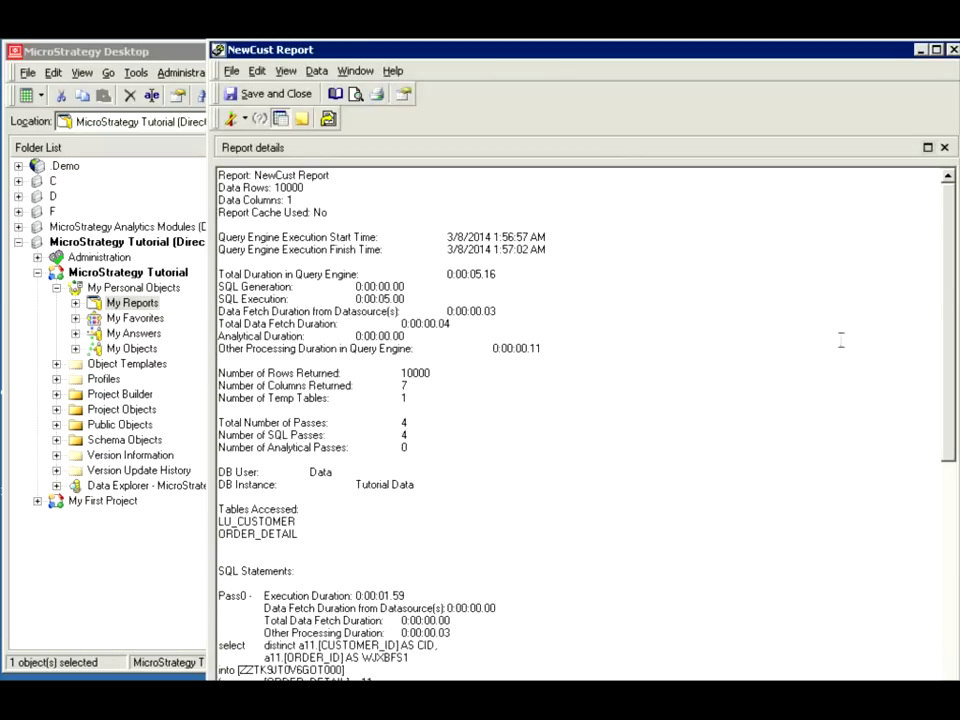
# Step: Examine the Pass0 SQL statement, checking its distinct customer and order ID columns and its source table
pyautogui.moveTo(945, 317); pyautogui.dragTo(952, 448)
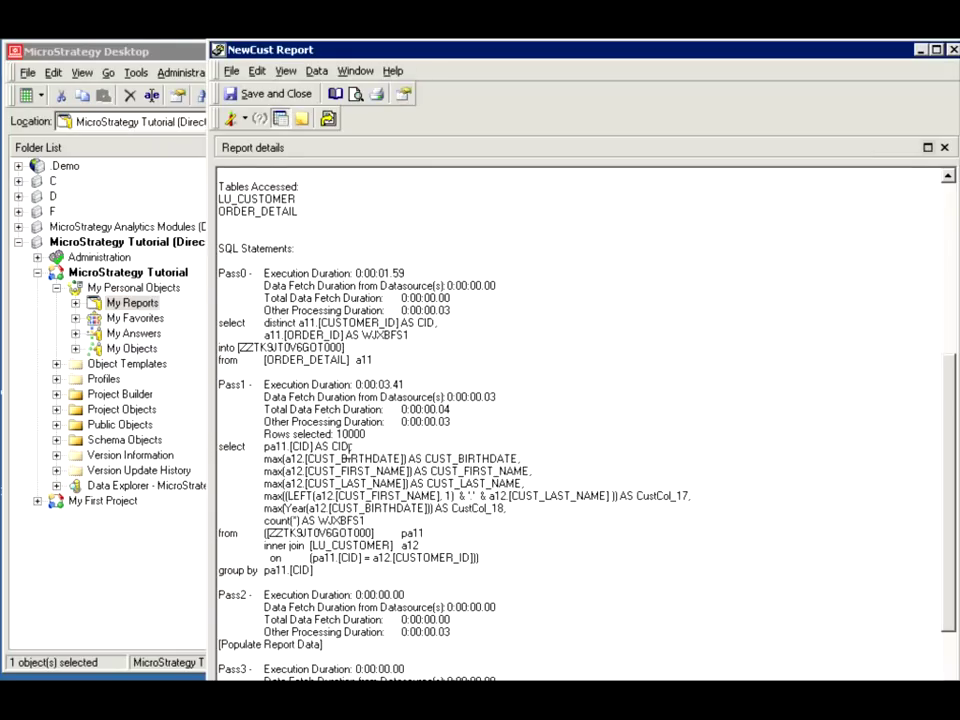
pyautogui.moveTo(298, 323); pyautogui.dragTo(414, 323)
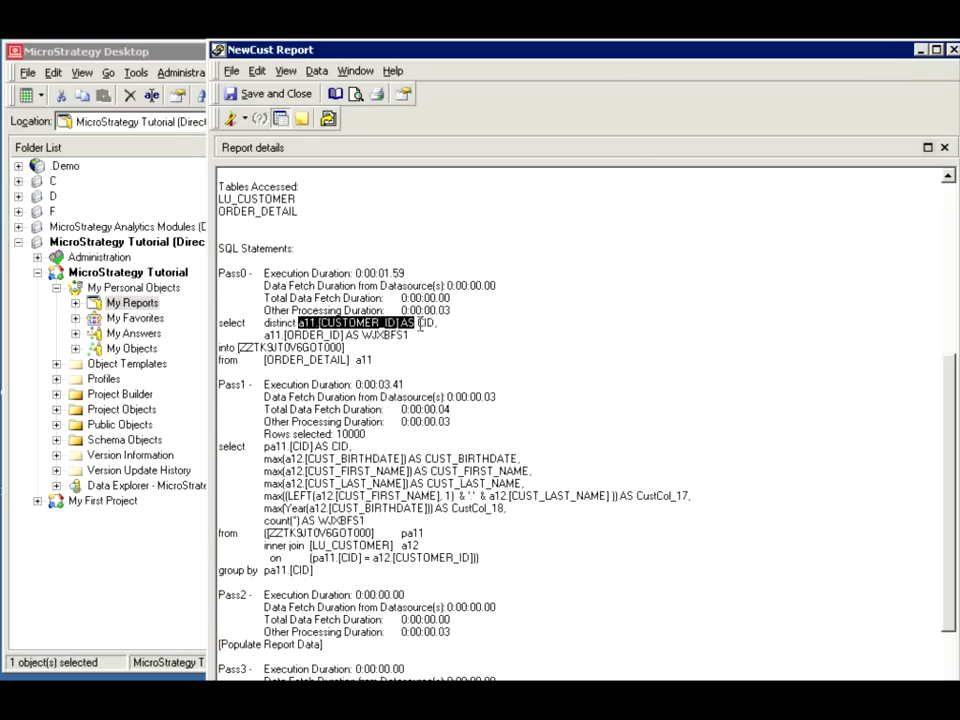
pyautogui.click(416, 323)
pyautogui.moveTo(276, 335); pyautogui.dragTo(337, 322)
pyautogui.moveTo(264, 359); pyautogui.dragTo(343, 360)
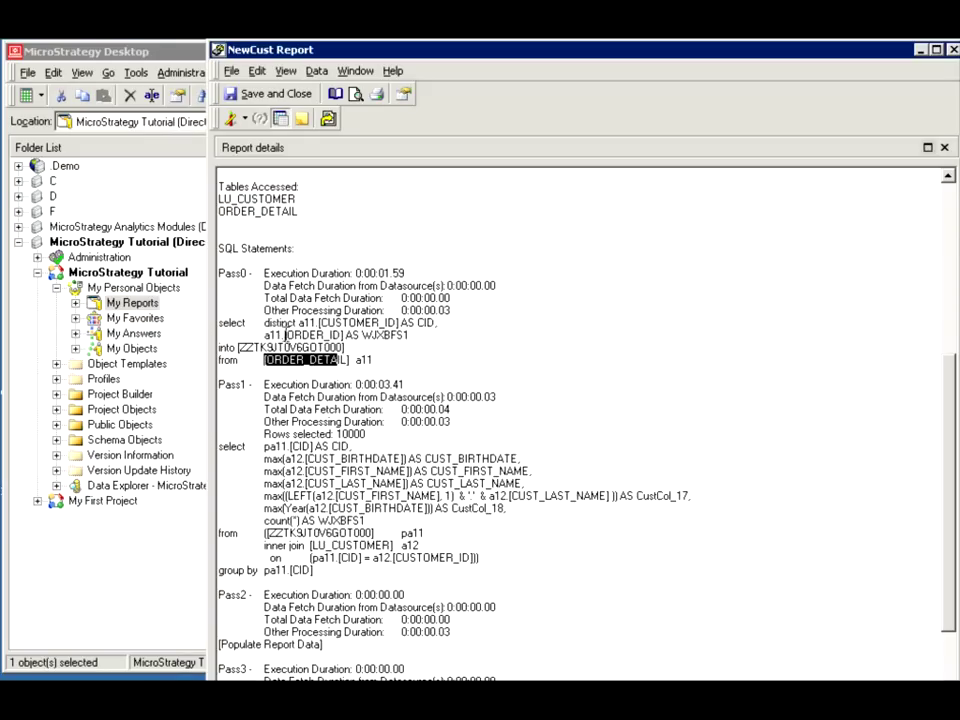
pyautogui.moveTo(280, 323); pyautogui.dragTo(327, 337)
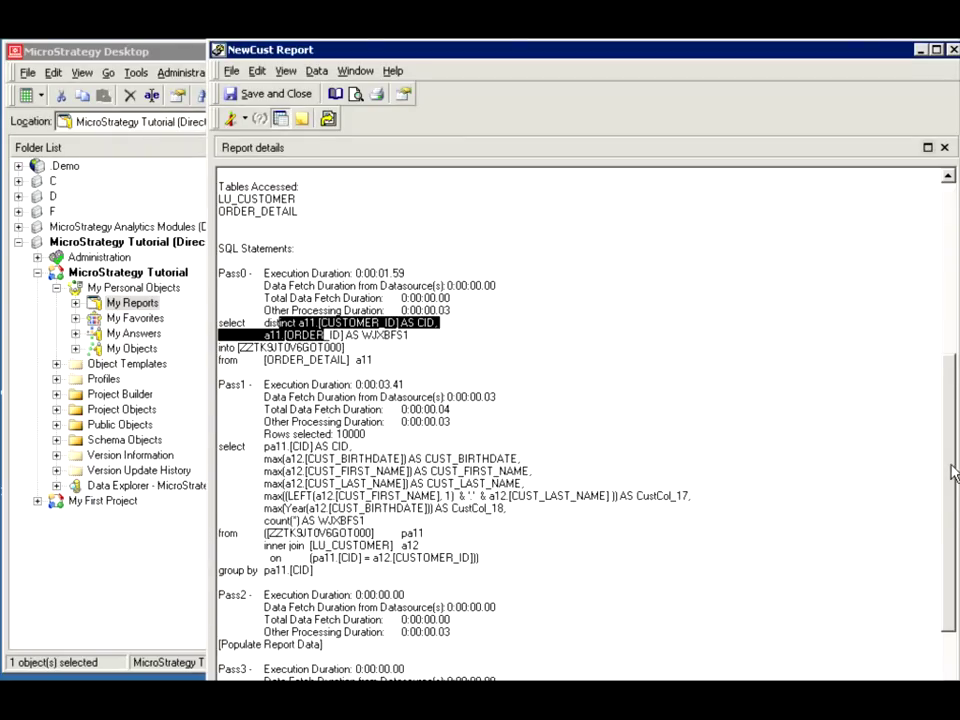
pyautogui.moveTo(951, 473); pyautogui.dragTo(945, 510)
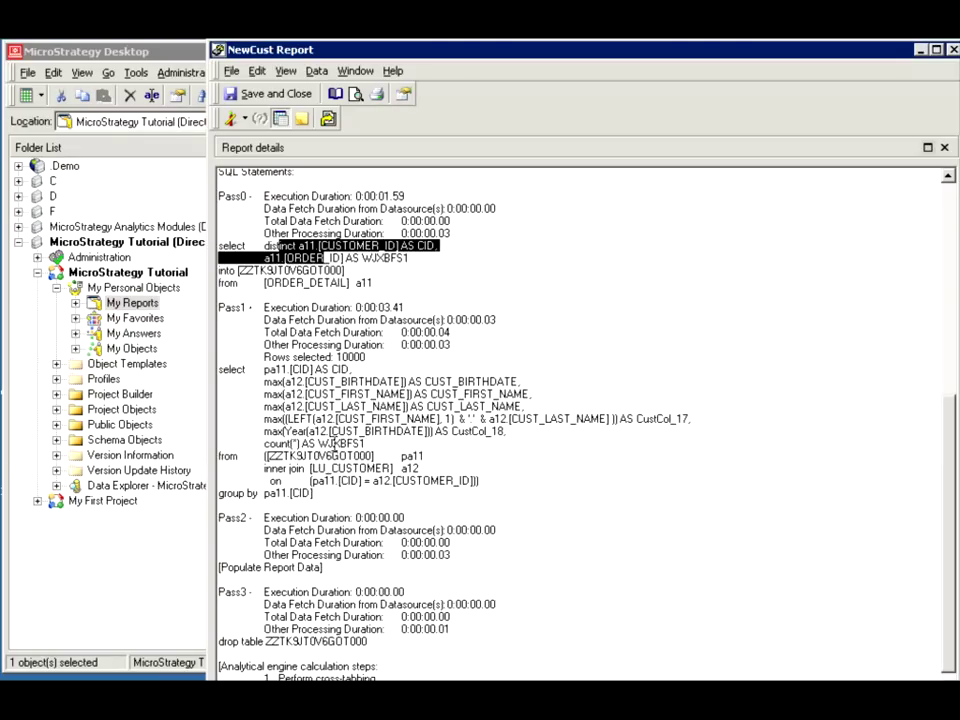
# Step: Examine the Pass1 SQL statement, checking the count, the max form expressions, the join to LU_CUSTOMER and the grouping
pyautogui.moveTo(265, 443); pyautogui.dragTo(298, 443)
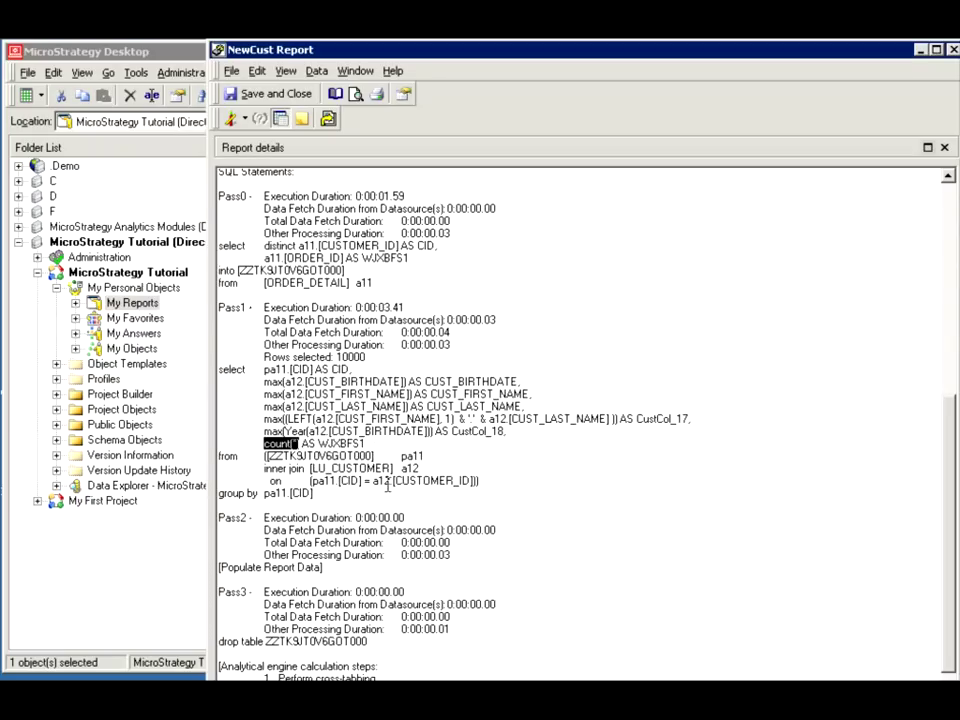
pyautogui.moveTo(265, 382); pyautogui.dragTo(536, 431)
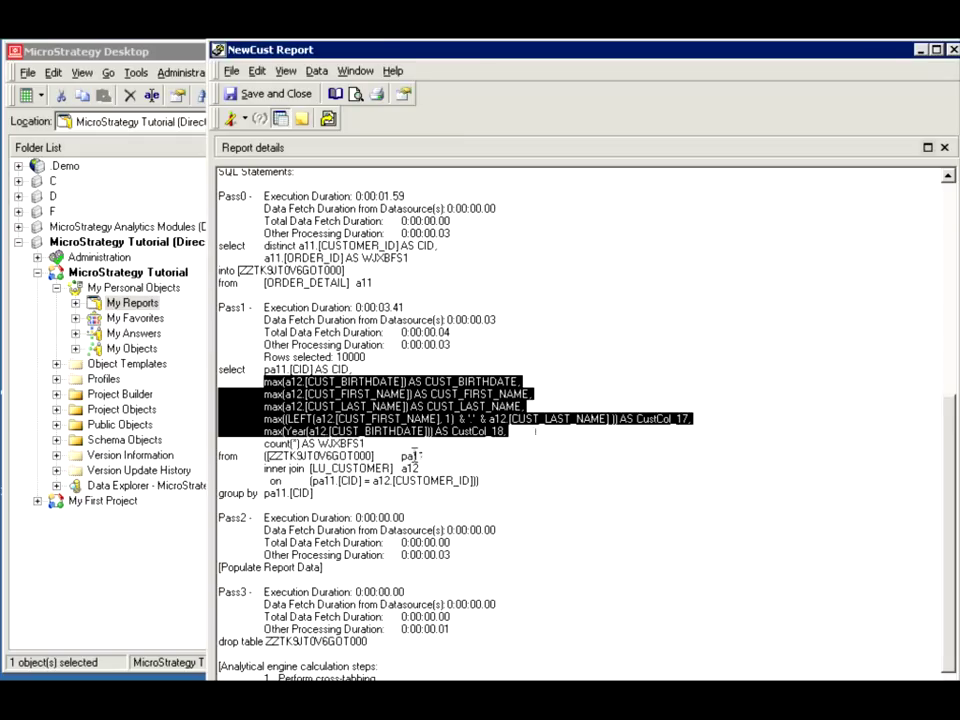
pyautogui.click(414, 455)
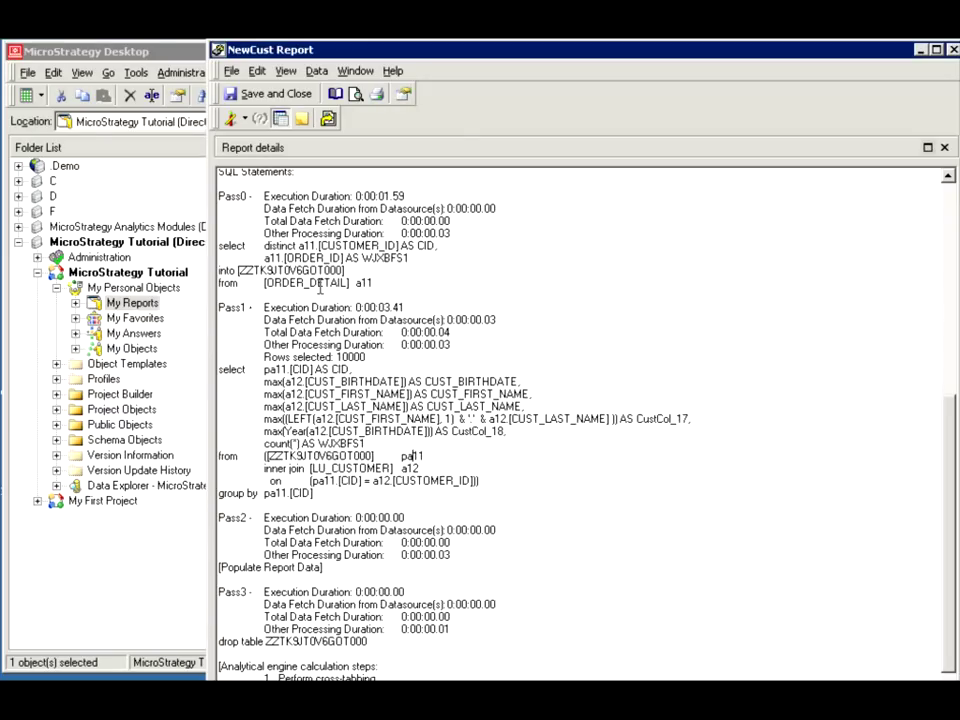
pyautogui.moveTo(312, 481); pyautogui.dragTo(467, 484)
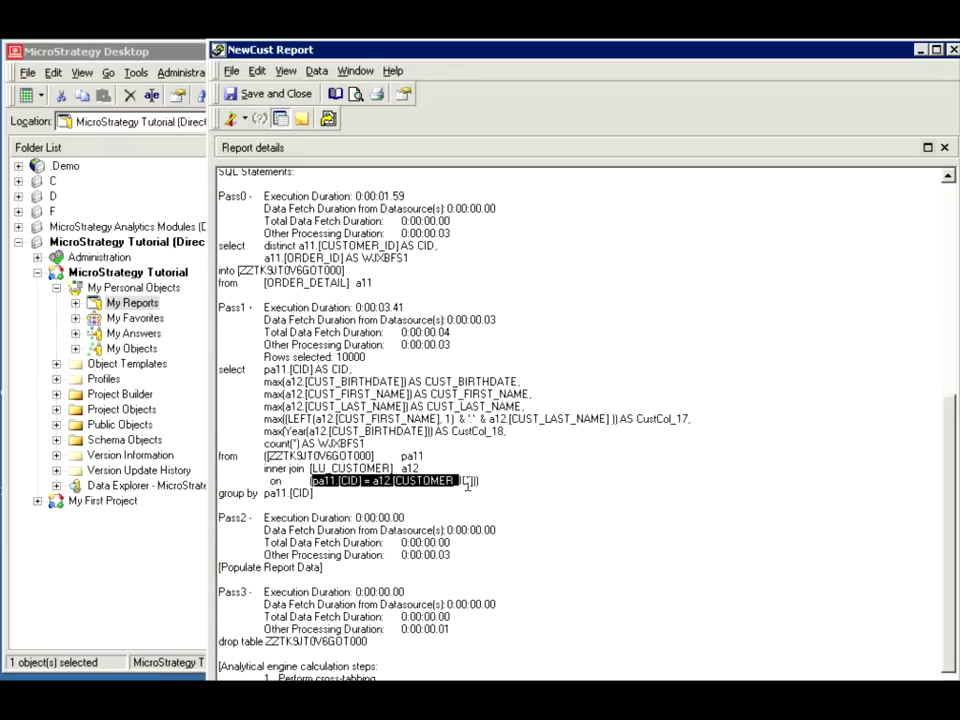
pyautogui.scroll(-1, 467, 484)
pyautogui.click(309, 490)
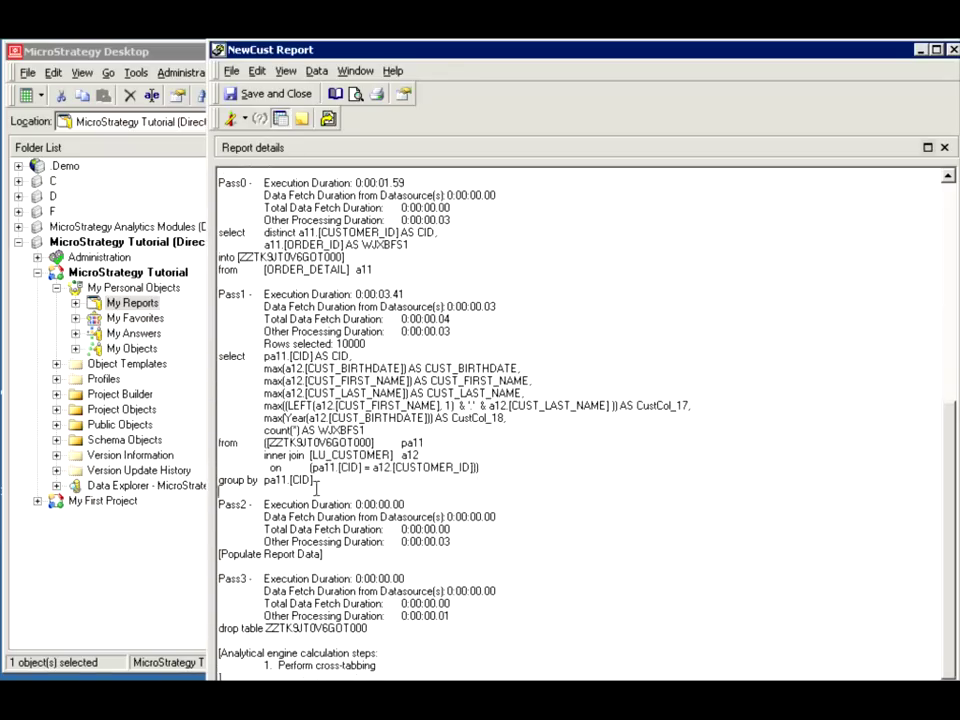
pyautogui.moveTo(298, 484); pyautogui.dragTo(281, 484)
pyautogui.click(295, 430)
# Step: Return NewCust Report to Design View, then save and close it
pyautogui.click(245, 119)
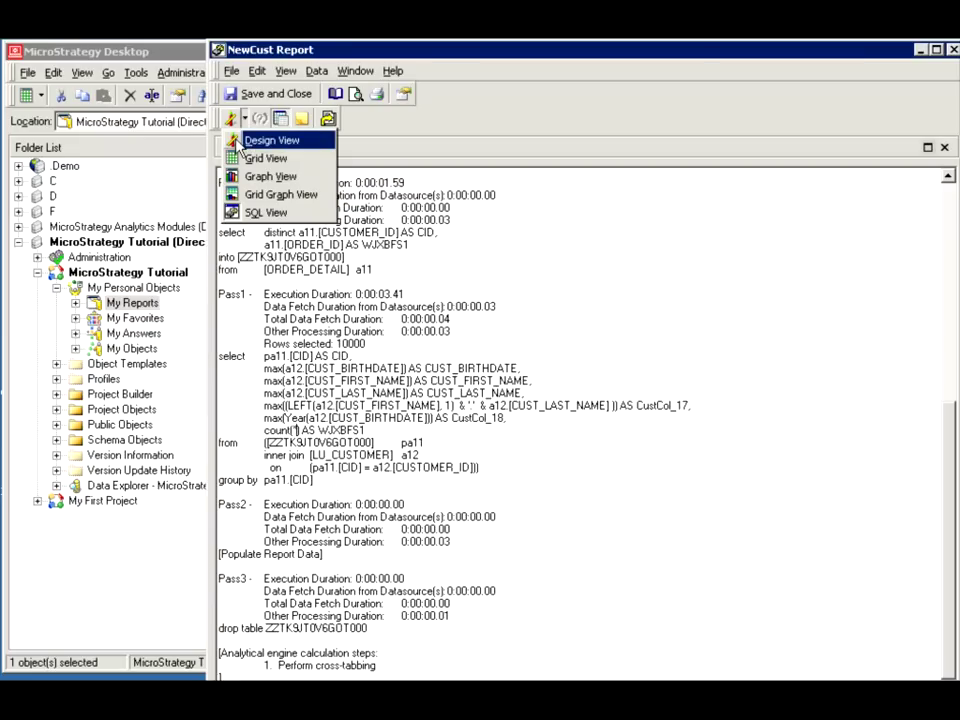
pyautogui.click(251, 144)
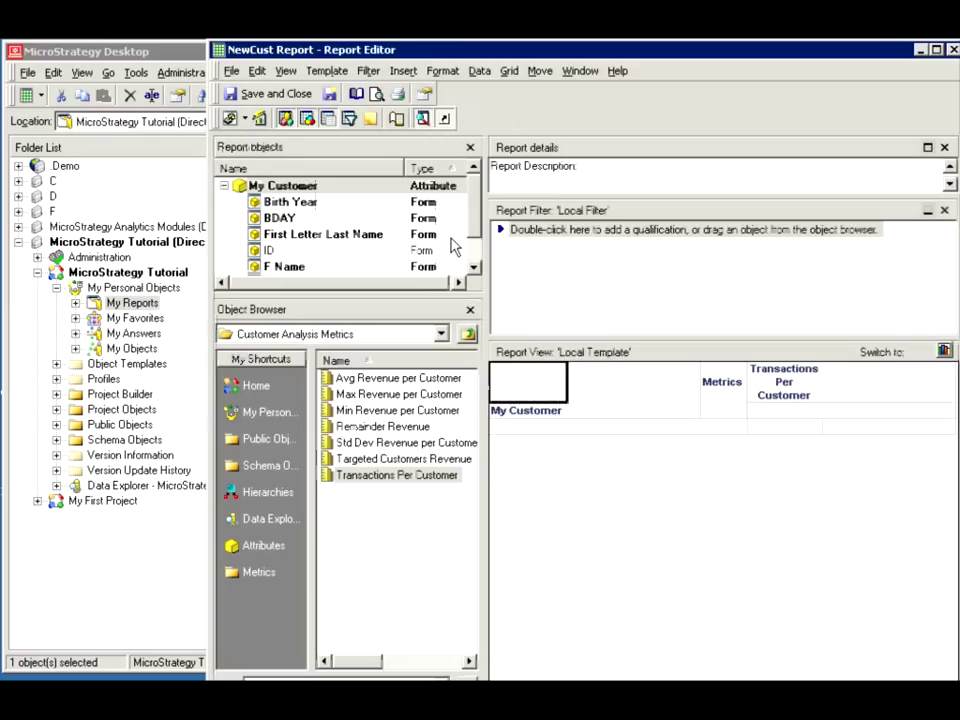
pyautogui.click(258, 95)
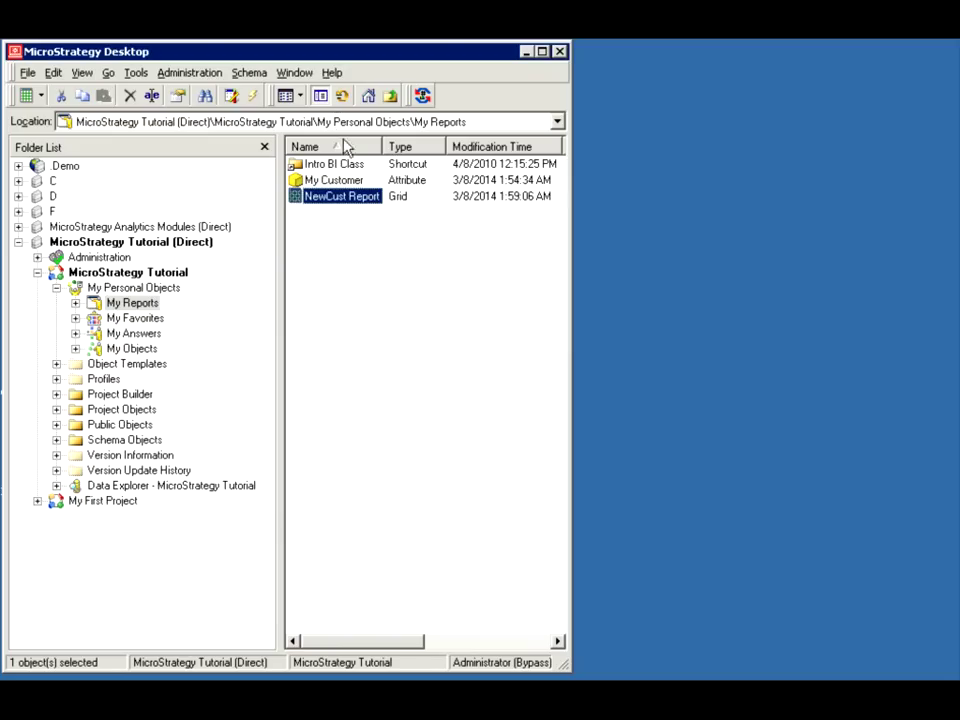
# Step: Open the My Customer attribute for editing and check its child and parent relationships
pyautogui.doubleClick(322, 181)
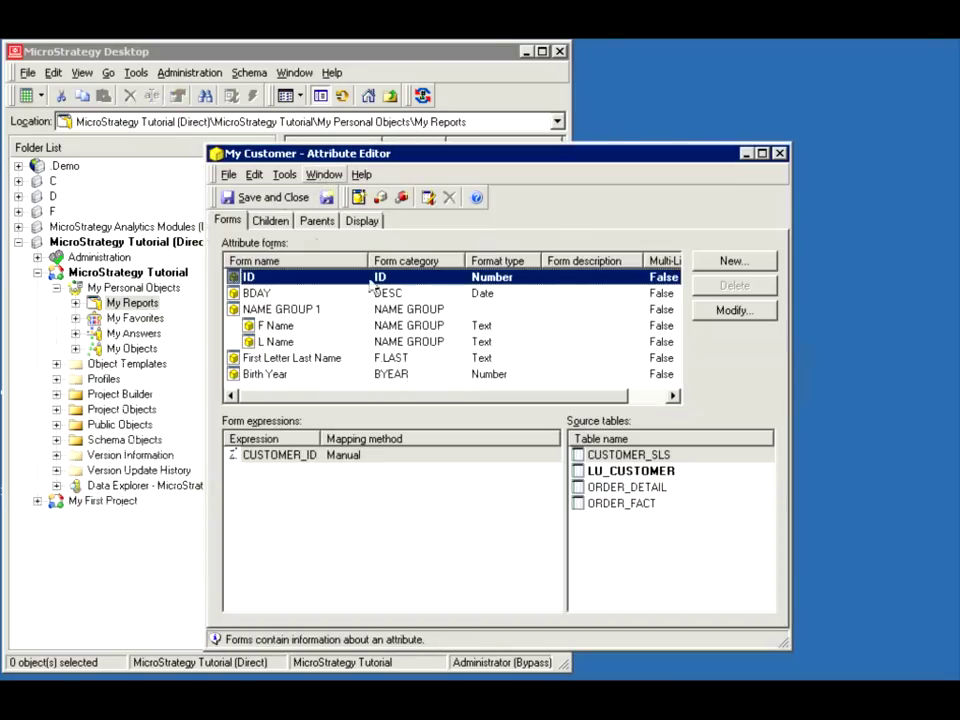
pyautogui.click(283, 224)
pyautogui.click(317, 224)
pyautogui.click(279, 222)
pyautogui.click(316, 222)
pyautogui.click(271, 221)
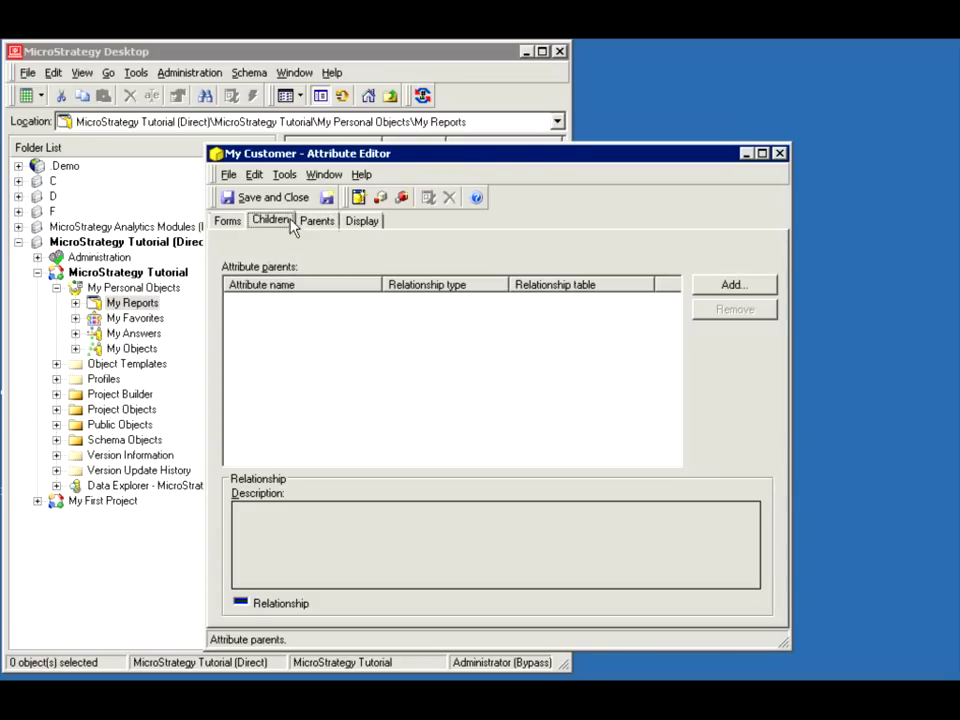
pyautogui.click(325, 224)
pyautogui.click(274, 225)
pyautogui.click(320, 224)
pyautogui.click(262, 221)
# Step: Add Zip Code as a child attribute of My Customer
pyautogui.click(726, 290)
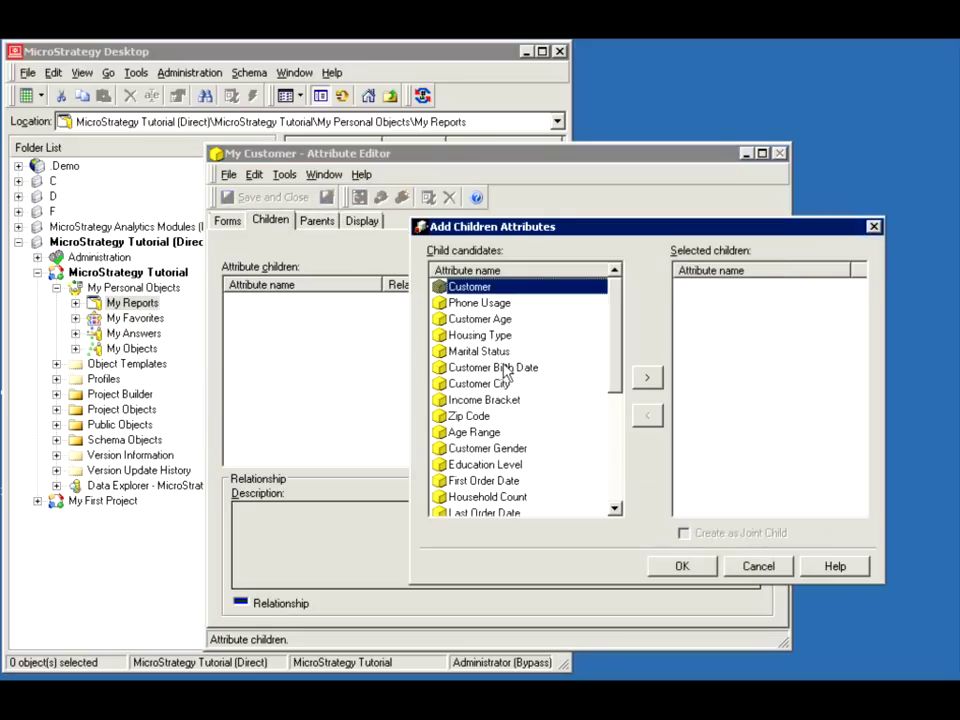
pyautogui.scroll(-2, 604, 467)
pyautogui.scroll(-3, 604, 467)
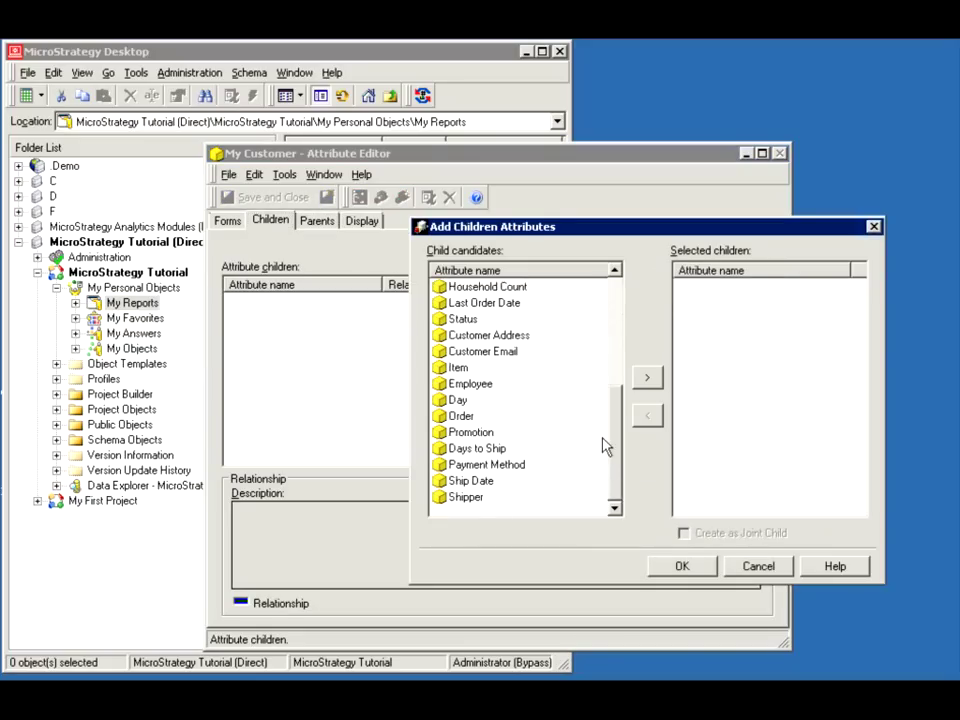
pyautogui.scroll(5, 604, 447)
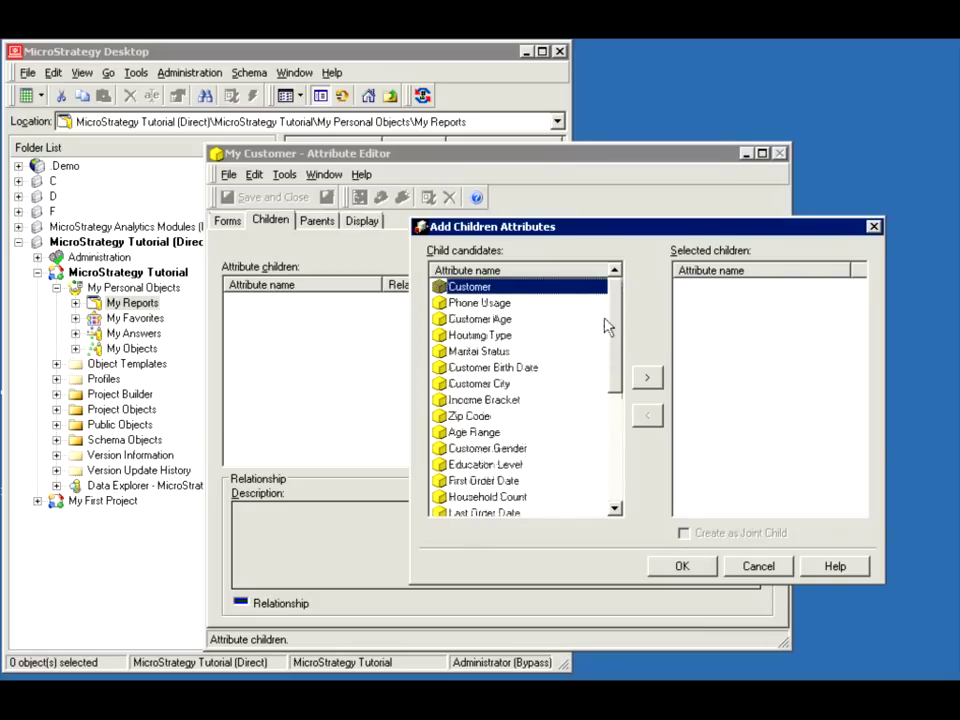
pyautogui.doubleClick(462, 416)
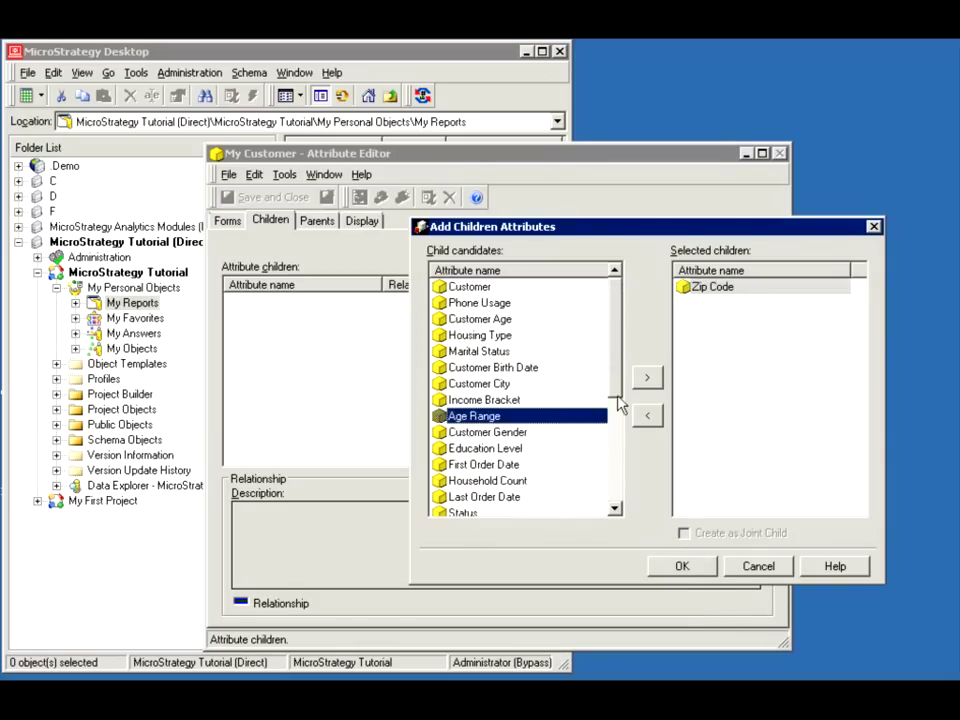
pyautogui.click(681, 567)
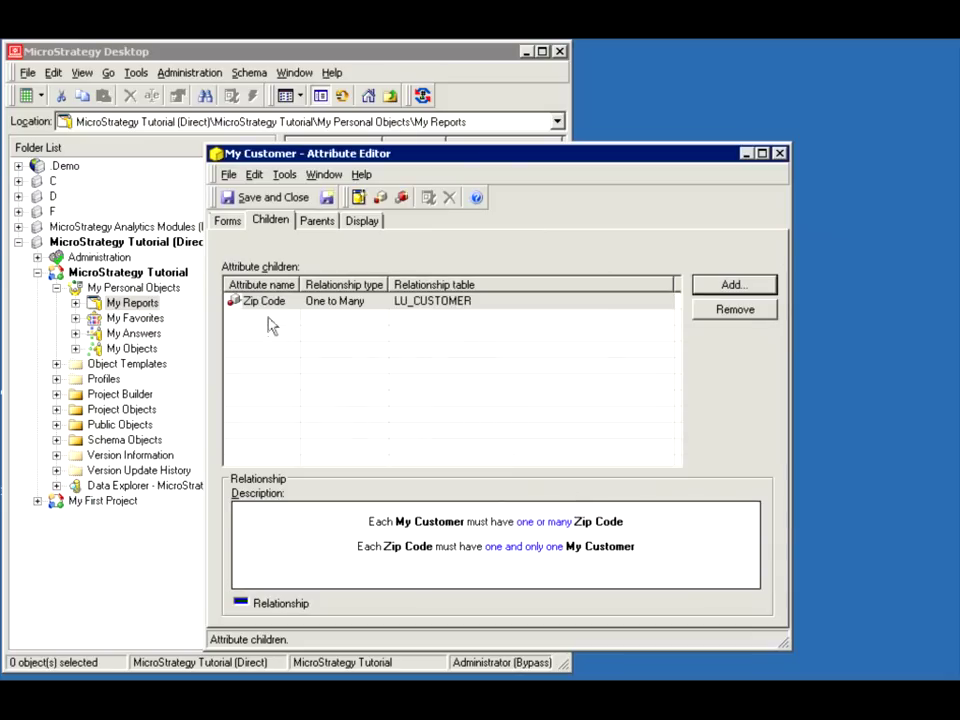
# Step: Check the attribute's forms and remove Zip Code from the children of My Customer
pyautogui.click(226, 220)
pyautogui.click(269, 221)
pyautogui.click(227, 220)
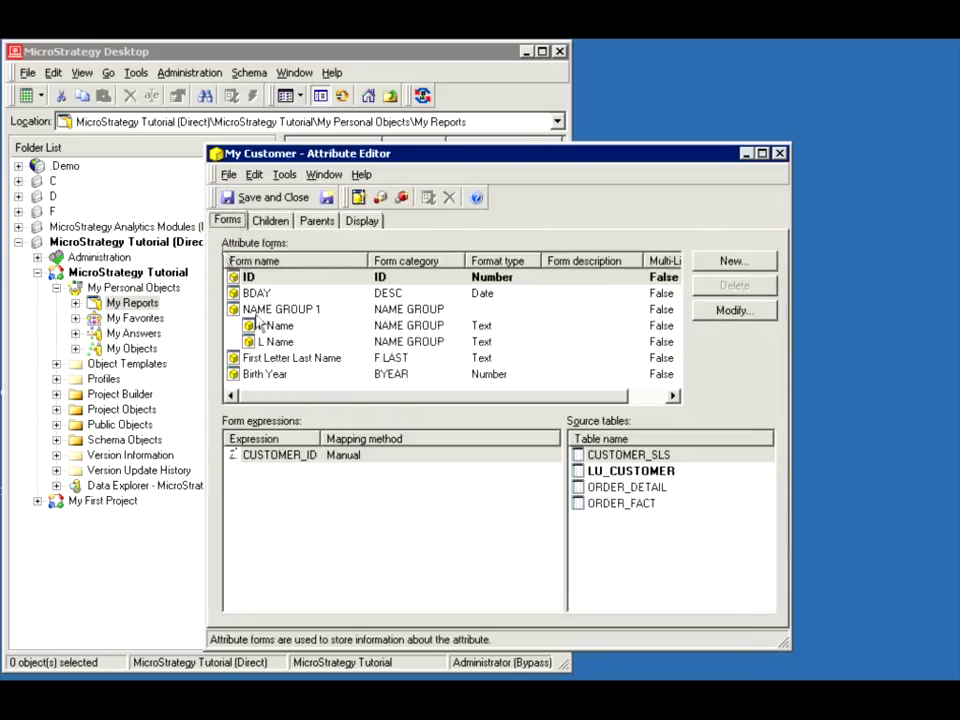
pyautogui.click(269, 221)
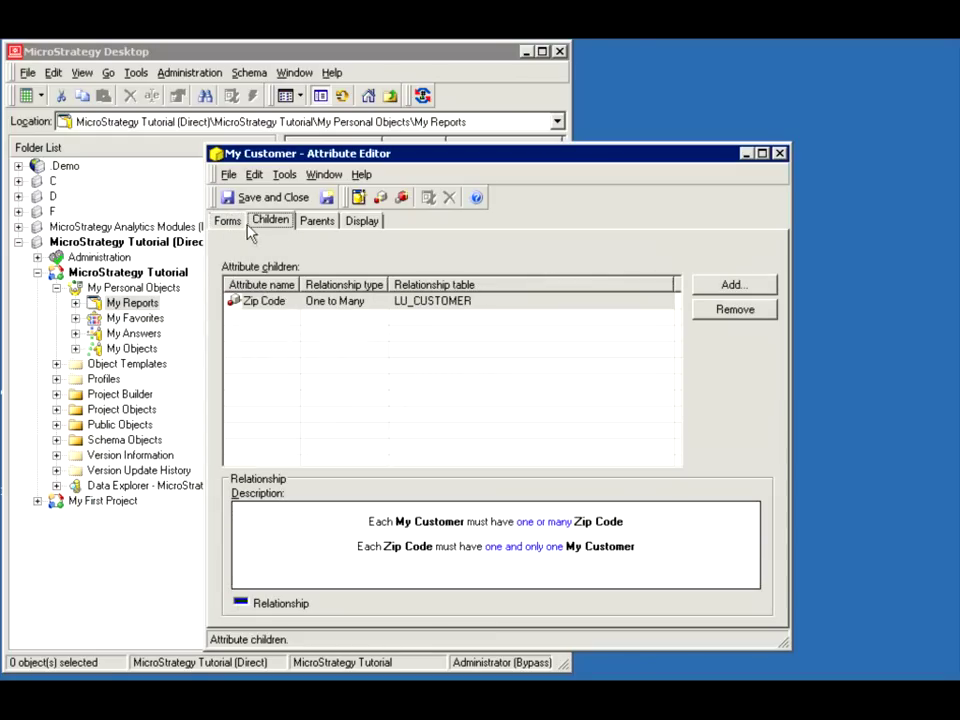
pyautogui.click(714, 311)
# Step: Add Zip Code as a parent attribute of My Customer
pyautogui.click(317, 220)
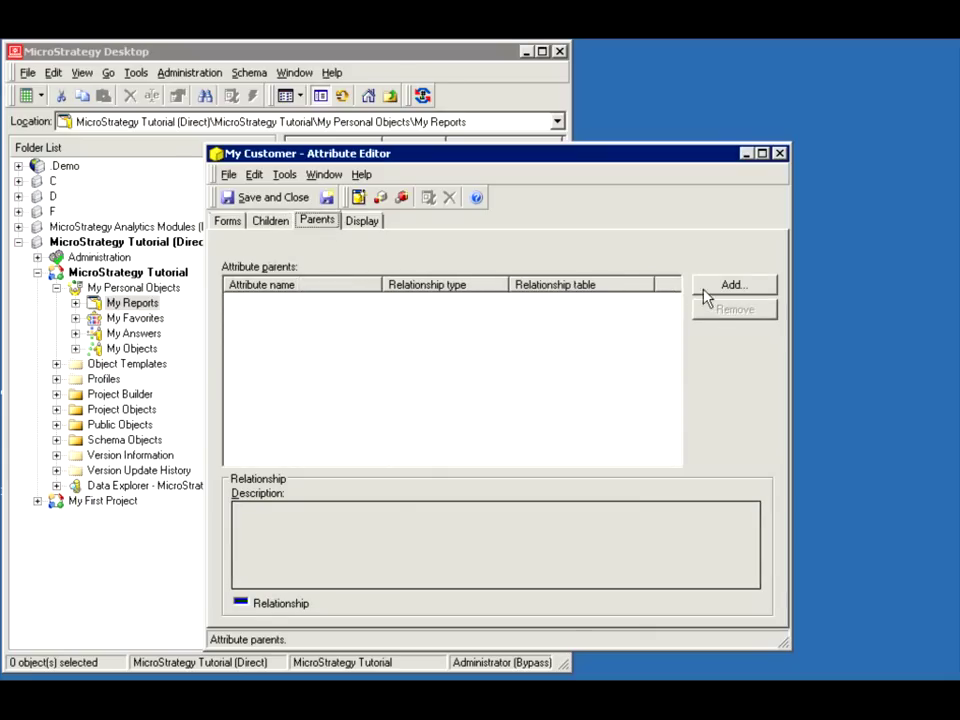
pyautogui.click(705, 290)
pyautogui.doubleClick(489, 414)
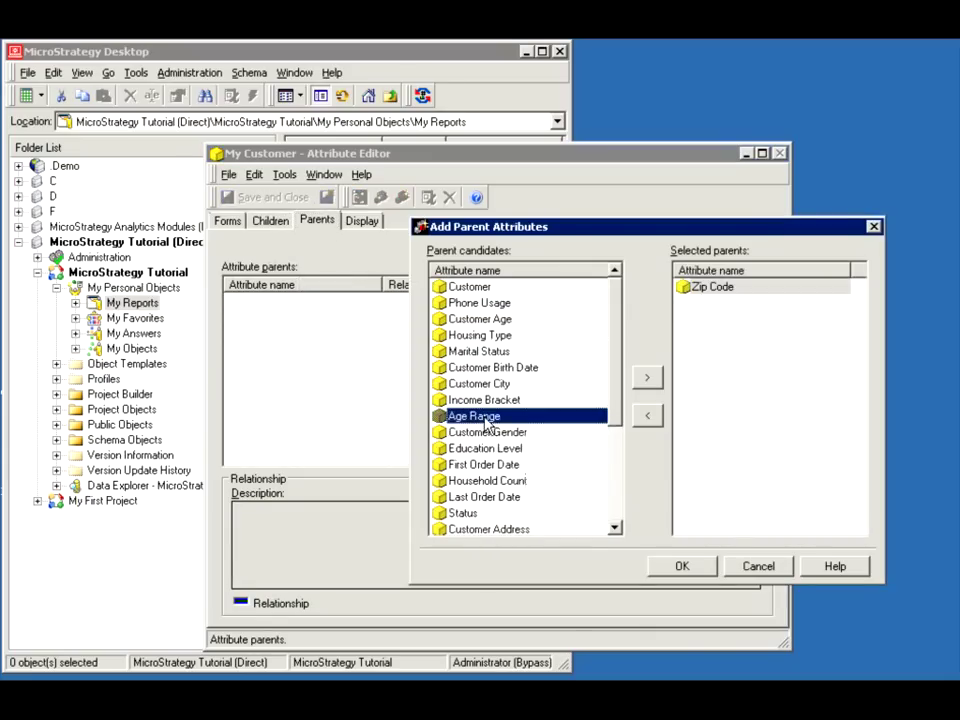
pyautogui.click(683, 565)
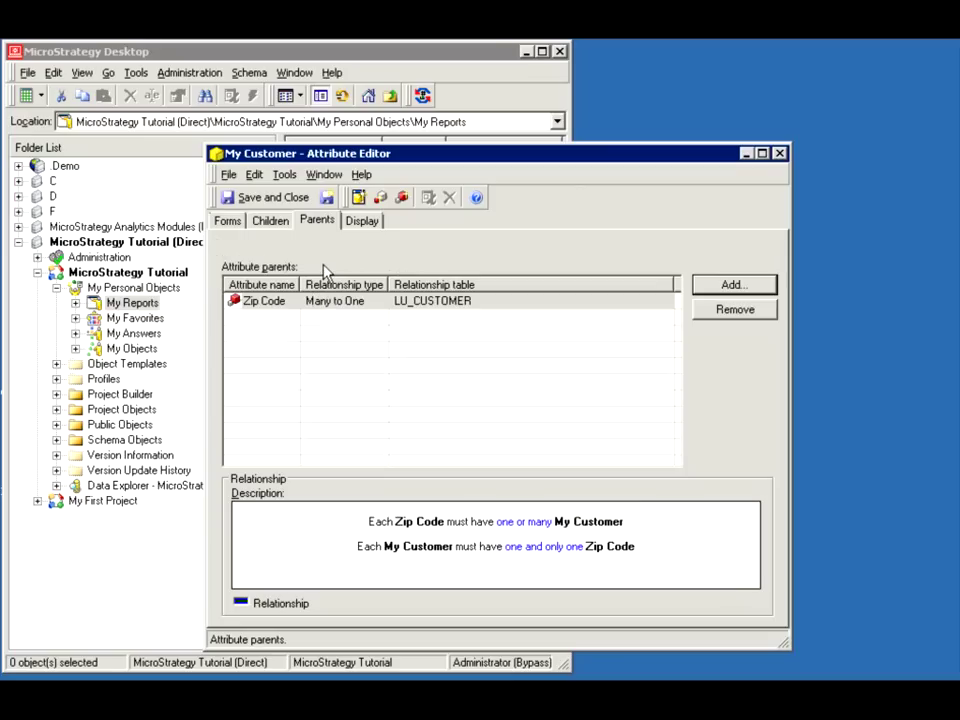
# Step: Return to the My Customer attribute forms and open the attribute's drill map for editing
pyautogui.click(227, 220)
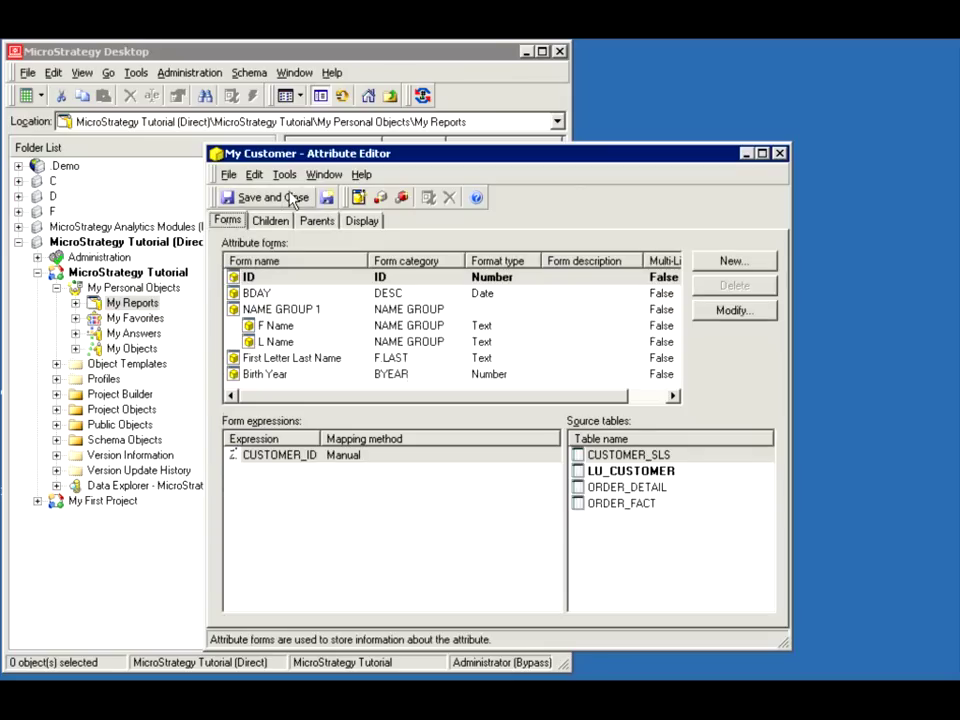
pyautogui.click(285, 174)
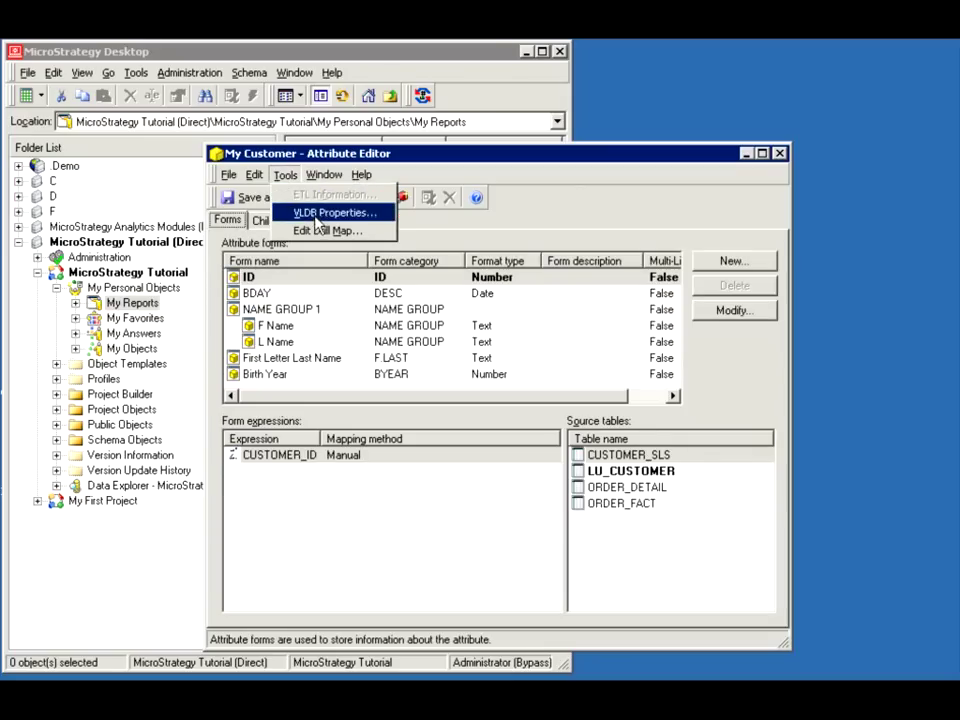
pyautogui.click(327, 232)
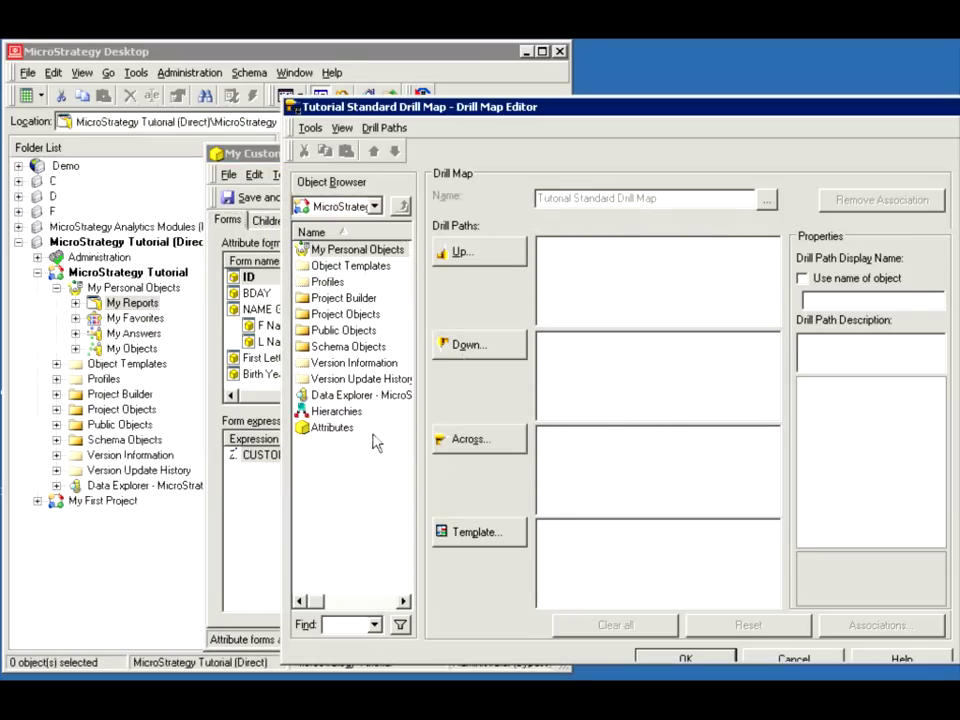
pyautogui.click(468, 350)
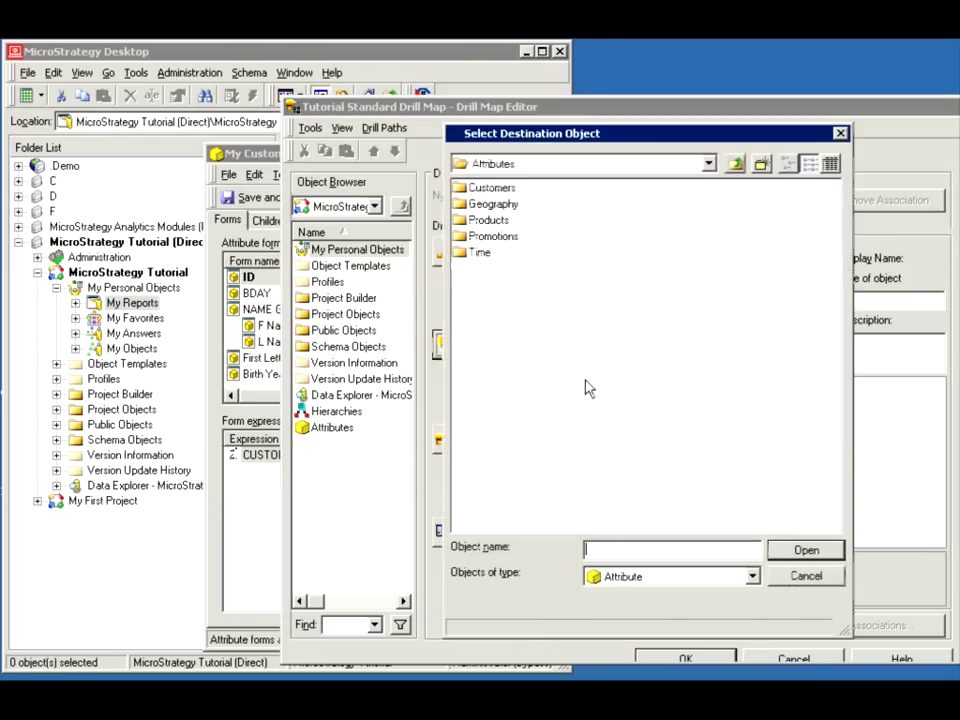
pyautogui.click(471, 192)
pyautogui.doubleClick(471, 190)
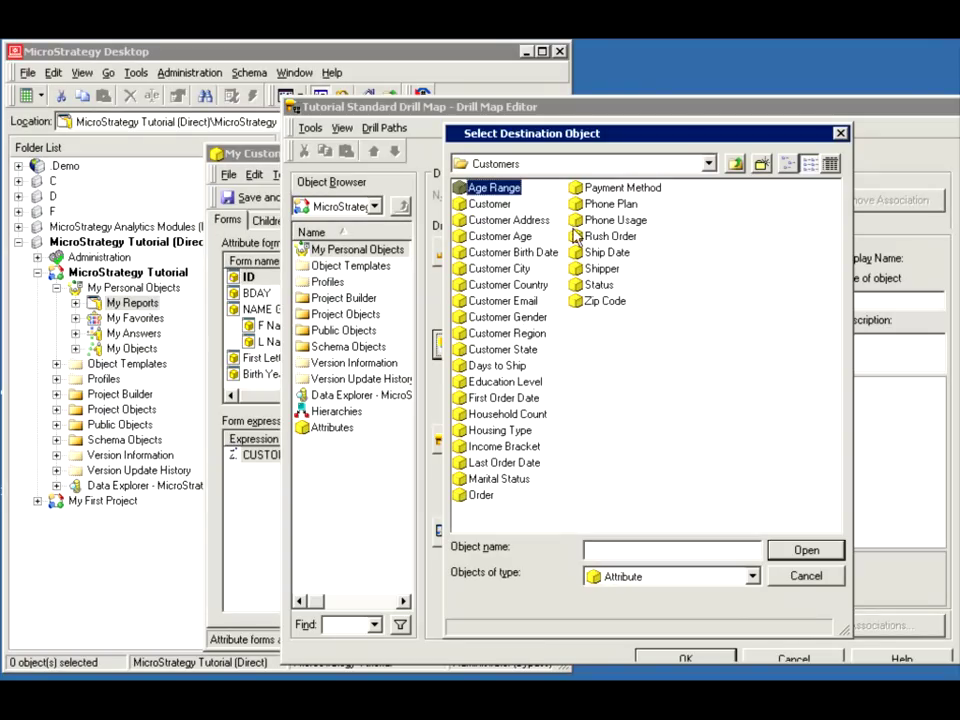
pyautogui.click(490, 237)
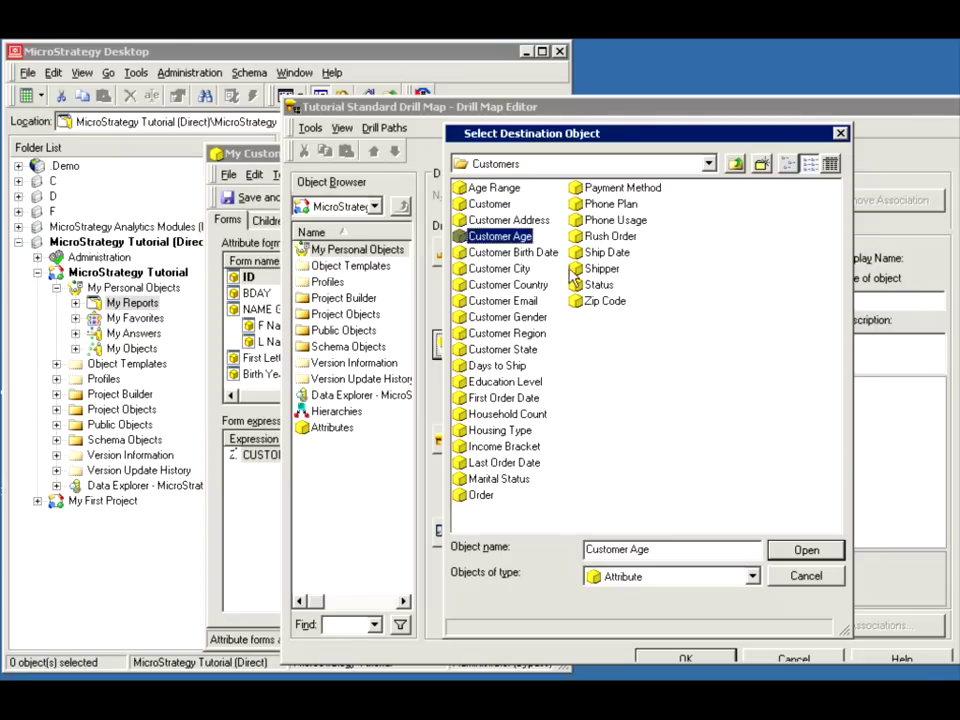
pyautogui.click(785, 580)
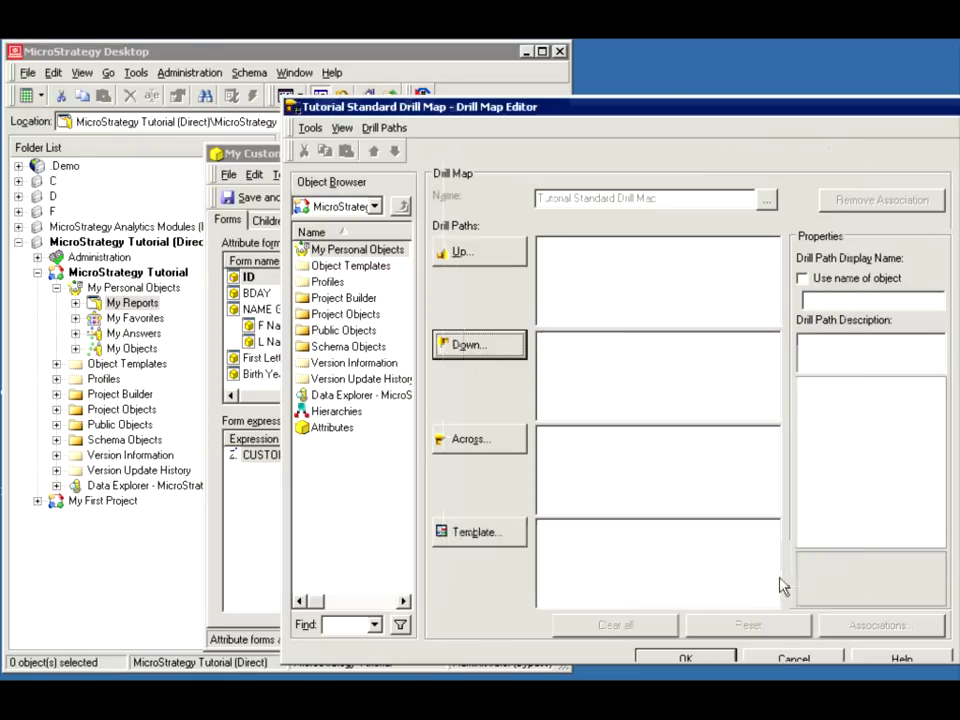
# Step: Add Customer State from the Customers folder as an upward drill path and accept the My Customer drill map
pyautogui.click(474, 256)
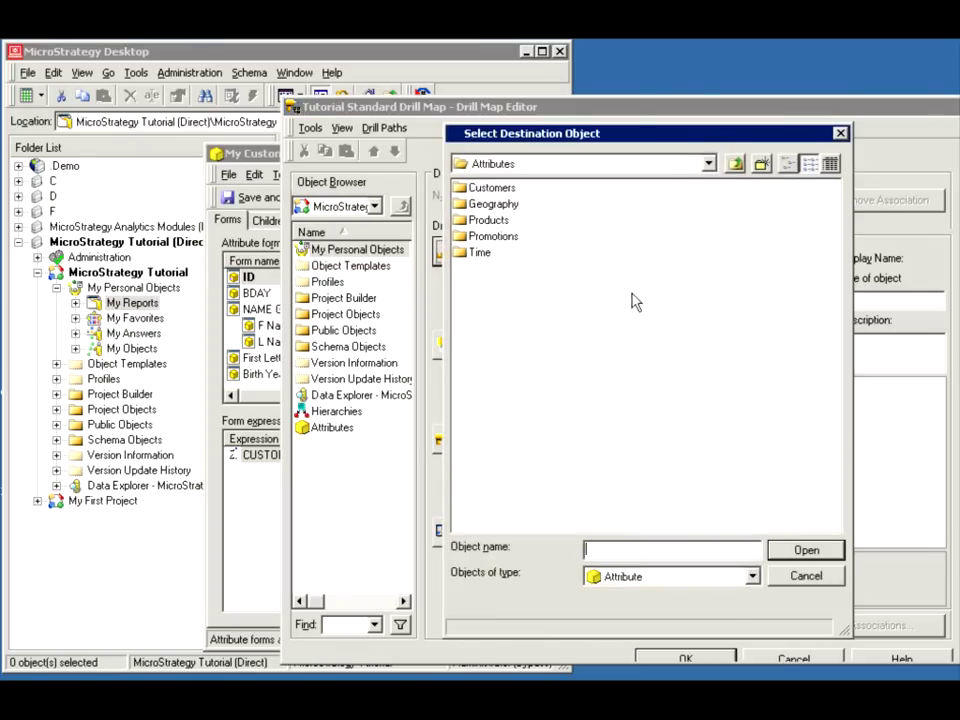
pyautogui.doubleClick(482, 188)
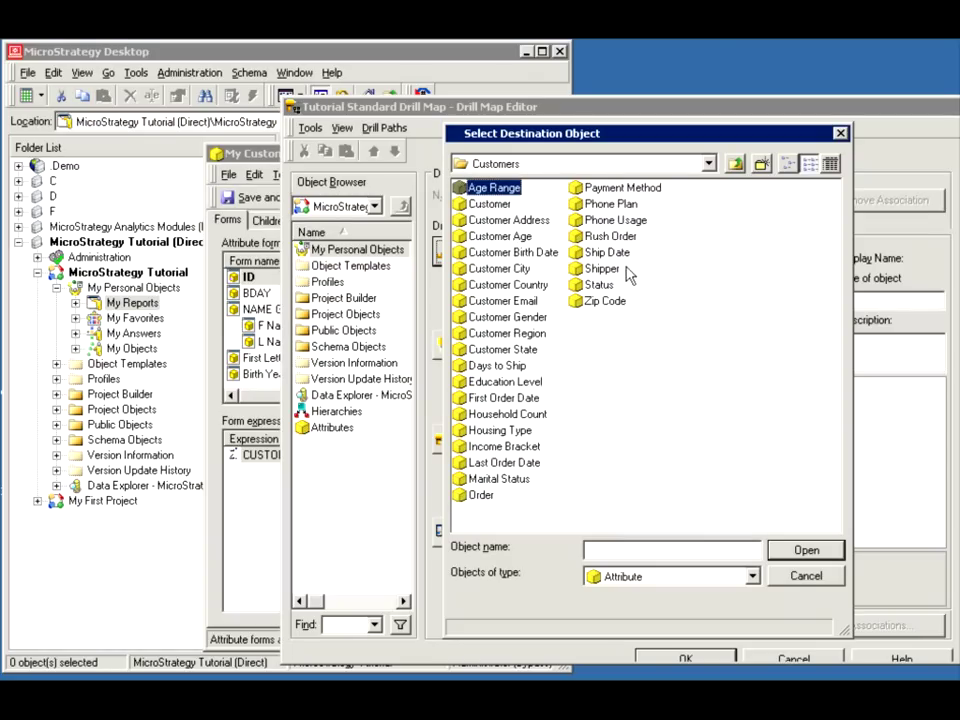
pyautogui.click(516, 351)
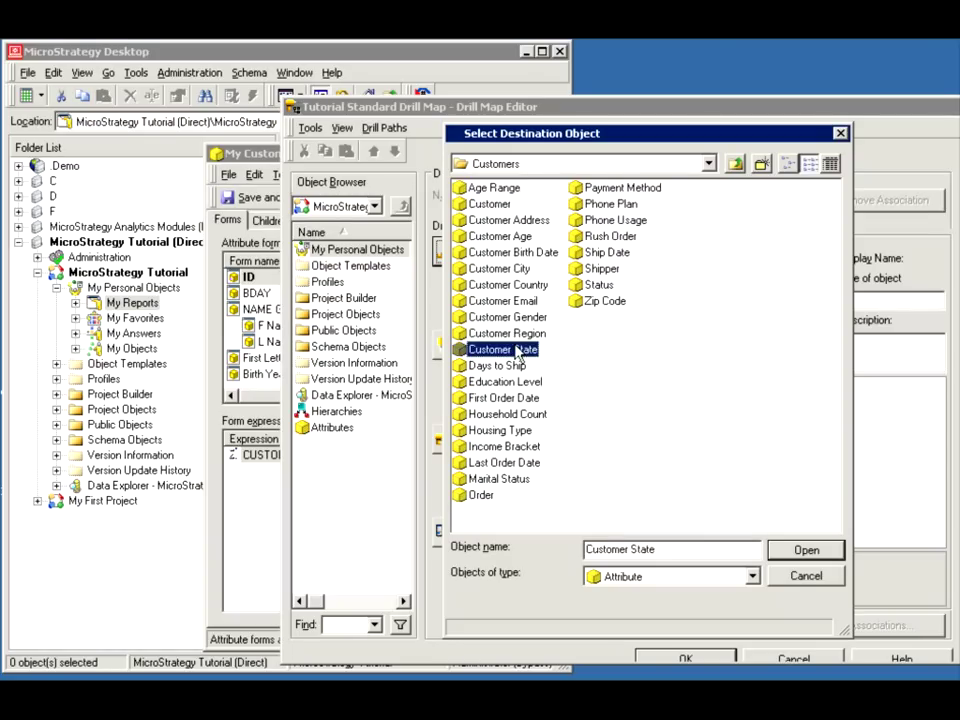
pyautogui.click(805, 550)
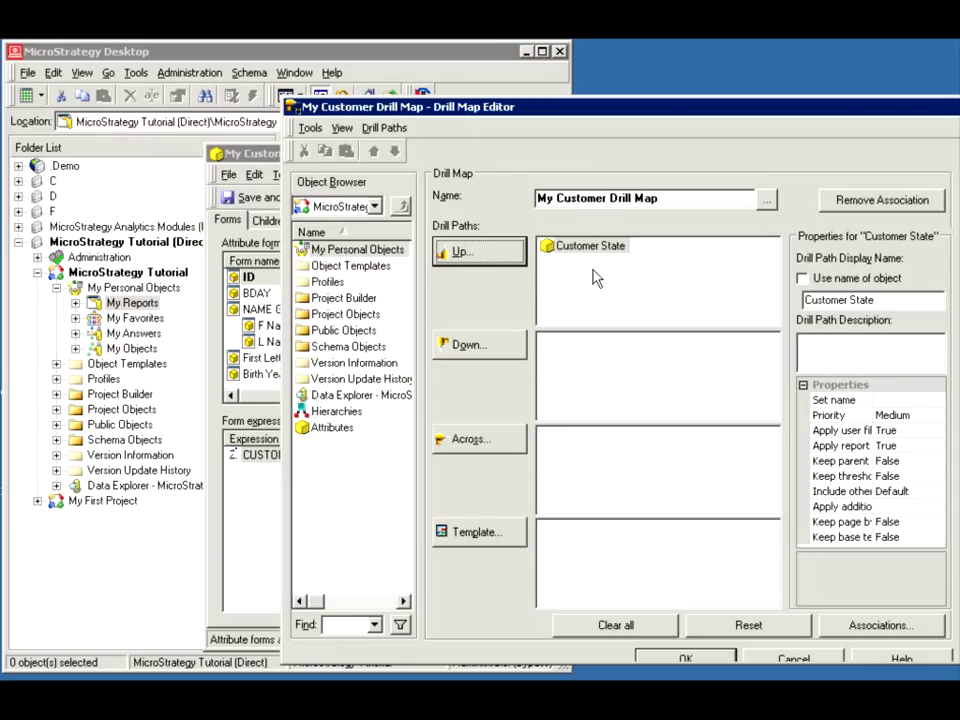
pyautogui.click(690, 659)
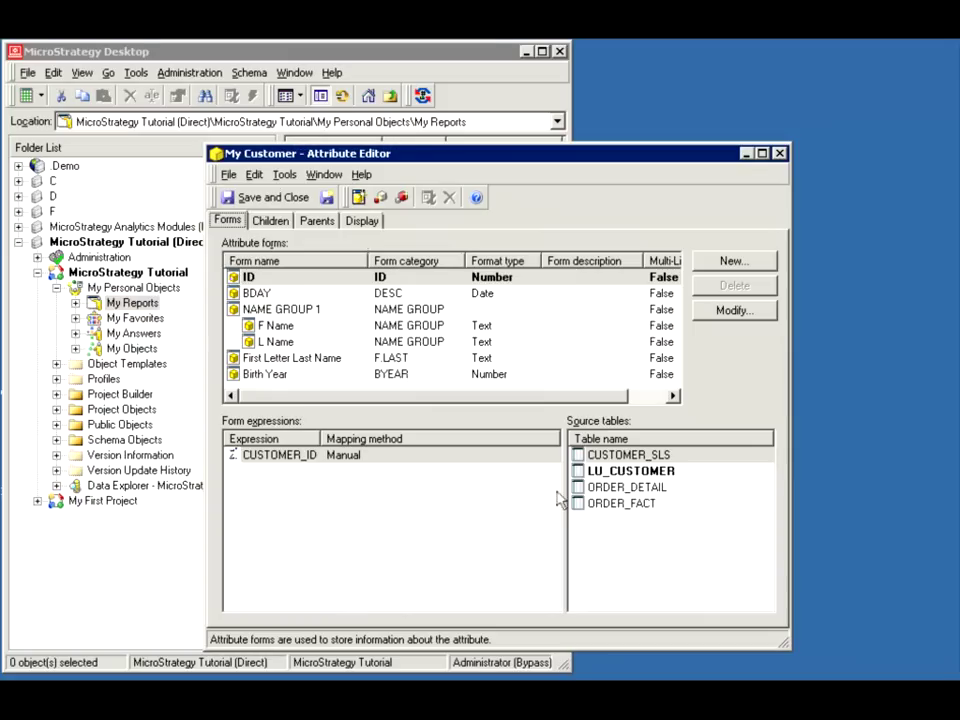
# Step: Reopen the My Customer drill map to check its drill paths, and close it without changes
pyautogui.click(285, 175)
pyautogui.click(315, 231)
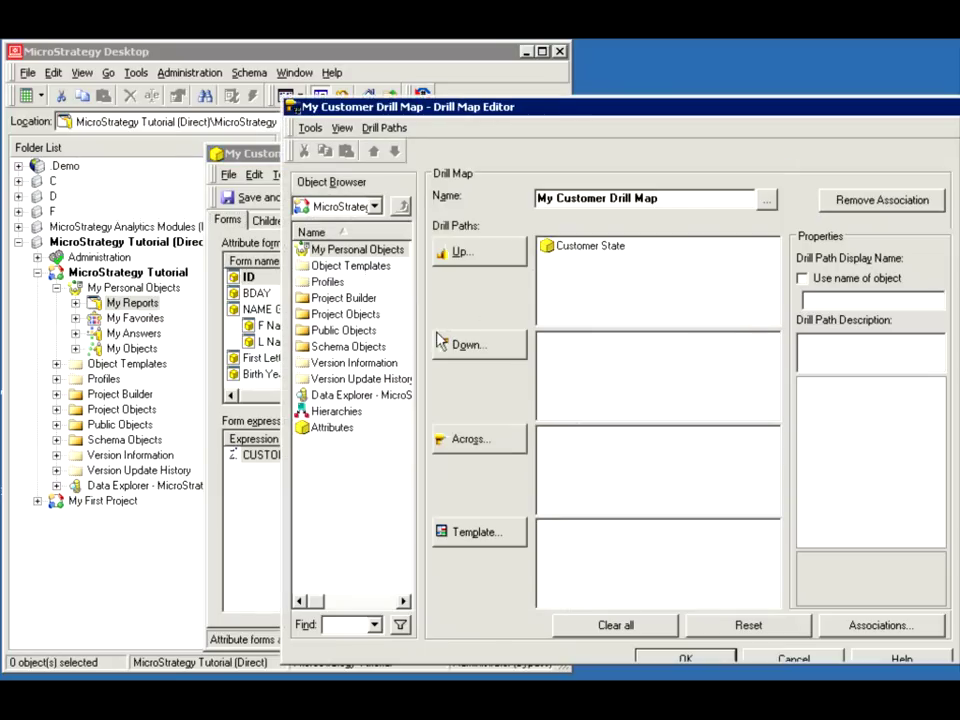
pyautogui.click(806, 659)
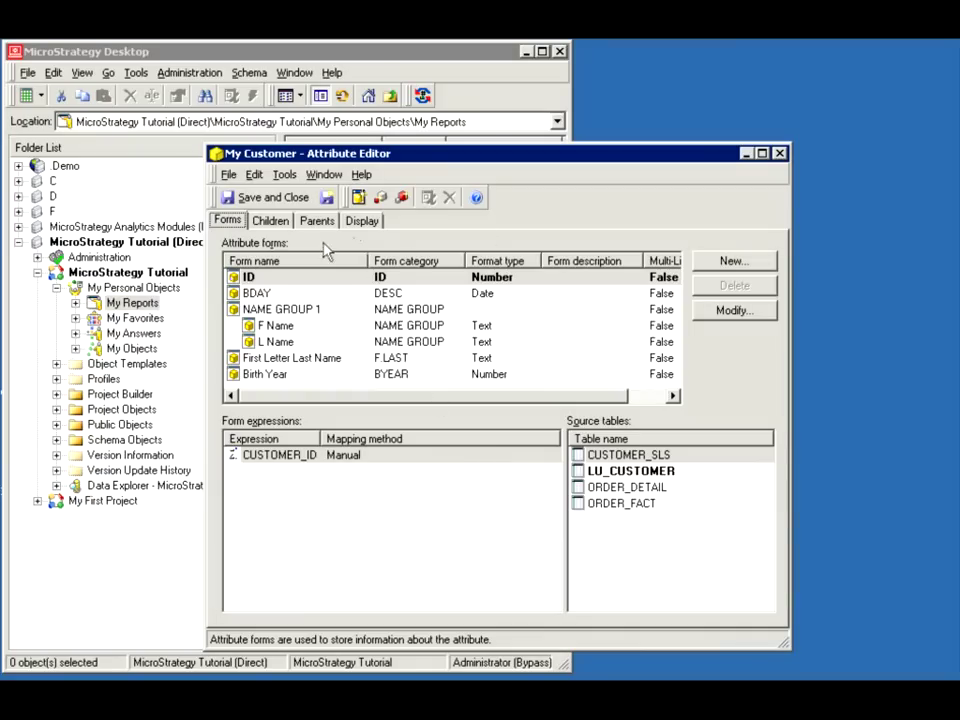
# Step: Open the VLDB properties of My Customer and examine the Joins settings and the Attribute ID Constraint under Tables
pyautogui.click(284, 176)
pyautogui.click(284, 177)
pyautogui.click(284, 176)
pyautogui.click(322, 209)
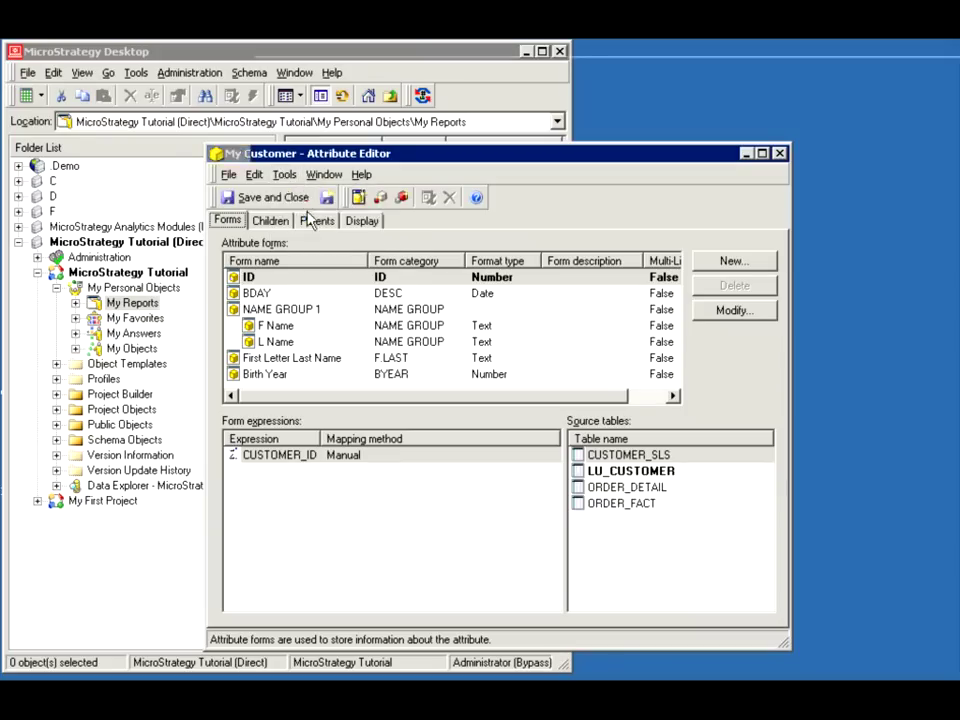
pyautogui.click(264, 148)
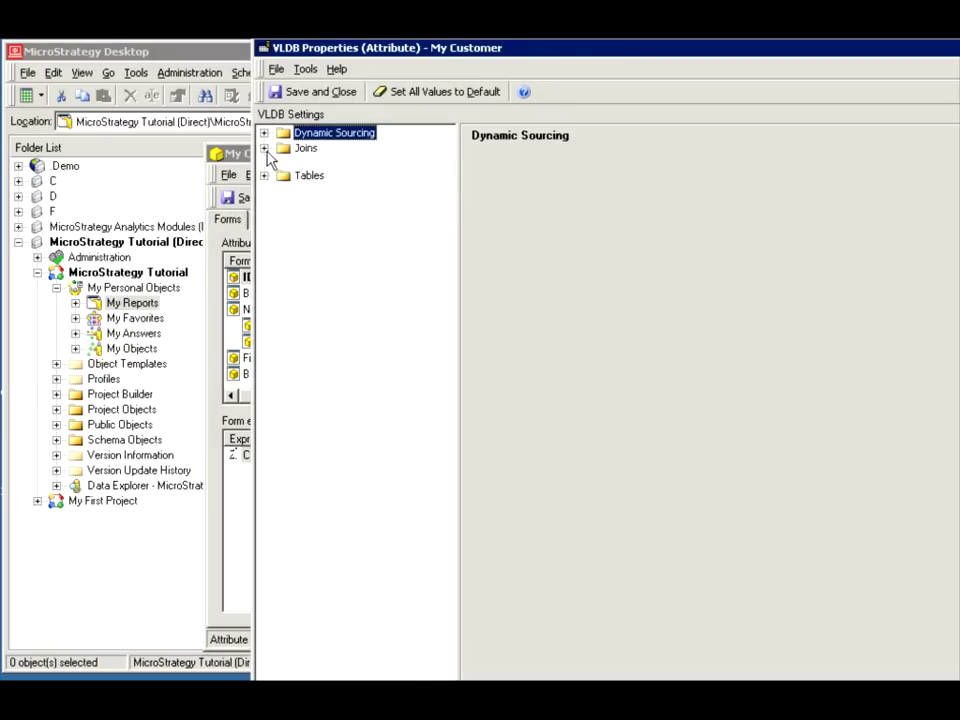
pyautogui.click(264, 133)
pyautogui.click(264, 133)
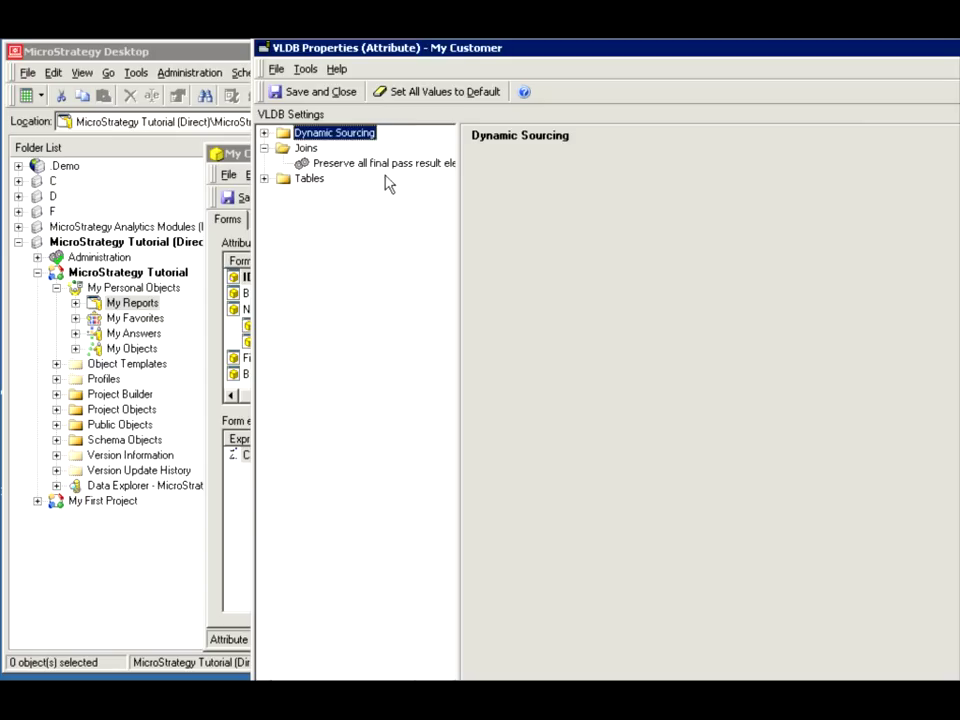
pyautogui.click(264, 179)
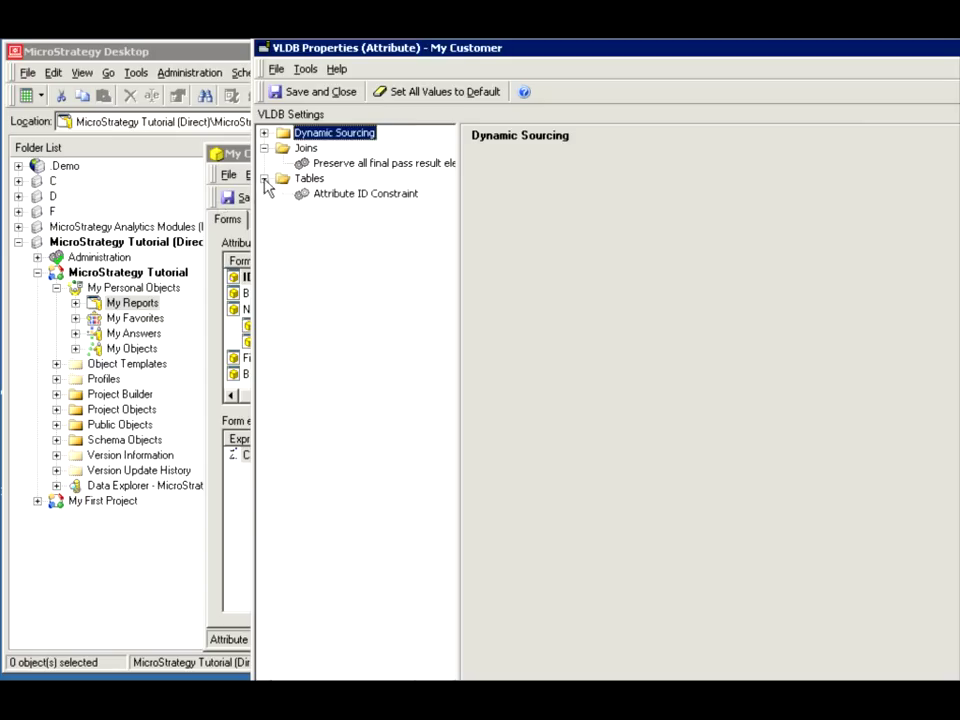
pyautogui.click(349, 195)
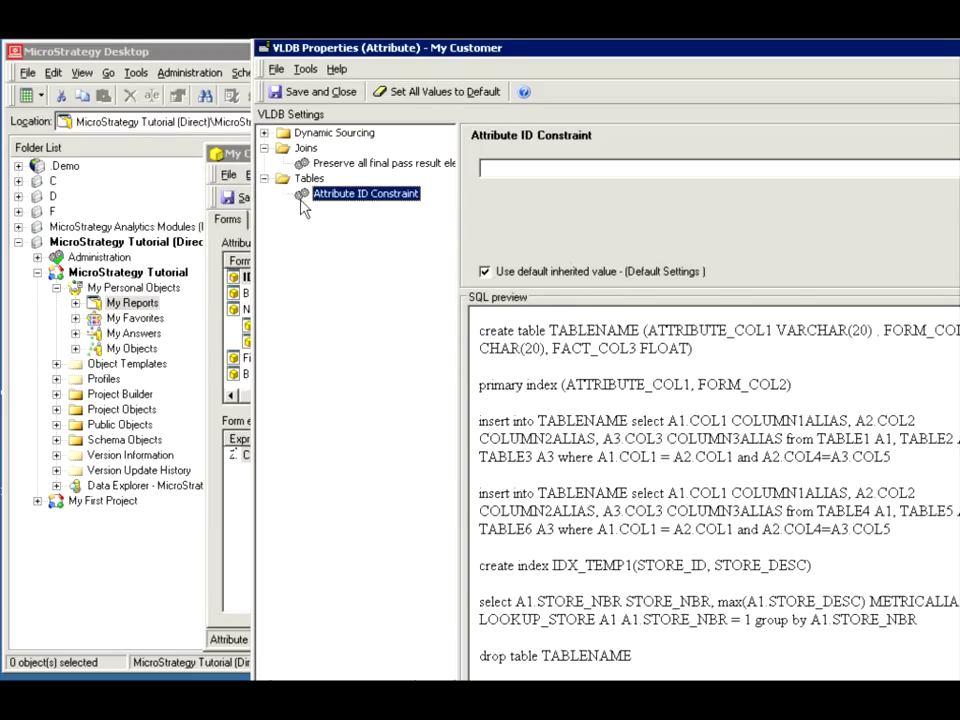
# Step: Collapse the VLDB setting groups, check the available VLDB commands, and close the VLDB properties
pyautogui.click(264, 179)
pyautogui.click(264, 148)
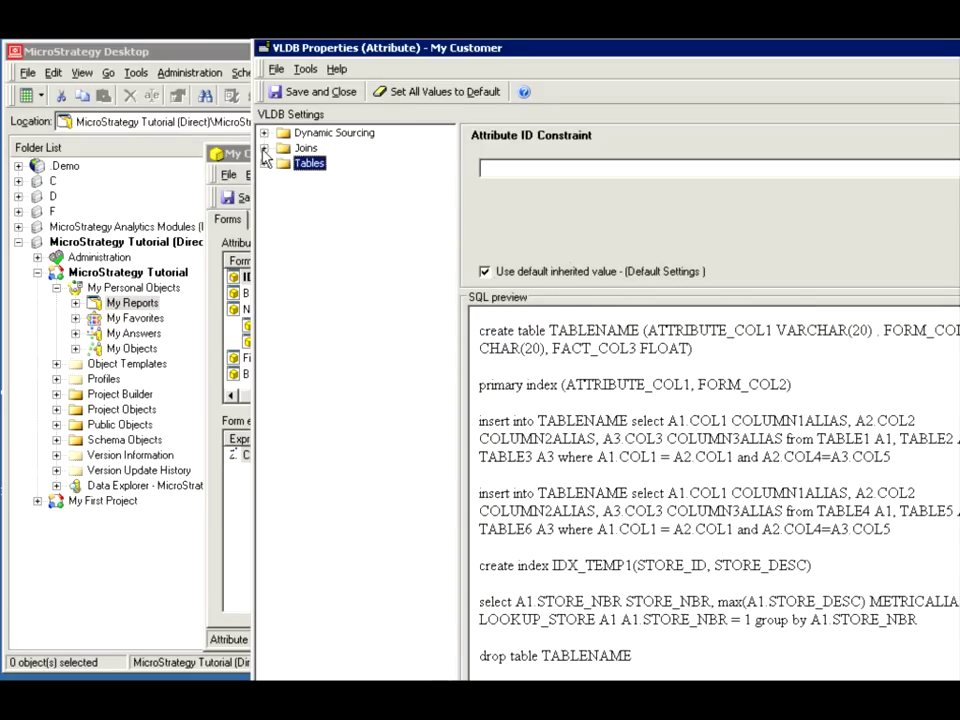
pyautogui.click(305, 69)
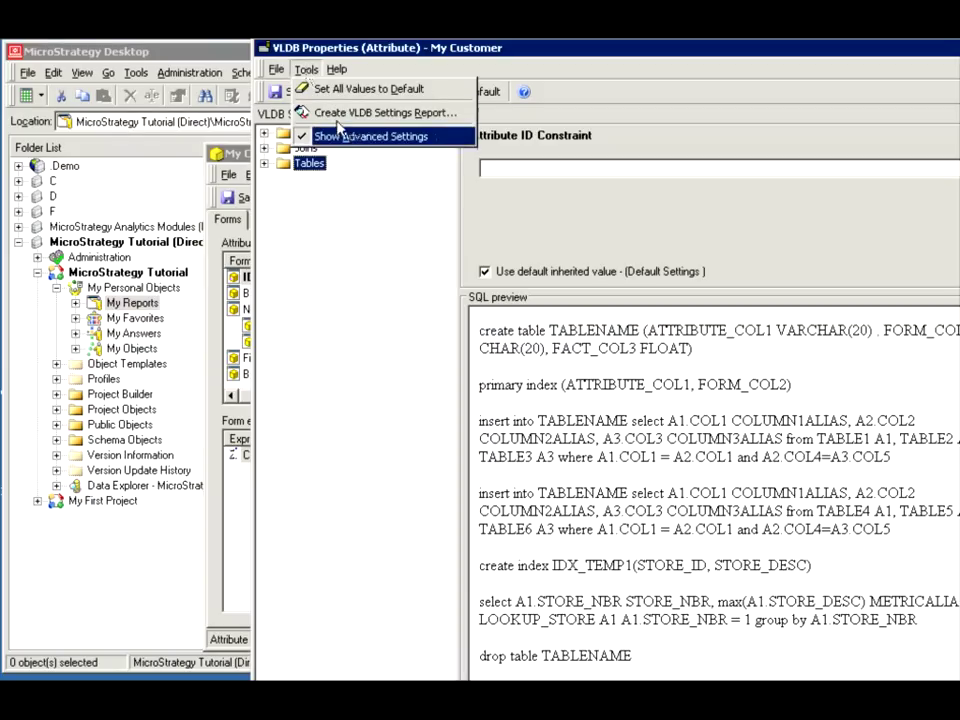
pyautogui.click(306, 70)
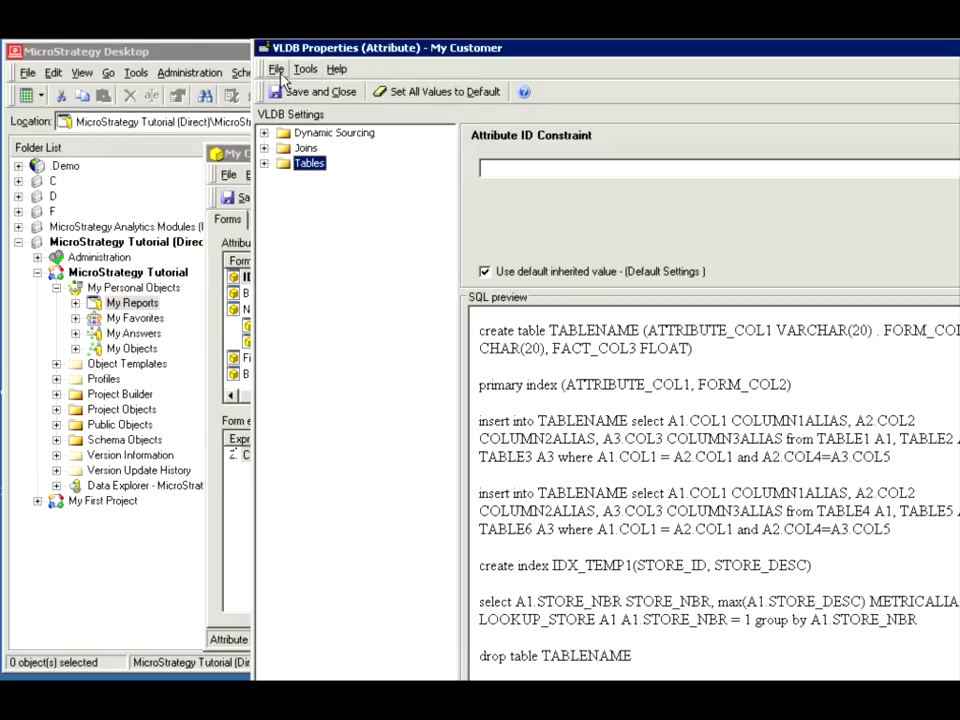
pyautogui.click(276, 69)
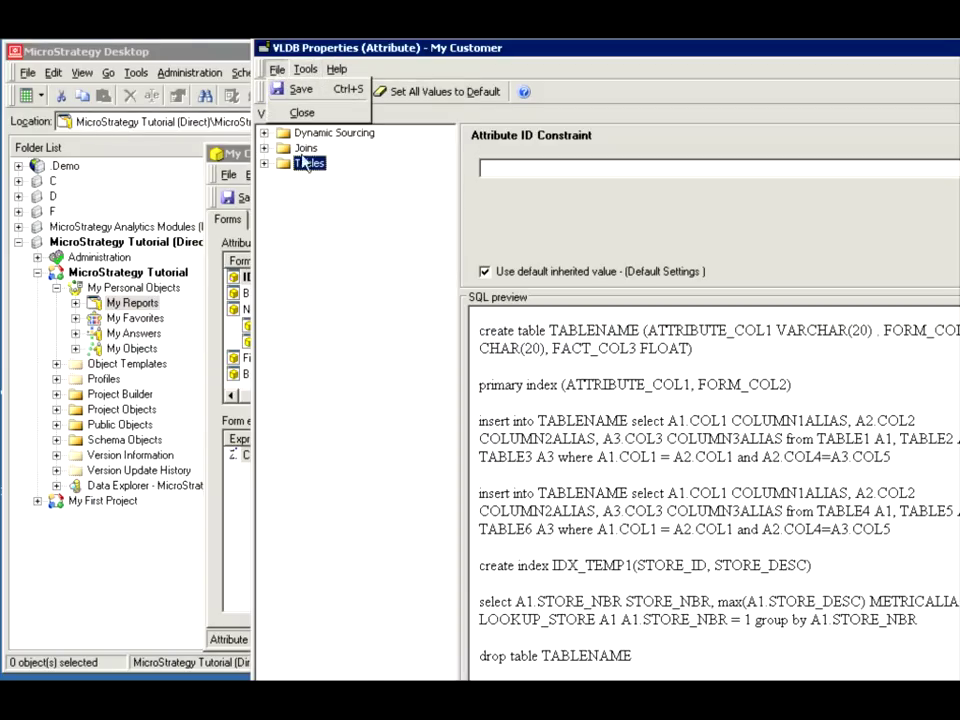
pyautogui.click(302, 114)
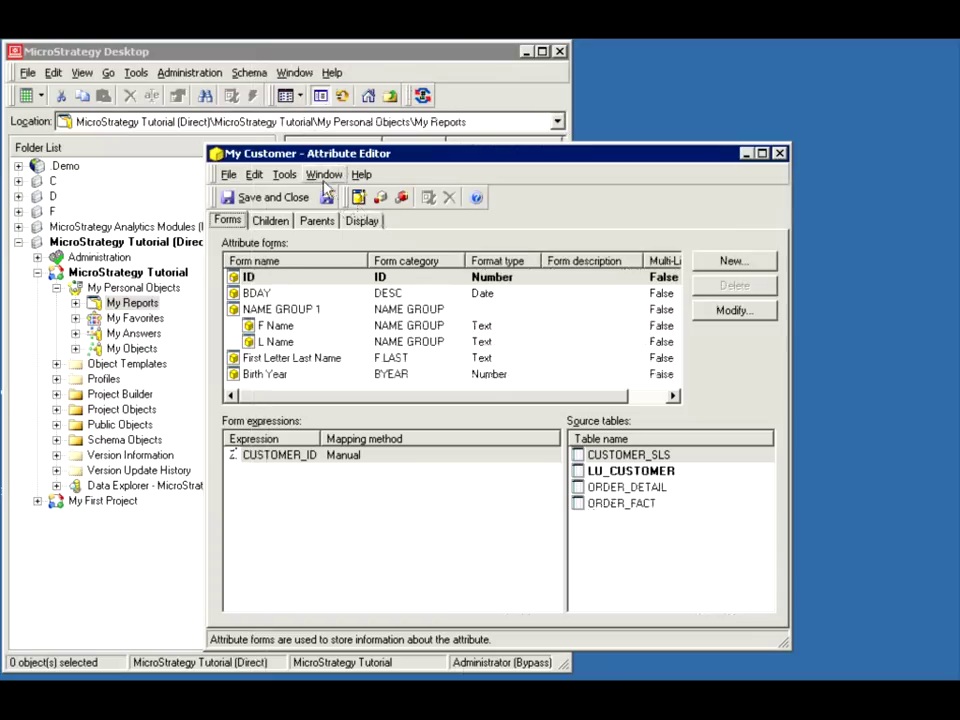
# Step: Open the general properties of My Customer, enter a short description beginning with "abc", and accept the properties
pyautogui.click(286, 175)
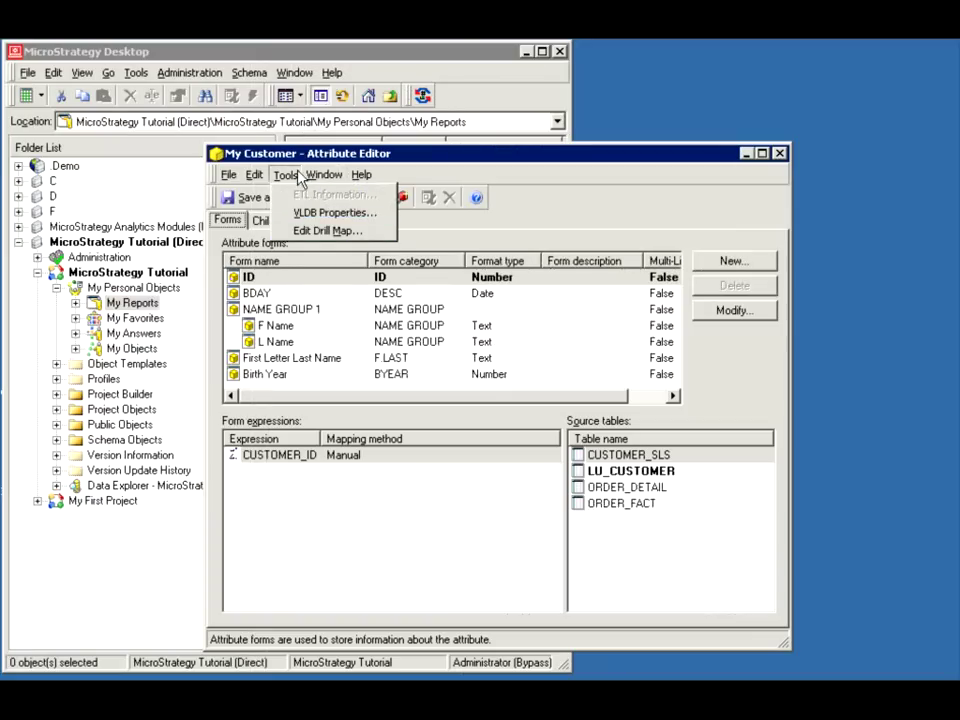
pyautogui.moveTo(258, 177)
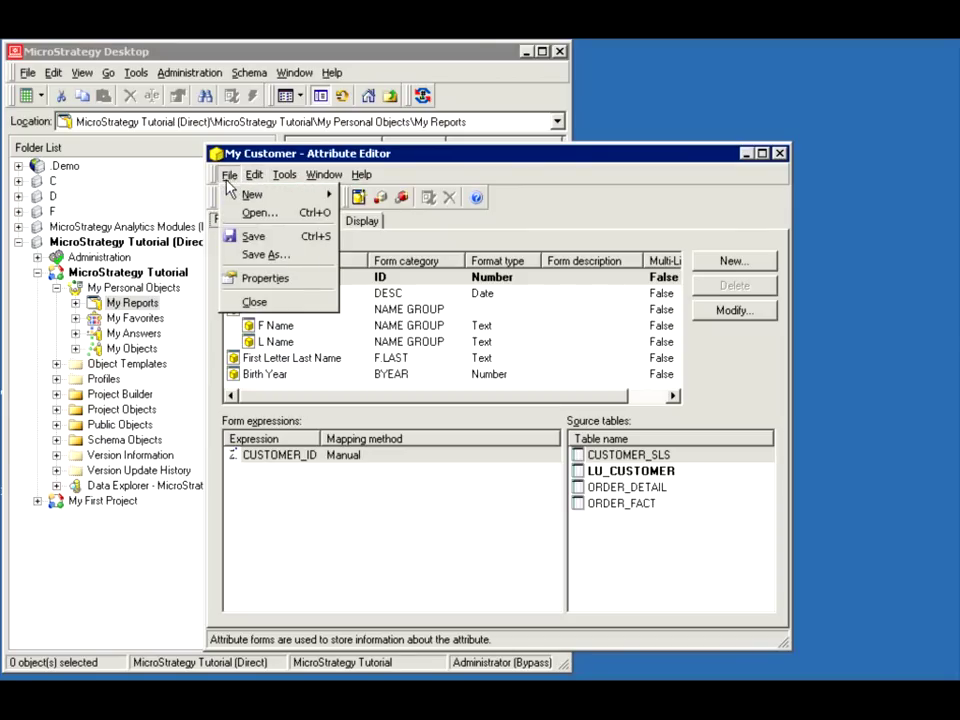
pyautogui.click(263, 278)
pyautogui.write('x')
pyautogui.press('BackSpace')
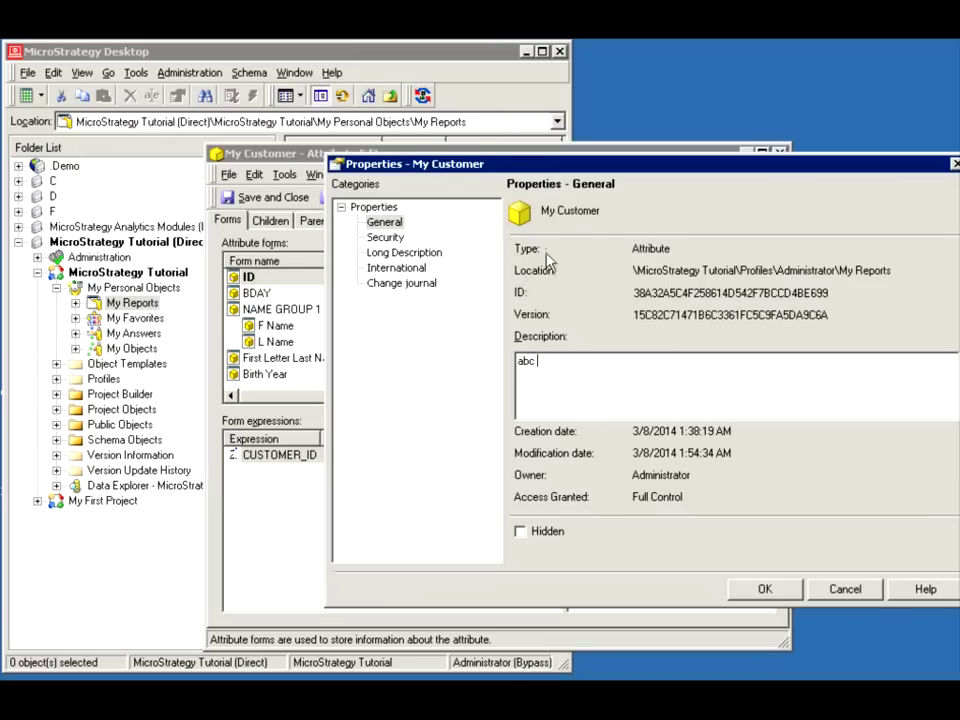
pyautogui.write('my')
pyautogui.click(763, 589)
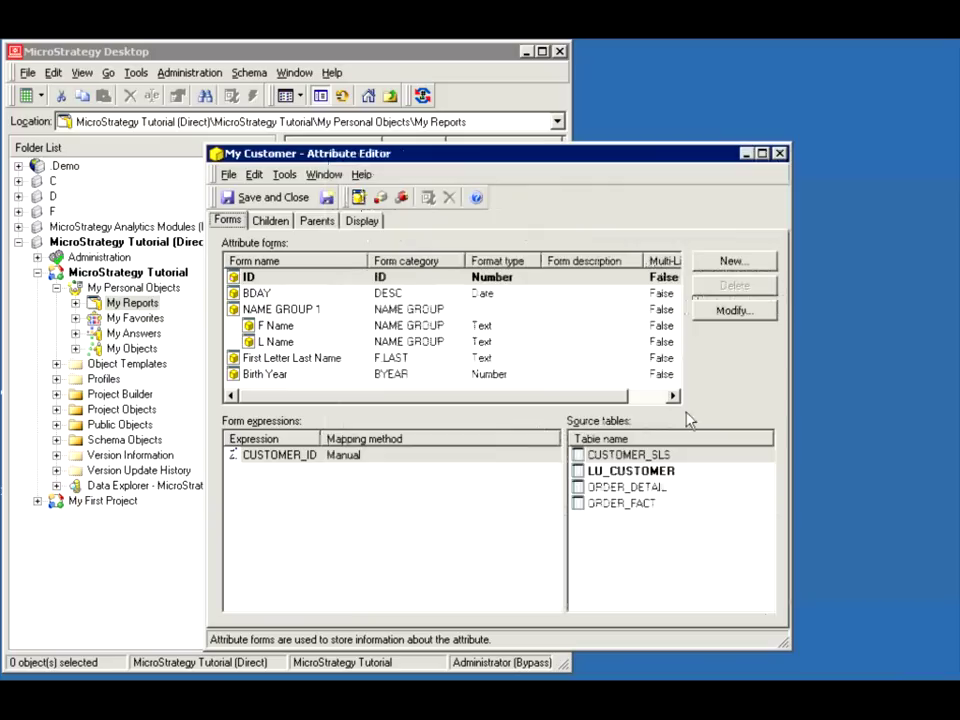
# Step: Save and close the My Customer attribute, and update the project schema
pyautogui.click(240, 198)
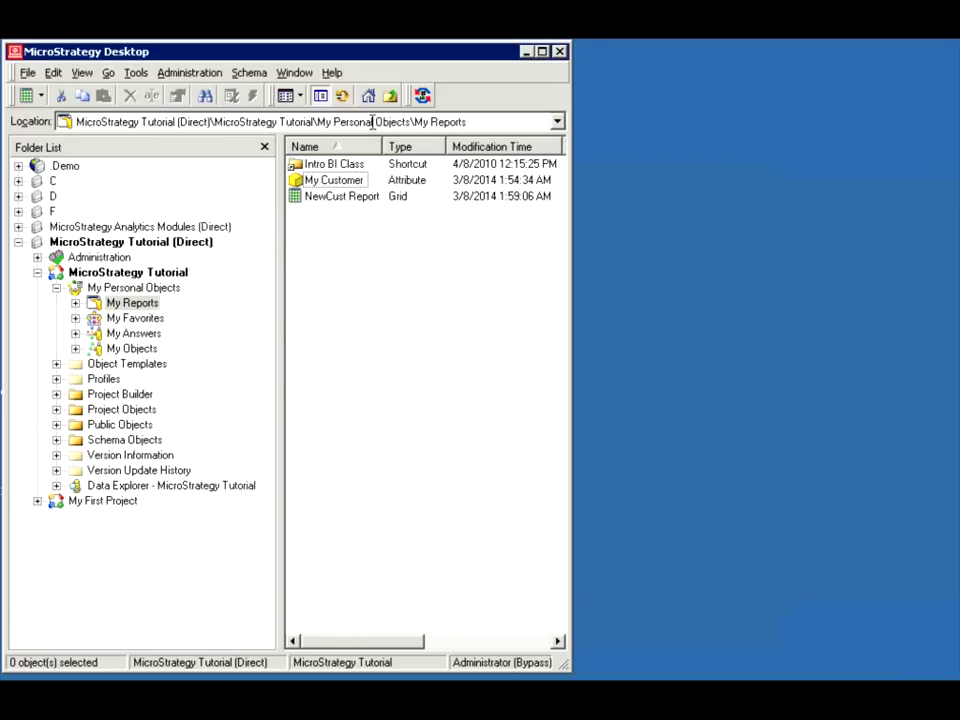
pyautogui.click(422, 95)
pyautogui.click(560, 418)
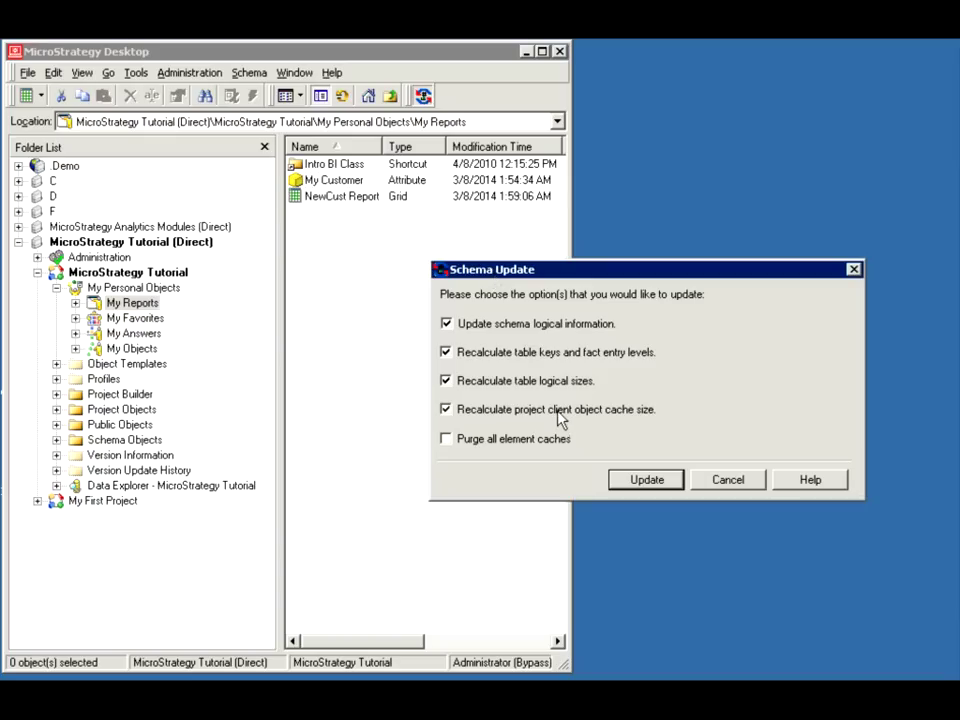
pyautogui.click(548, 444)
pyautogui.click(645, 479)
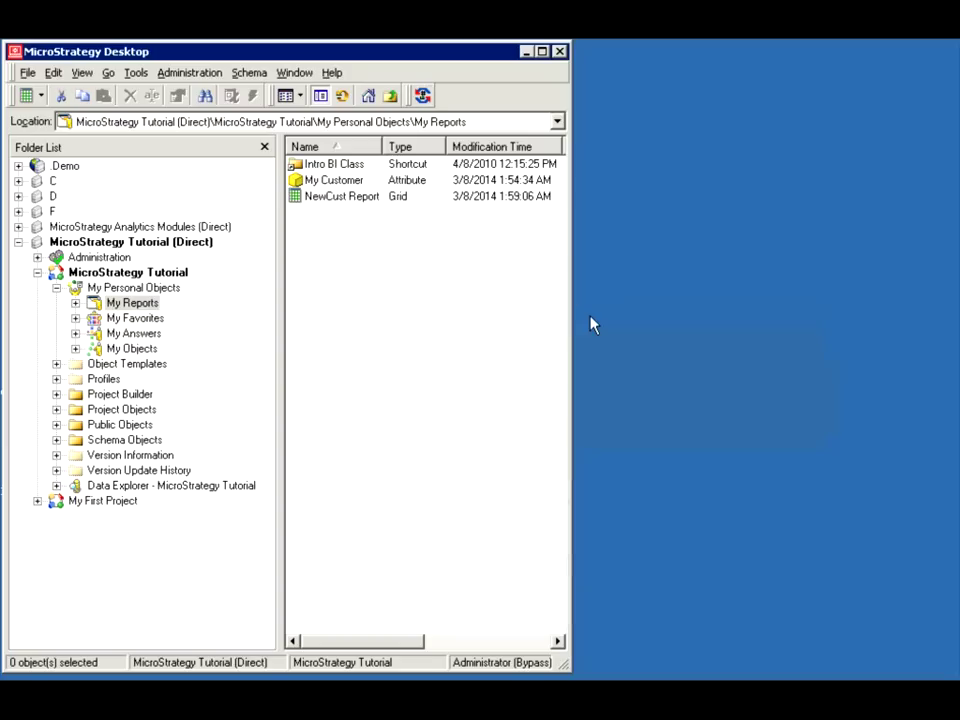
# Step: Run NewCust Report from My Reports and dismiss the low battery notice
pyautogui.click(318, 198)
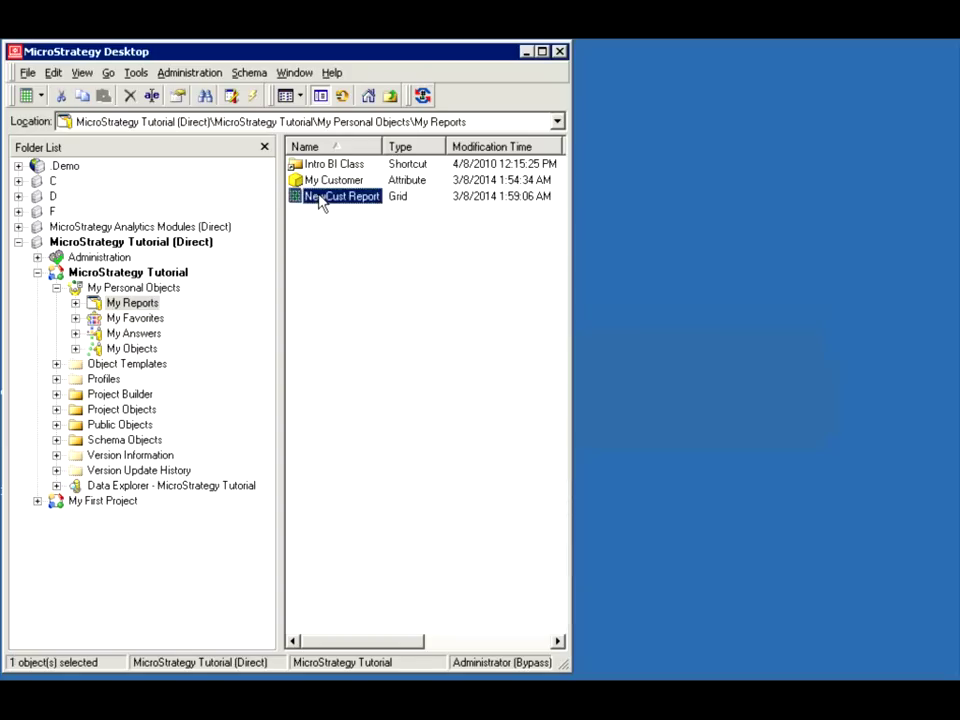
pyautogui.doubleClick(318, 197)
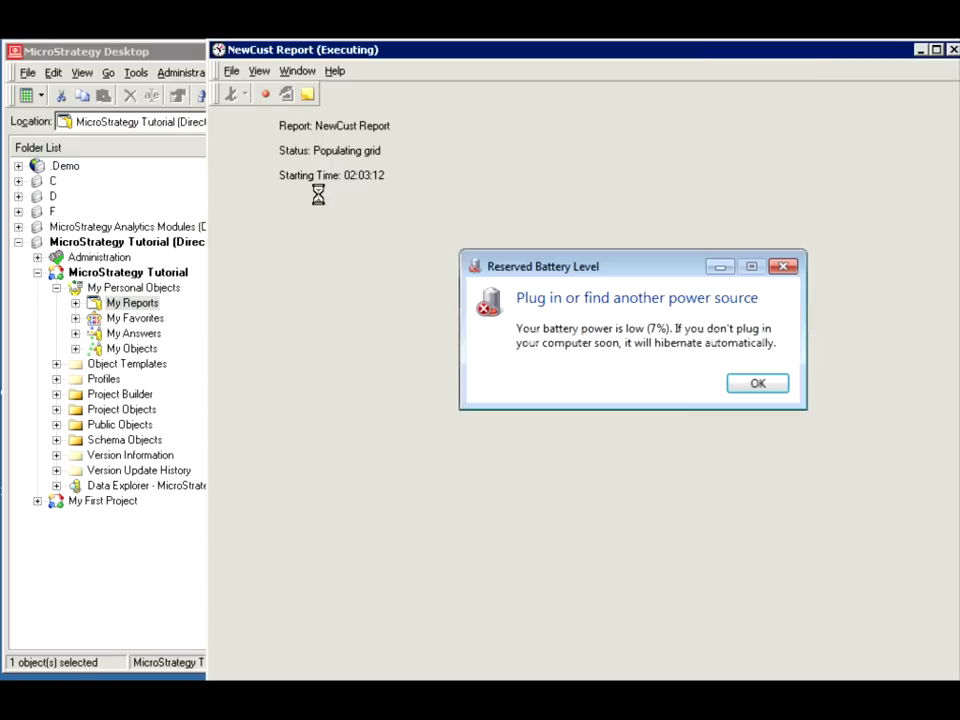
pyautogui.click(740, 388)
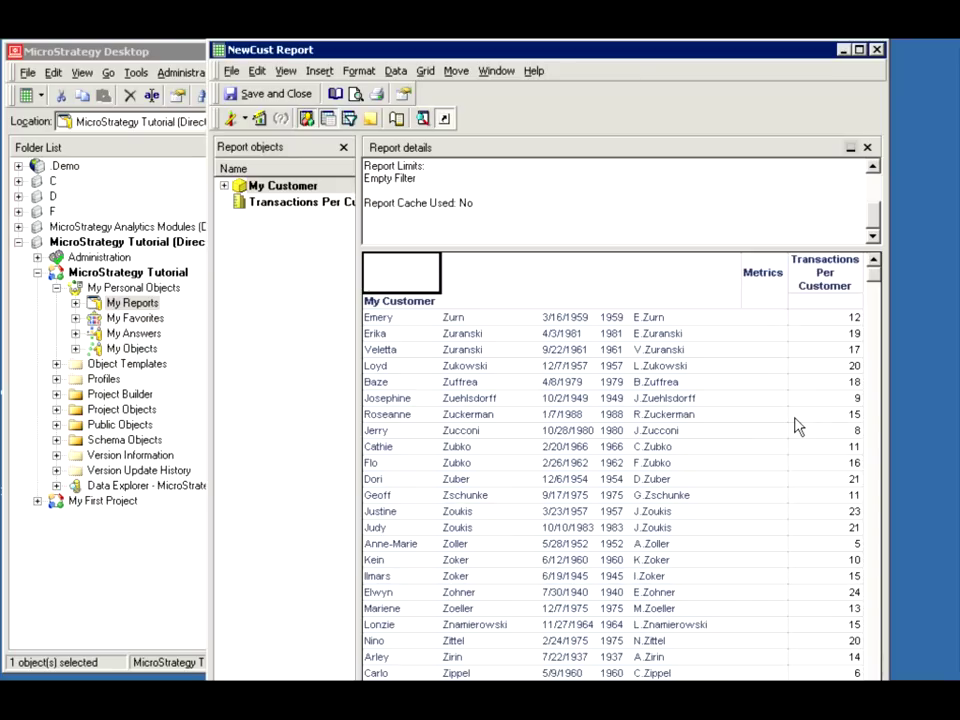
# Step: Drill up from My Customer to Customer State in NewCust Report
pyautogui.click(388, 315)
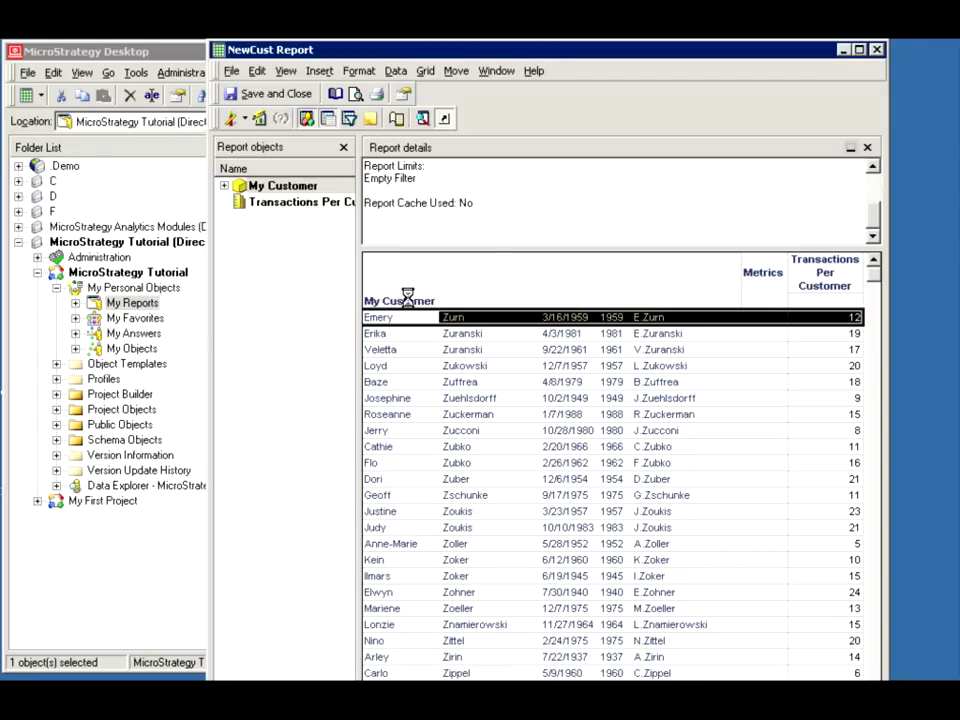
pyautogui.rightClick(408, 299)
pyautogui.moveTo(485, 310)
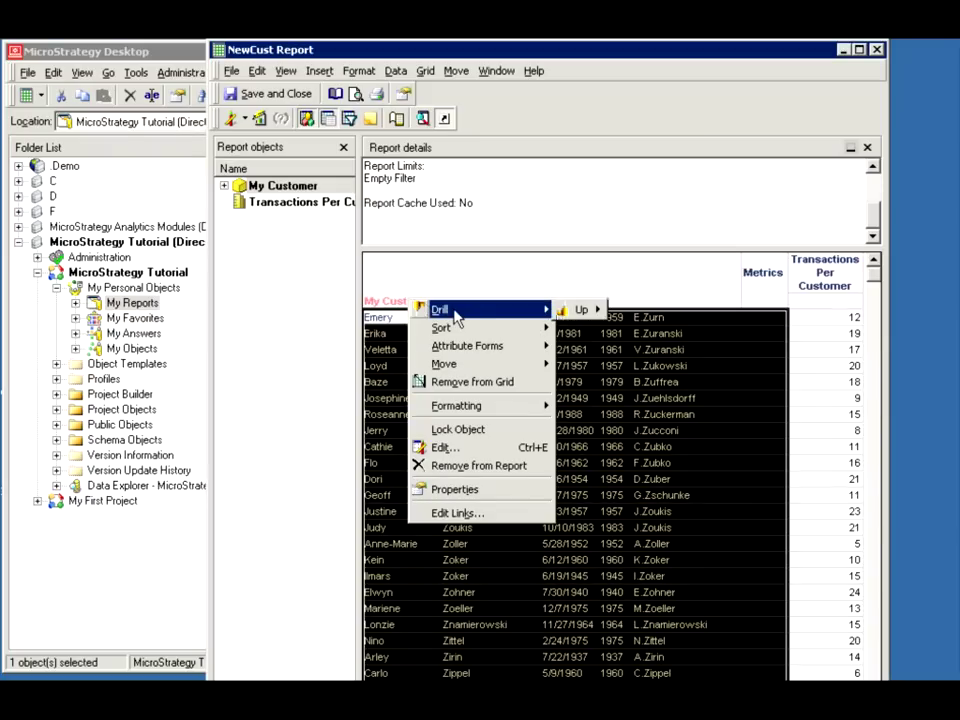
pyautogui.moveTo(575, 313)
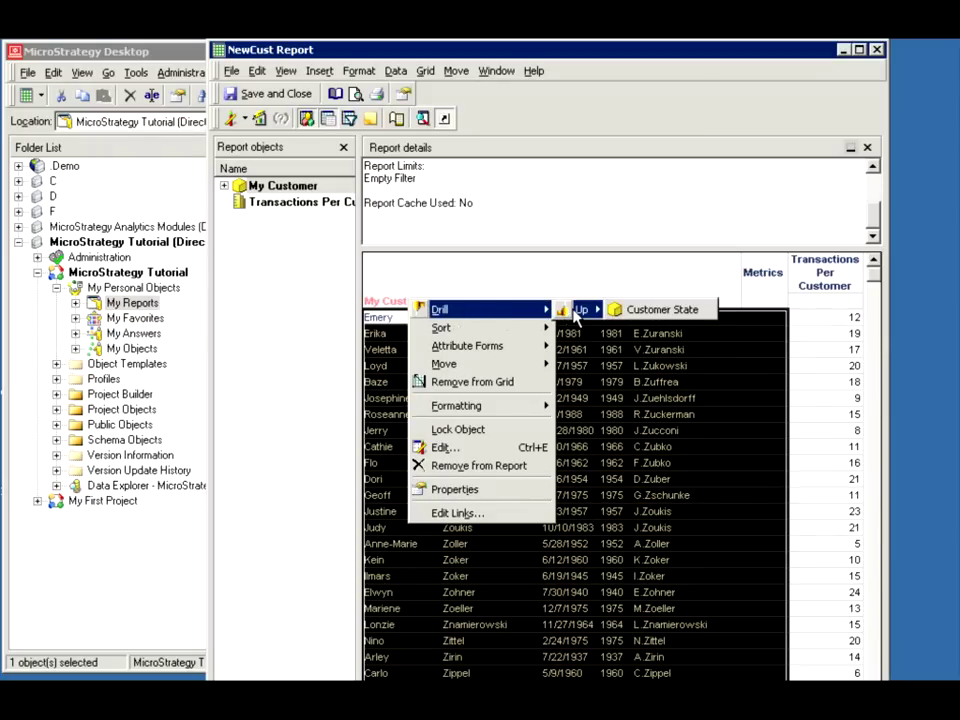
pyautogui.click(630, 312)
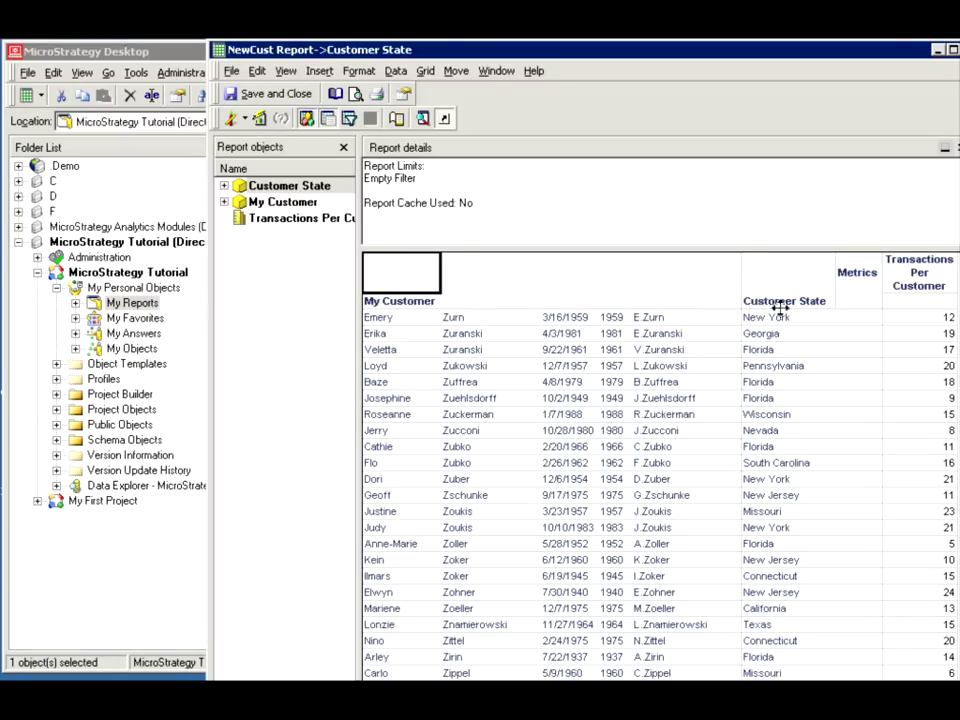
# Step: Place Customer State ahead of My Customer in the grid, and take My Customer off the grid while keeping it in the report objects
pyautogui.moveTo(776, 304); pyautogui.dragTo(428, 315)
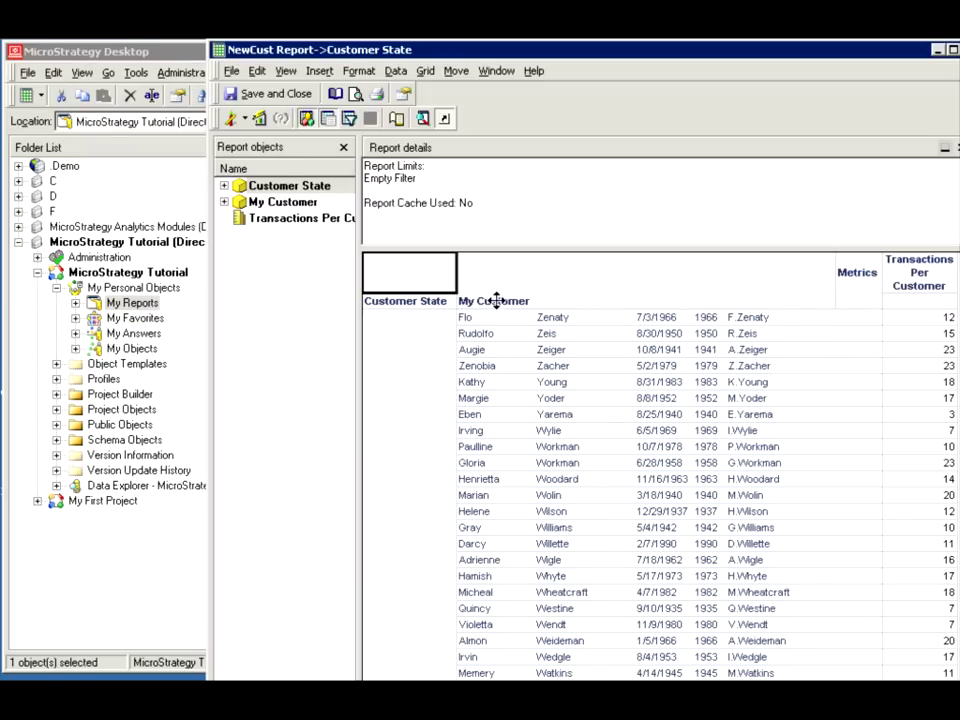
pyautogui.moveTo(496, 300); pyautogui.dragTo(308, 330)
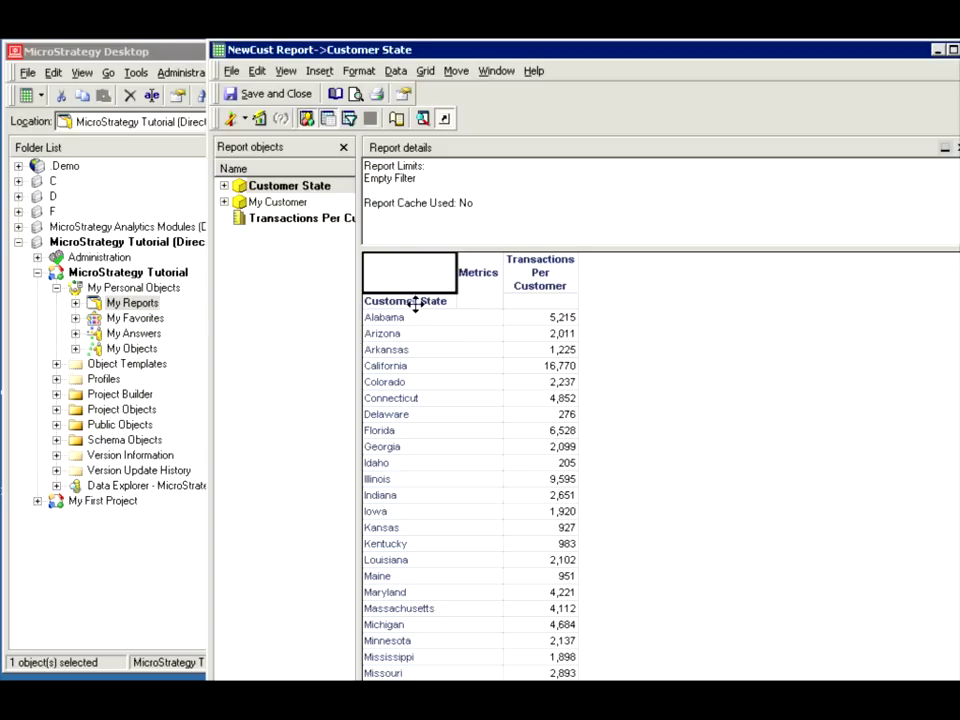
# Step: Switch the drilled report to SQL View and examine the selected ID columns and the LU_CUST_CITY join in Pass0
pyautogui.click(244, 118)
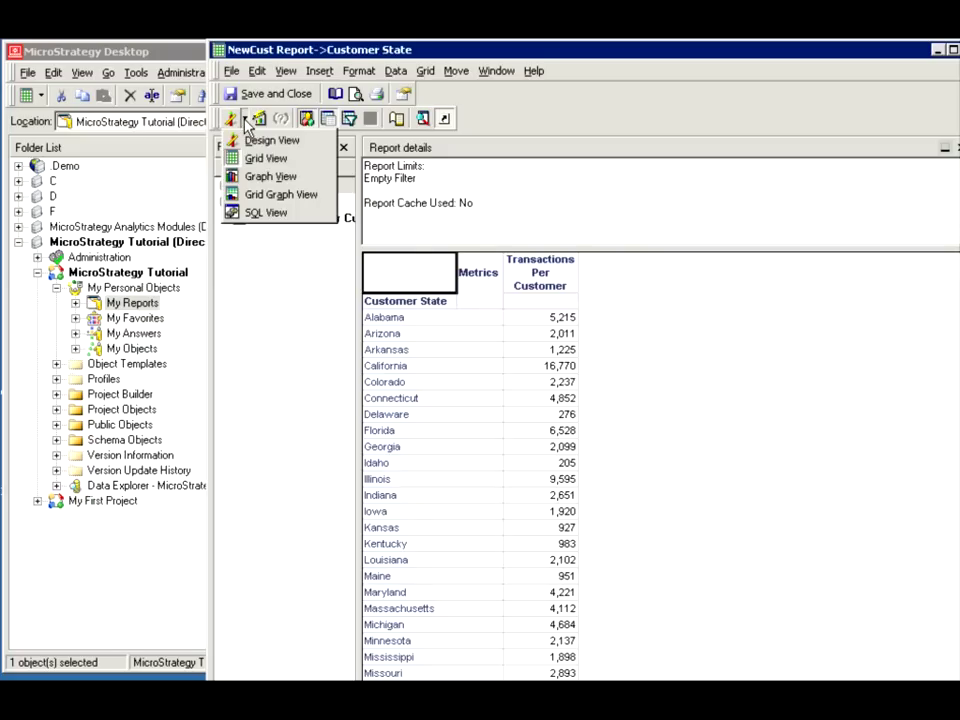
pyautogui.click(262, 213)
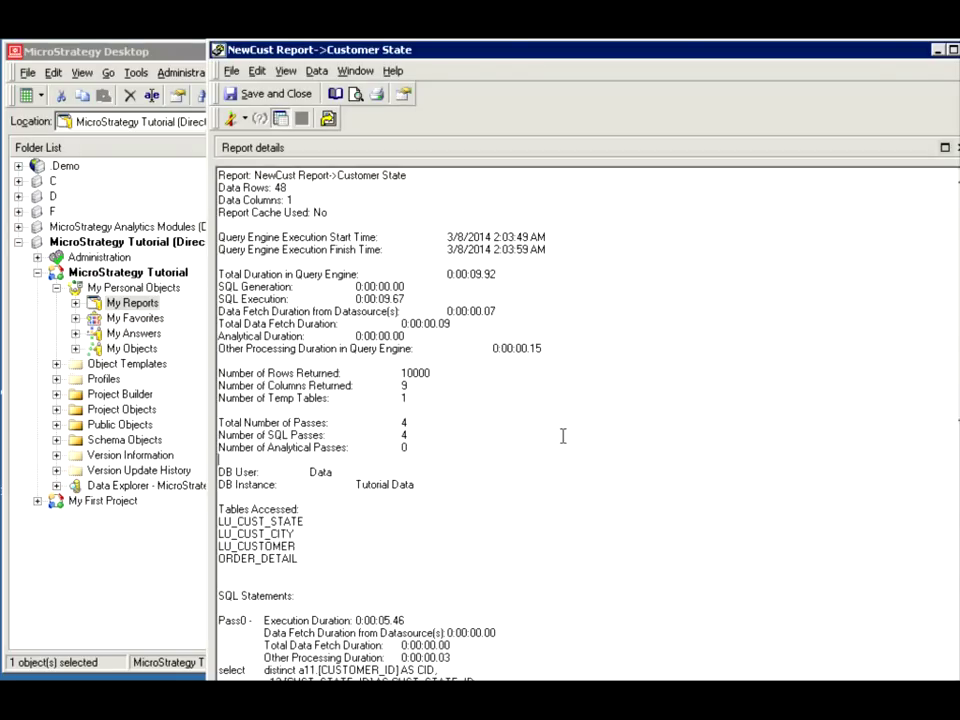
pyautogui.scroll(-10, 563, 436)
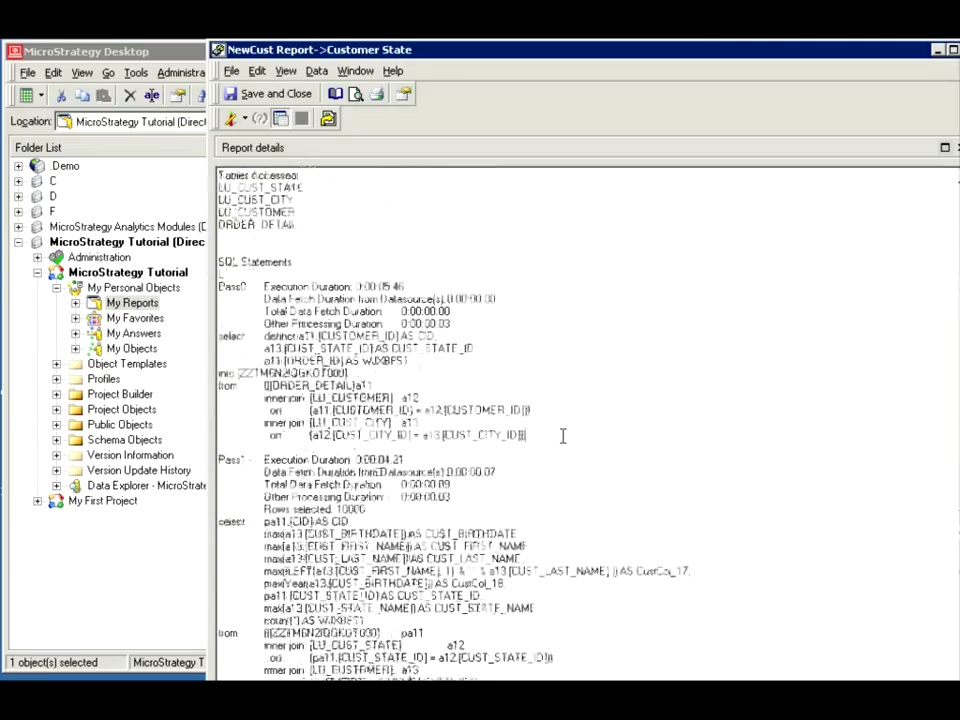
pyautogui.scroll(-1, 563, 436)
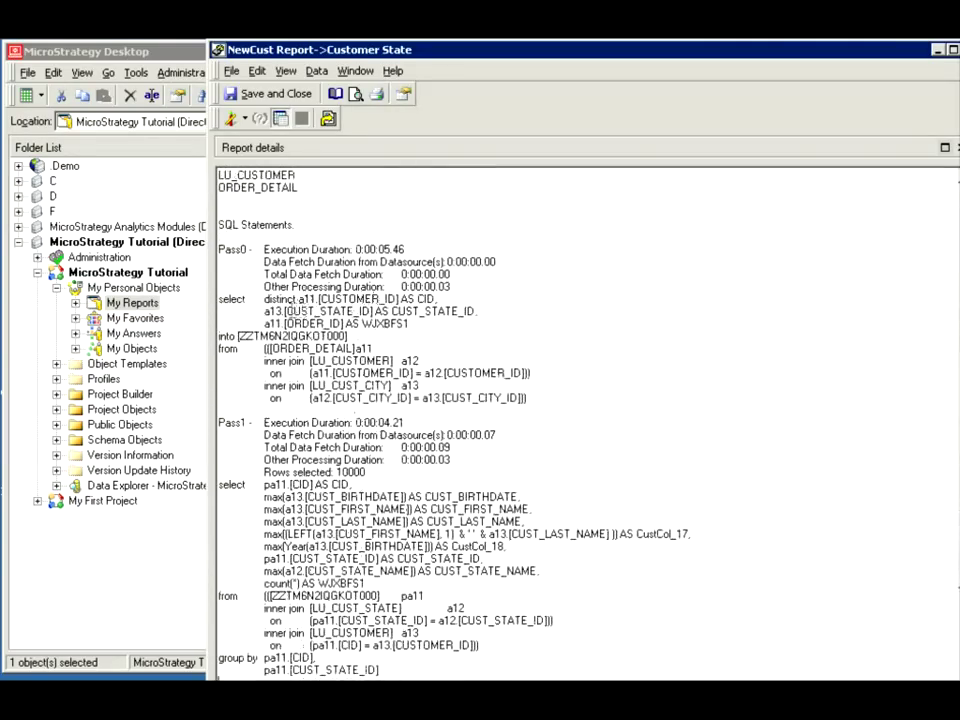
pyautogui.moveTo(287, 311)
pyautogui.mouseDown()
pyautogui.moveTo(371, 311)
pyautogui.moveTo(386, 300)
pyautogui.moveTo(295, 305)
pyautogui.mouseUp()
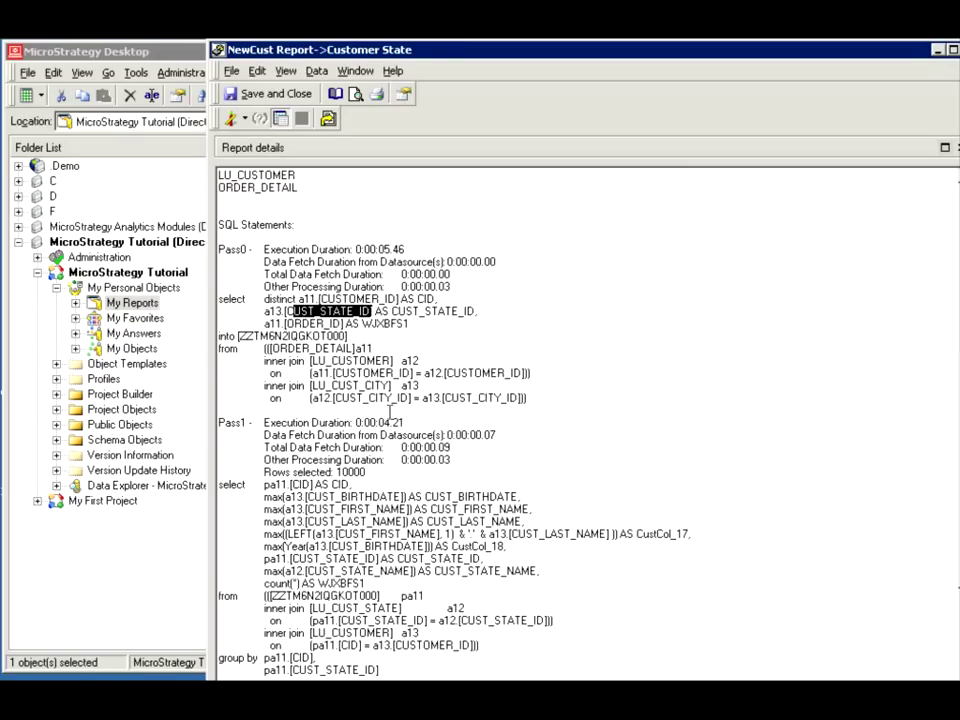
pyautogui.moveTo(382, 385); pyautogui.dragTo(346, 387)
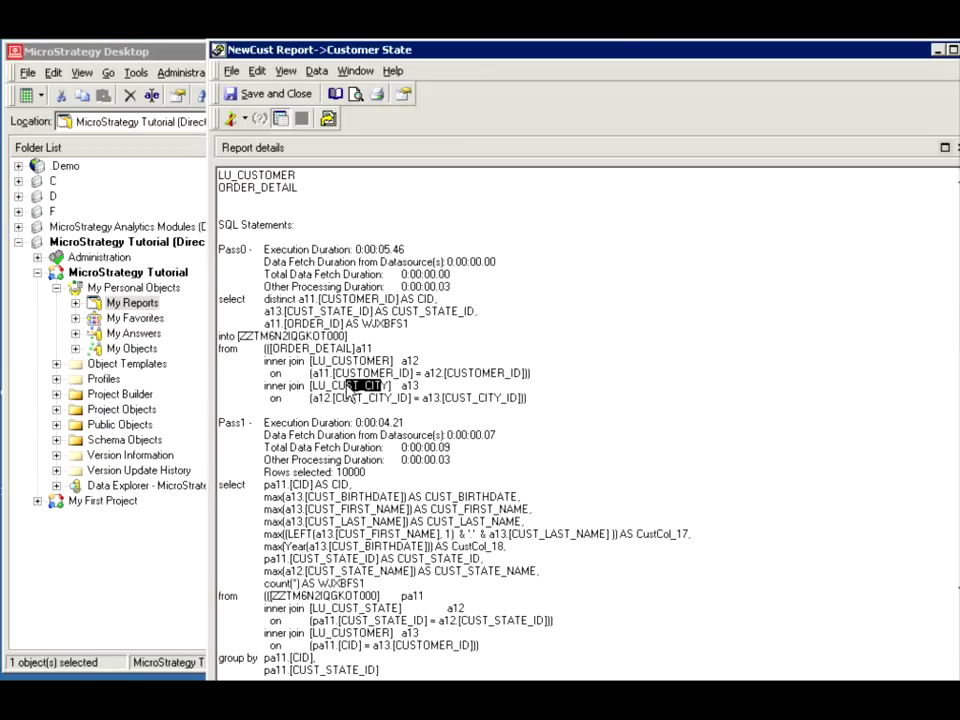
pyautogui.moveTo(336, 312); pyautogui.dragTo(384, 298)
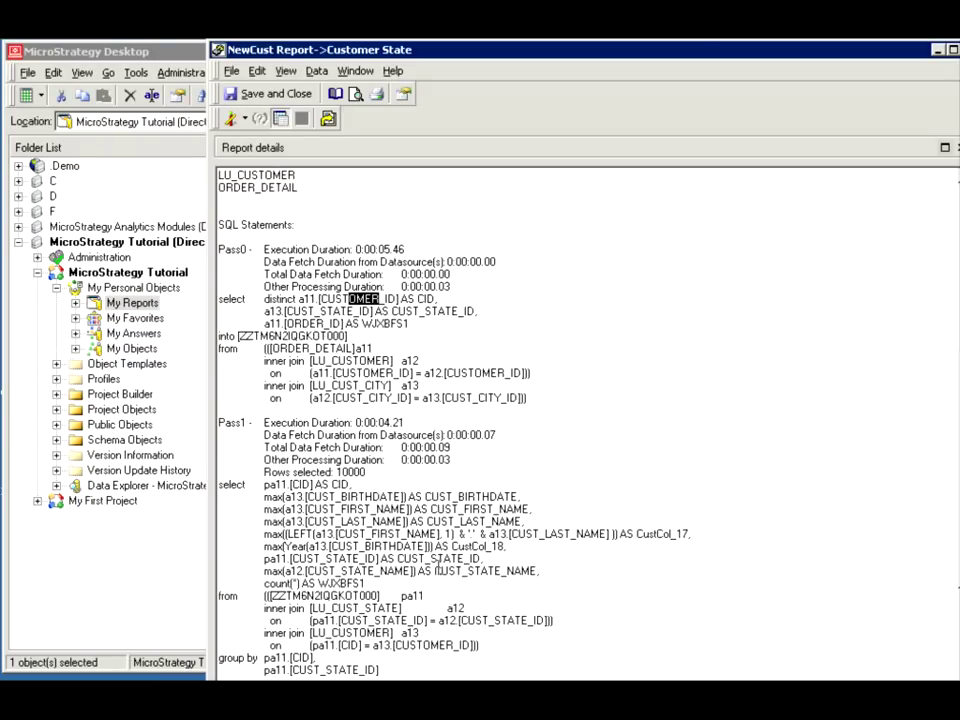
# Step: Examine the Pass1 SQL: the customer and state columns selected, the count expression and the group by clause
pyautogui.click(436, 570)
pyautogui.moveTo(362, 571); pyautogui.dragTo(262, 509)
pyautogui.moveTo(263, 558); pyautogui.dragTo(476, 559)
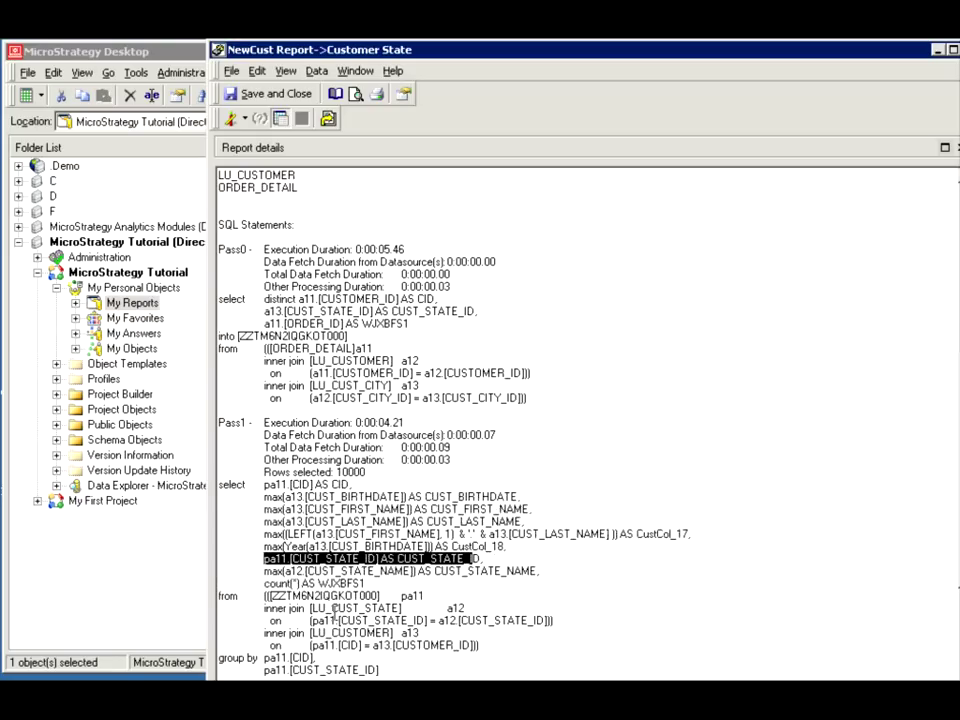
pyautogui.moveTo(263, 583); pyautogui.dragTo(370, 583)
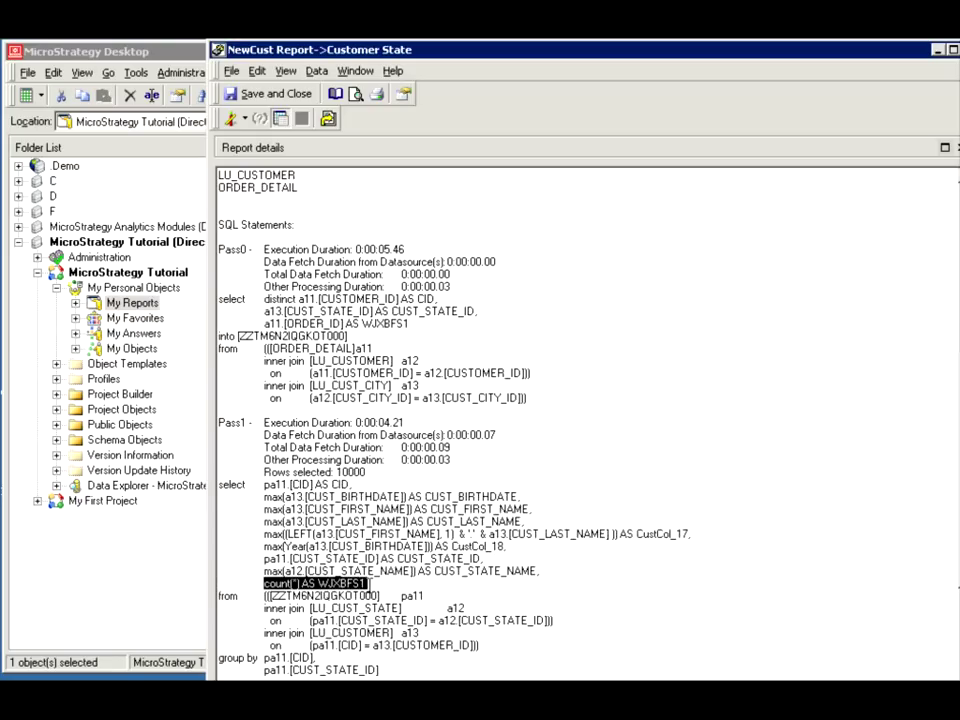
pyautogui.moveTo(378, 670); pyautogui.dragTo(219, 660)
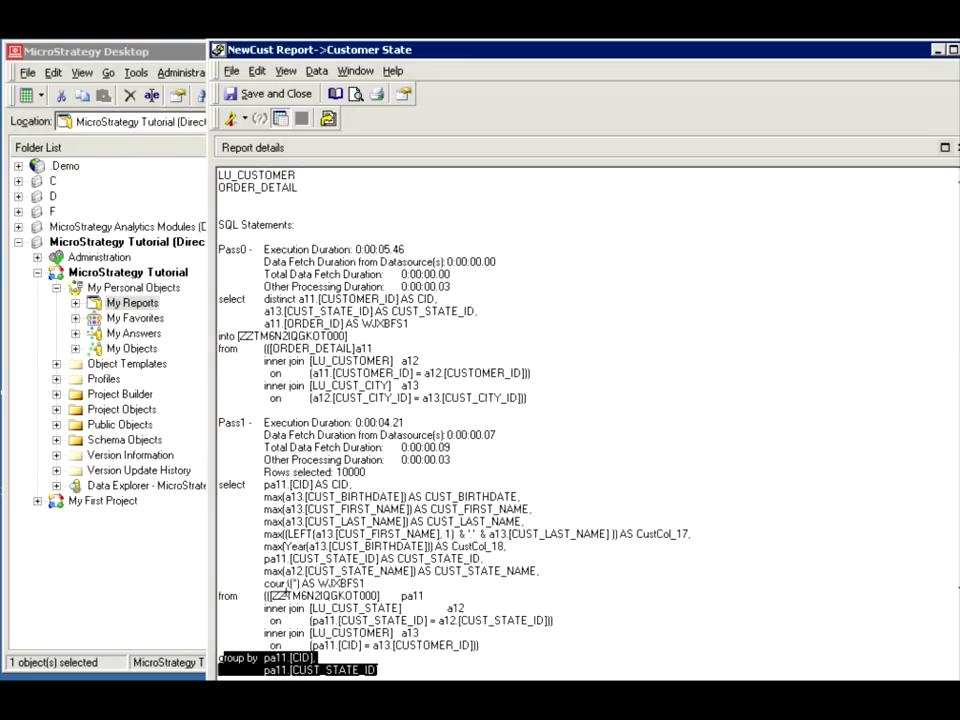
pyautogui.doubleClick(276, 583)
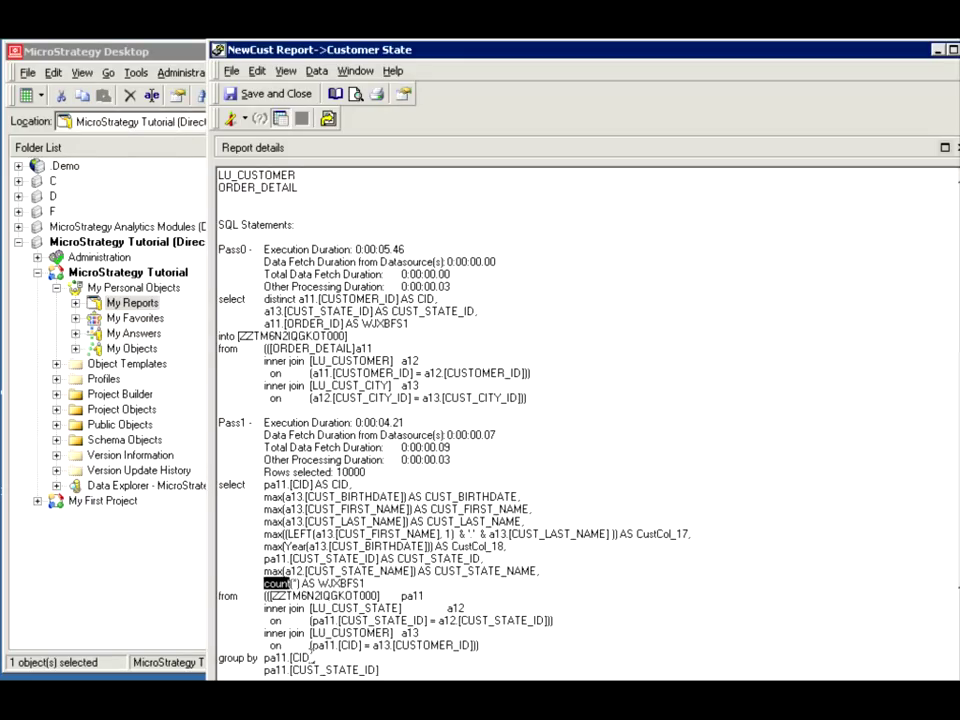
pyautogui.moveTo(312, 658); pyautogui.dragTo(268, 658)
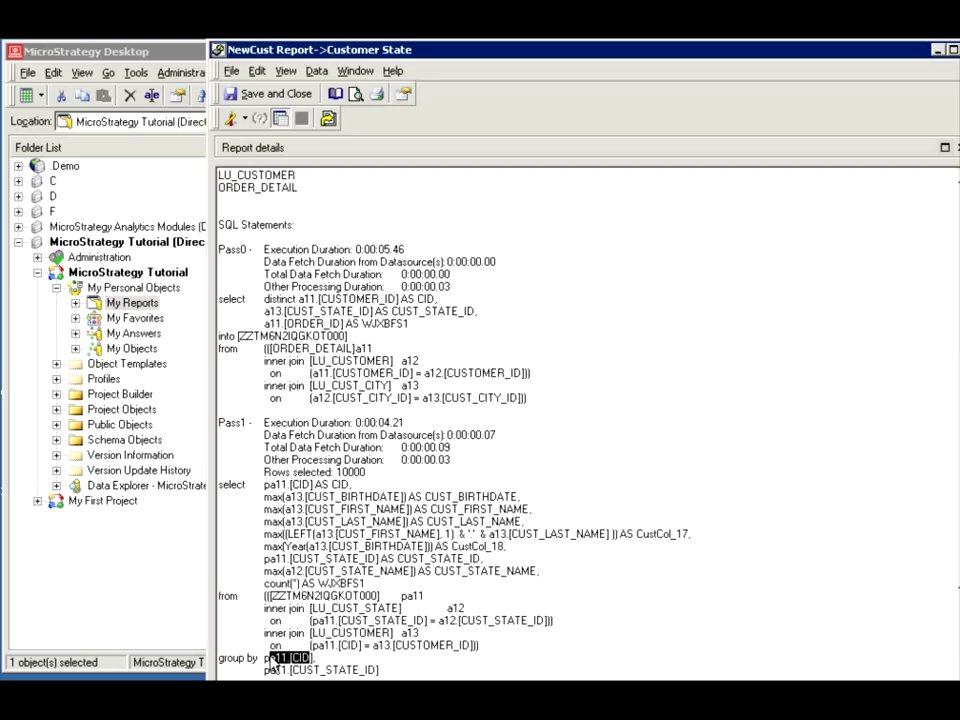
# Step: Switch the report to Design View and look through the Data Explorer hierarchies, selecting Geography
pyautogui.click(232, 119)
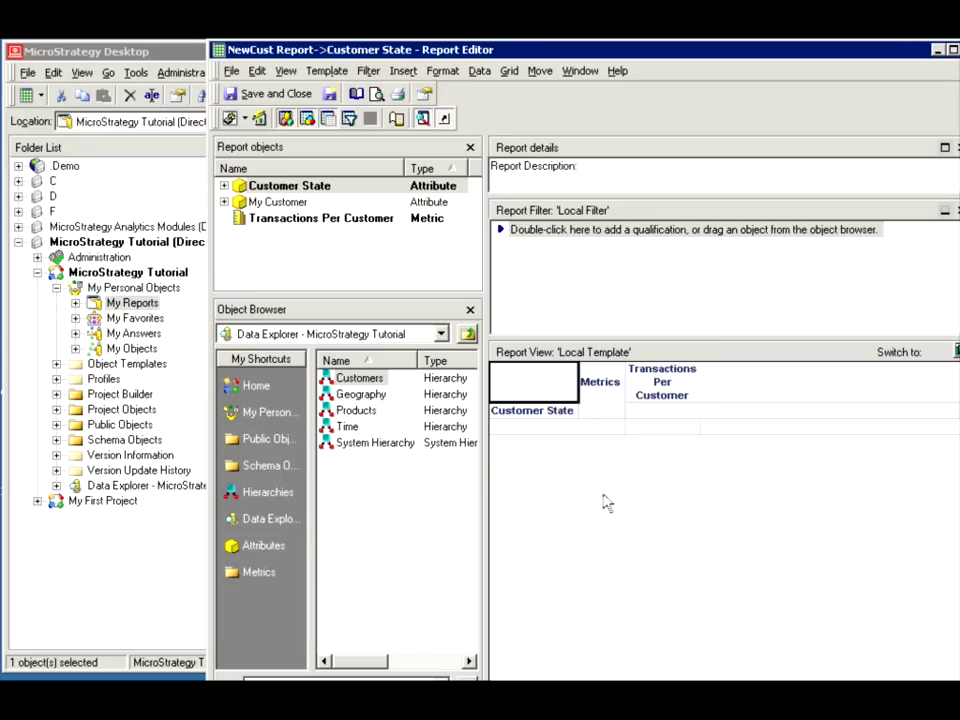
pyautogui.click(358, 382)
pyautogui.press('Down')
pyautogui.press('Down')
pyautogui.press('Down')
pyautogui.press('Down')
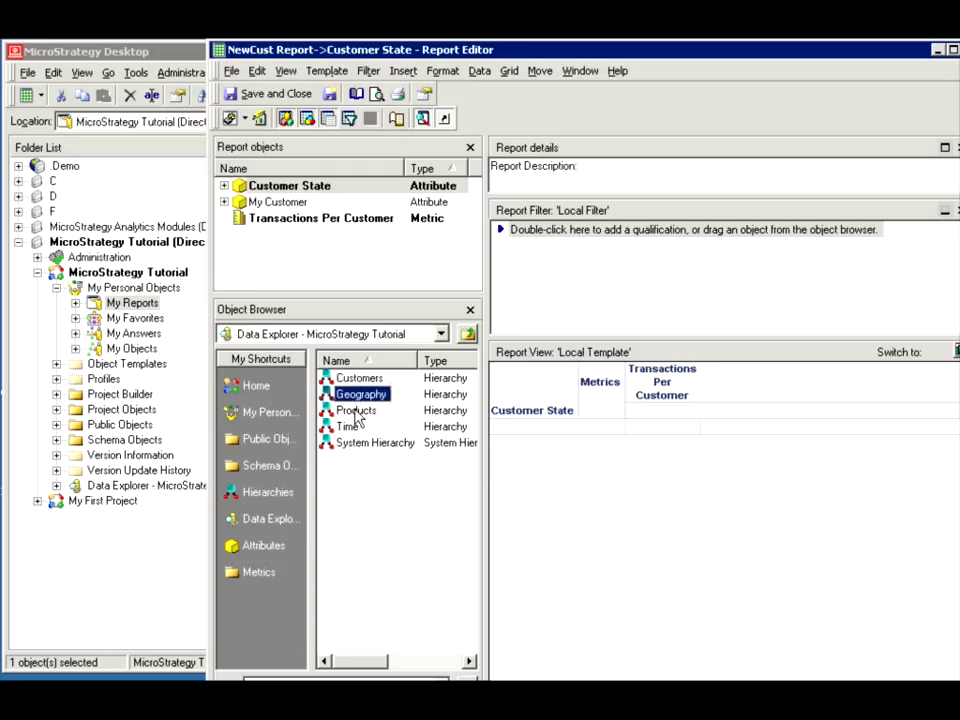
pyautogui.click(358, 396)
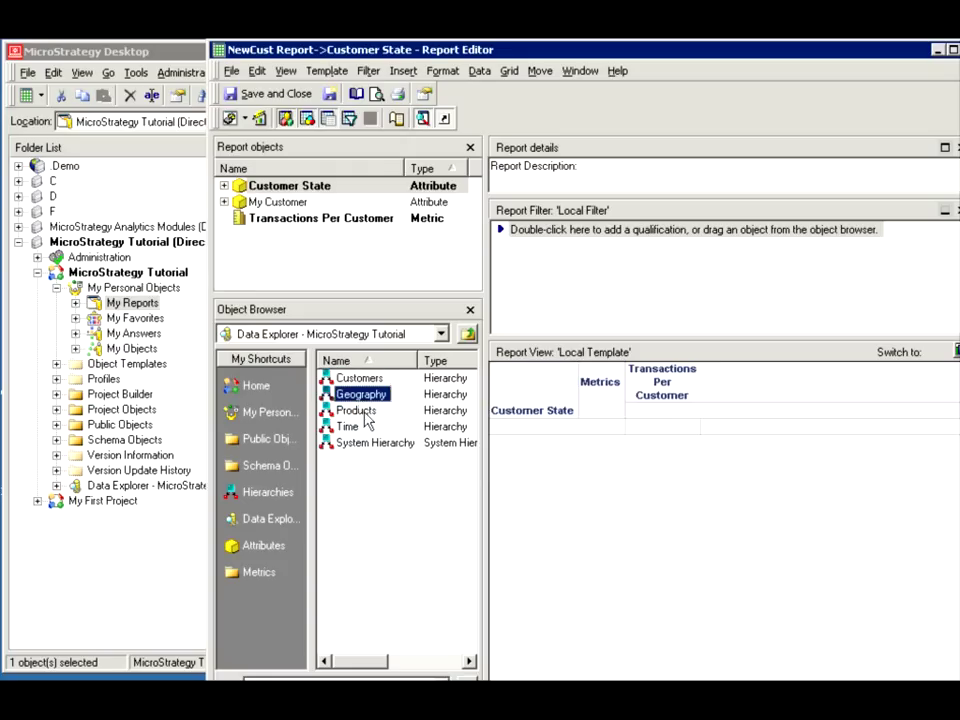